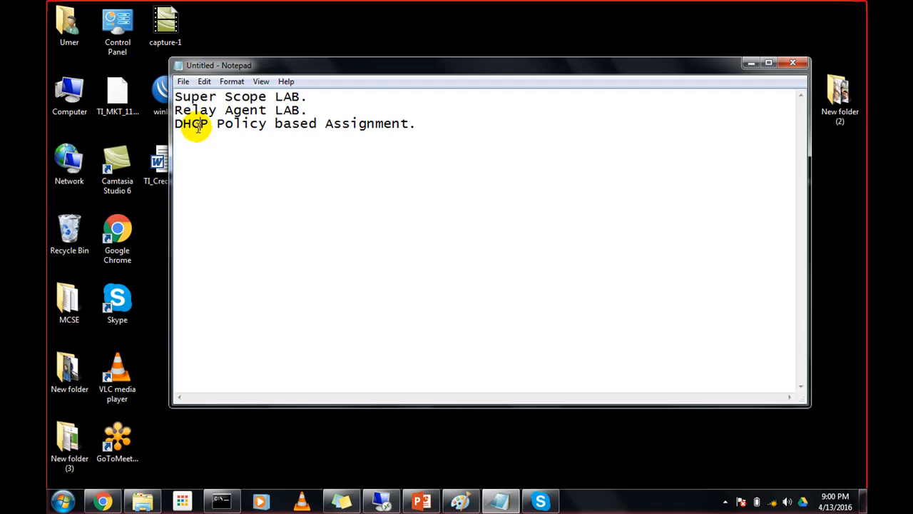
# Maximize the Notepad window and go through the Super Scope, Relay Agent and DHCP policy-based assignment lab topics.
pyautogui.moveTo(414, 124); pyautogui.dragTo(193, 135)
pyautogui.click(306, 147)
pyautogui.moveTo(372, 147); pyautogui.dragTo(179, 96)
pyautogui.click(209, 105)
pyautogui.moveTo(326, 93); pyautogui.dragTo(171, 95)
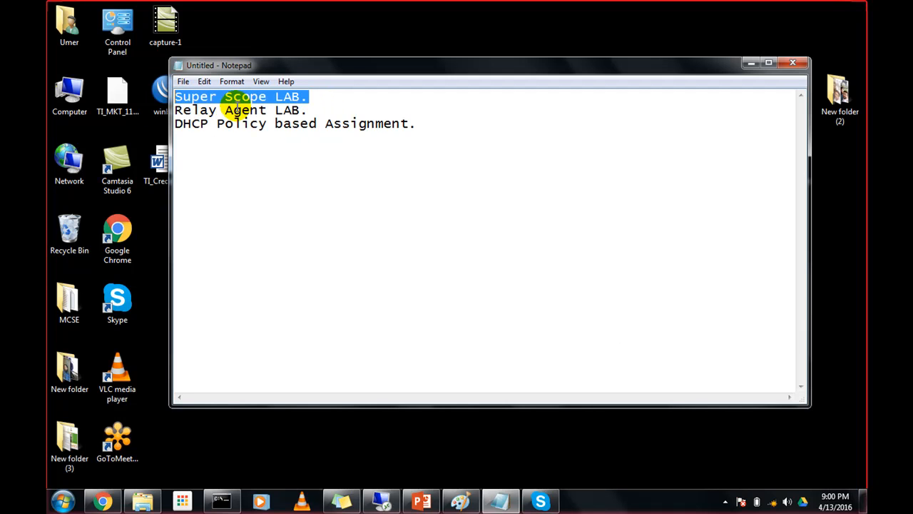
pyautogui.click(232, 98)
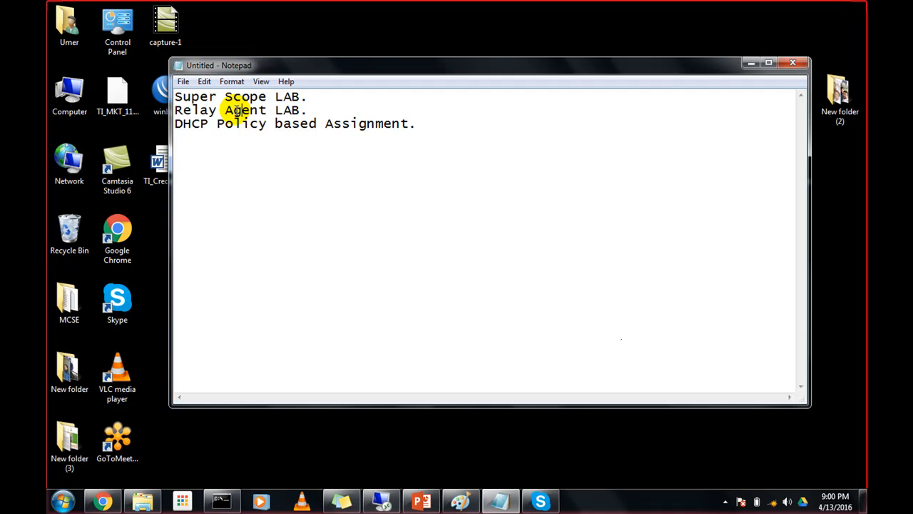
pyautogui.doubleClick(363, 68)
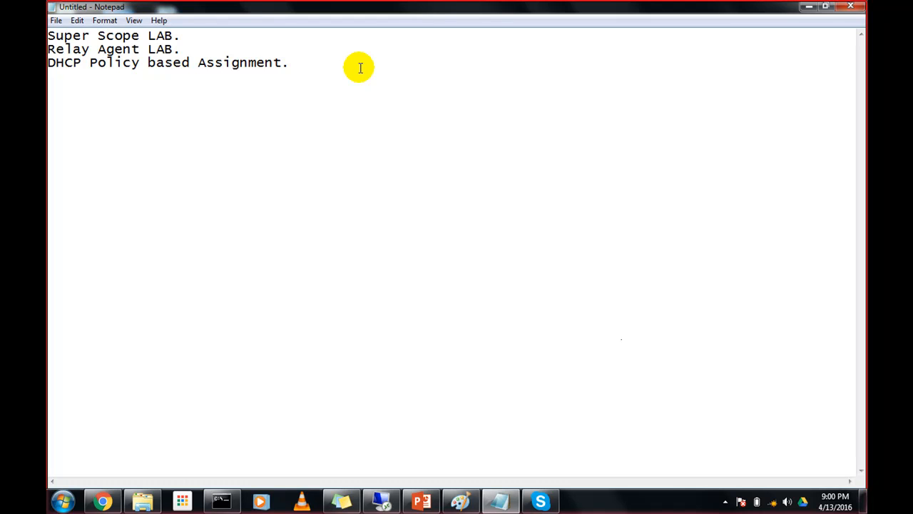
pyautogui.moveTo(204, 47); pyautogui.dragTo(47, 50)
pyautogui.click(133, 65)
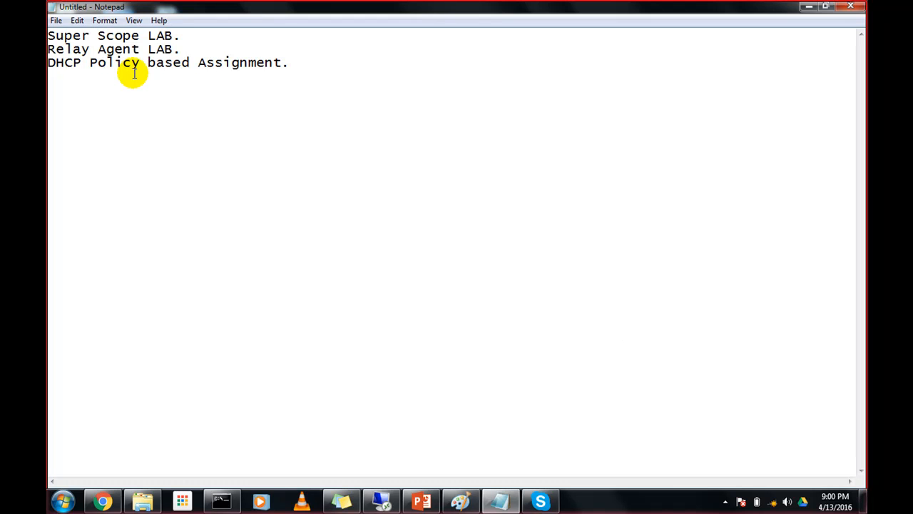
pyautogui.moveTo(182, 50); pyautogui.dragTo(56, 50)
pyautogui.click(203, 62)
pyautogui.moveTo(282, 62); pyautogui.dragTo(72, 70)
pyautogui.click(72, 69)
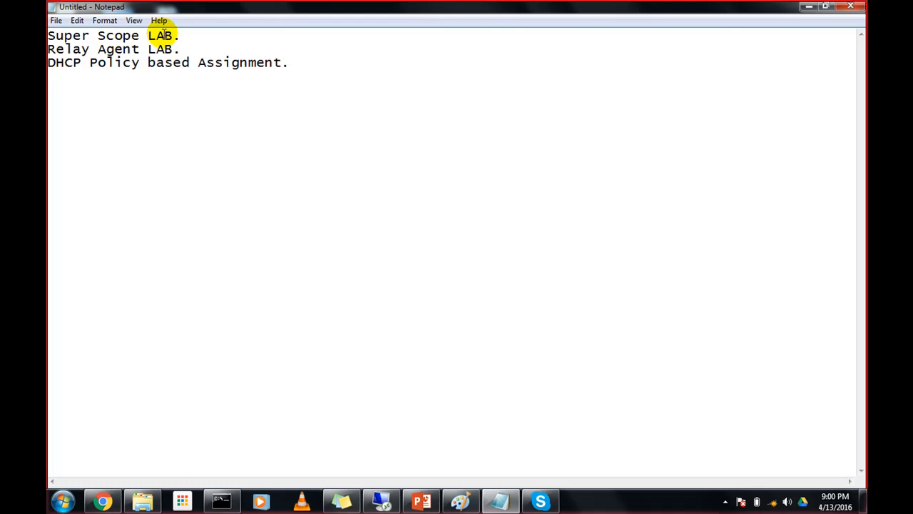
pyautogui.moveTo(184, 34); pyautogui.dragTo(47, 47)
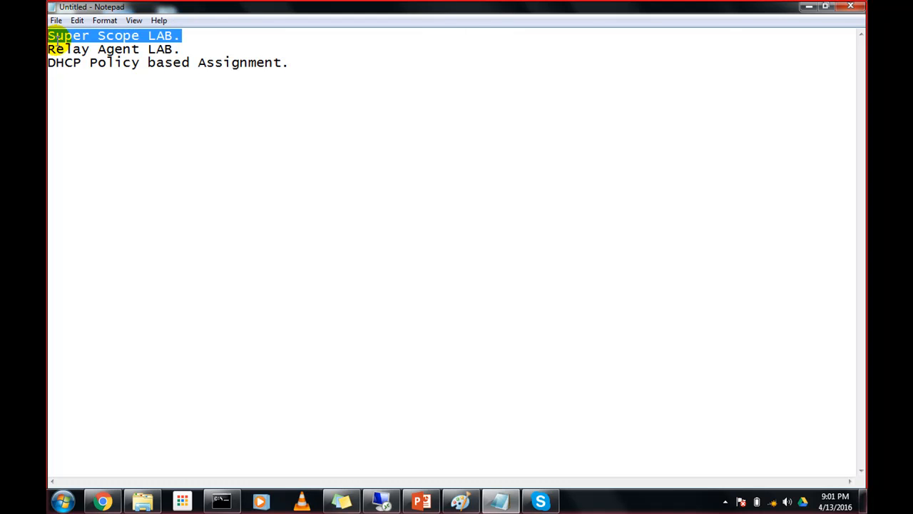
pyautogui.click(314, 84)
pyautogui.press('Return')
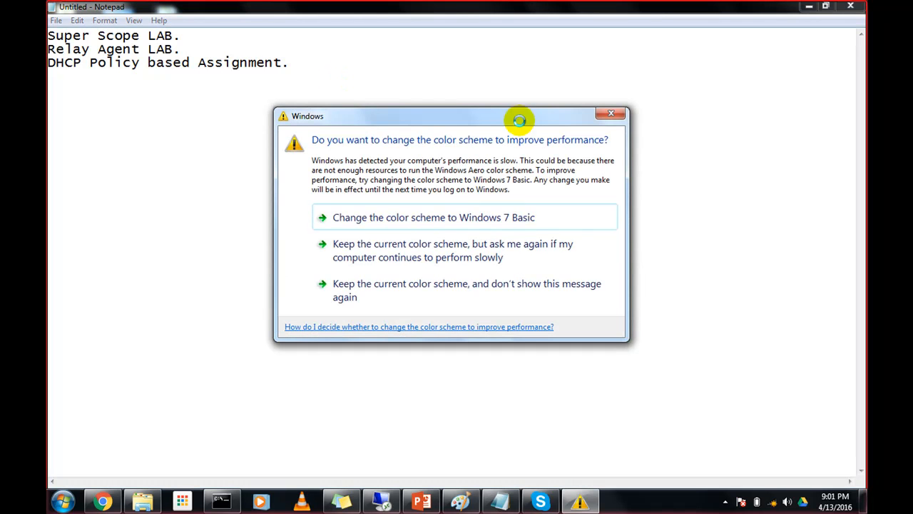
# Change the color scheme to Windows 7 Basic and switch to the network diagram in Paint.
pyautogui.click(505, 216)
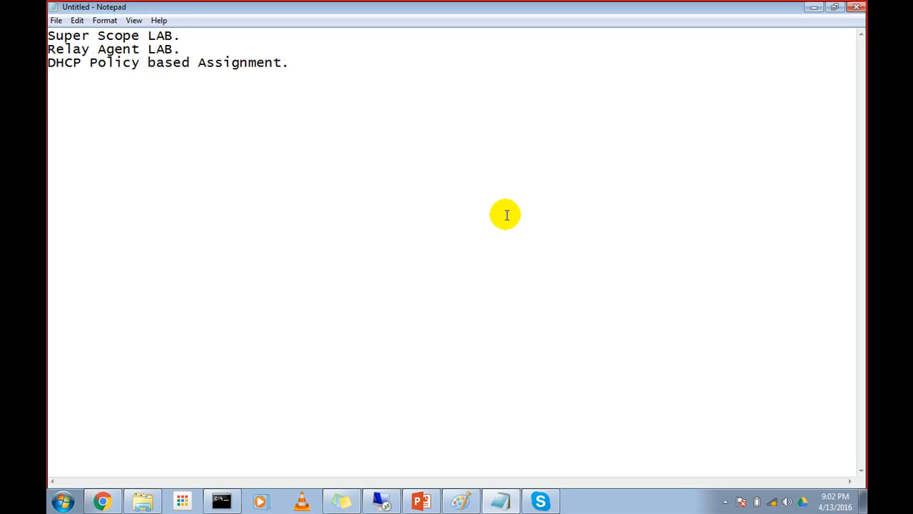
pyautogui.click(660, 502)
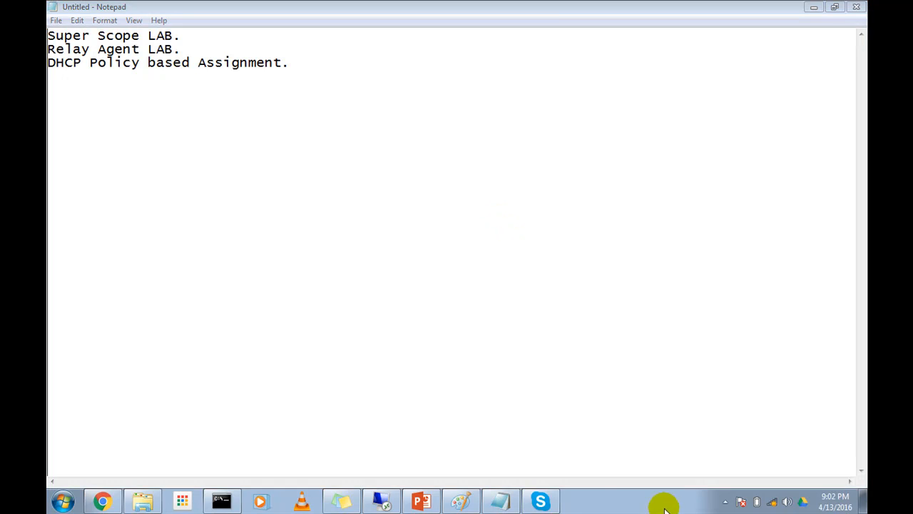
pyautogui.click(462, 500)
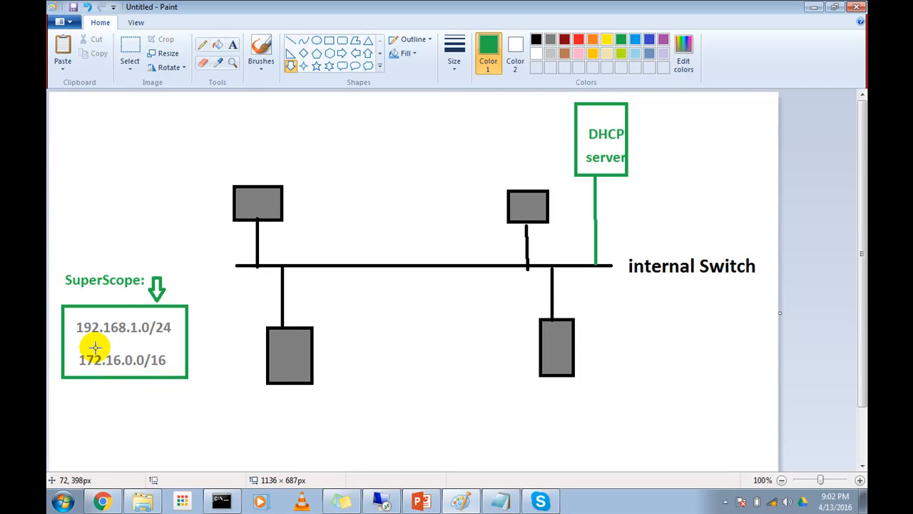
# Switch to the remote desktop session's DHCP console and look at the 192.168.1.0 and 172.16.0.0 scopes.
pyautogui.click(387, 498)
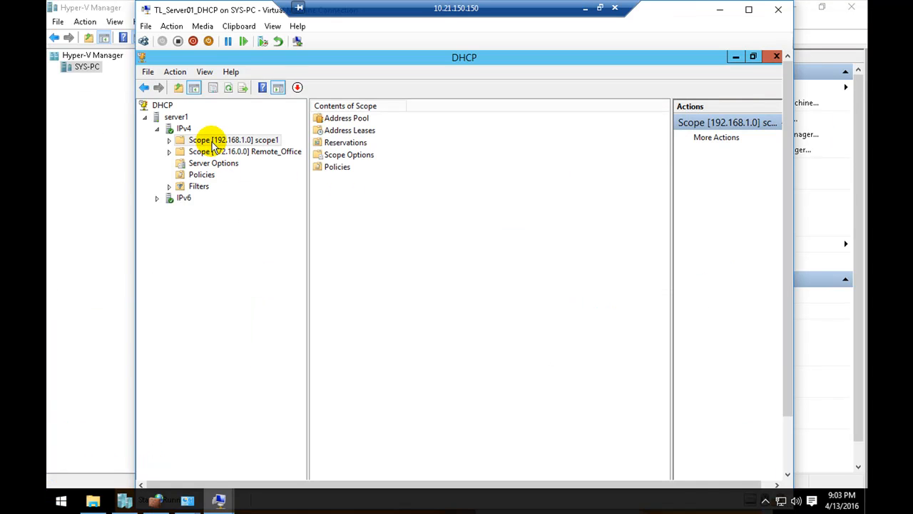
pyautogui.click(212, 142)
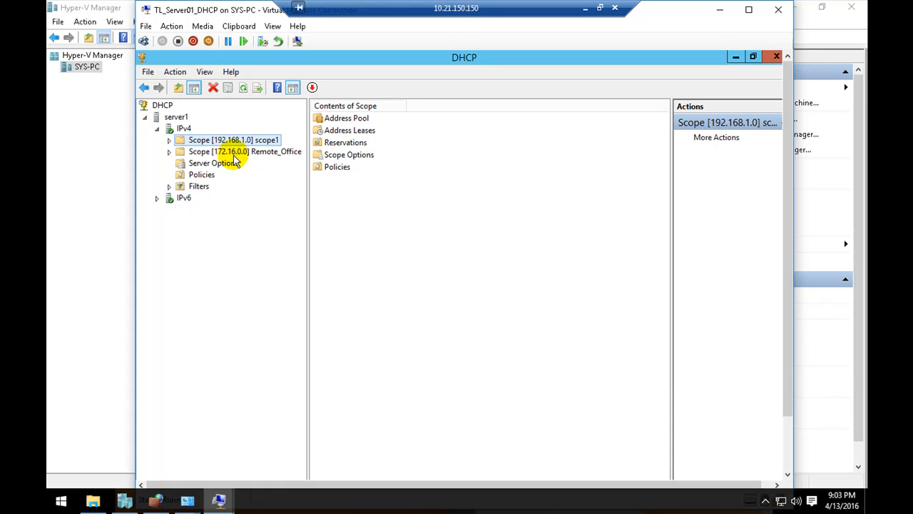
pyautogui.click(234, 155)
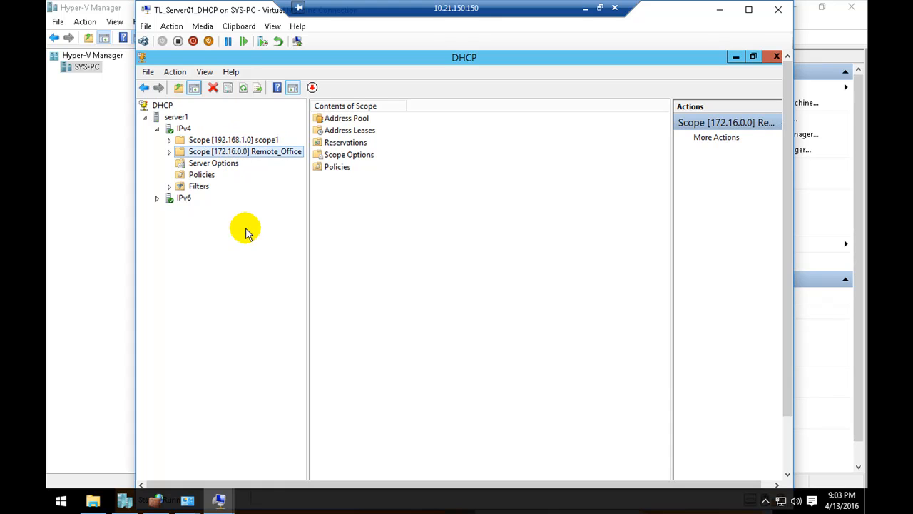
# Open the properties of the 192.168.1.0 scope and set its end IP address to 192.168.1.11.
pyautogui.click(237, 139)
pyautogui.click(169, 140)
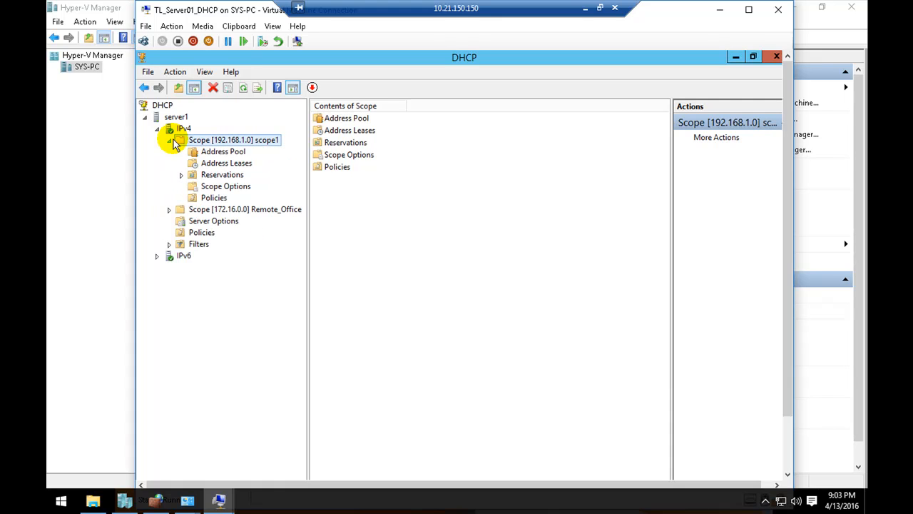
pyautogui.rightClick(243, 146)
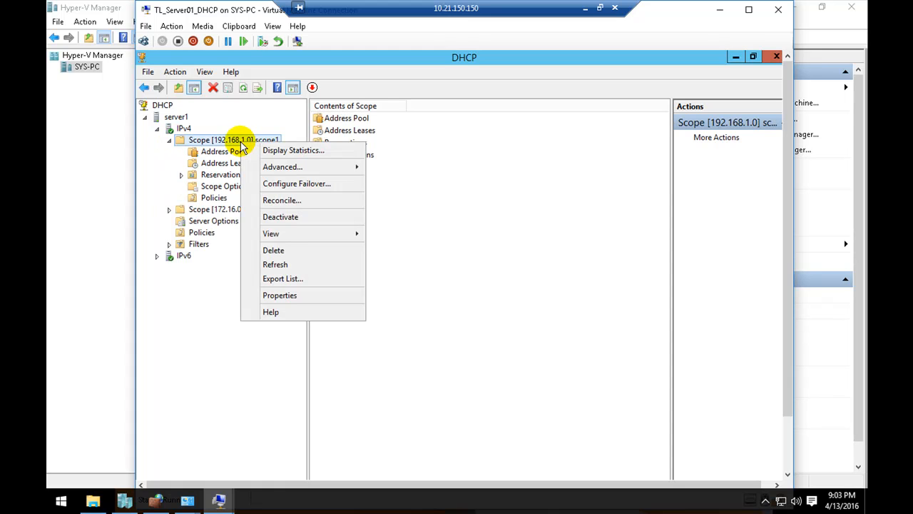
pyautogui.click(284, 296)
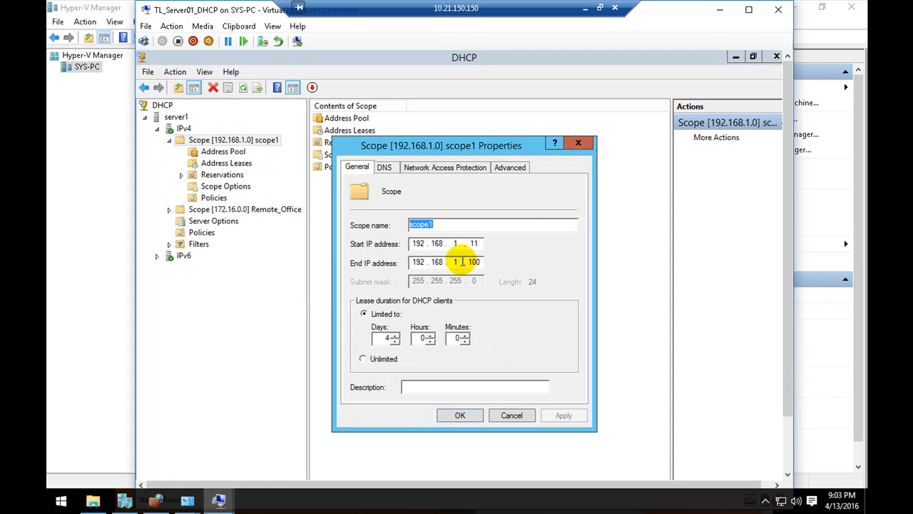
pyautogui.doubleClick(473, 262)
pyautogui.write('11')
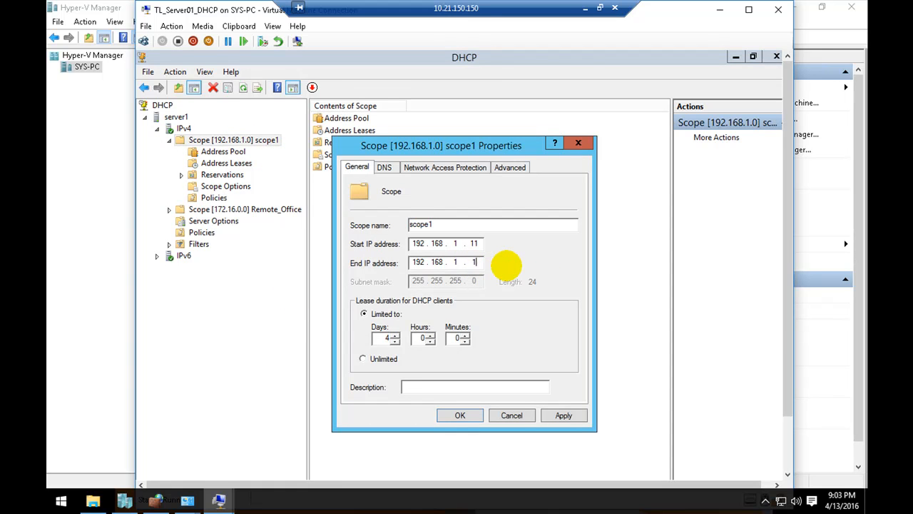
# Set both the start and end IP address of scope1 to 192.168.1.100 and save the scope properties.
pyautogui.click(479, 244)
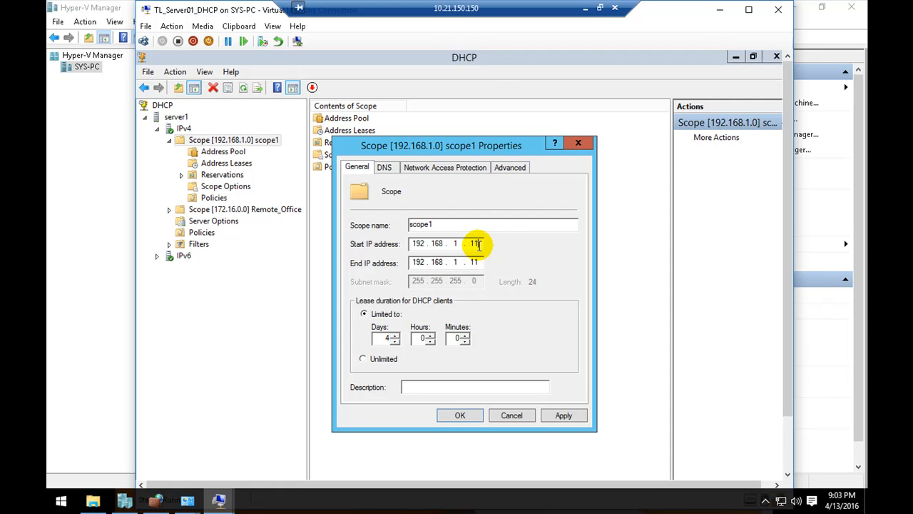
pyautogui.press('BackSpace')
pyautogui.press('BackSpace')
pyautogui.write('100')
pyautogui.doubleClick(473, 262)
pyautogui.write('100')
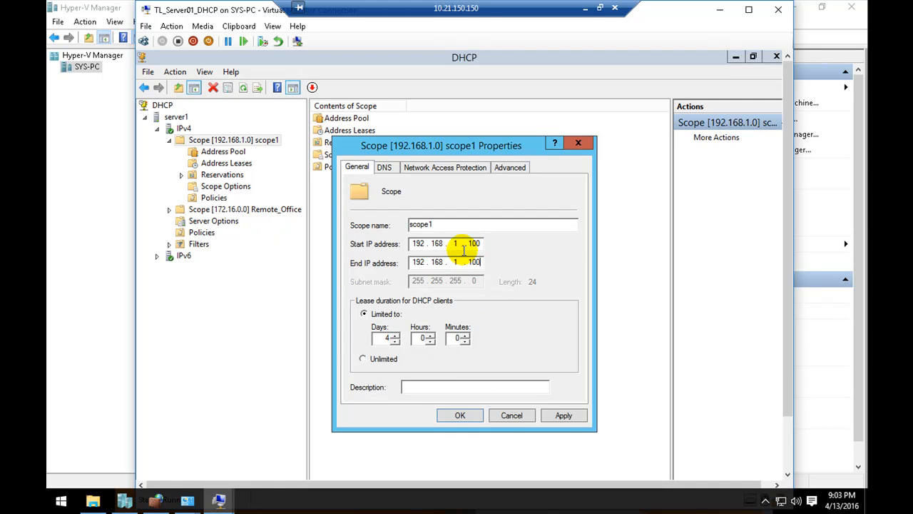
pyautogui.click(462, 417)
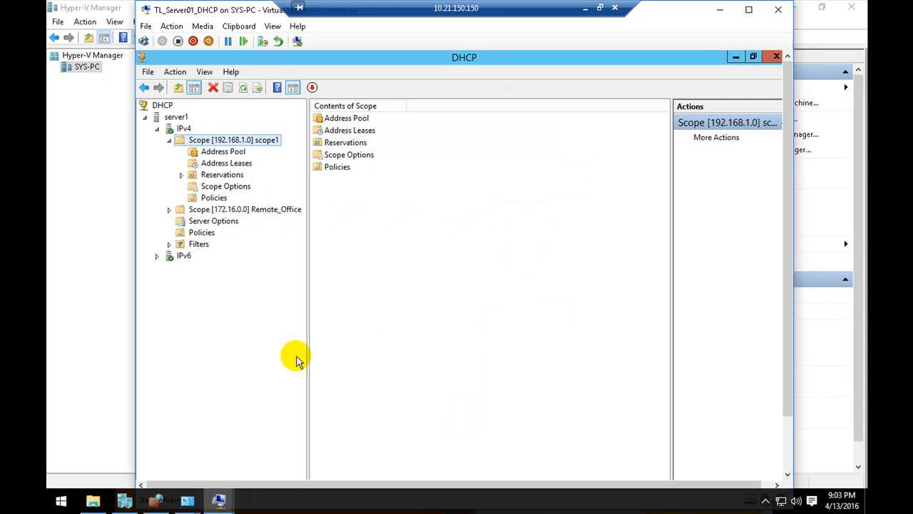
# Open a command prompt on the Hyper-V host and release its IP addresses with ipconfig /release.
pyautogui.rightClick(60, 499)
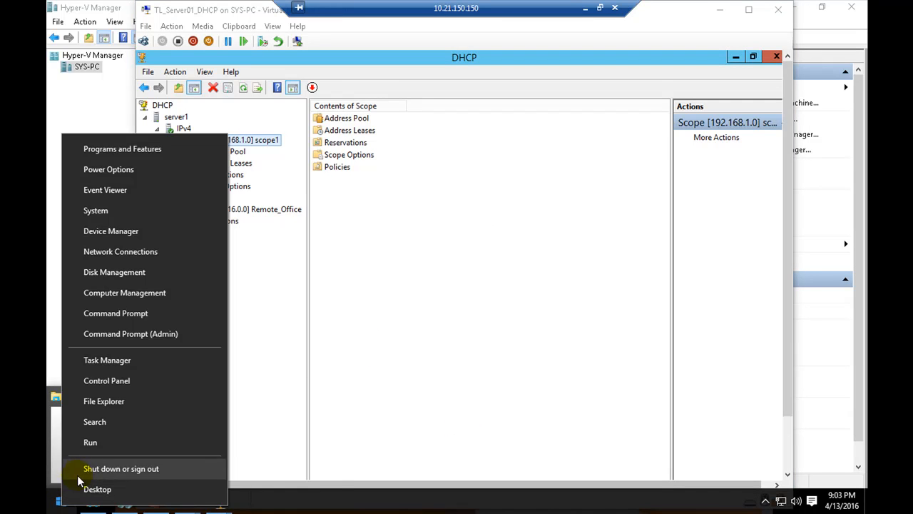
pyautogui.click(89, 442)
pyautogui.write('cmd')
pyautogui.press('Return')
pyautogui.write('ipcond')
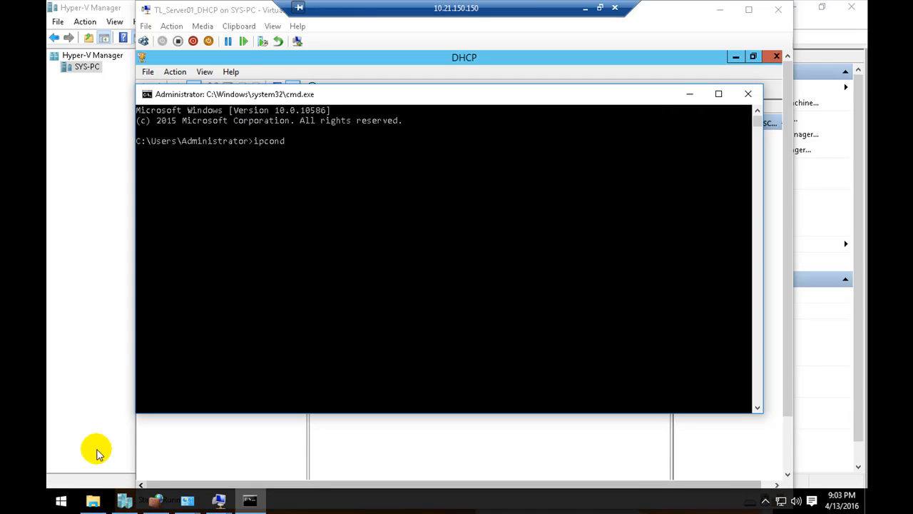
pyautogui.press('BackSpace')
pyautogui.write('fig /release')
pyautogui.press('Return')
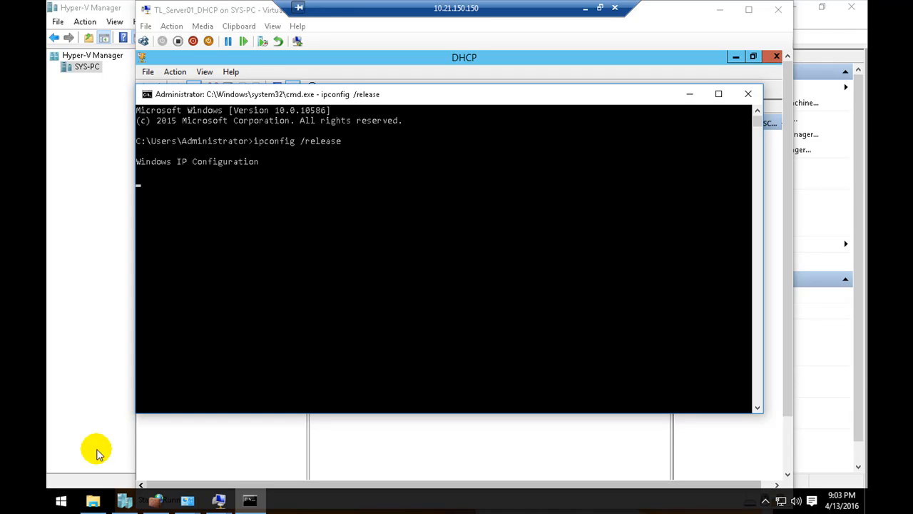
pyautogui.moveTo(363, 94); pyautogui.dragTo(394, 104)
pyautogui.click(383, 165)
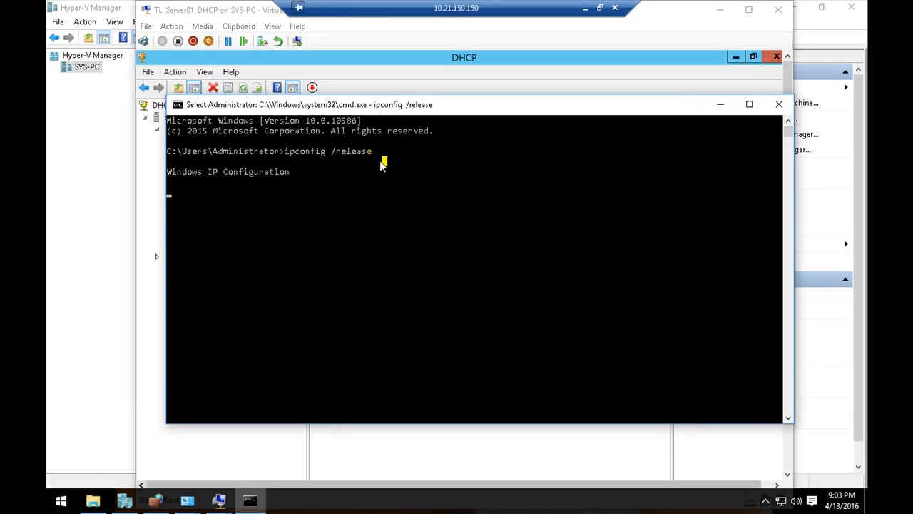
# Open the host's Network Connections and check the connection details of the vEthernet (Internal) adapter.
pyautogui.rightClick(780, 502)
pyautogui.click(783, 491)
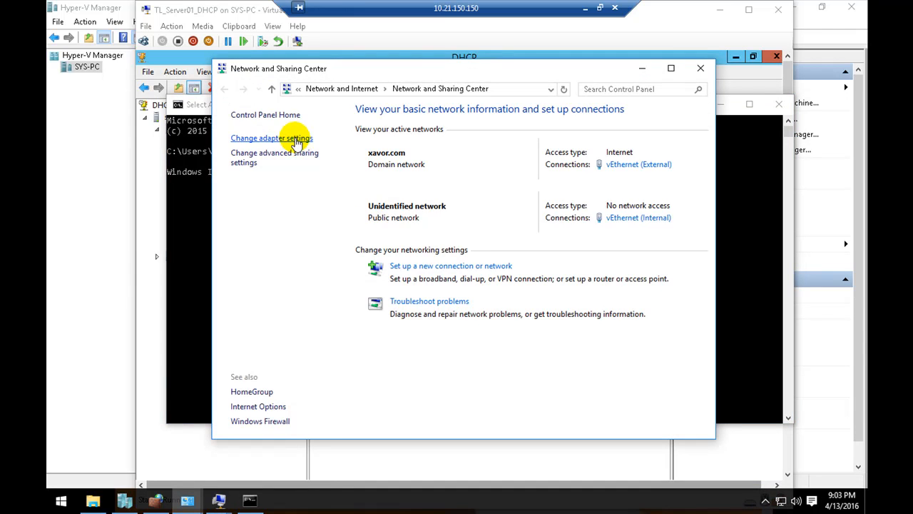
pyautogui.click(299, 140)
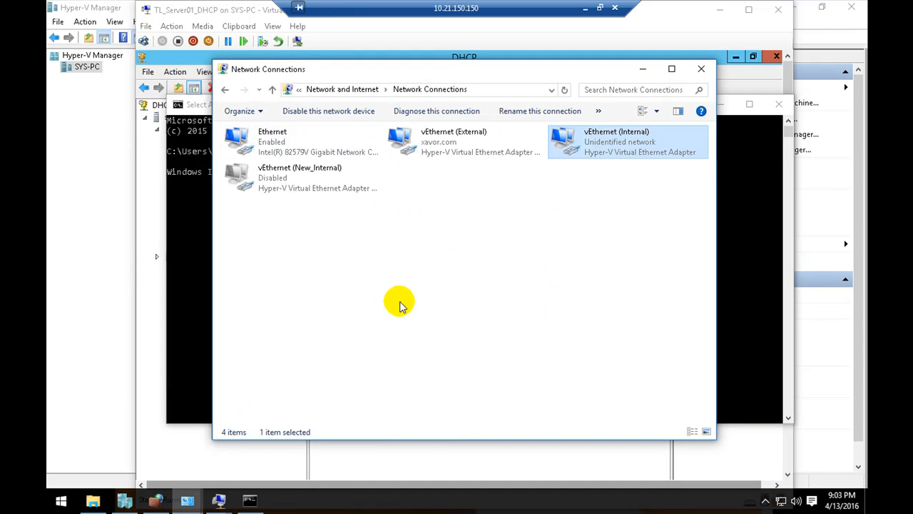
pyautogui.doubleClick(577, 150)
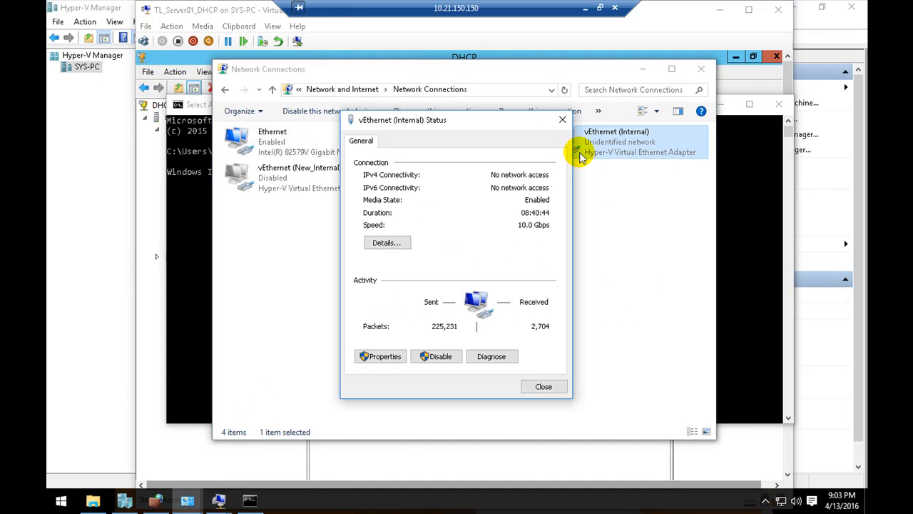
pyautogui.click(379, 240)
pyautogui.click(546, 394)
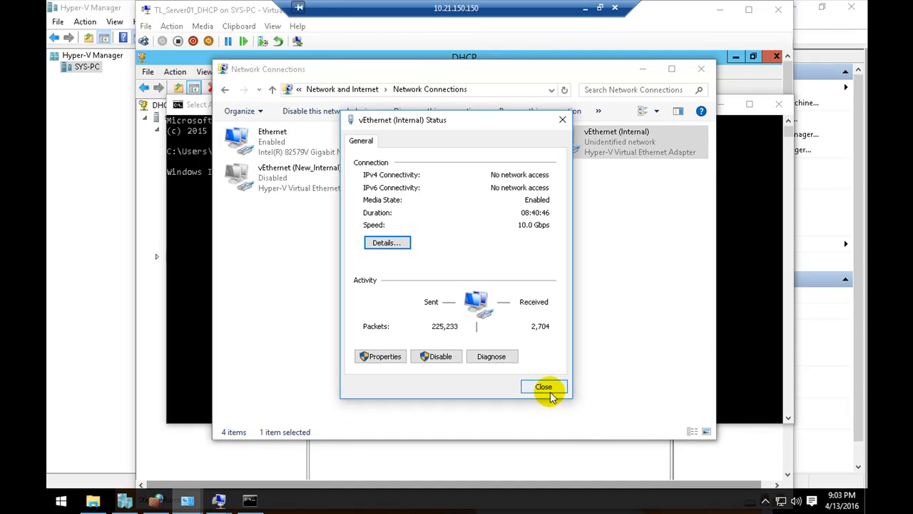
pyautogui.click(547, 387)
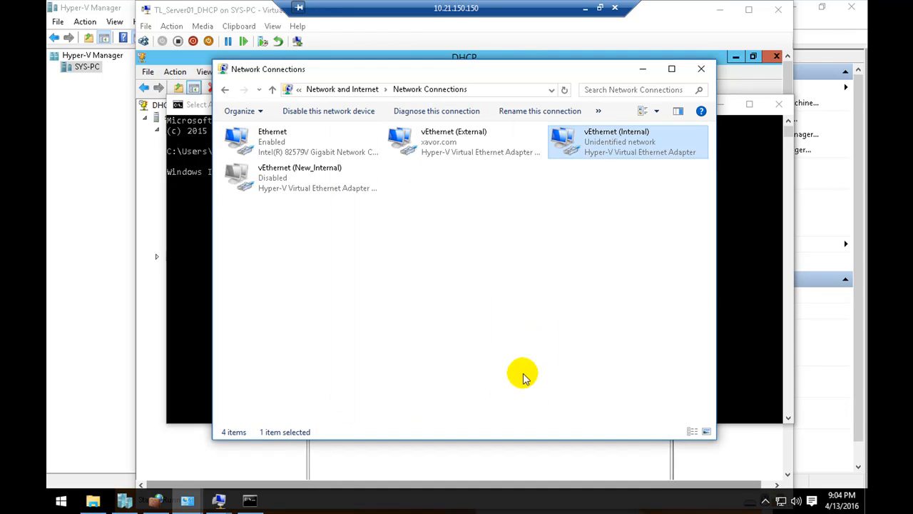
pyautogui.doubleClick(601, 156)
pyautogui.click(390, 243)
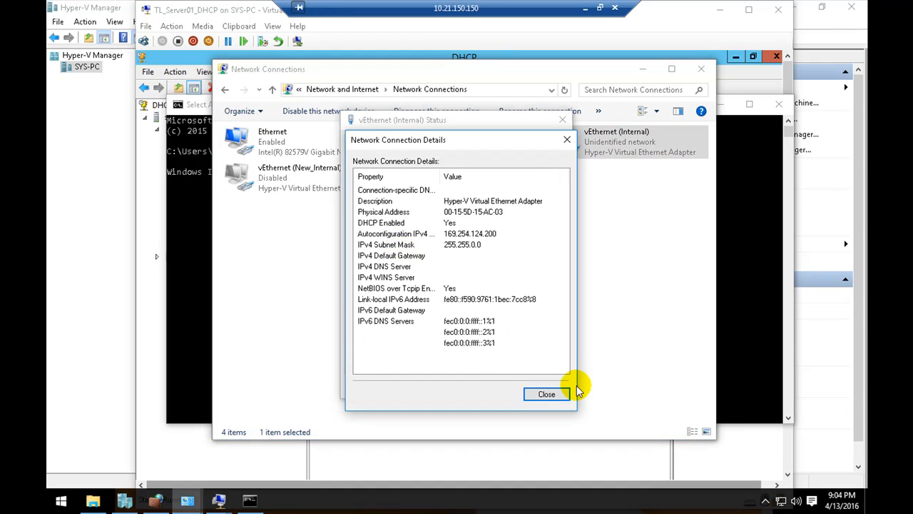
pyautogui.click(548, 393)
pyautogui.click(547, 385)
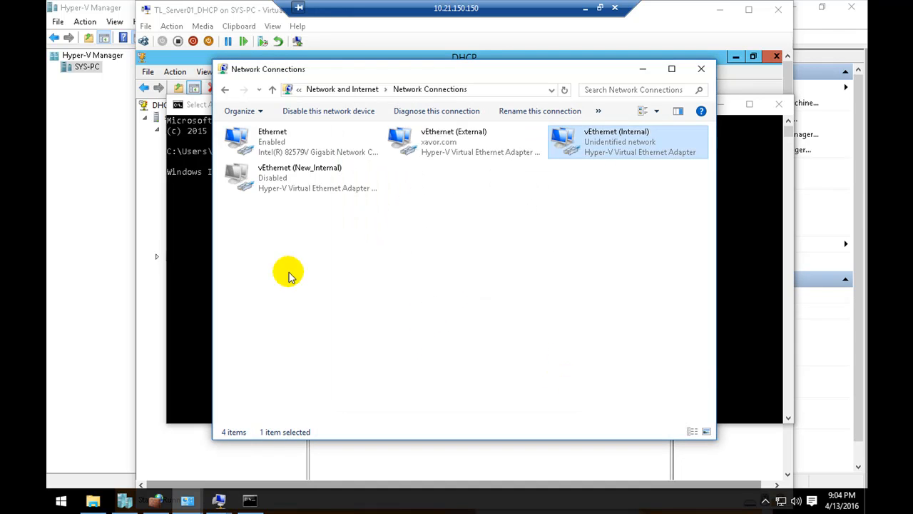
# Return to the command prompt and request new IP addresses with ipconfig /renew.
pyautogui.click(194, 235)
pyautogui.press('Return')
pyautogui.press('Return')
pyautogui.press('Return')
pyautogui.press('Return')
pyautogui.press('Return')
pyautogui.press('Return')
pyautogui.press('Return')
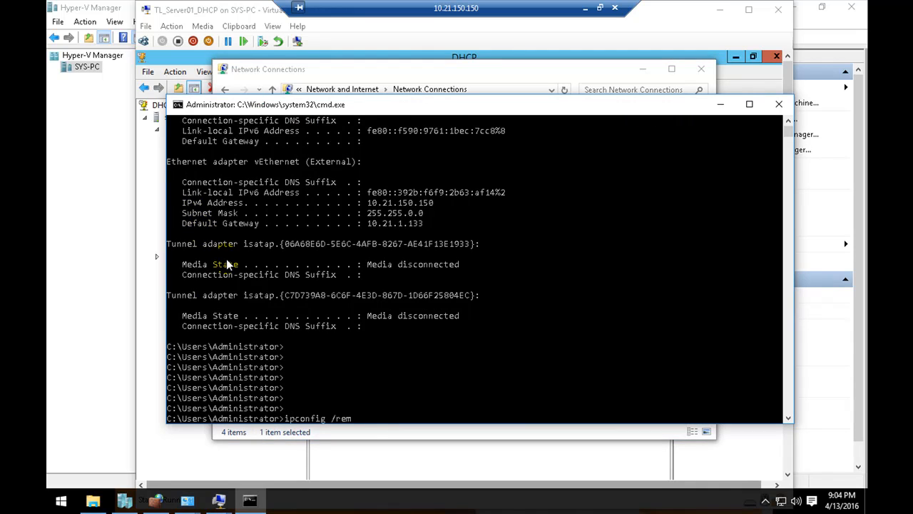
pyautogui.write('ipconfig /renew')
pyautogui.press('Return')
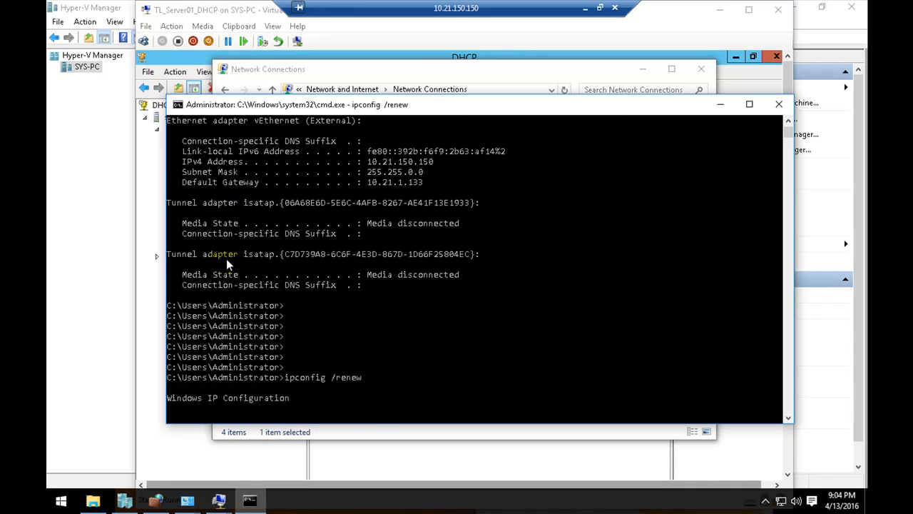
# Show the vEthernet (Internal) adapter's connection details again to check its address after the renewal request.
pyautogui.click(549, 87)
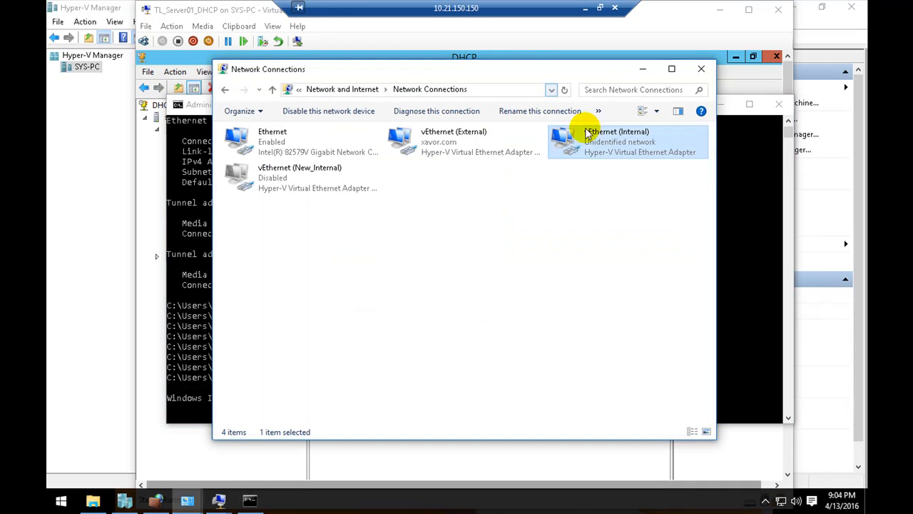
pyautogui.doubleClick(596, 155)
pyautogui.click(376, 244)
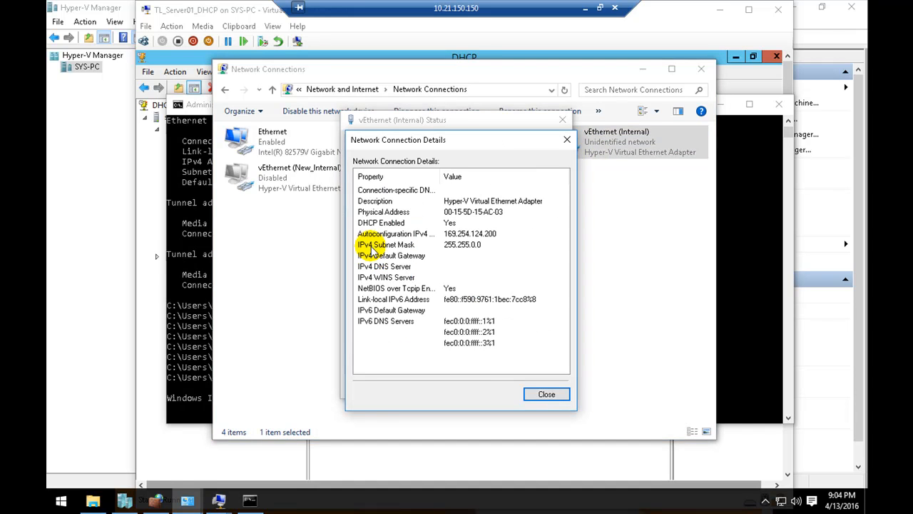
# Reopen the vEthernet (Internal) connection details repeatedly to check the renewed IPv4 address, then close the details.
pyautogui.click(547, 394)
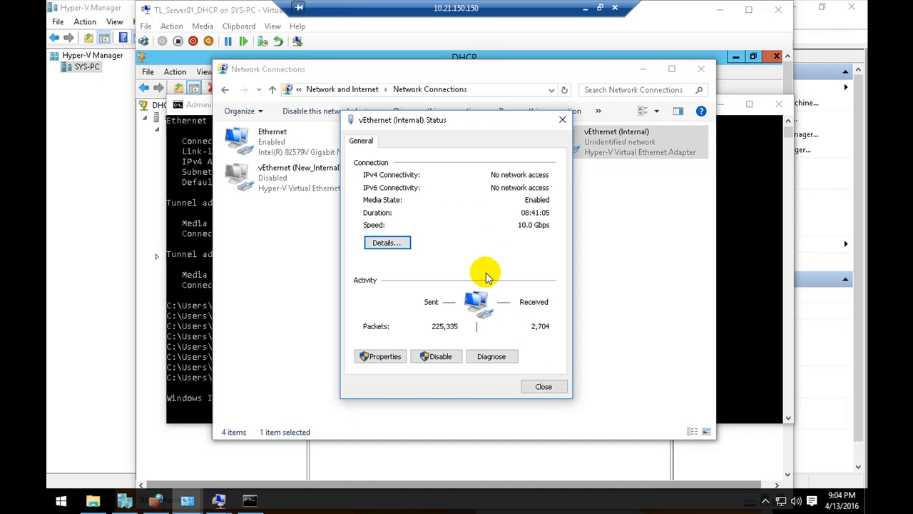
pyautogui.click(391, 244)
pyautogui.click(542, 393)
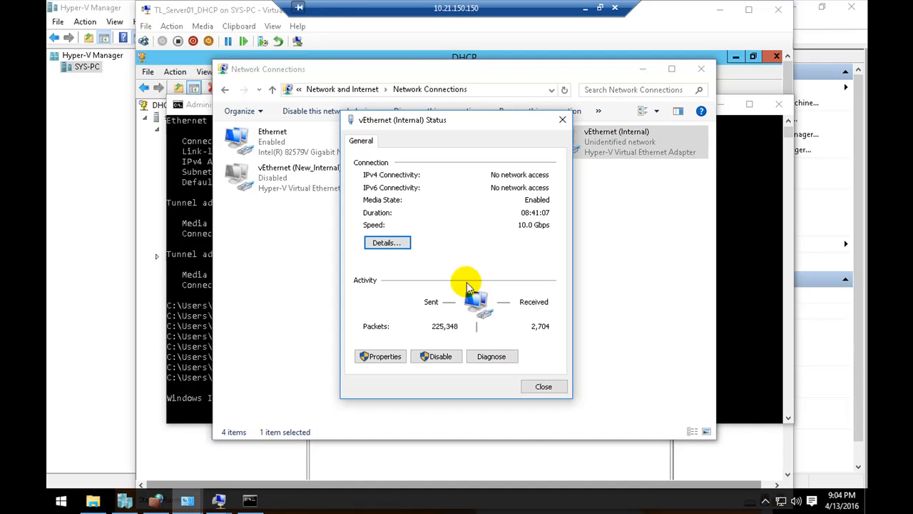
pyautogui.click(404, 242)
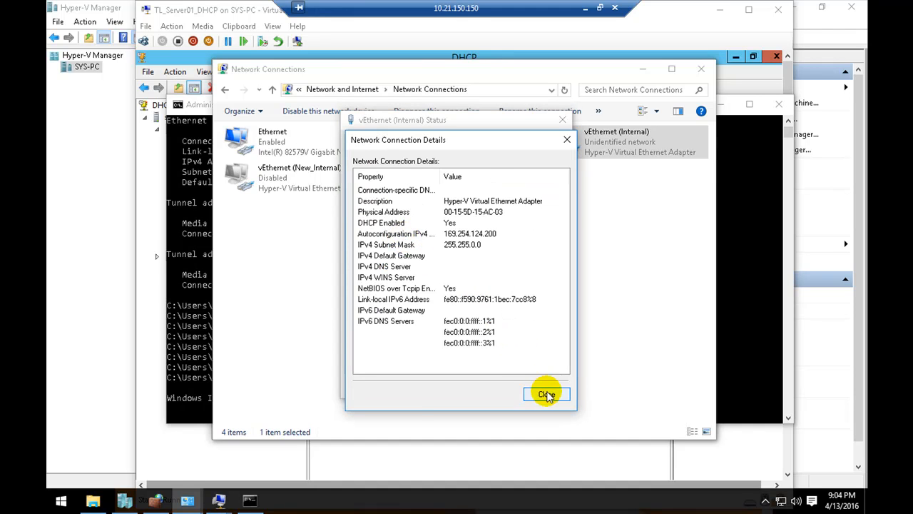
pyautogui.click(545, 392)
pyautogui.click(391, 243)
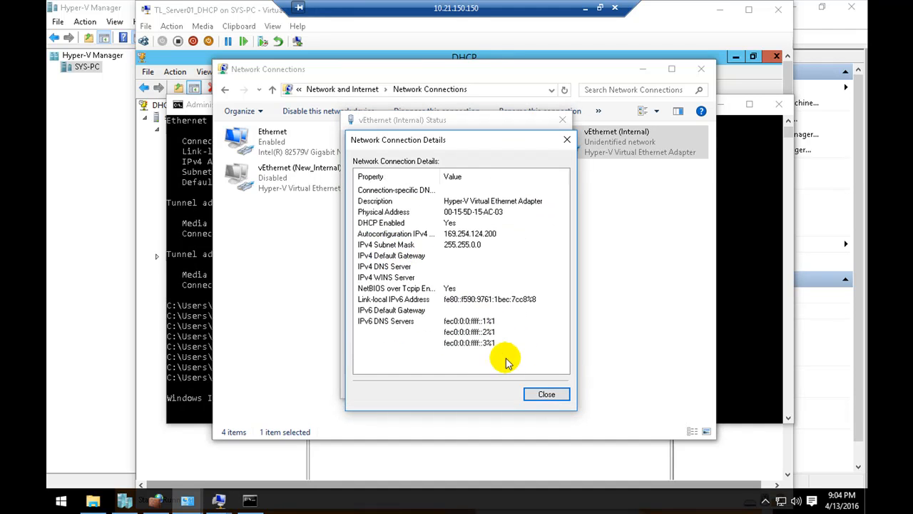
pyautogui.click(542, 391)
pyautogui.click(387, 243)
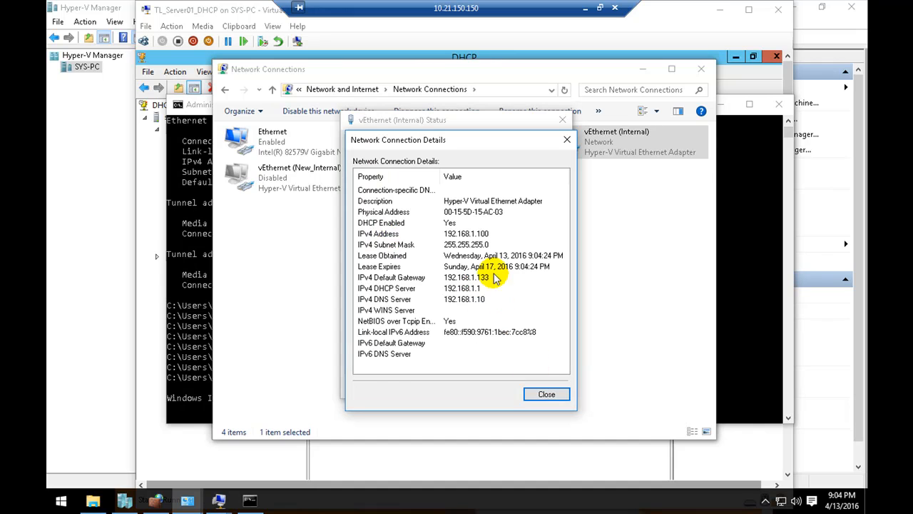
pyautogui.click(468, 234)
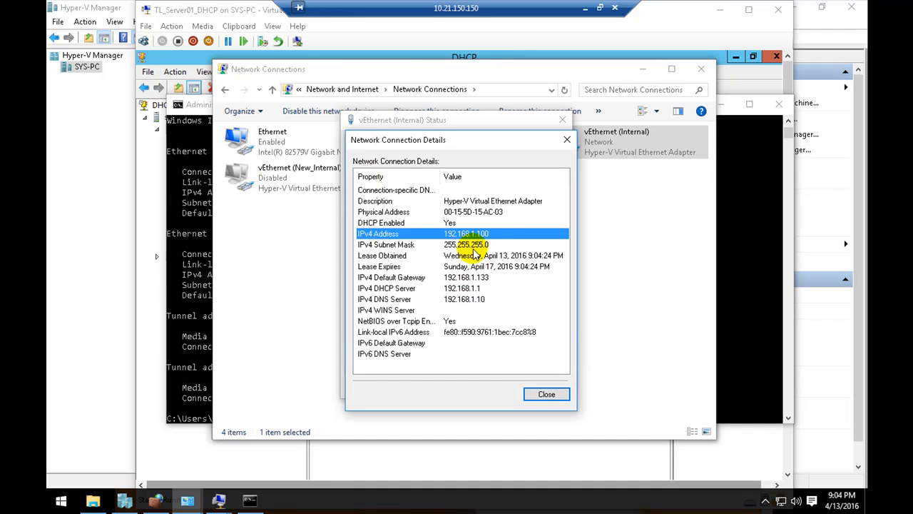
pyautogui.click(543, 395)
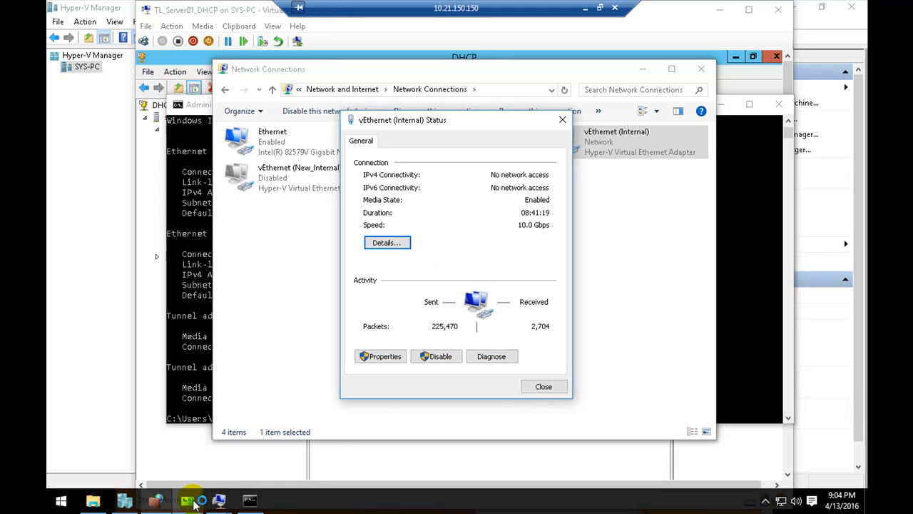
# Switch to the TL_Server01_DHCP virtual machine, refresh the IPv4 node and expand scope1 and Remote_Office to inspect both scopes.
pyautogui.moveTo(219, 502)
pyautogui.click(193, 447)
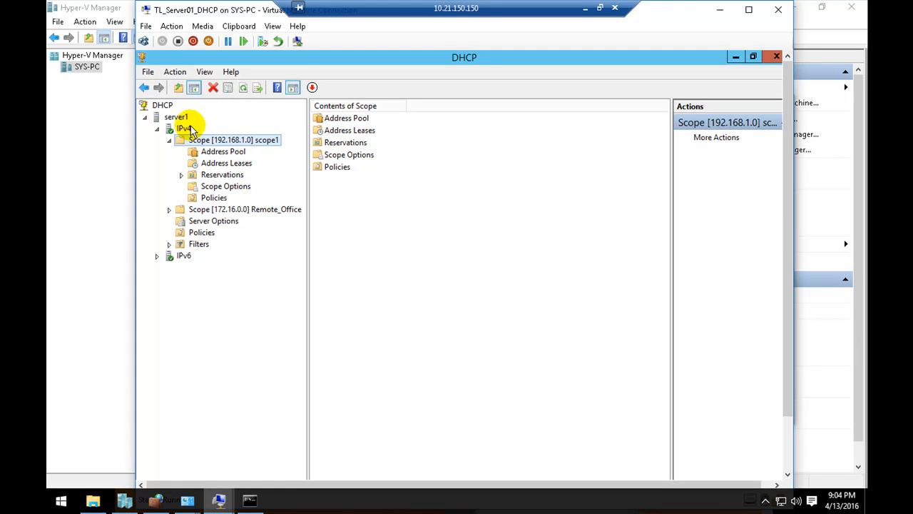
pyautogui.rightClick(183, 129)
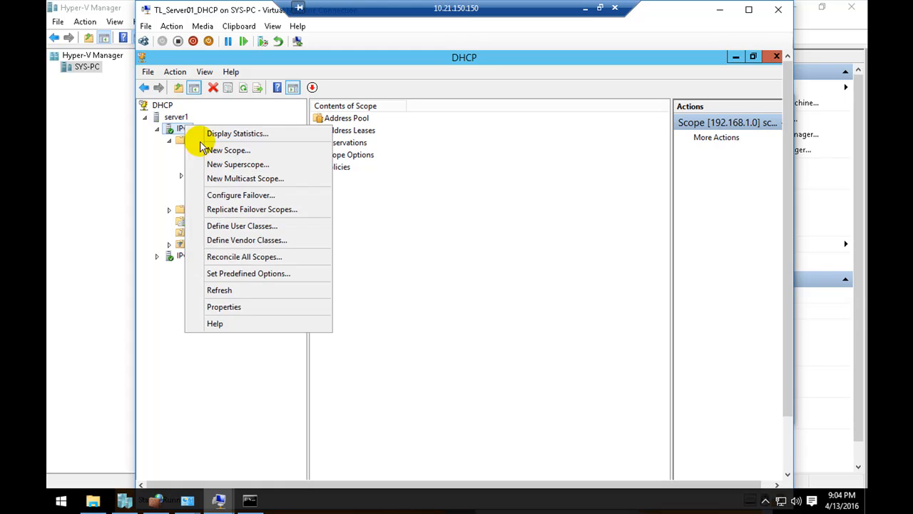
pyautogui.click(232, 294)
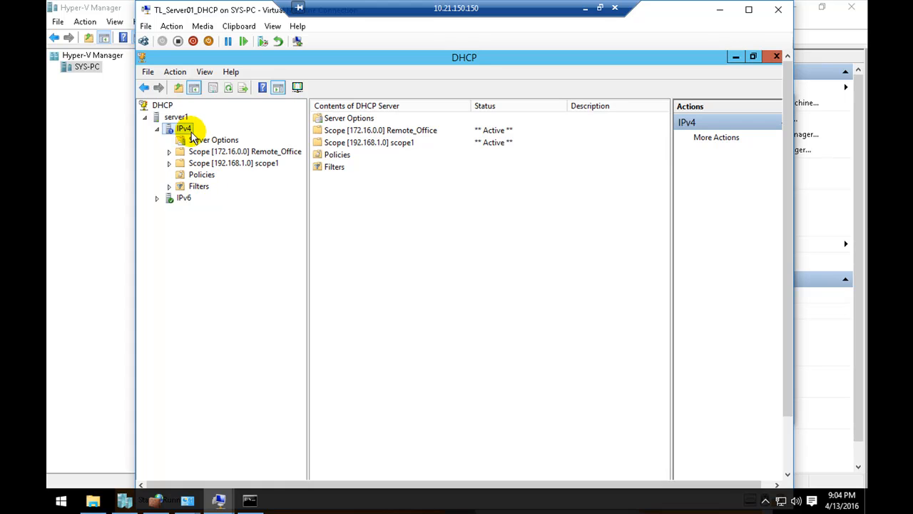
pyautogui.click(170, 163)
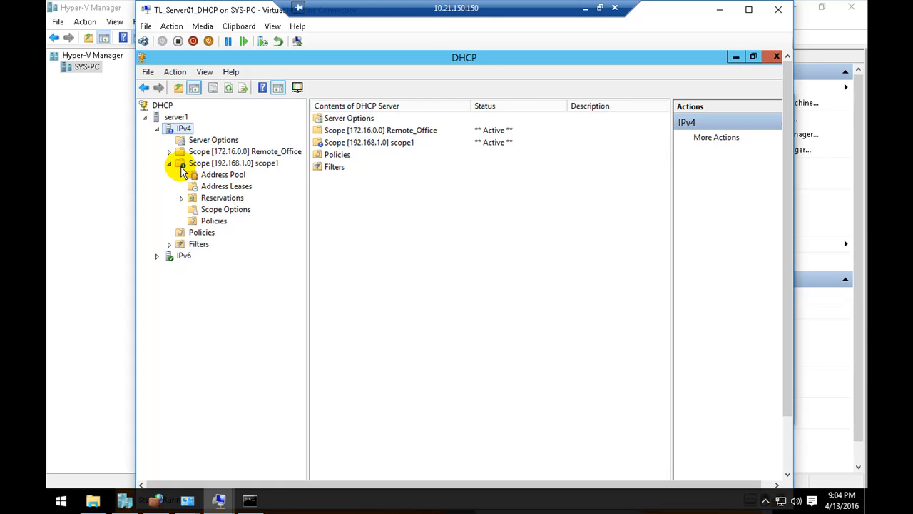
pyautogui.click(206, 164)
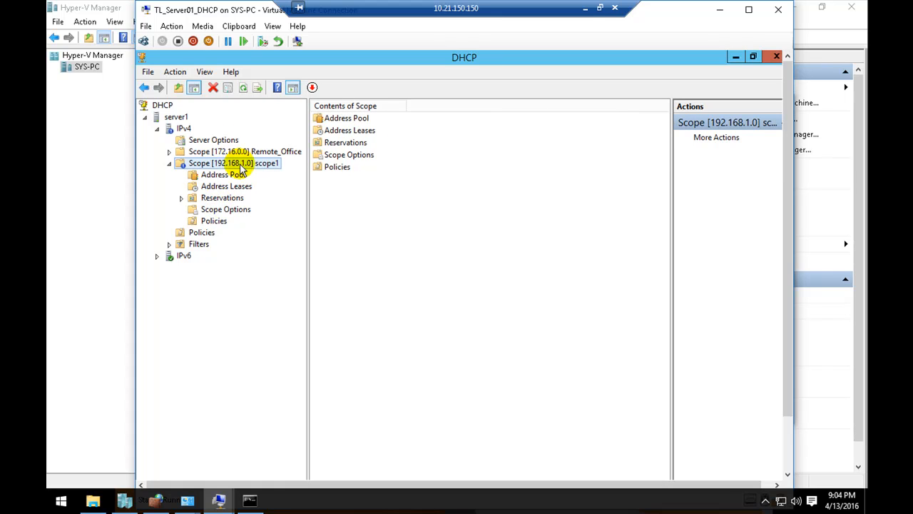
pyautogui.doubleClick(232, 155)
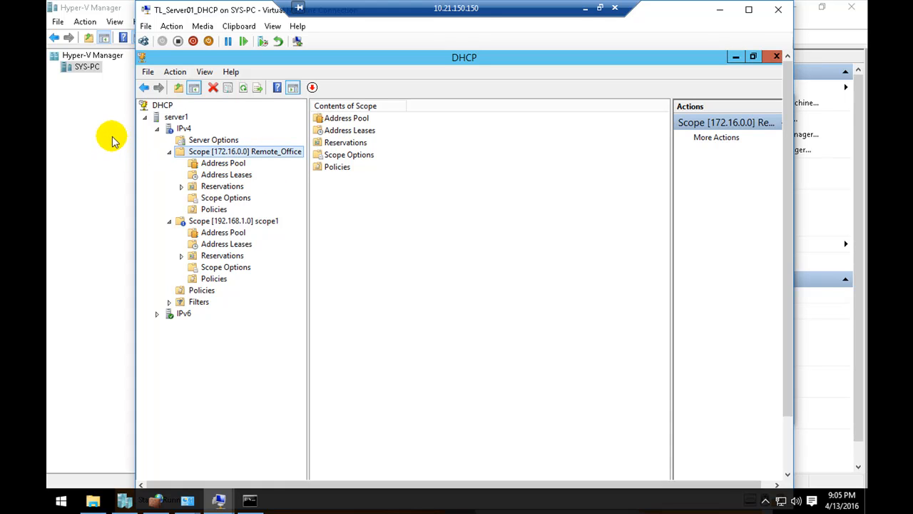
# Minimize the DHCP server window and connect to the TL_WIN8.1-01 virtual machine, positioning its window to reach the guest's taskbar.
pyautogui.click(719, 10)
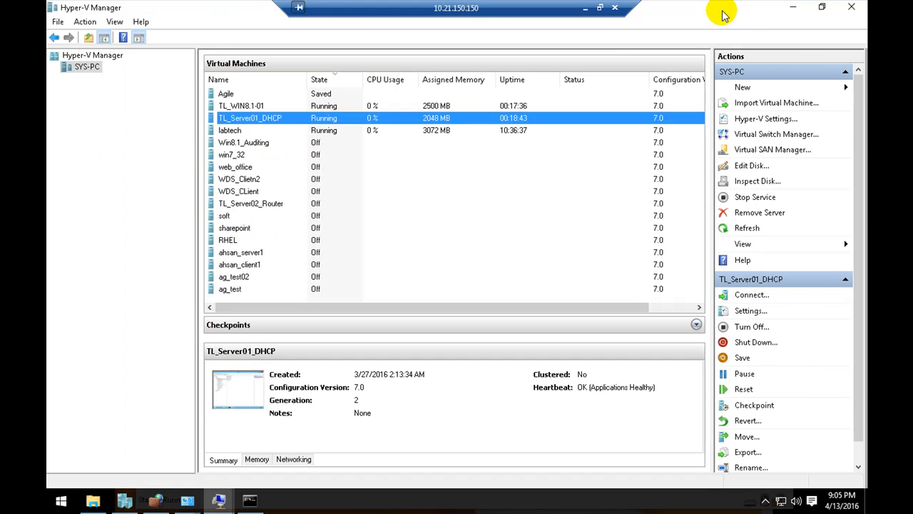
pyautogui.click(256, 107)
pyautogui.rightClick(255, 107)
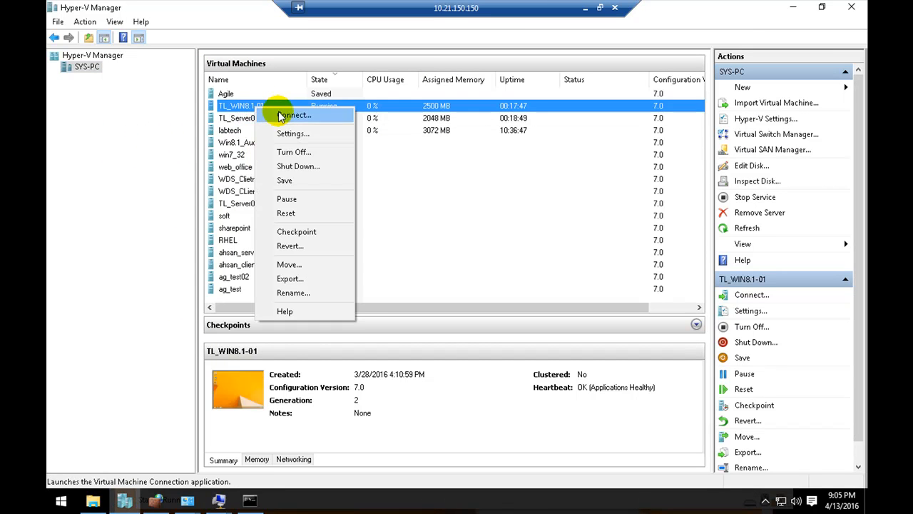
pyautogui.click(282, 116)
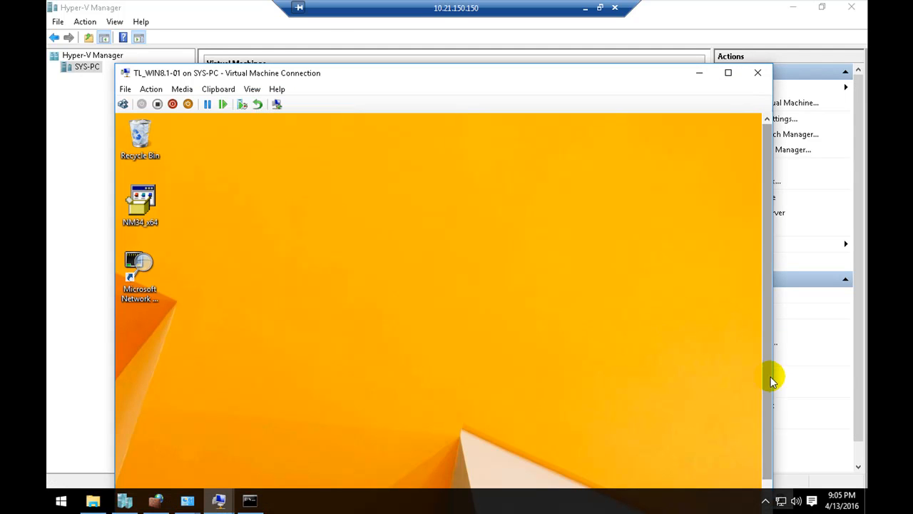
pyautogui.moveTo(769, 403); pyautogui.dragTo(762, 467)
pyautogui.moveTo(472, 78); pyautogui.dragTo(476, 41)
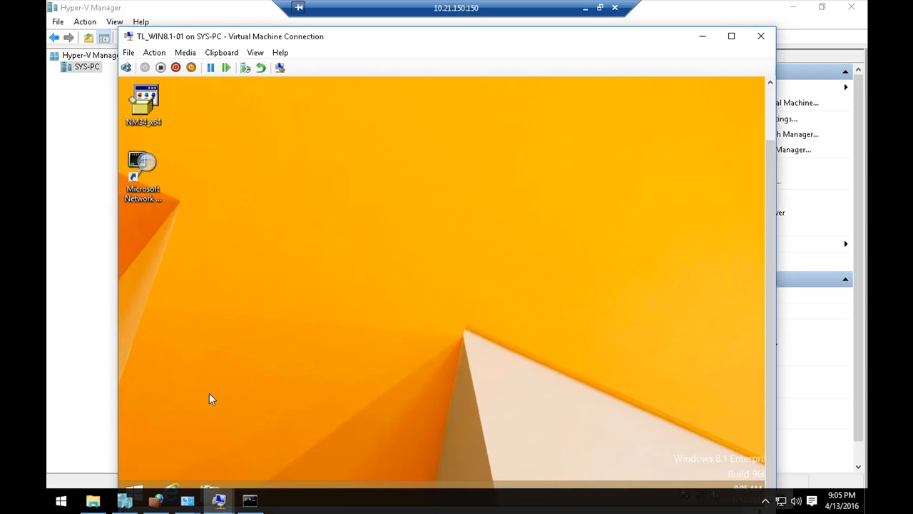
# Open a command prompt in the Windows 8.1 client by running cmd from File Explorer.
pyautogui.click(214, 489)
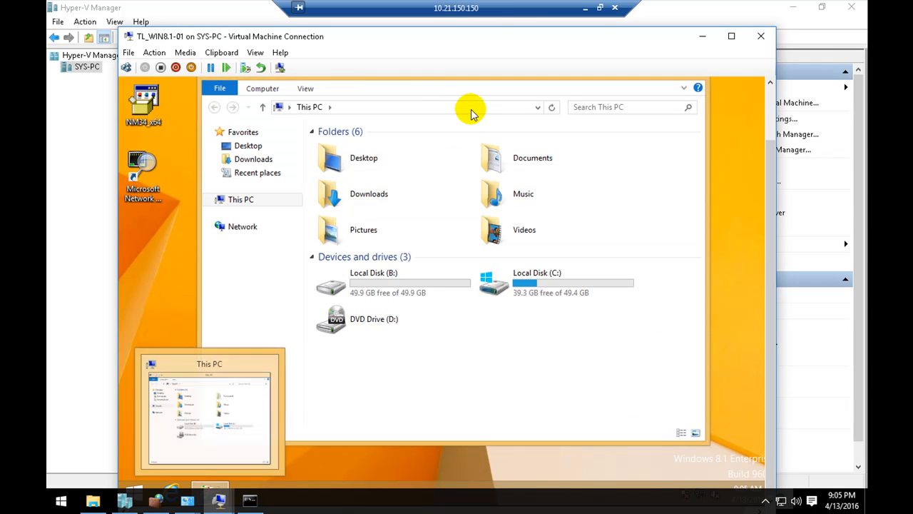
pyautogui.click(471, 110)
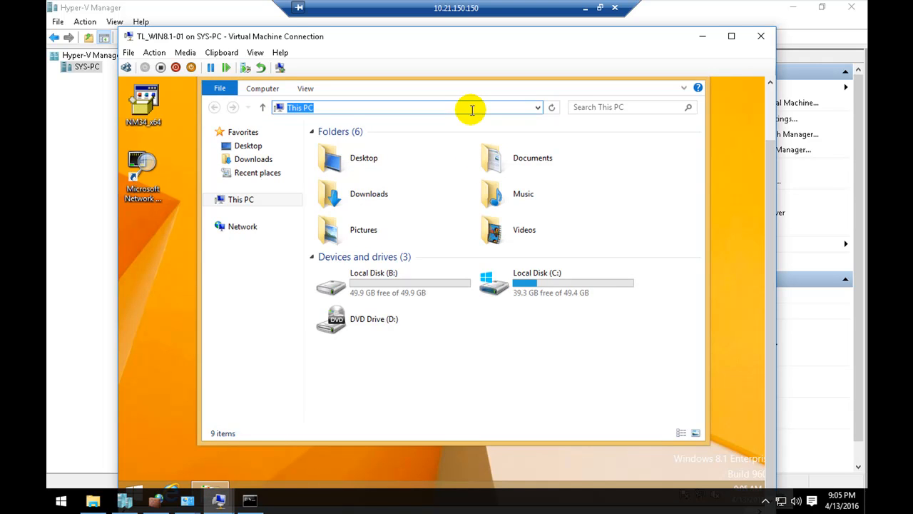
pyautogui.write('cmd')
pyautogui.press('Return')
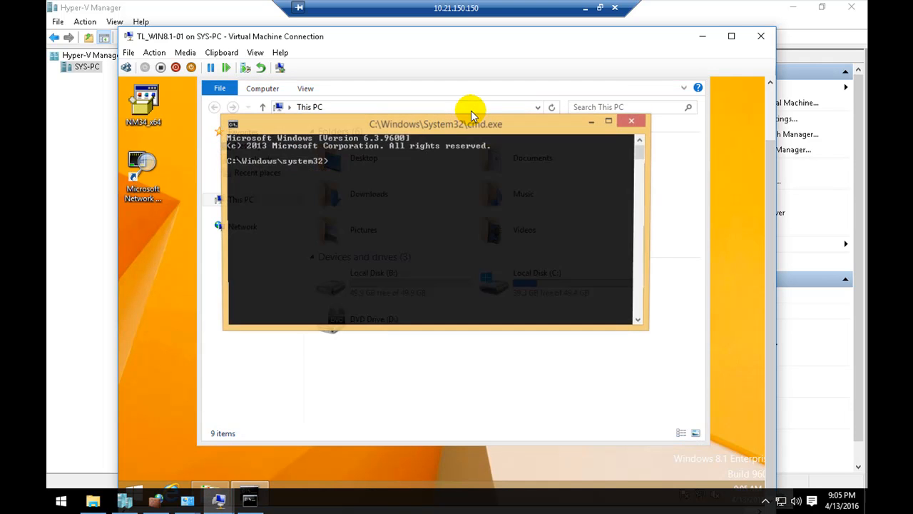
# Release the client's IP address with ipconfig /release and request a new one with ipconfig /renew.
pyautogui.write('ipconfig ')
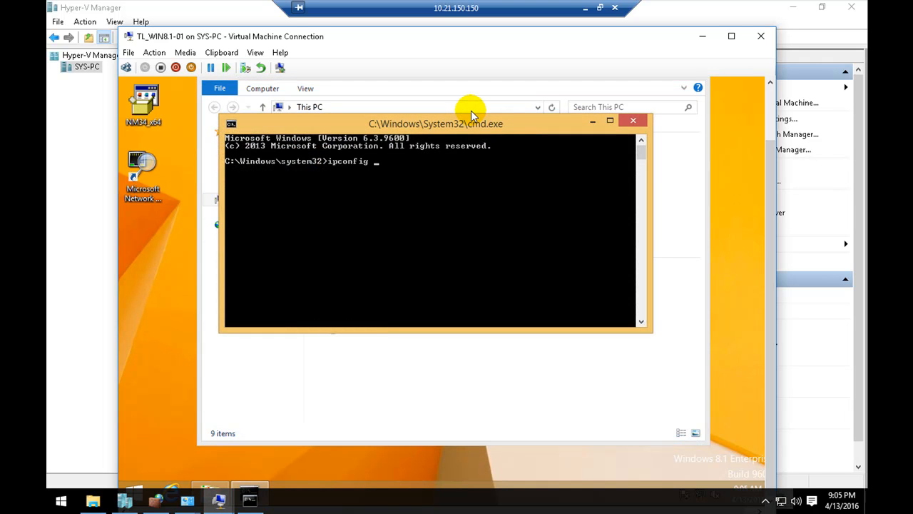
pyautogui.write('/release')
pyautogui.press('Return')
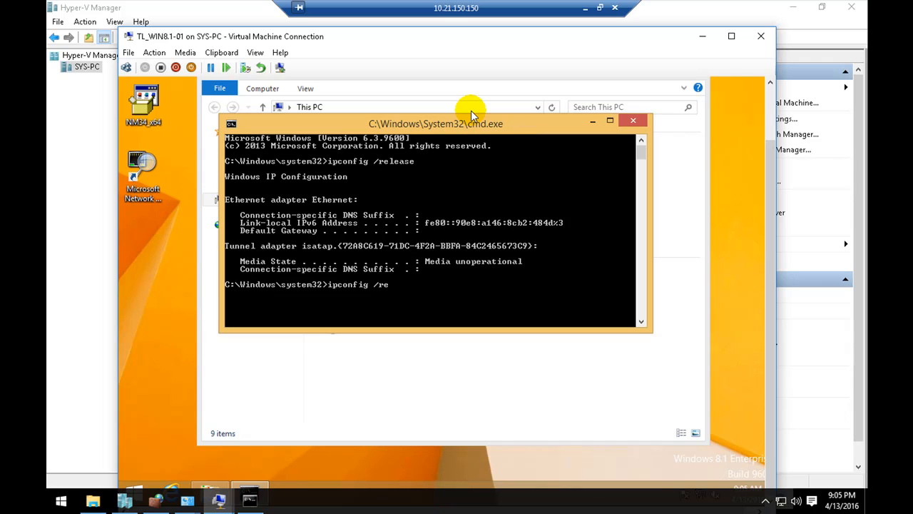
pyautogui.write('ipconfig /renew')
pyautogui.press('Return')
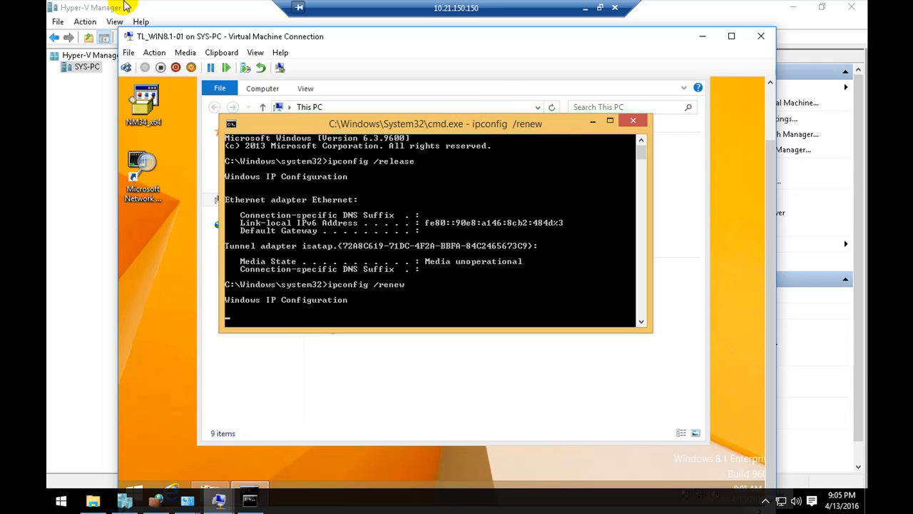
# Check which virtual switch the TL_WIN8.1-01 network adapter uses in the machine's settings, then leave them without changes.
pyautogui.click(128, 53)
pyautogui.click(140, 67)
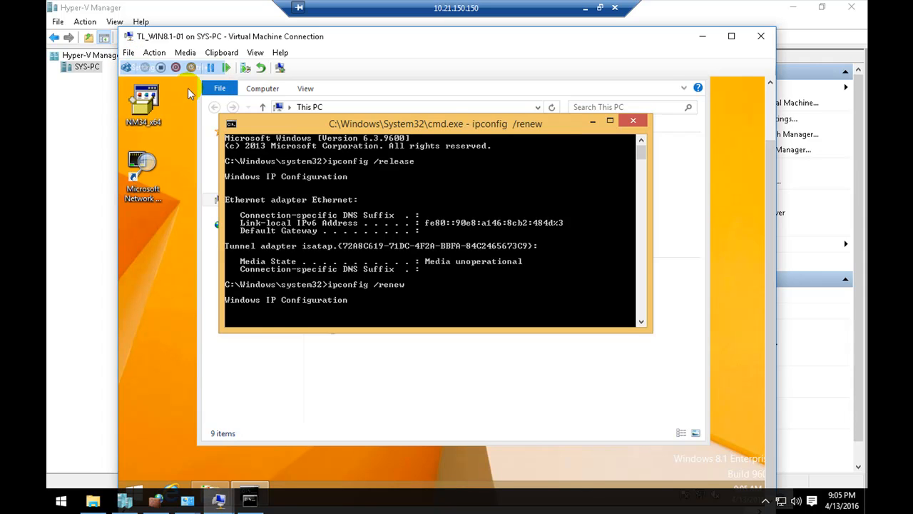
pyautogui.click(304, 236)
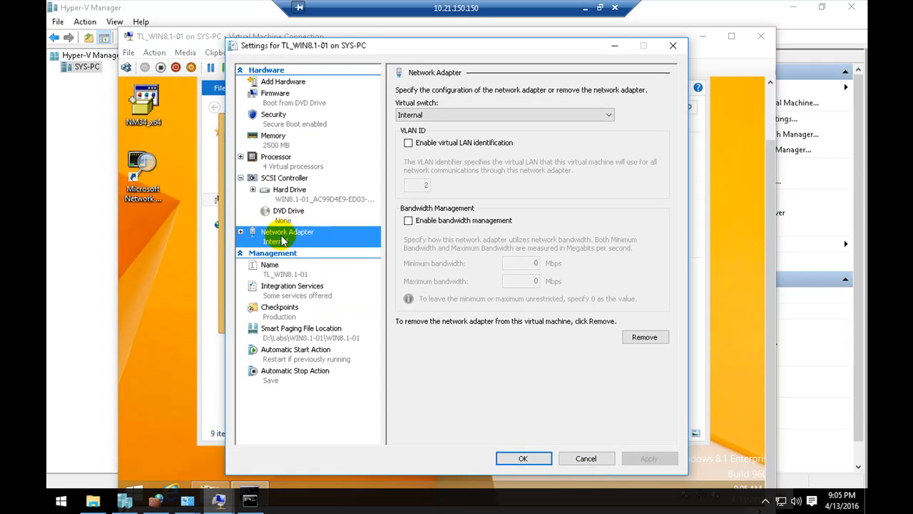
pyautogui.click(587, 460)
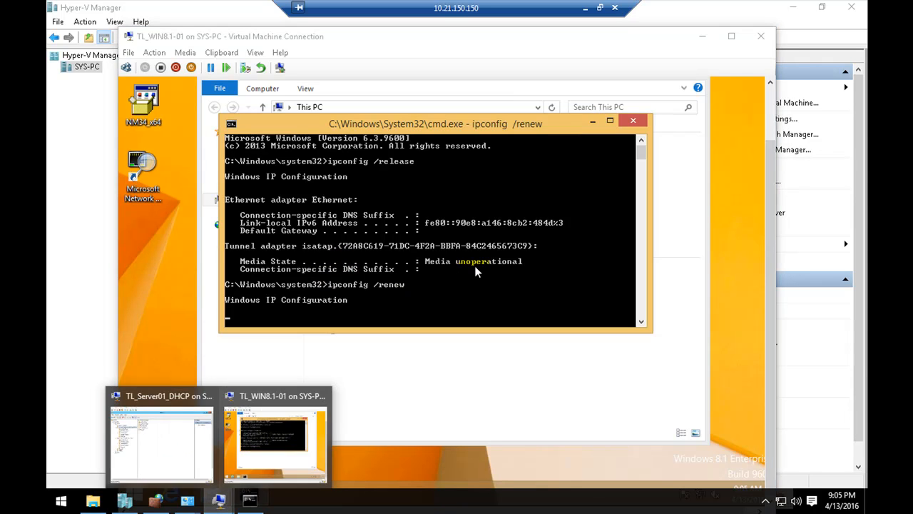
# Return to the TL_Server01_DHCP virtual machine and start a new IPv4 superscope named "superscope".
pyautogui.click(220, 502)
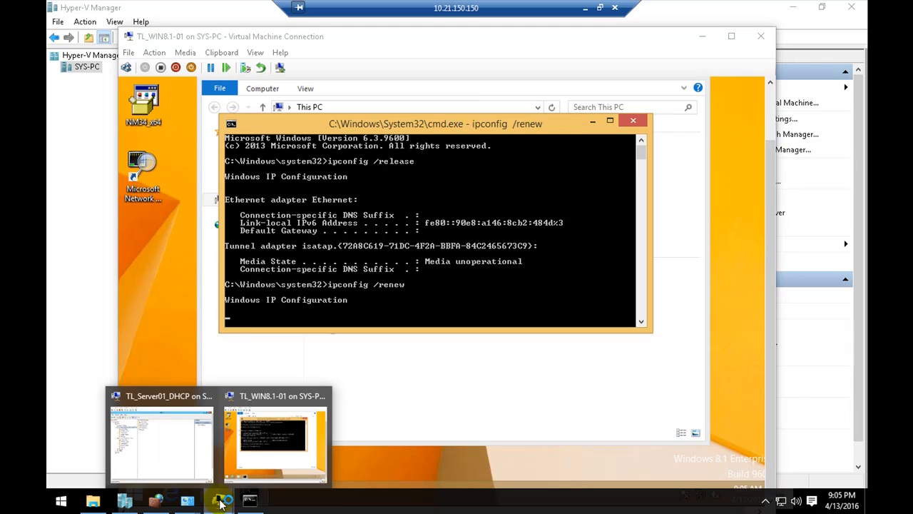
pyautogui.click(177, 444)
pyautogui.rightClick(180, 132)
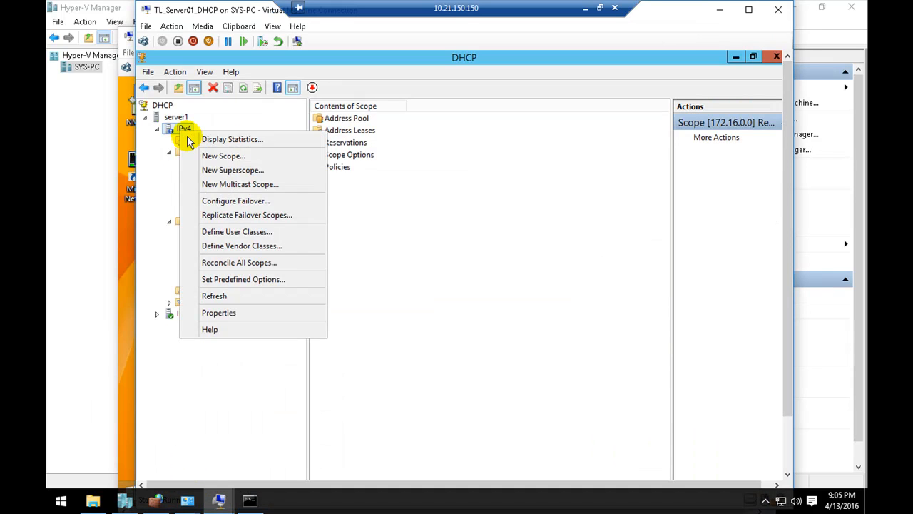
pyautogui.click(230, 171)
pyautogui.click(539, 392)
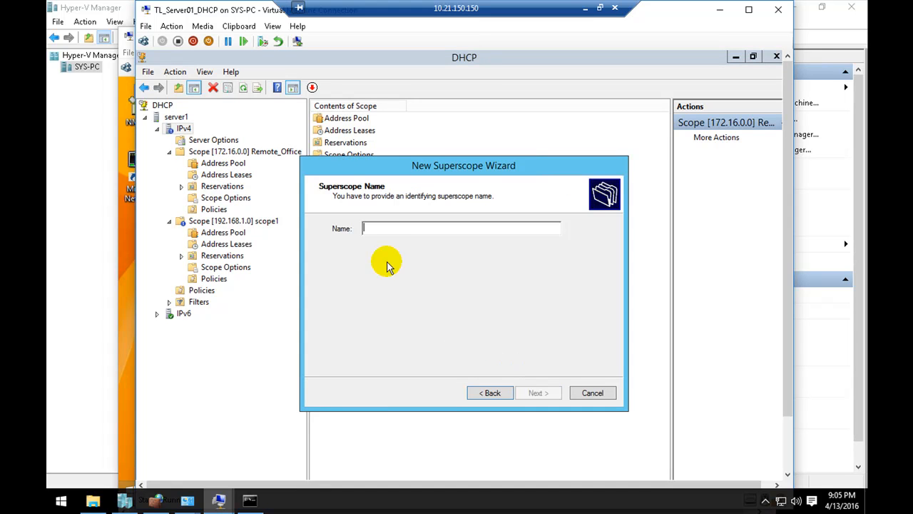
pyautogui.write('superscope')
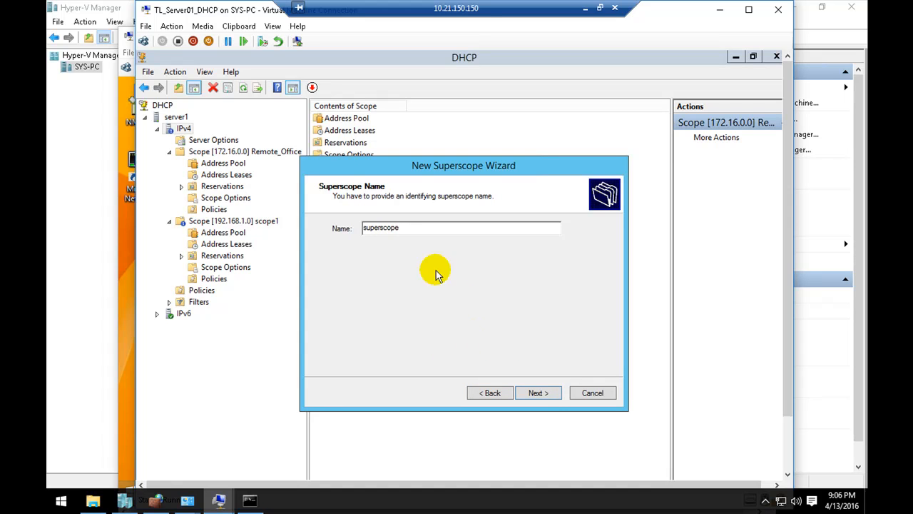
pyautogui.click(539, 392)
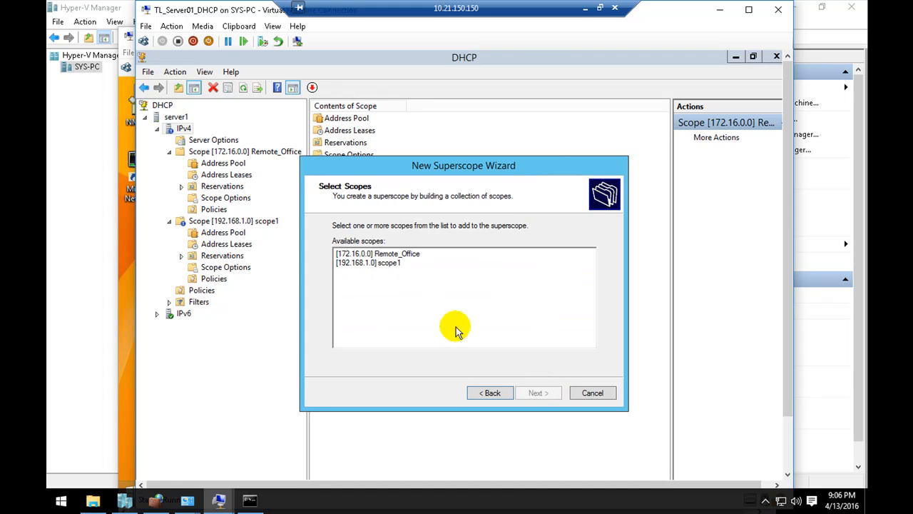
# Add the Remote_Office and scope1 scopes to the superscope, finish the wizard and expand the new superscope.
pyautogui.click(385, 261)
pyautogui.keyDown('shift'); pyautogui.click(388, 254); pyautogui.keyUp('shift')
pyautogui.click(539, 392)
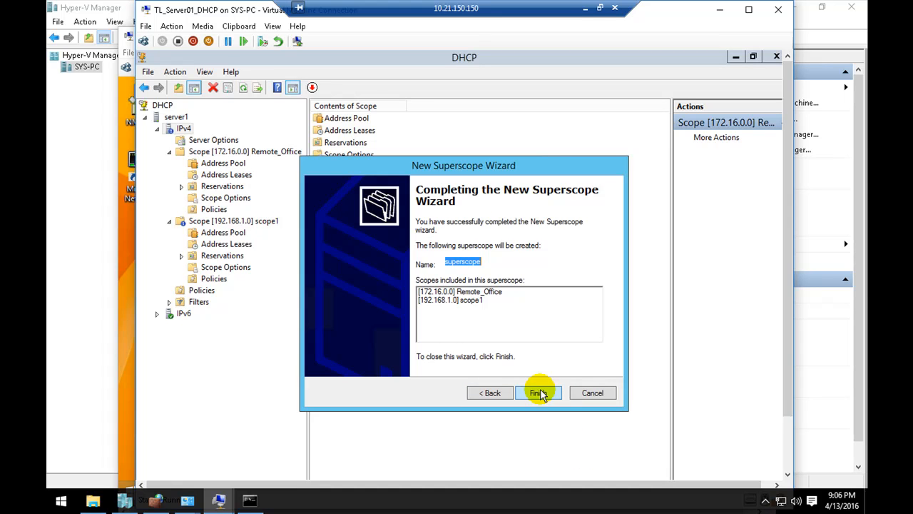
pyautogui.click(540, 393)
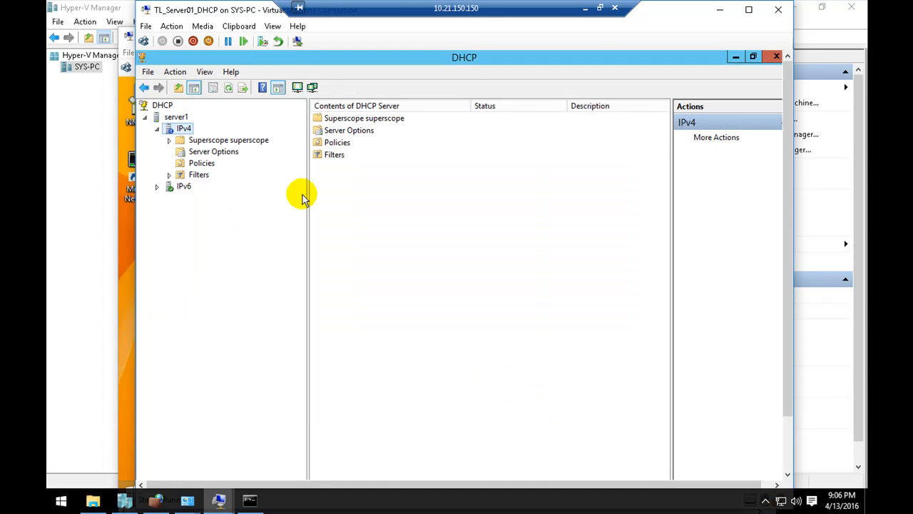
pyautogui.click(169, 142)
# Restart the DHCP service on server1.
pyautogui.rightClick(181, 129)
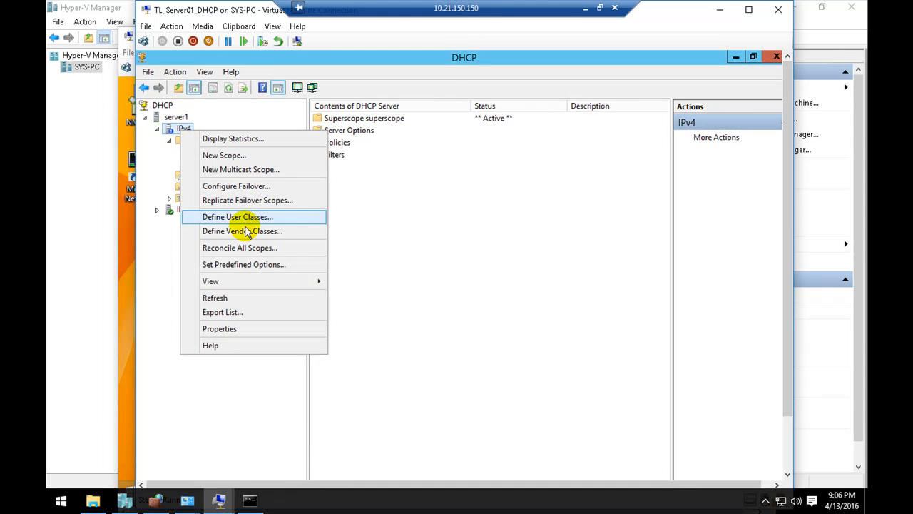
pyautogui.rightClick(174, 117)
pyautogui.moveTo(293, 176)
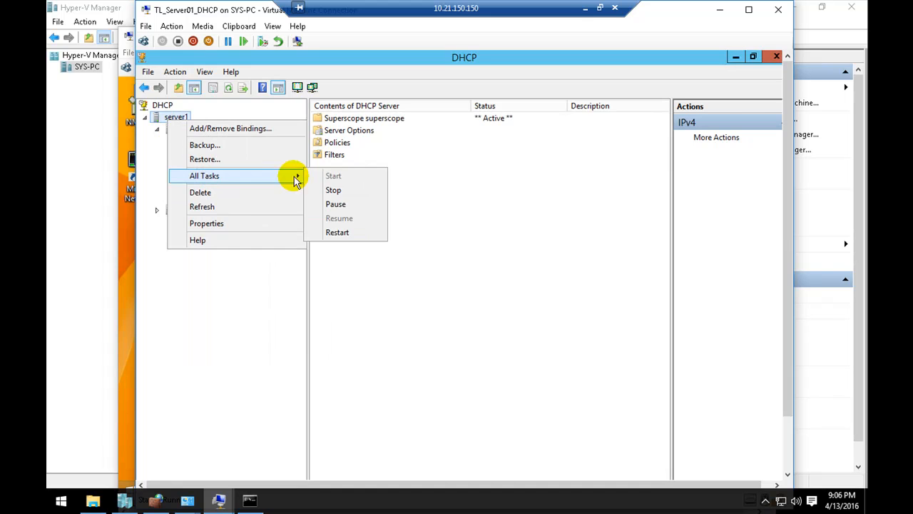
pyautogui.click(336, 233)
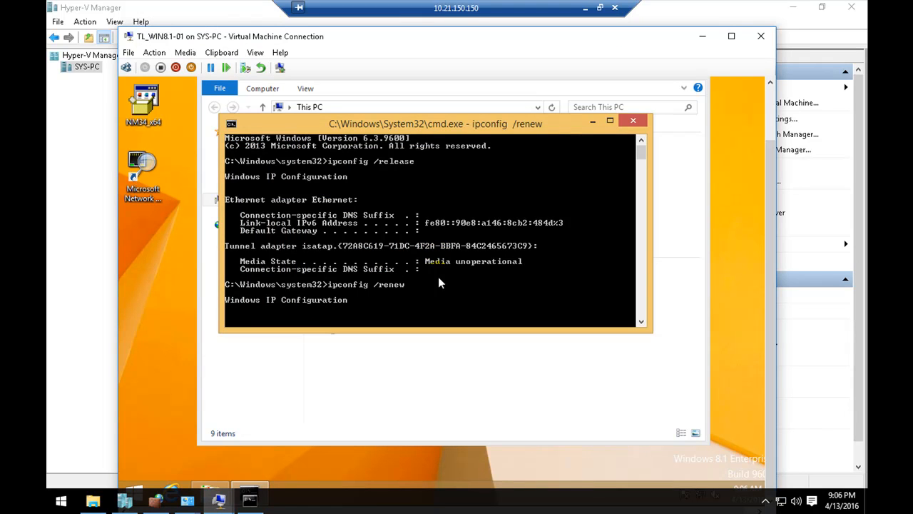
# Cancel the pending renewal in the TL_WIN8.1-01 command prompt and recall the ipconfig /renew command.
pyautogui.hotkey('ctrl', 'c')
pyautogui.press('Return')
pyautogui.press('Return')
pyautogui.press('Return')
pyautogui.press('Return')
pyautogui.press('Return')
pyautogui.press('Return')
pyautogui.press('Return')
pyautogui.press('Return')
pyautogui.press('Return')
pyautogui.press('Return')
pyautogui.press('Return')
pyautogui.press('Return')
pyautogui.press('Return')
pyautogui.press('Return')
pyautogui.press('Return')
pyautogui.press('Return')
pyautogui.press('Up')
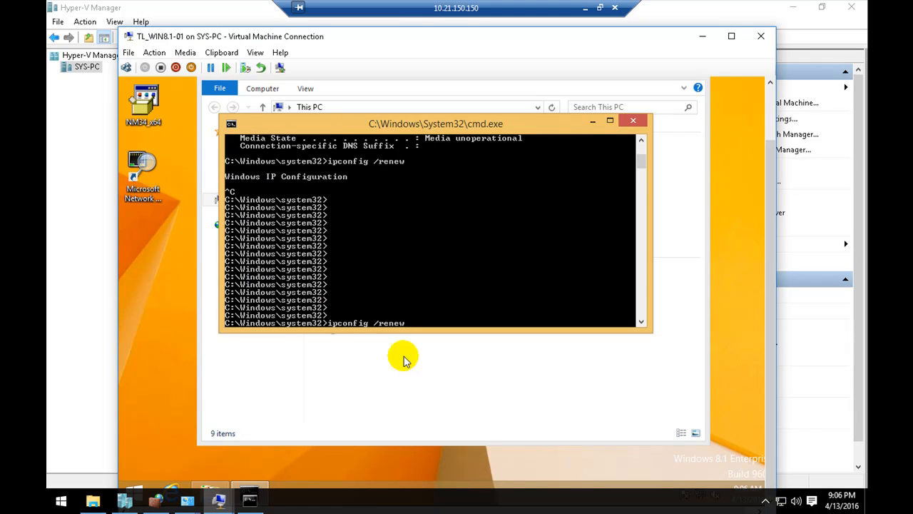
# Return to the TL_Server01_DHCP virtual machine and refresh the IPv4 node.
pyautogui.moveTo(227, 501)
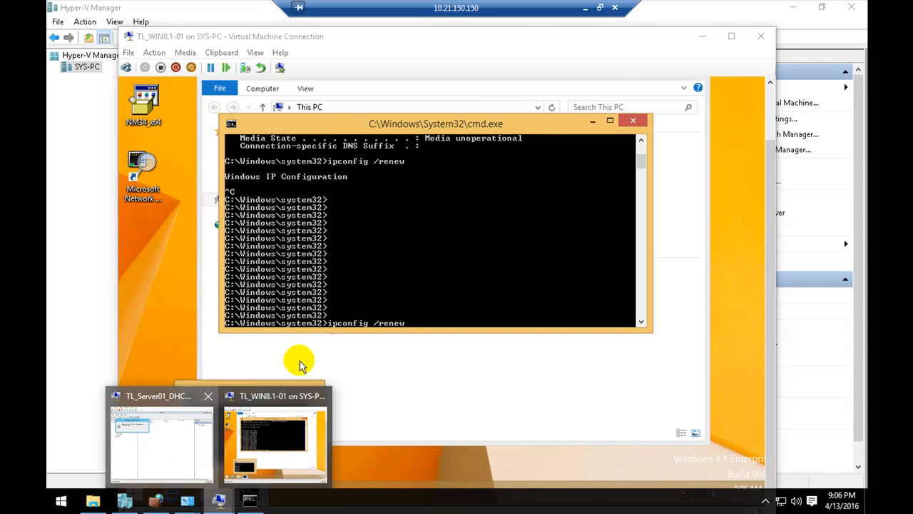
pyautogui.click(163, 442)
pyautogui.click(171, 132)
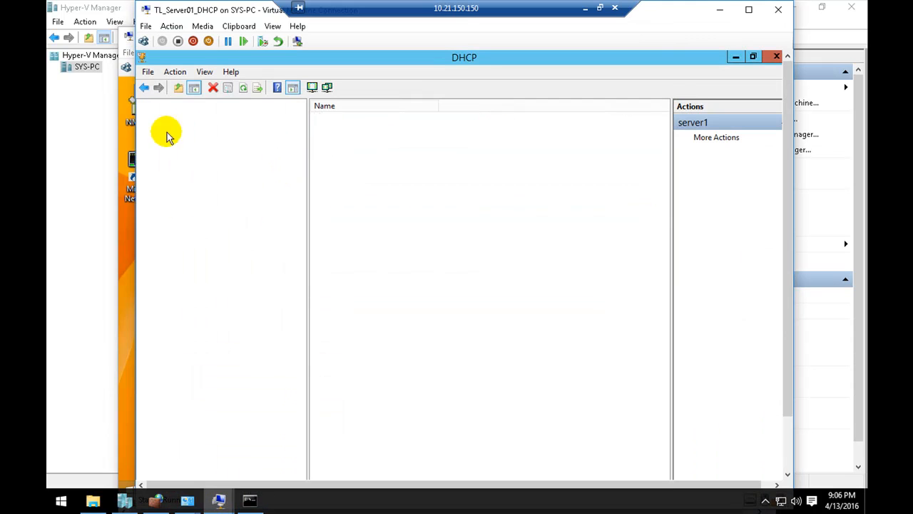
pyautogui.rightClick(182, 131)
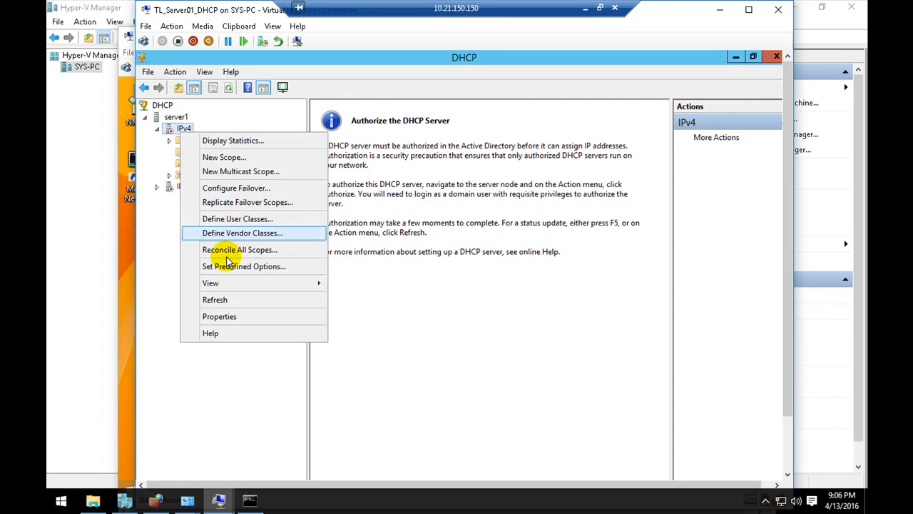
pyautogui.click(230, 300)
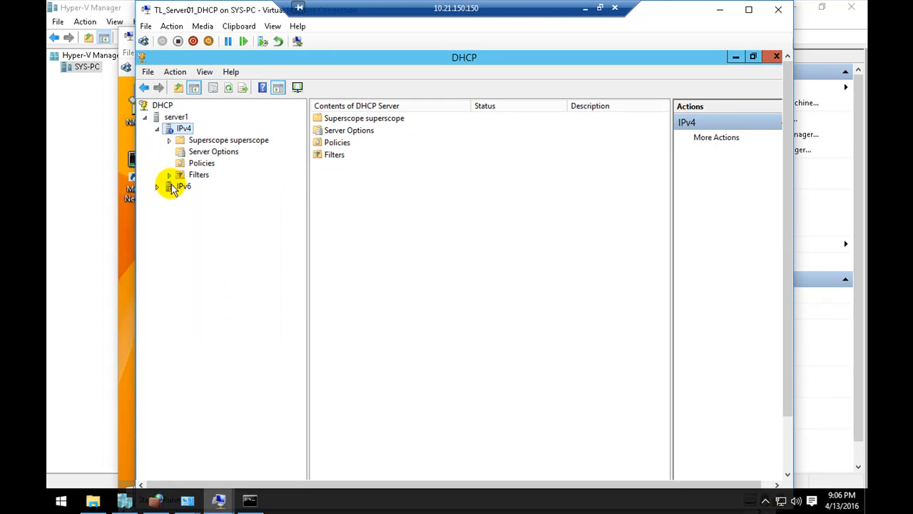
# Expand the superscope and its Remote_Office and scope1 scopes, then select the Remote_Office scope.
pyautogui.click(169, 141)
pyautogui.doubleClick(212, 153)
pyautogui.click(225, 163)
pyautogui.doubleClick(226, 222)
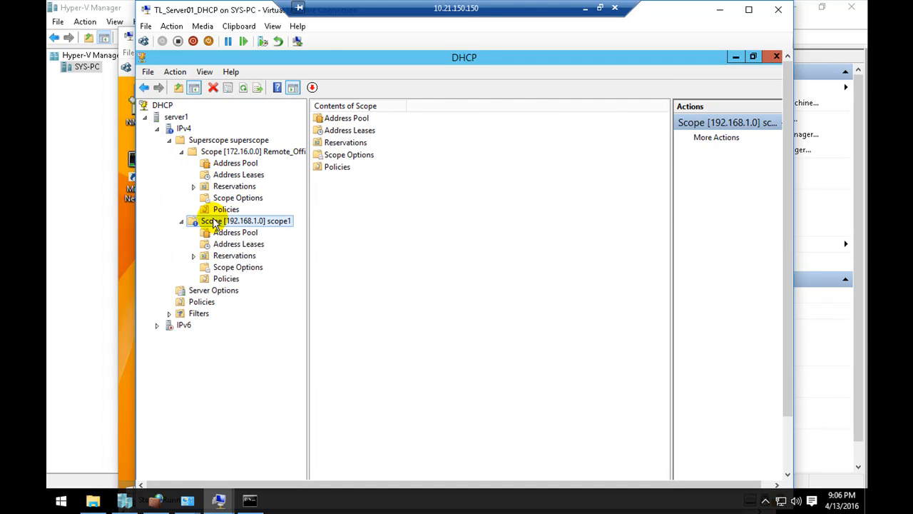
pyautogui.click(247, 152)
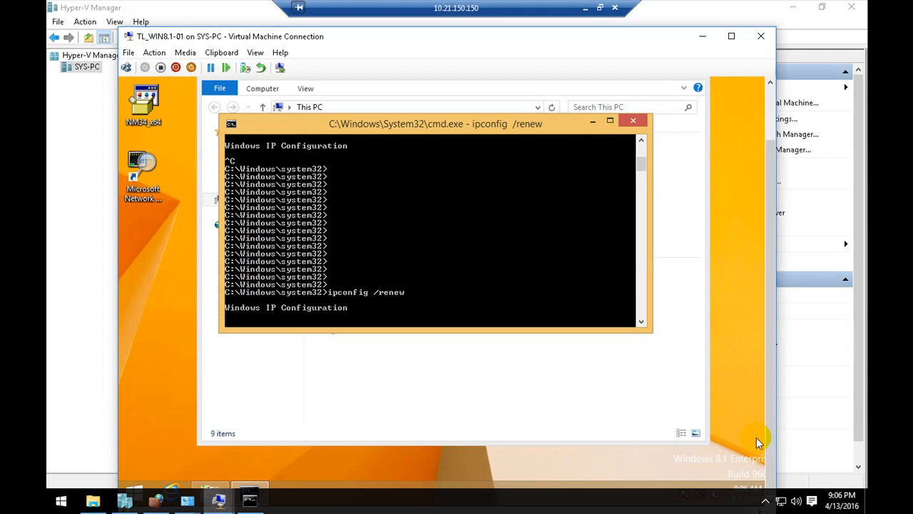
# Check the IPv4 address assigned to TL_WIN8.1-01 in the Ethernet connection details of its Network and Sharing Center.
pyautogui.moveTo(668, 36); pyautogui.dragTo(667, 17)
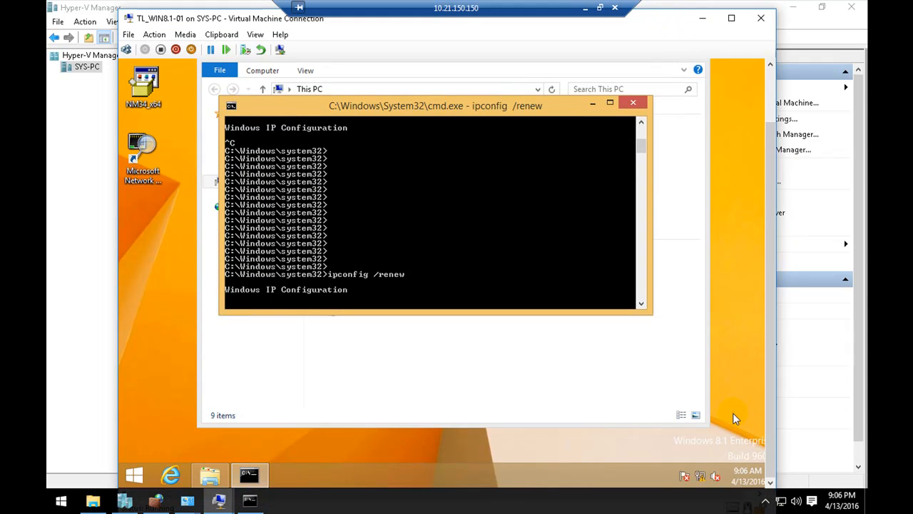
pyautogui.rightClick(705, 479)
pyautogui.click(702, 471)
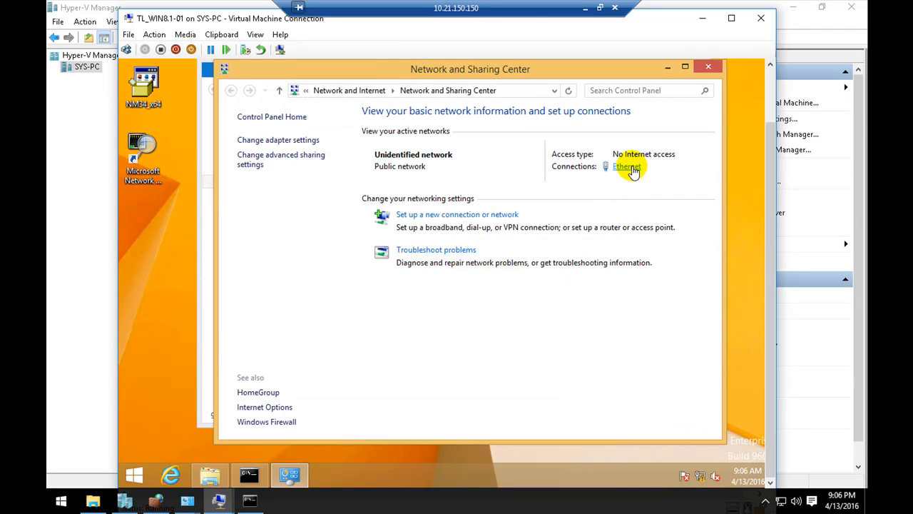
pyautogui.click(632, 169)
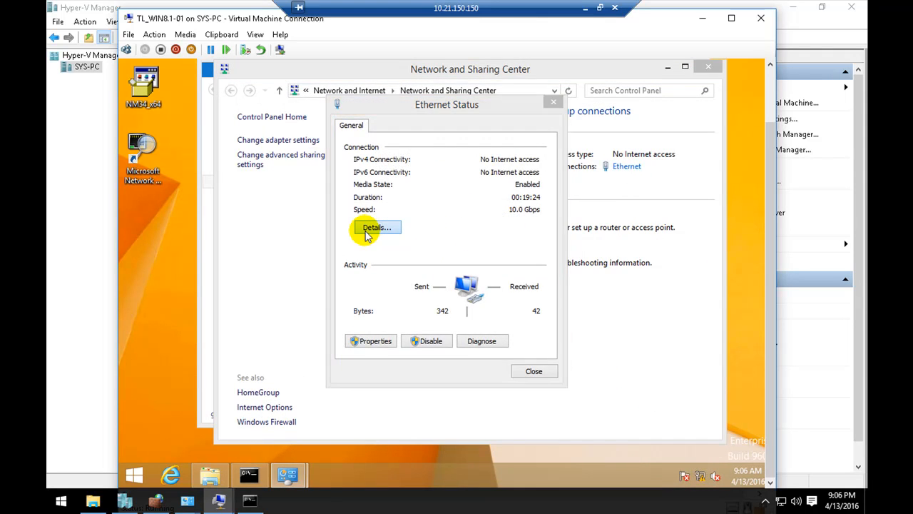
pyautogui.click(366, 232)
pyautogui.click(475, 222)
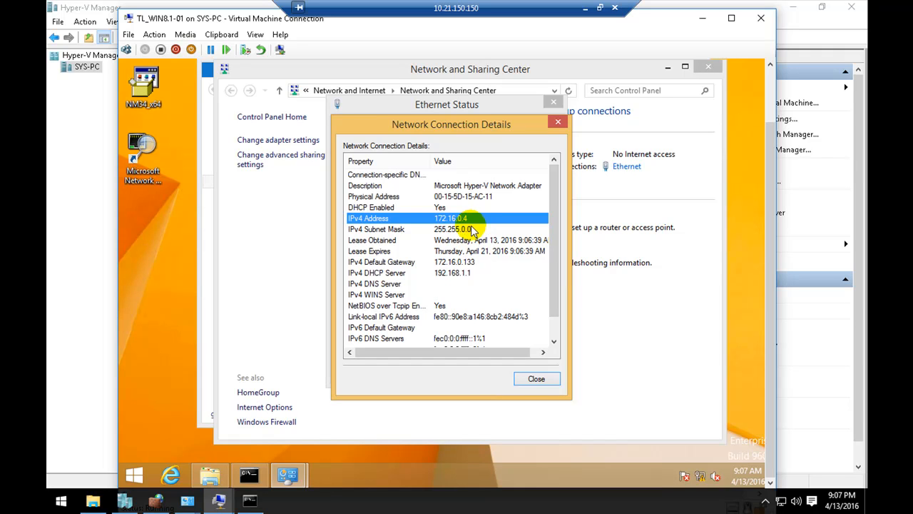
# Return to the TL_Server01_DHCP virtual machine and review scope1 and Remote_Office inside the superscope.
pyautogui.click(219, 500)
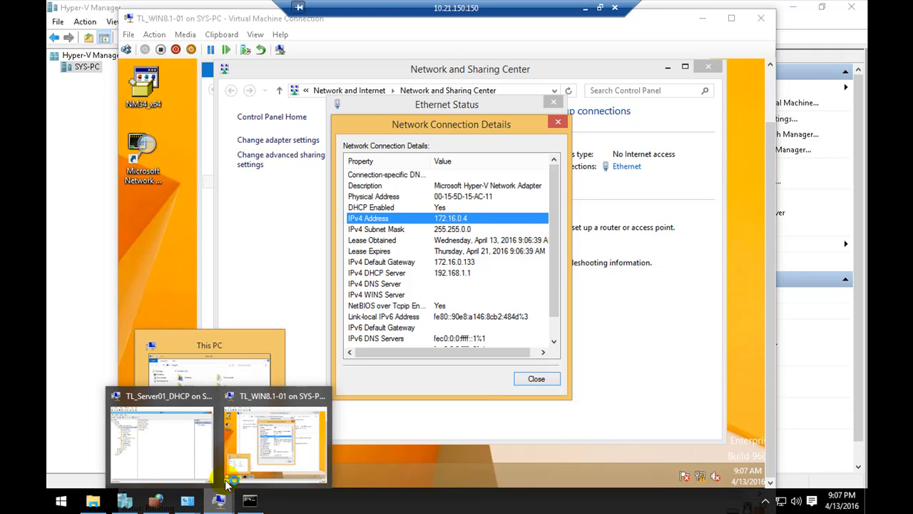
pyautogui.click(198, 455)
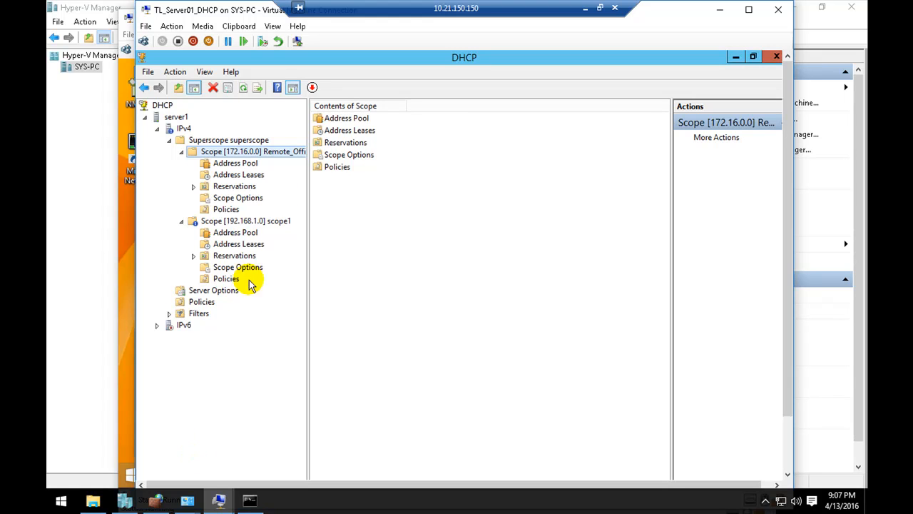
pyautogui.click(264, 222)
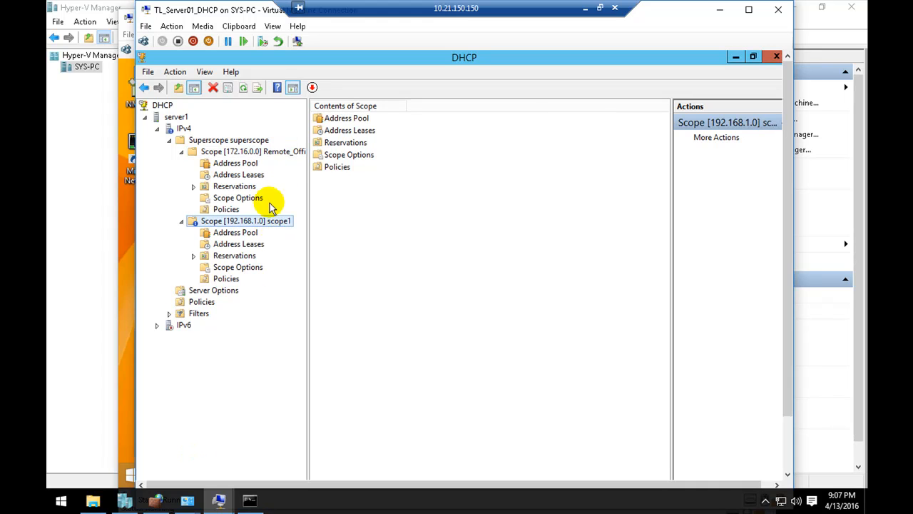
pyautogui.click(259, 154)
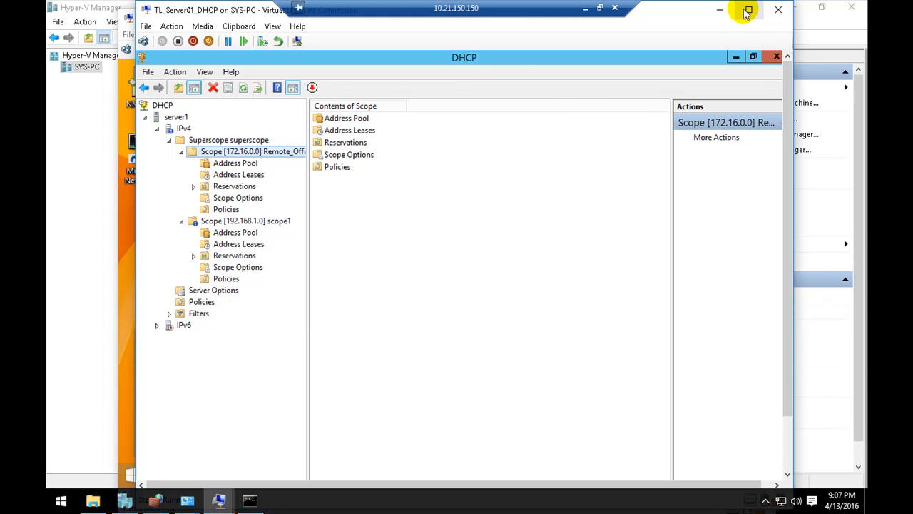
# Ping 172.16.0.4 continuously with -t from the host's command prompt, checking the address in TL_WIN8.1-01 and closing that machine's window.
pyautogui.click(249, 499)
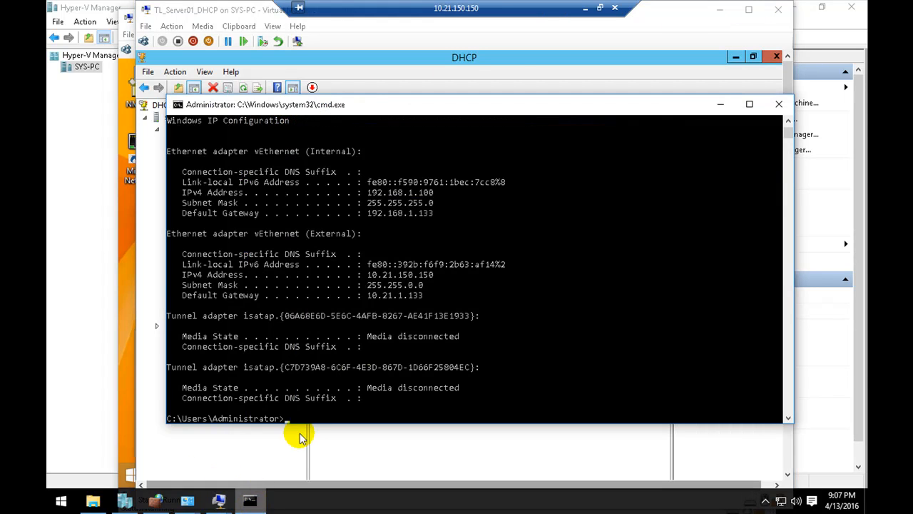
pyautogui.click(359, 367)
pyautogui.write('ping ')
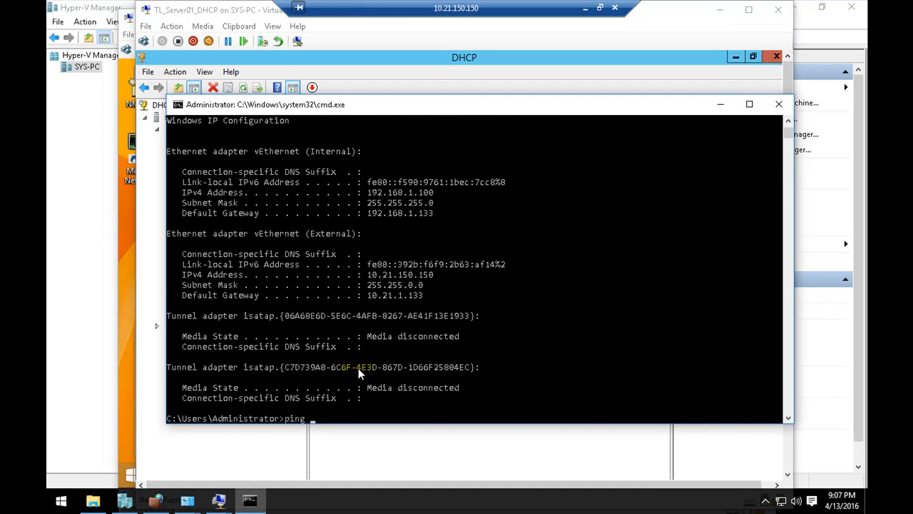
pyautogui.write('172.16.0')
pyautogui.click(220, 500)
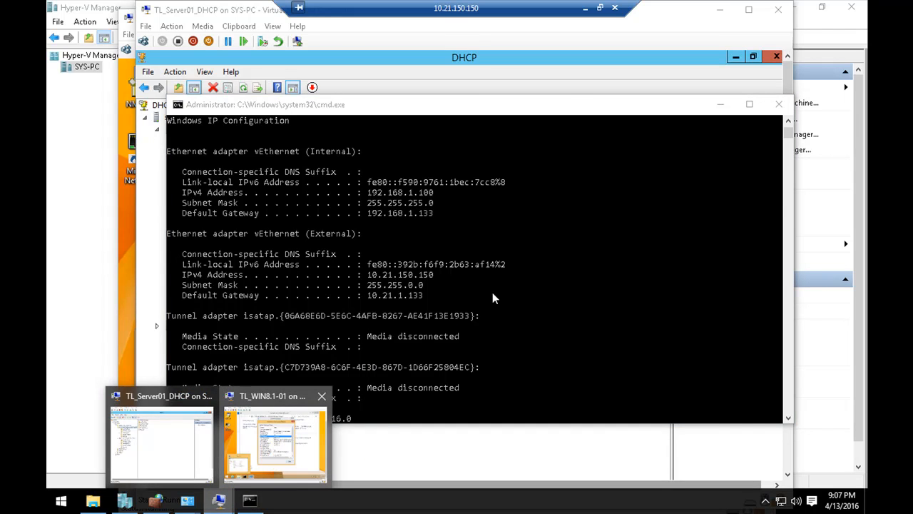
pyautogui.click(275, 443)
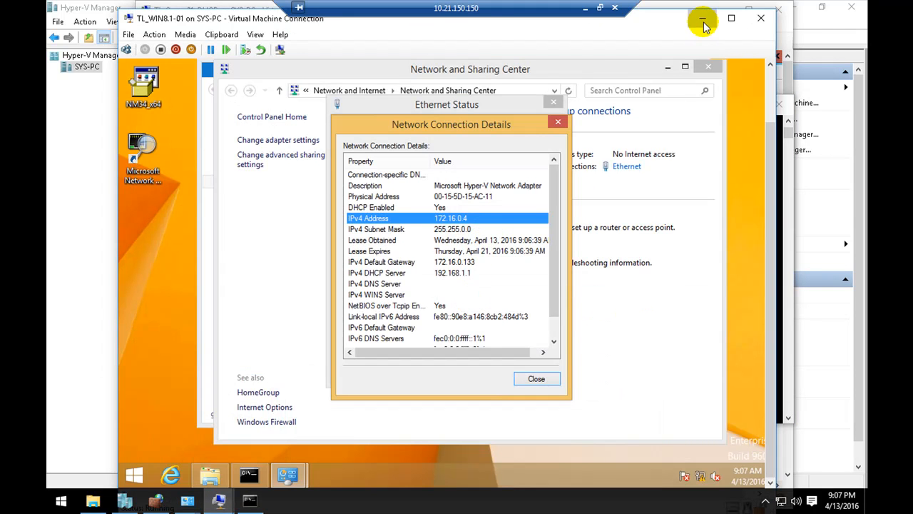
pyautogui.click(760, 19)
pyautogui.write('.4 -t')
pyautogui.press('Return')
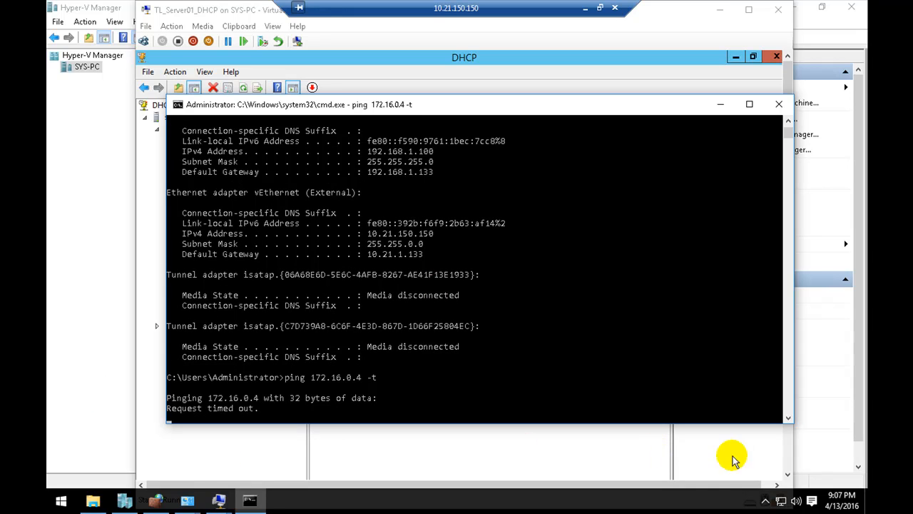
# Check the host's vEthernet (Internal) connection details, close them and point out the pinged address in the command prompt.
pyautogui.rightClick(781, 501)
pyautogui.click(777, 487)
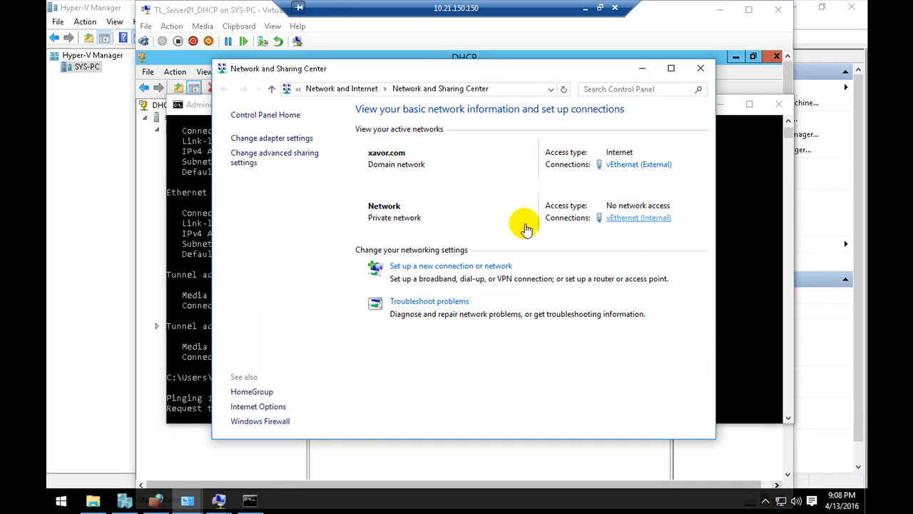
pyautogui.click(638, 217)
pyautogui.click(403, 238)
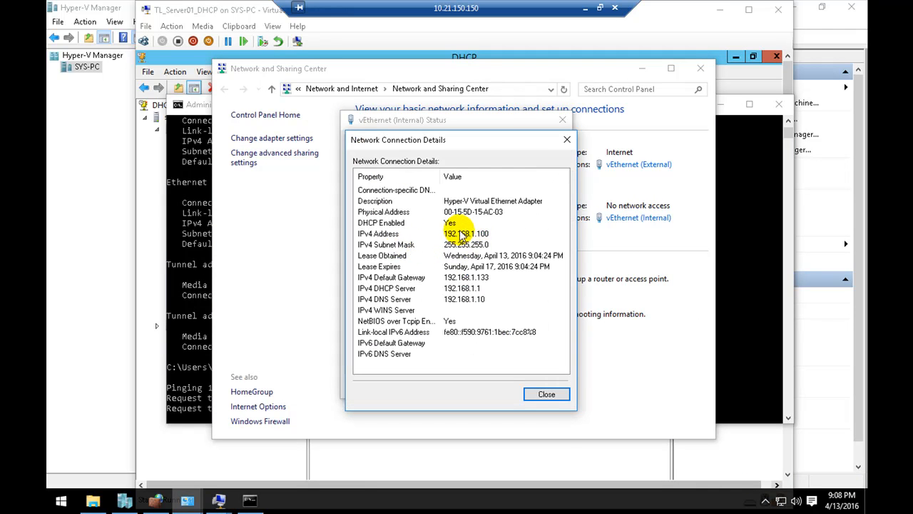
pyautogui.click(650, 68)
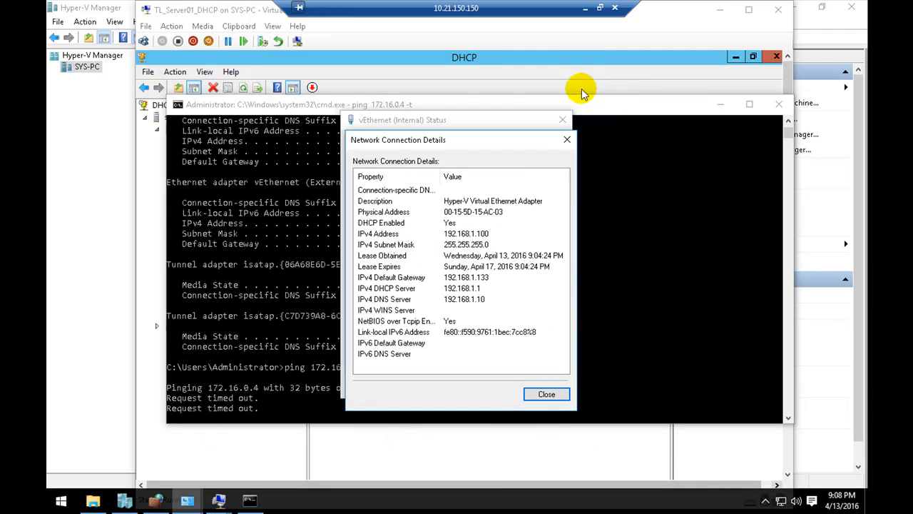
pyautogui.click(546, 394)
pyautogui.click(543, 386)
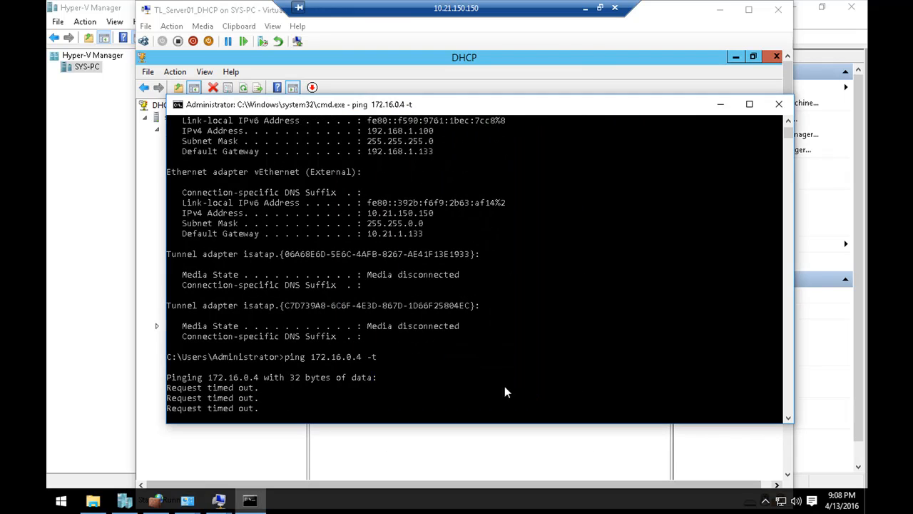
pyautogui.moveTo(364, 368); pyautogui.dragTo(320, 362)
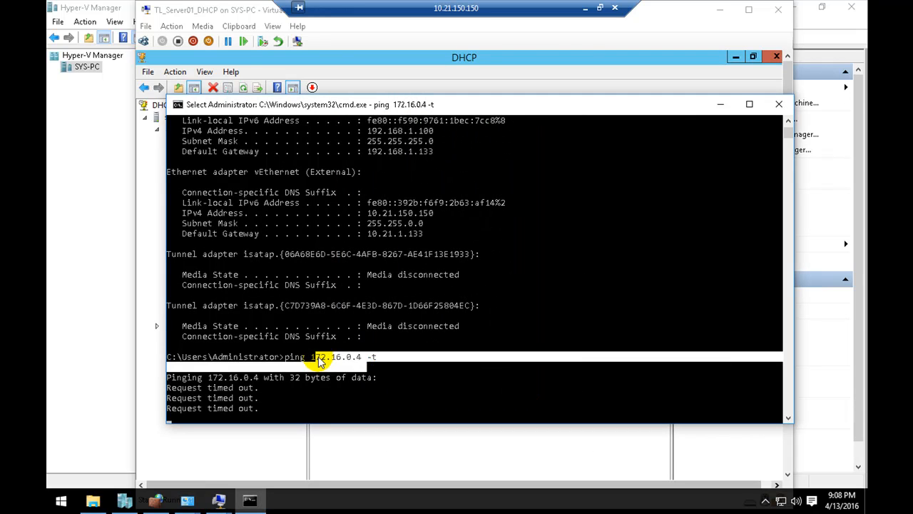
pyautogui.click(318, 357)
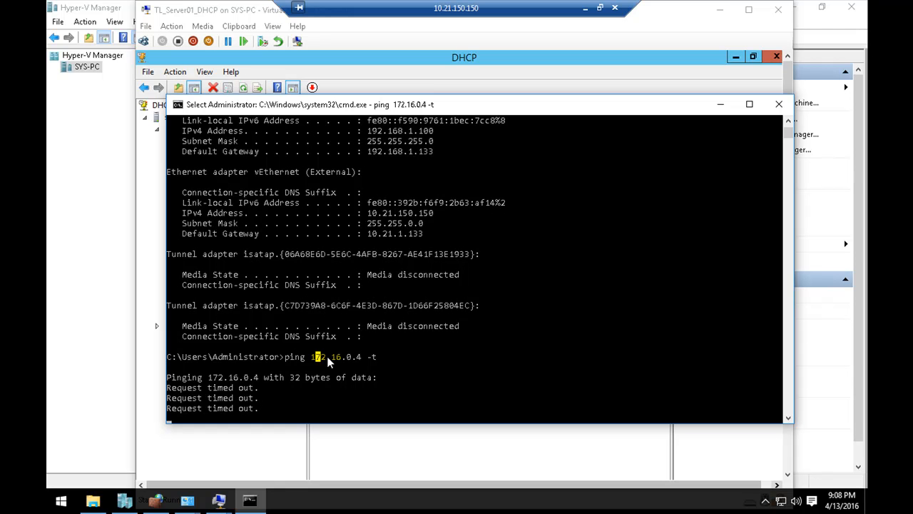
# Switch to the Paint network diagram and draw a green circle crossed by two lines above the internal switch line as a router.
pyautogui.click(585, 8)
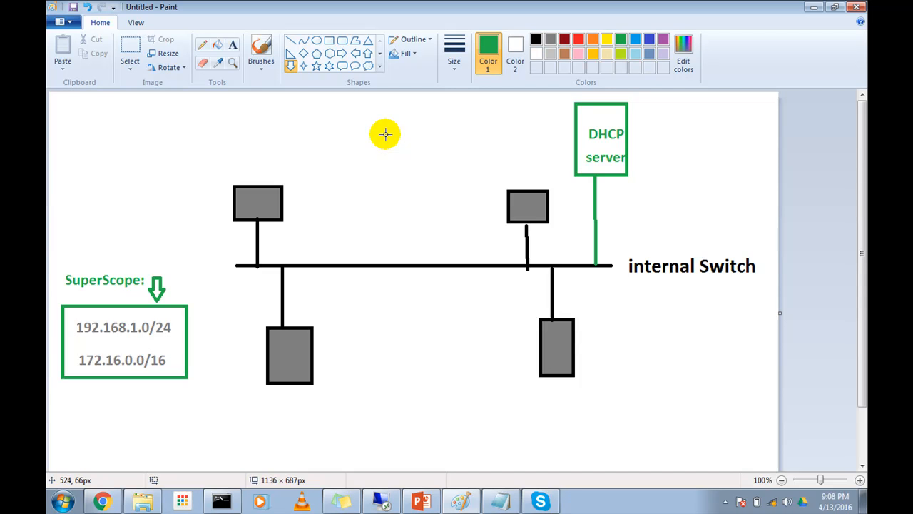
pyautogui.moveTo(367, 109)
pyautogui.mouseDown()
pyautogui.moveTo(423, 163)
pyautogui.moveTo(391, 117)
pyautogui.moveTo(364, 105)
pyautogui.moveTo(386, 147)
pyautogui.moveTo(362, 97)
pyautogui.mouseUp()
pyautogui.click(318, 41)
pyautogui.moveTo(350, 108); pyautogui.dragTo(426, 172)
pyautogui.click(291, 40)
pyautogui.moveTo(403, 108); pyautogui.dragTo(372, 168)
pyautogui.moveTo(366, 116); pyautogui.dragTo(412, 162)
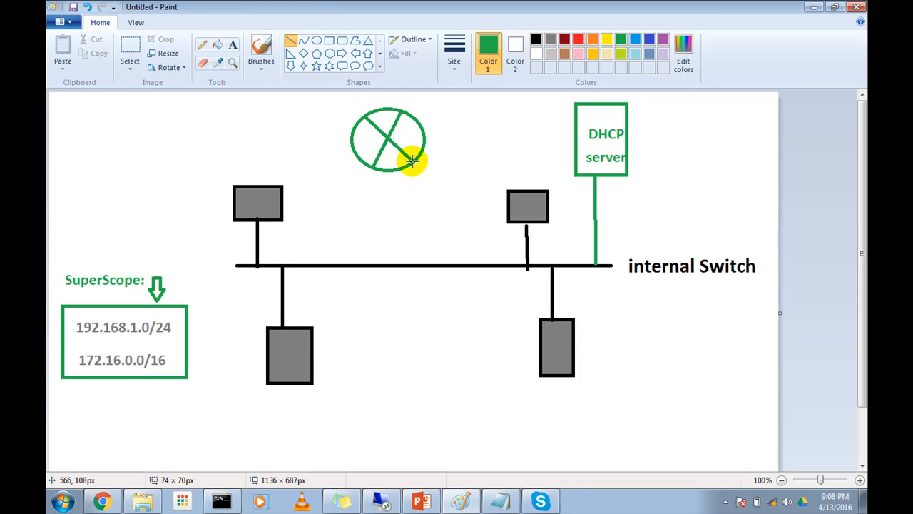
# Set the drawing colour to black and connect the router circle to the internal switch line with two diagonal lines.
pyautogui.click(536, 39)
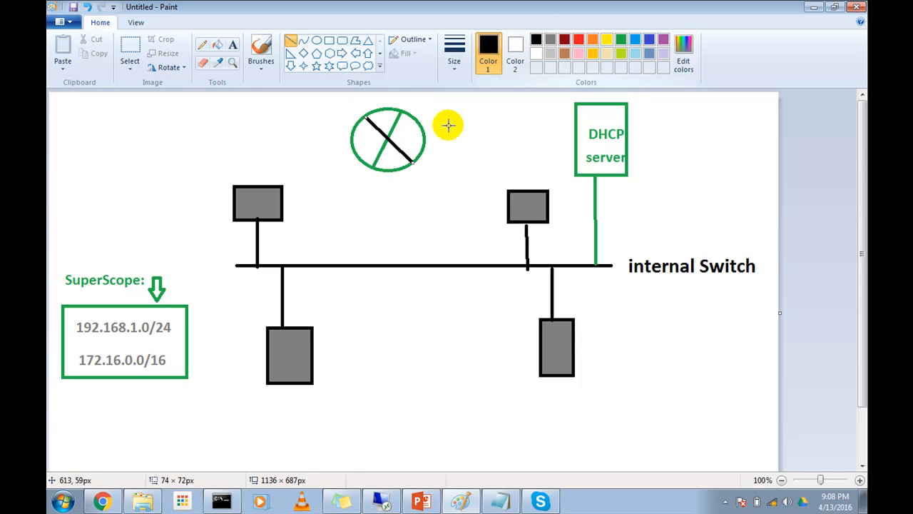
pyautogui.moveTo(378, 168)
pyautogui.mouseDown()
pyautogui.moveTo(328, 249)
pyautogui.moveTo(337, 265)
pyautogui.mouseUp()
pyautogui.moveTo(404, 167)
pyautogui.mouseDown()
pyautogui.moveTo(424, 250)
pyautogui.moveTo(442, 264)
pyautogui.mouseUp()
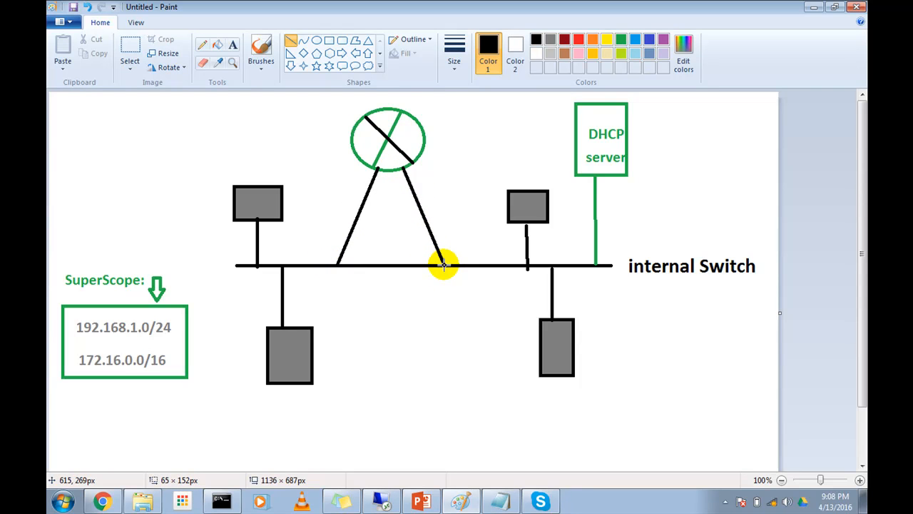
pyautogui.click(467, 321)
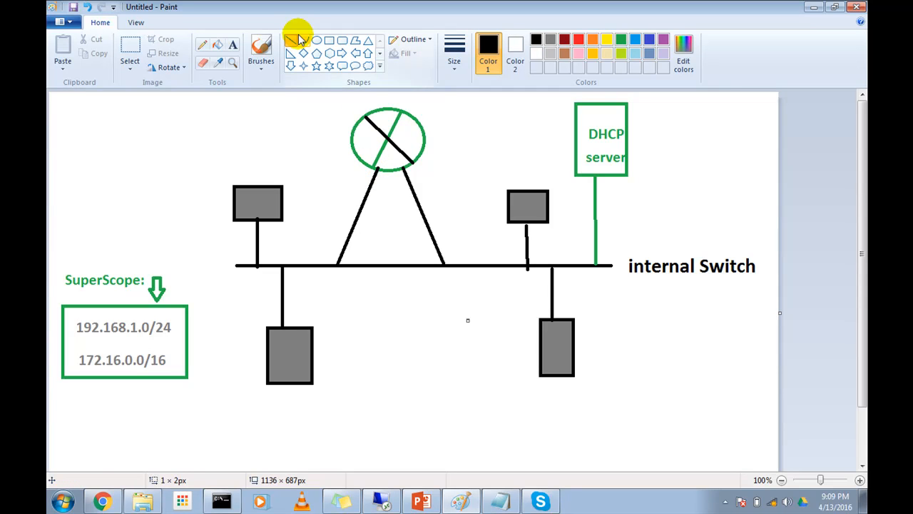
# Label the left side of the router circle with the text 192.168.1.133 in font size 8.
pyautogui.click(233, 45)
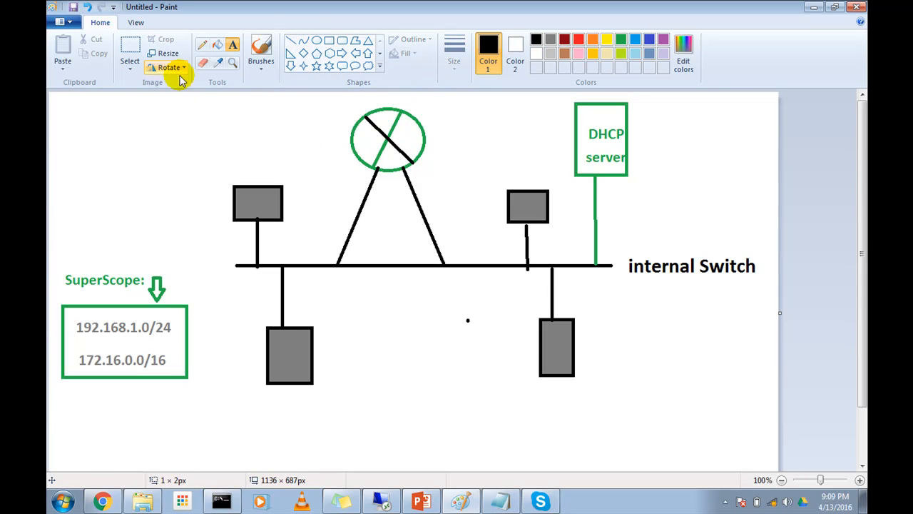
pyautogui.click(306, 137)
pyautogui.click(139, 63)
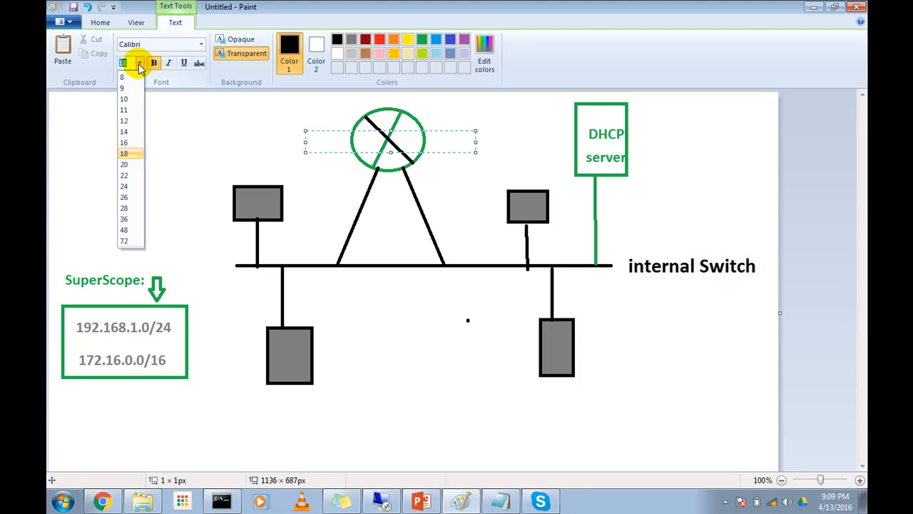
pyautogui.click(125, 79)
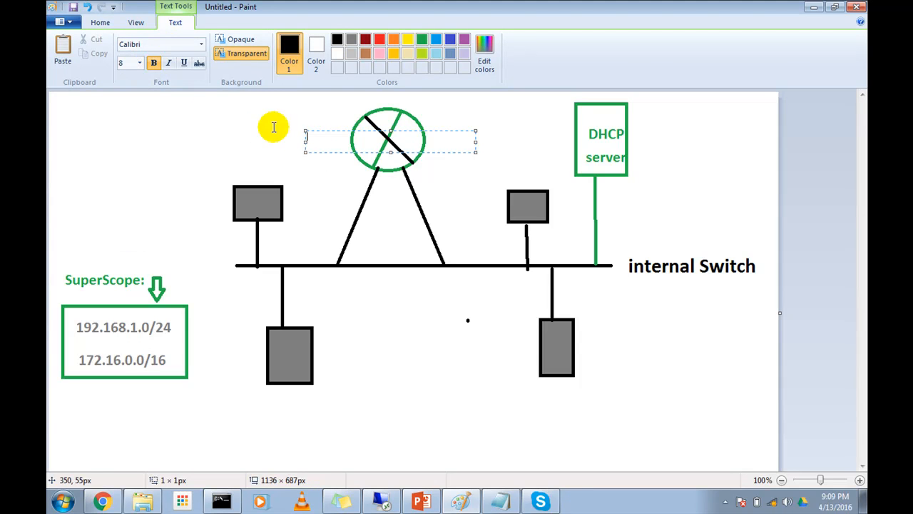
pyautogui.click(281, 114)
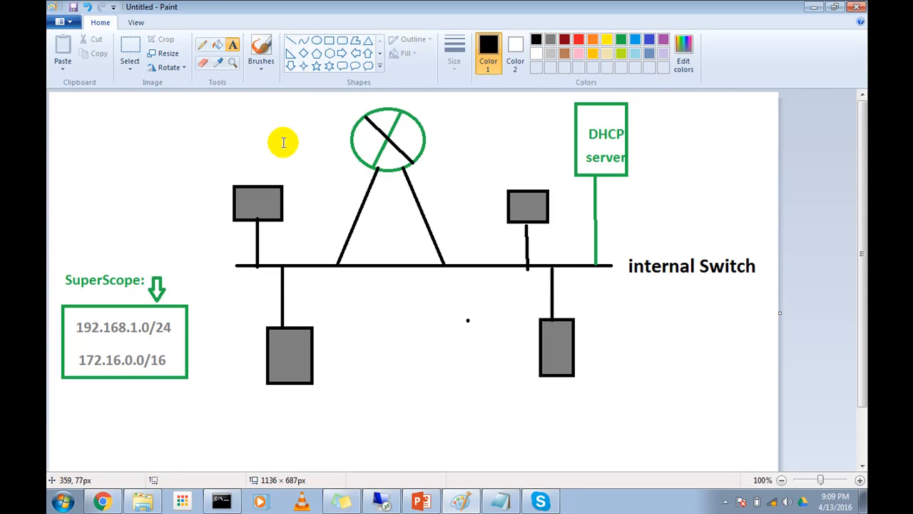
pyautogui.click(275, 120)
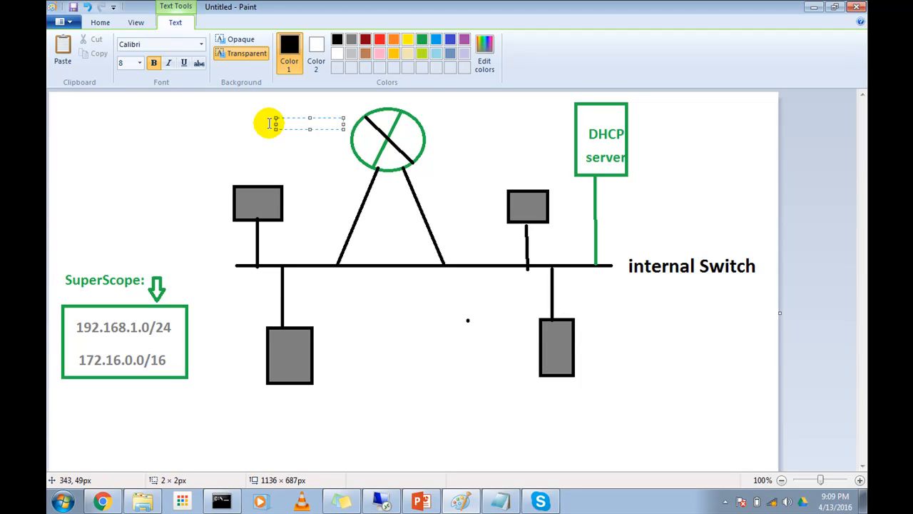
pyautogui.write('192.16')
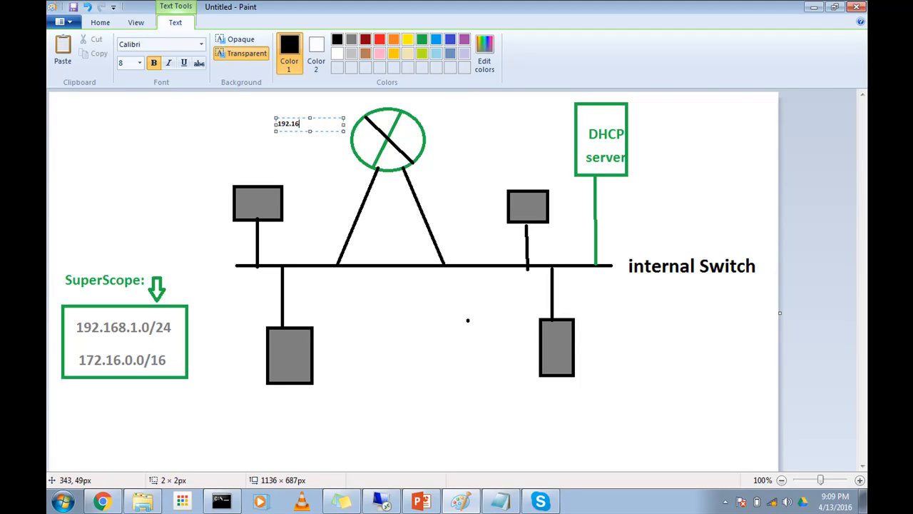
pyautogui.write('8.1.133')
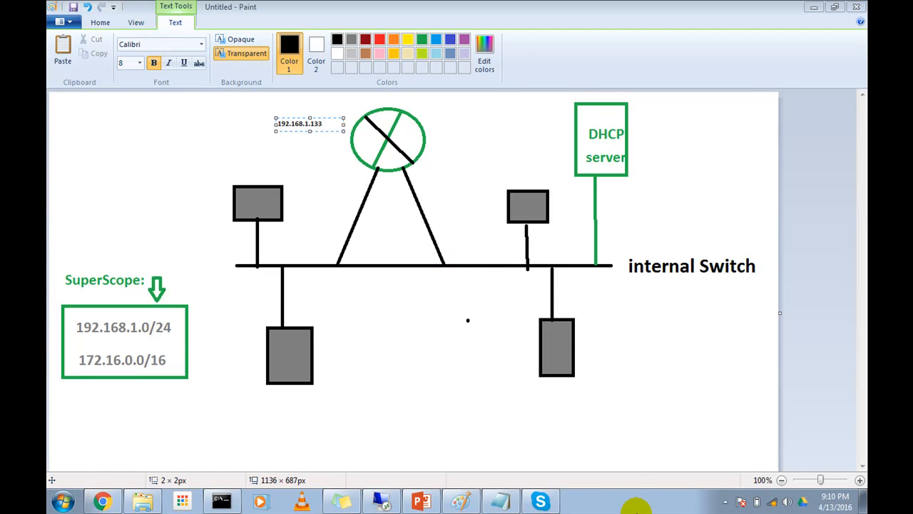
pyautogui.click(432, 125)
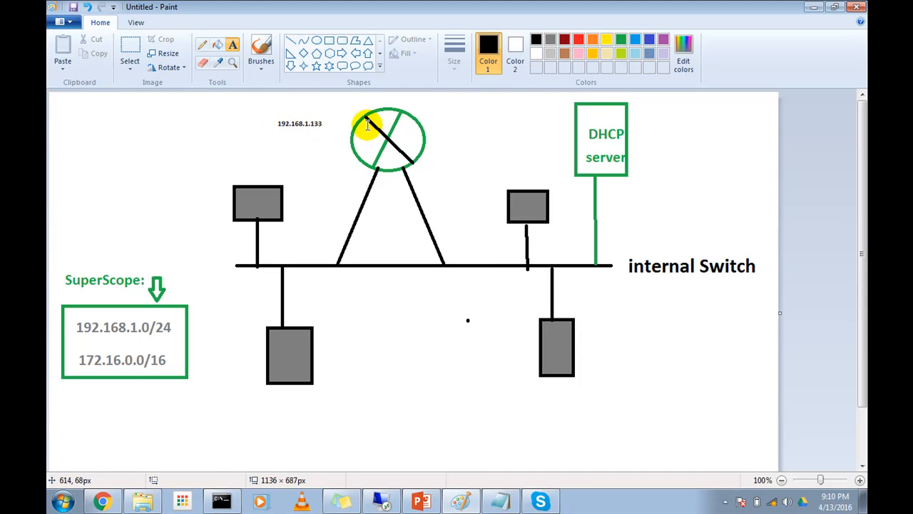
# Add the text label 172.16.0.133 to the right of the router circle.
pyautogui.click(432, 137)
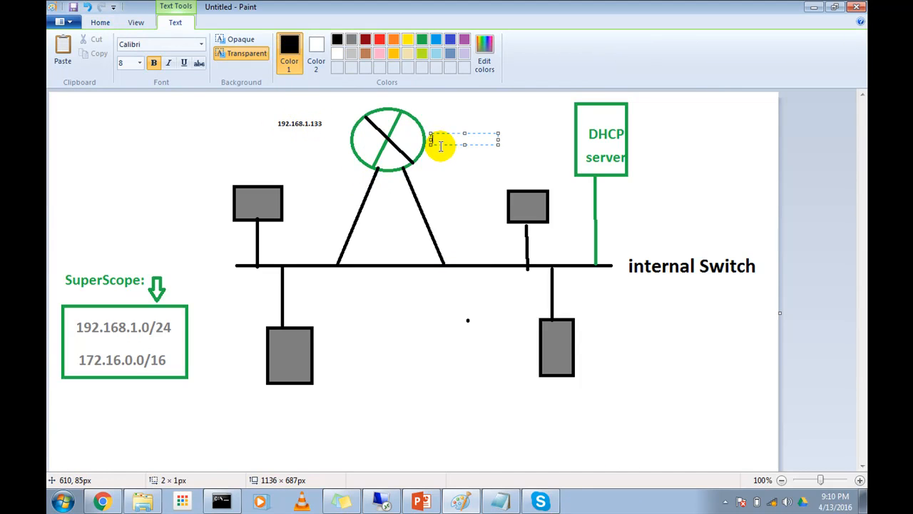
pyautogui.write('172.16')
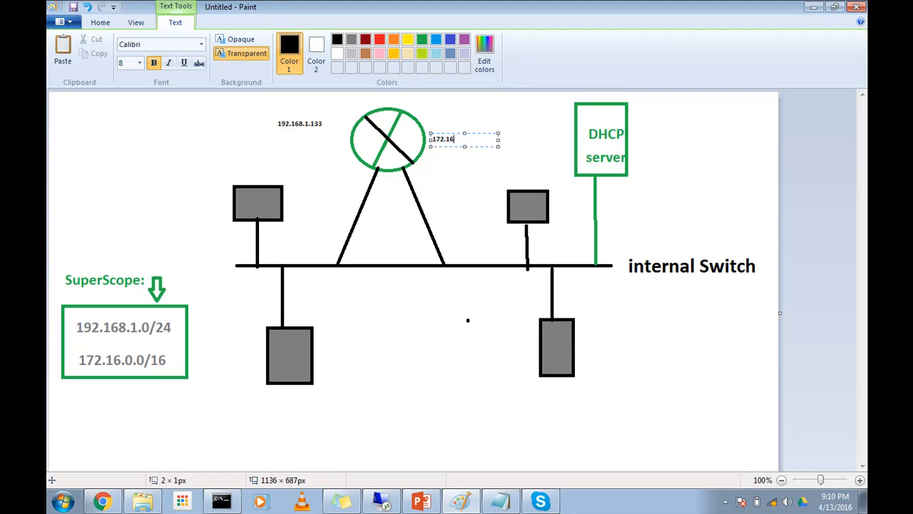
pyautogui.write('.0.133')
pyautogui.click(456, 209)
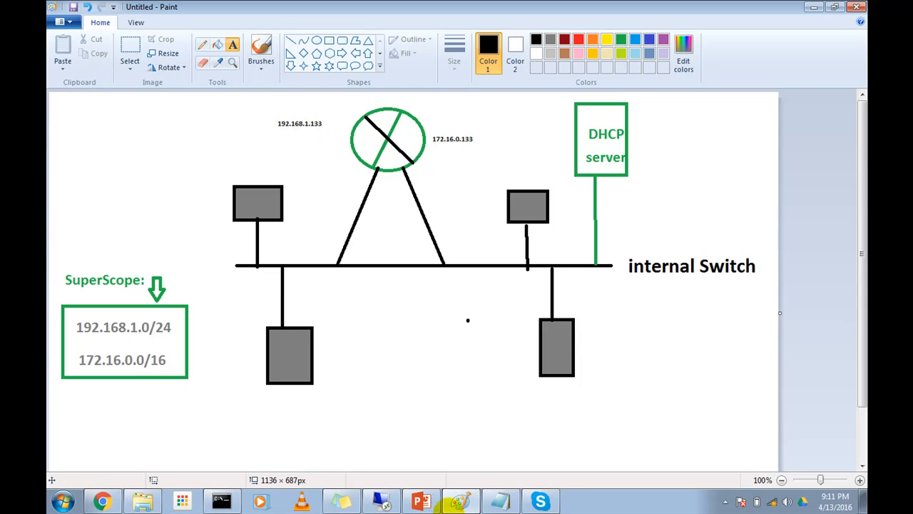
# Switch to the remote desktop session and examine the 003 Router option in the scope options of scope1 and Remote_Office.
pyautogui.click(377, 503)
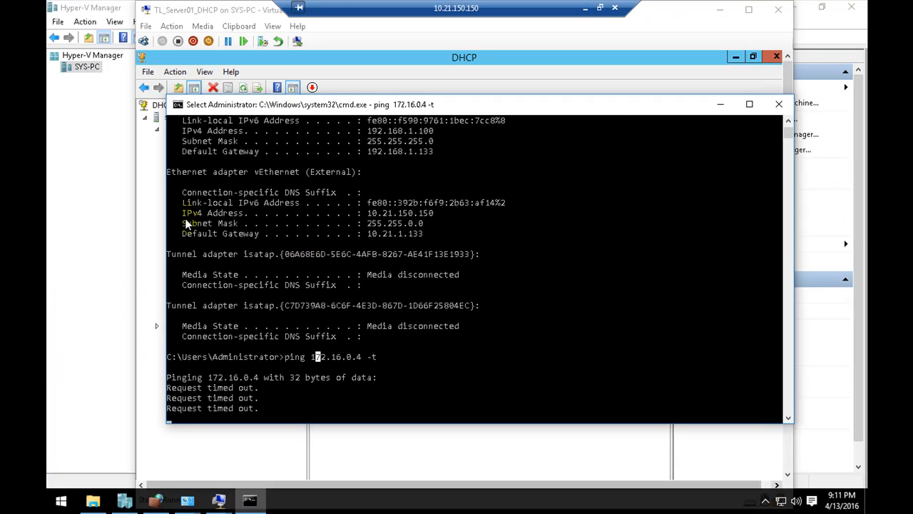
pyautogui.click(152, 210)
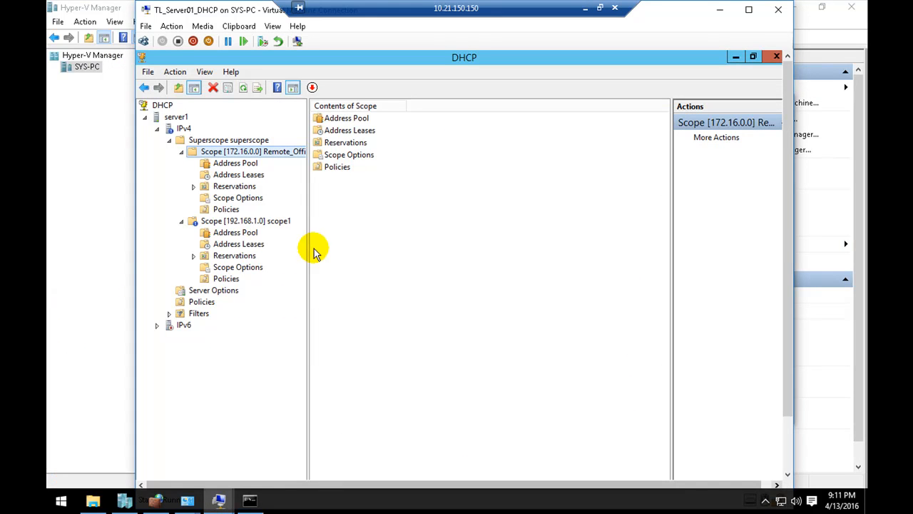
pyautogui.click(246, 222)
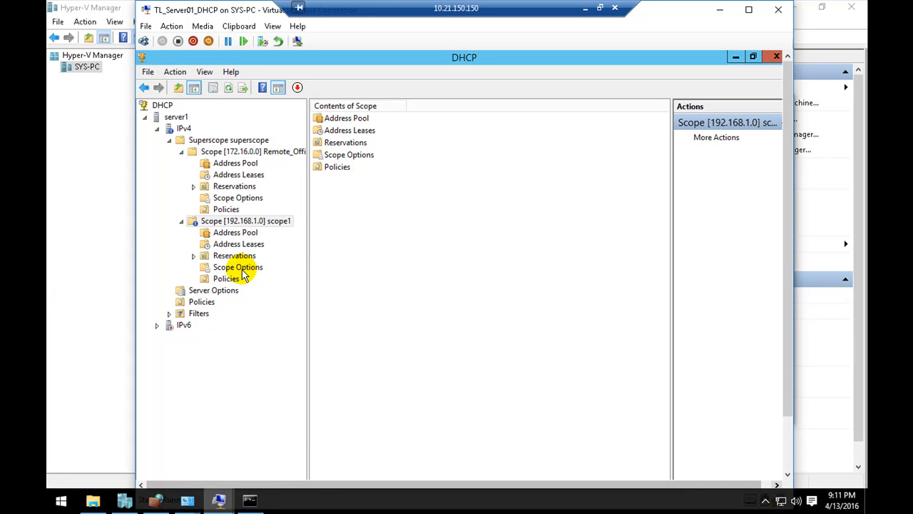
pyautogui.click(243, 267)
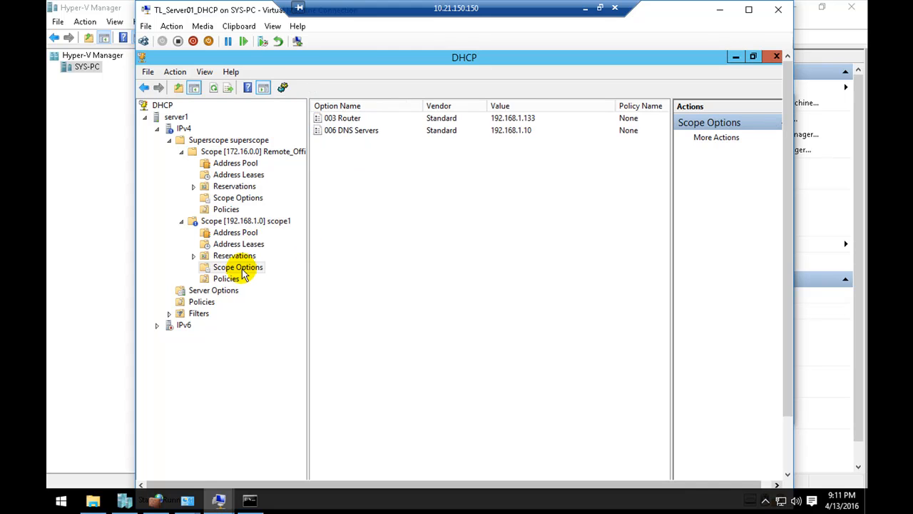
pyautogui.rightClick(351, 205)
pyautogui.click(378, 209)
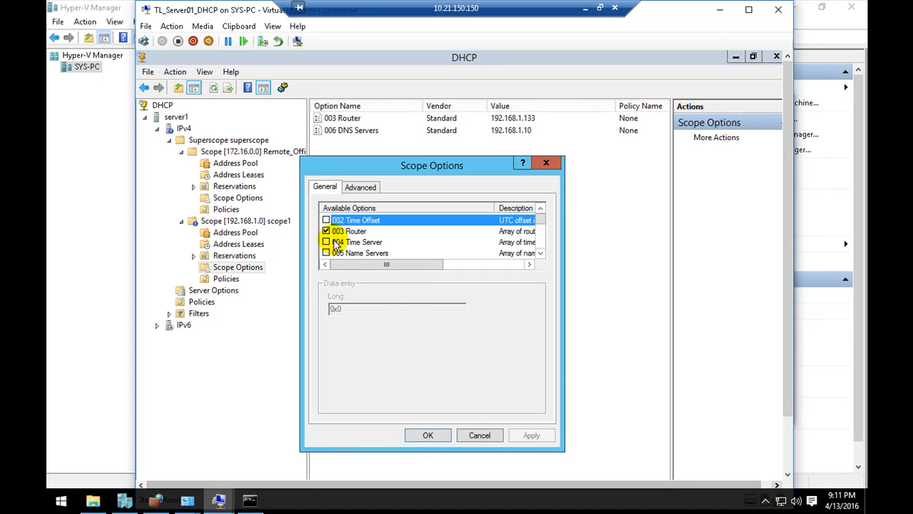
pyautogui.click(351, 231)
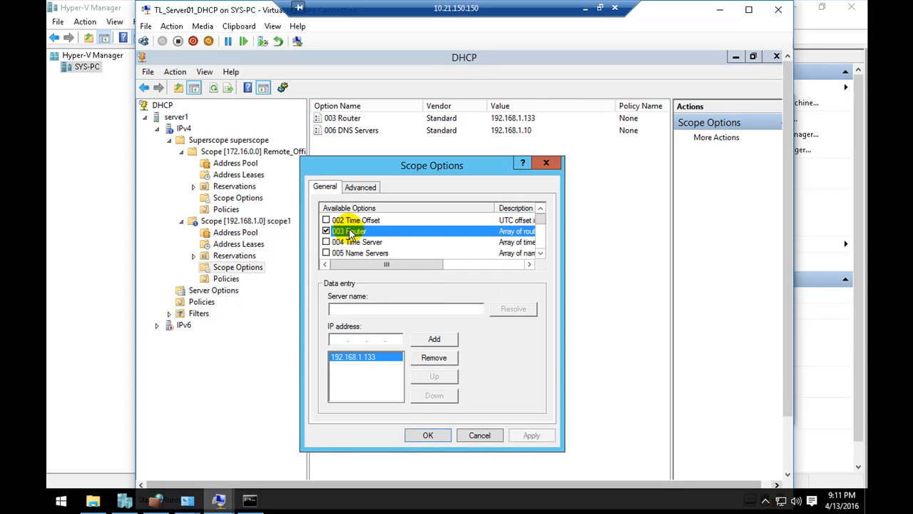
pyautogui.click(479, 435)
pyautogui.click(458, 121)
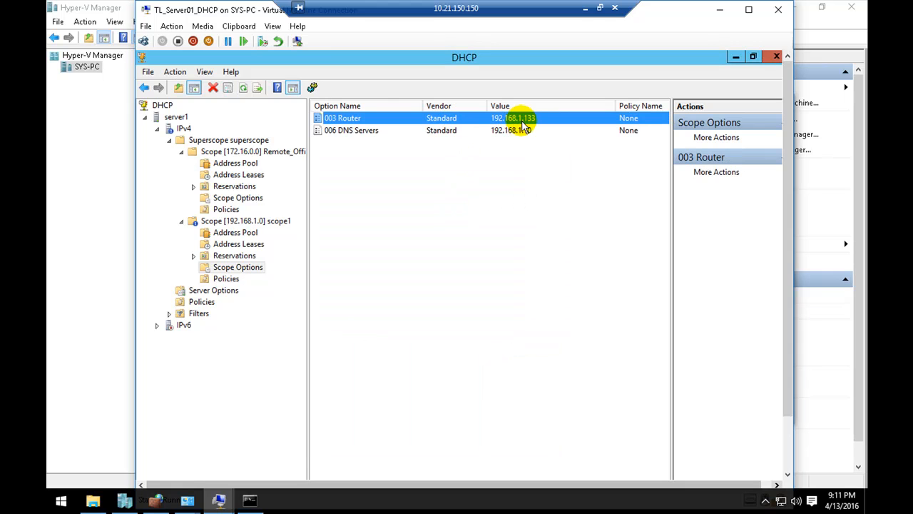
pyautogui.click(238, 198)
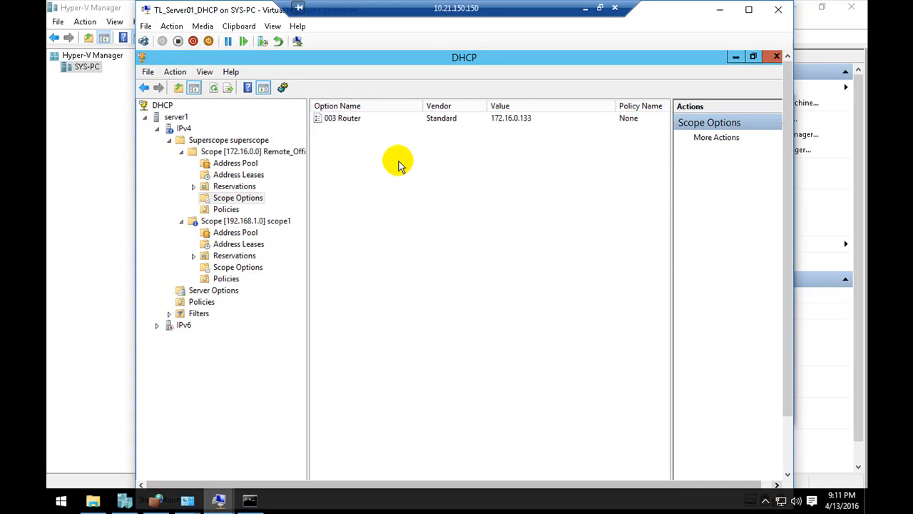
pyautogui.click(472, 119)
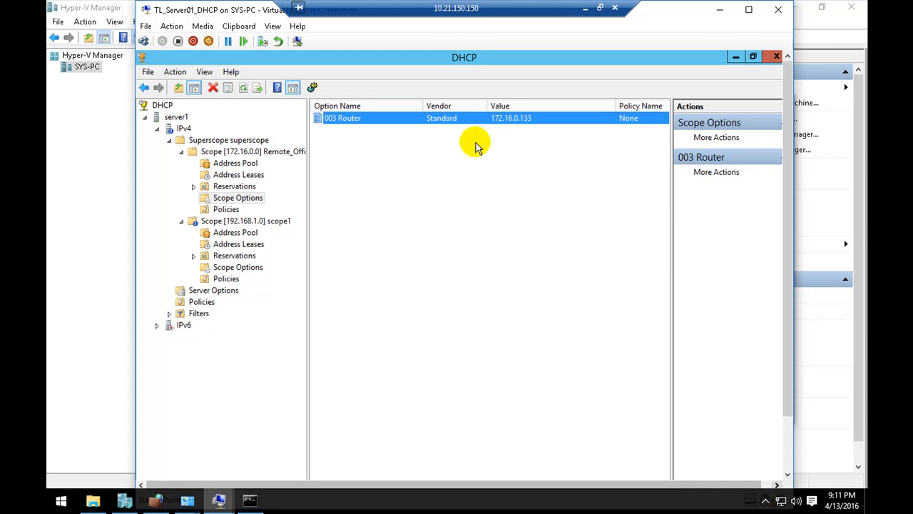
# Open the host's vEthernet (Internal) connection details and check the IPv4 default gateway.
pyautogui.rightClick(783, 501)
pyautogui.click(785, 494)
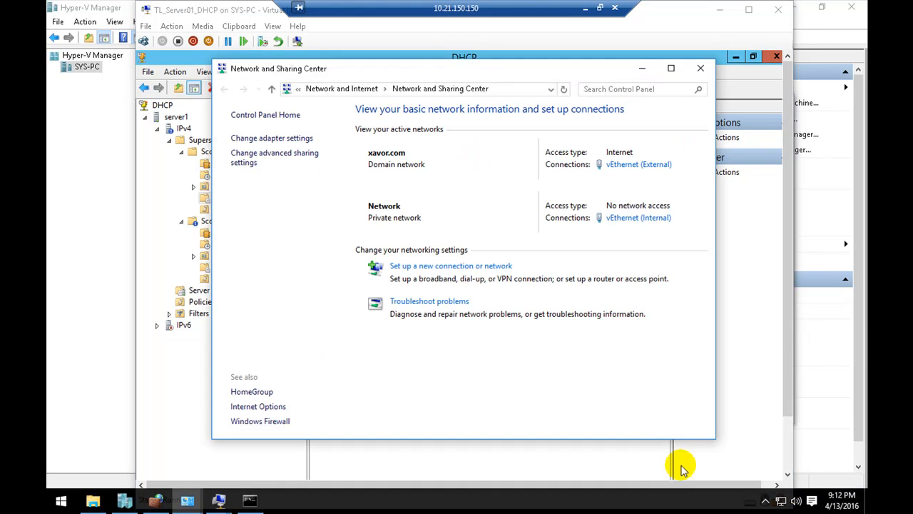
pyautogui.click(637, 217)
pyautogui.click(378, 236)
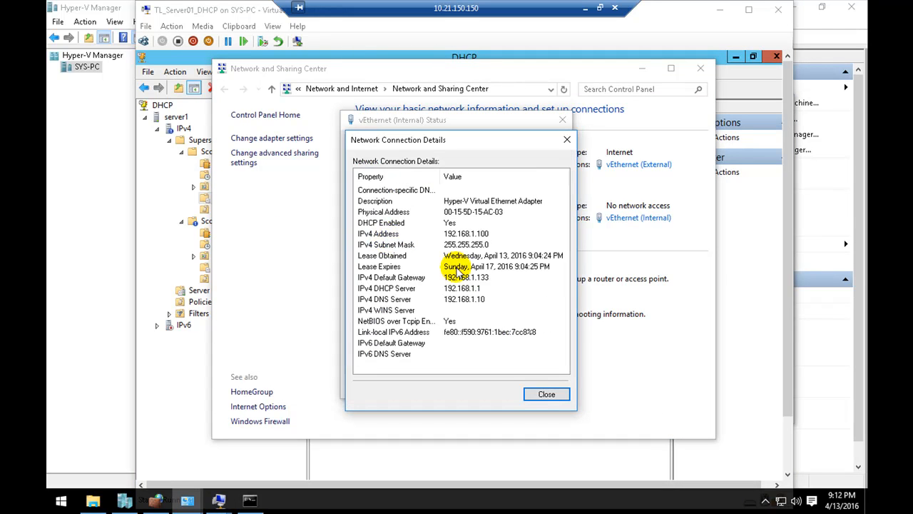
pyautogui.click(494, 289)
pyautogui.click(494, 278)
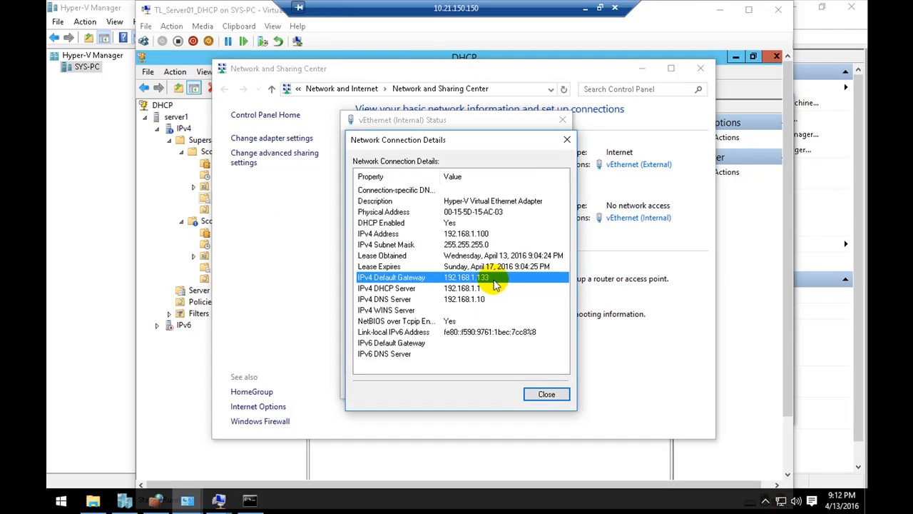
# Check the IPv4 default gateway in TL_WIN8.1-01's connection details, then minimize that machine and return to the Paint diagram.
pyautogui.click(222, 499)
pyautogui.click(254, 396)
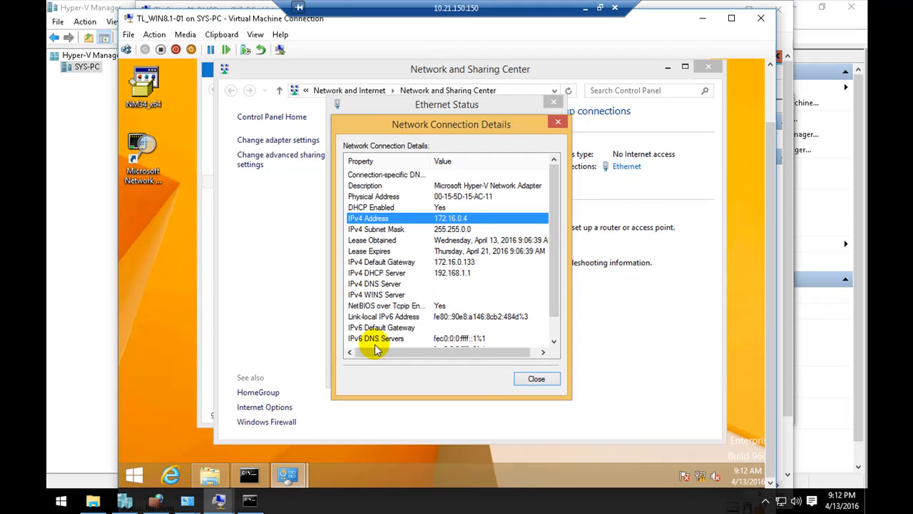
pyautogui.click(470, 263)
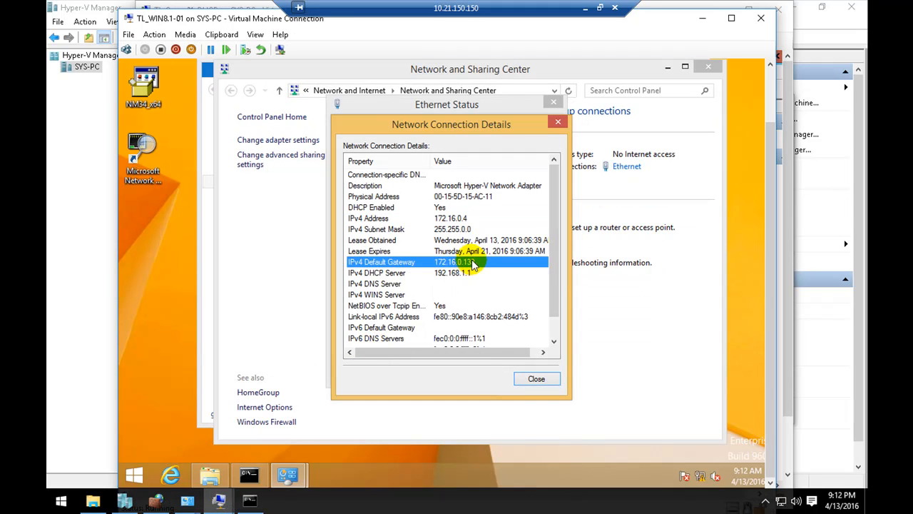
pyautogui.click(703, 18)
pyautogui.click(589, 10)
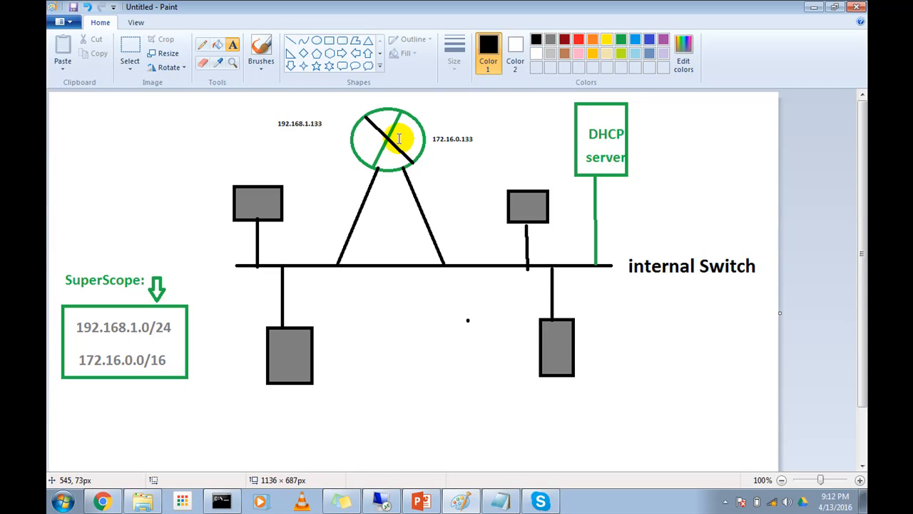
# Show the ping to 172.16.0.4 in the remote host's command prompt and return to the Paint diagram.
pyautogui.click(378, 500)
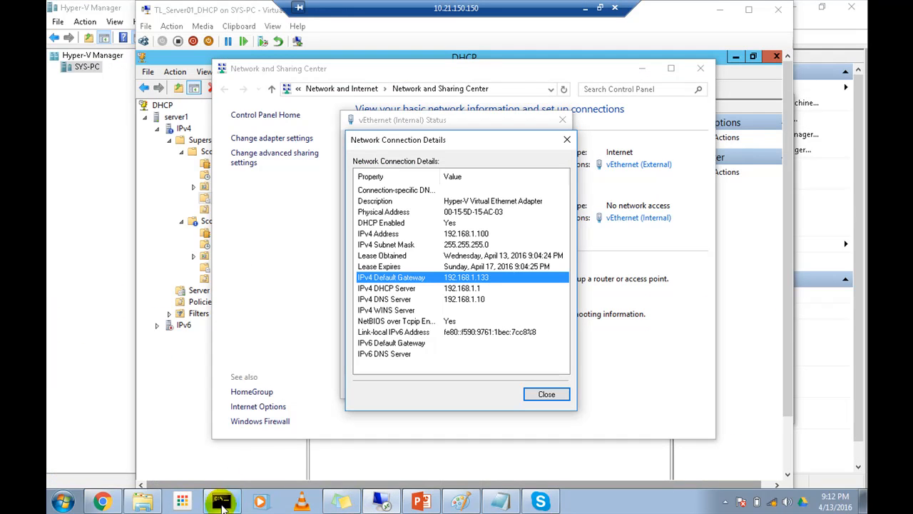
pyautogui.click(250, 504)
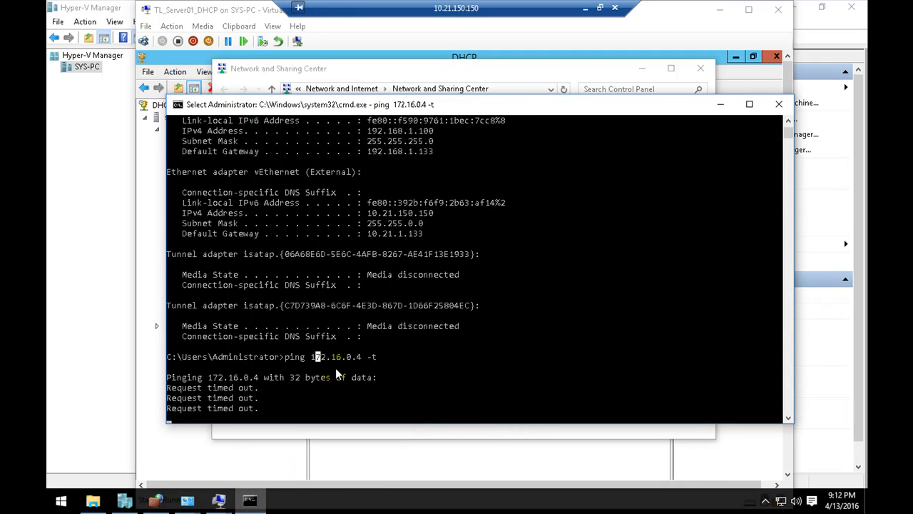
pyautogui.click(532, 112)
pyautogui.click(585, 8)
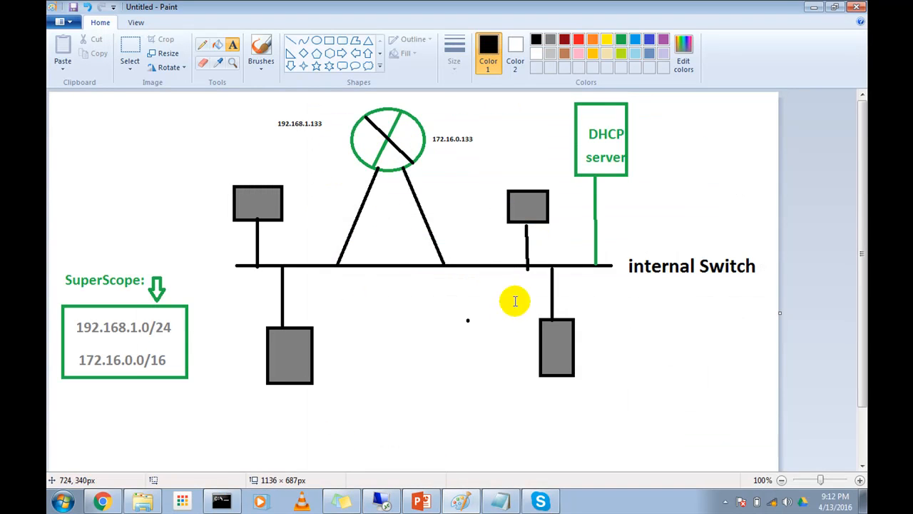
# In the remote session's Hyper-V Manager, open the settings of TL_Server02_Router, examine the virtual switch of both network adapters and close the settings.
pyautogui.click(366, 502)
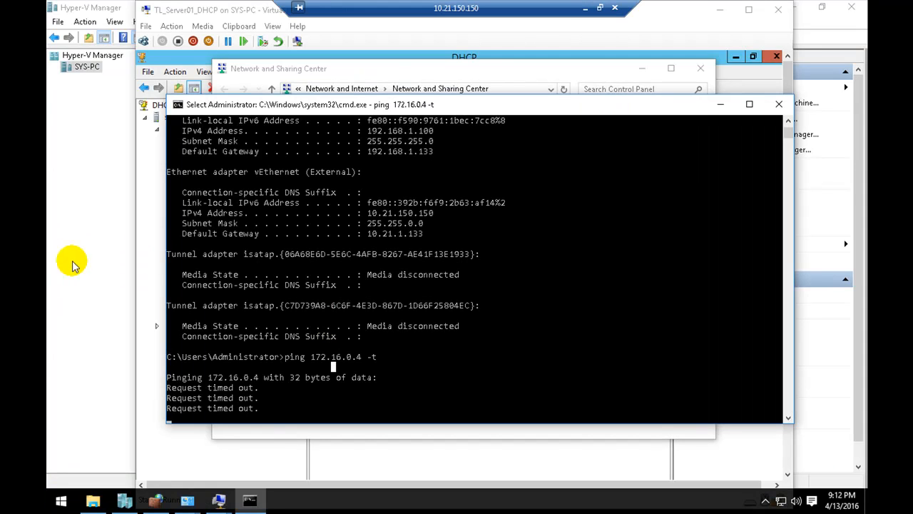
pyautogui.click(89, 246)
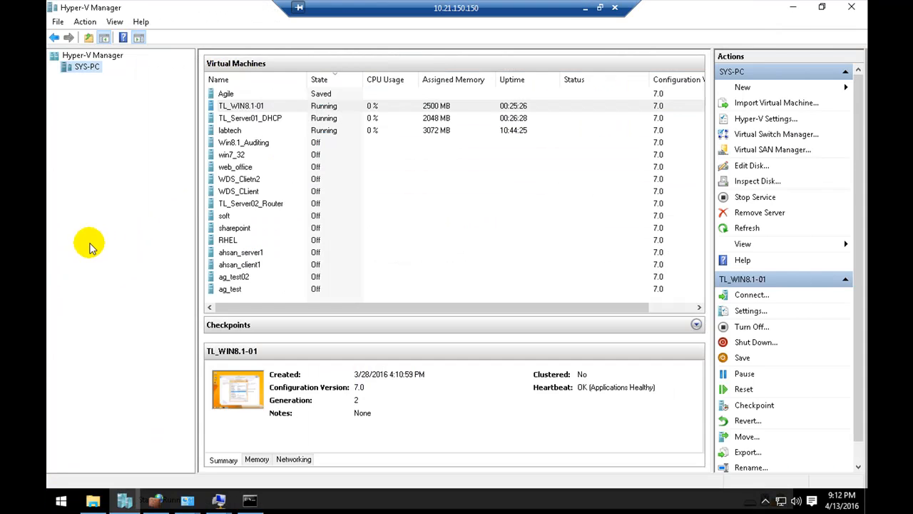
pyautogui.click(266, 206)
pyautogui.rightClick(239, 206)
pyautogui.click(278, 233)
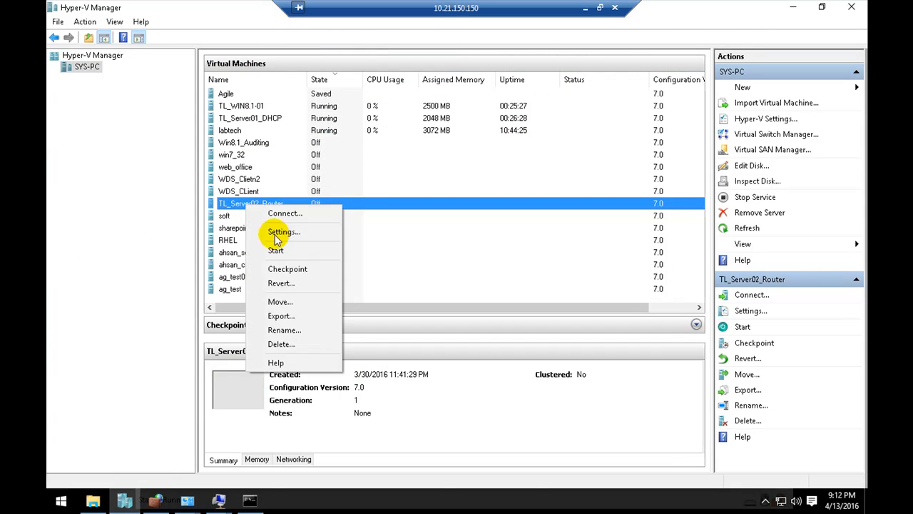
pyautogui.click(330, 226)
pyautogui.click(327, 238)
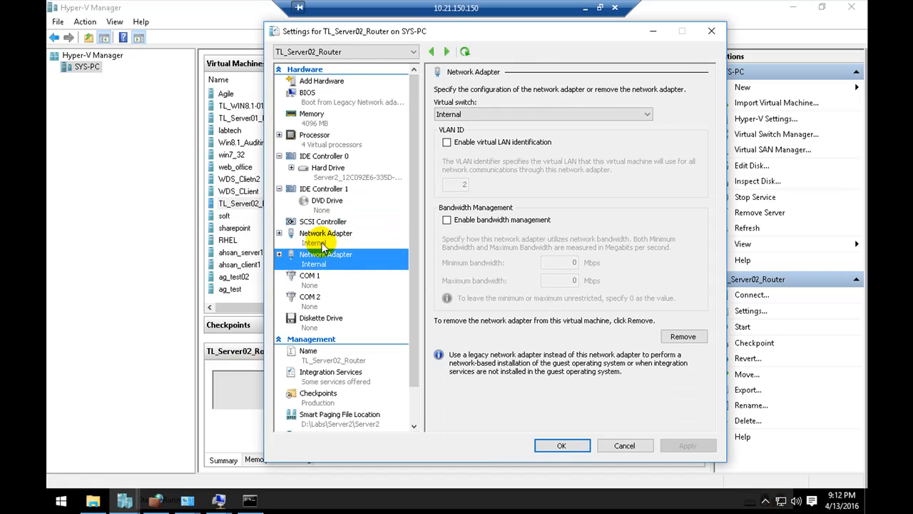
pyautogui.click(334, 264)
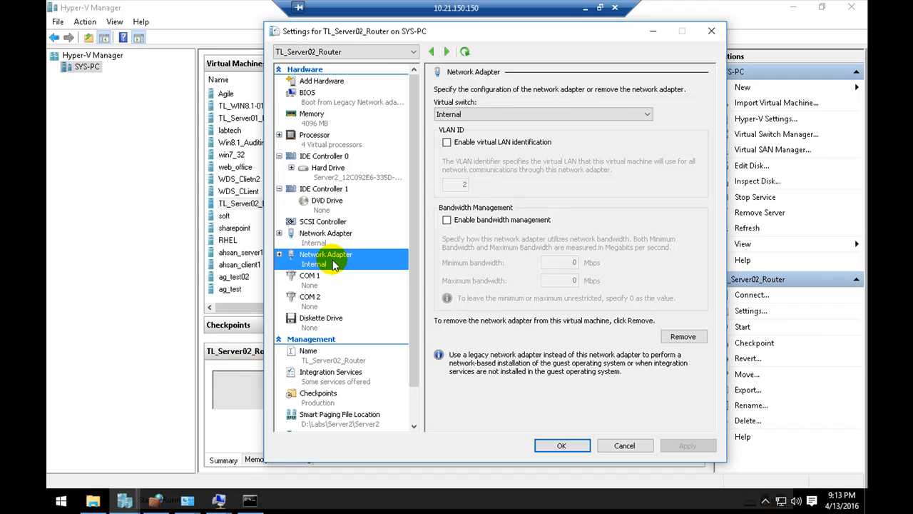
pyautogui.click(325, 235)
pyautogui.click(330, 262)
pyautogui.click(328, 237)
pyautogui.click(334, 262)
pyautogui.click(577, 444)
# Start the TL_Server02_Router virtual machine.
pyautogui.rightClick(258, 211)
pyautogui.click(298, 249)
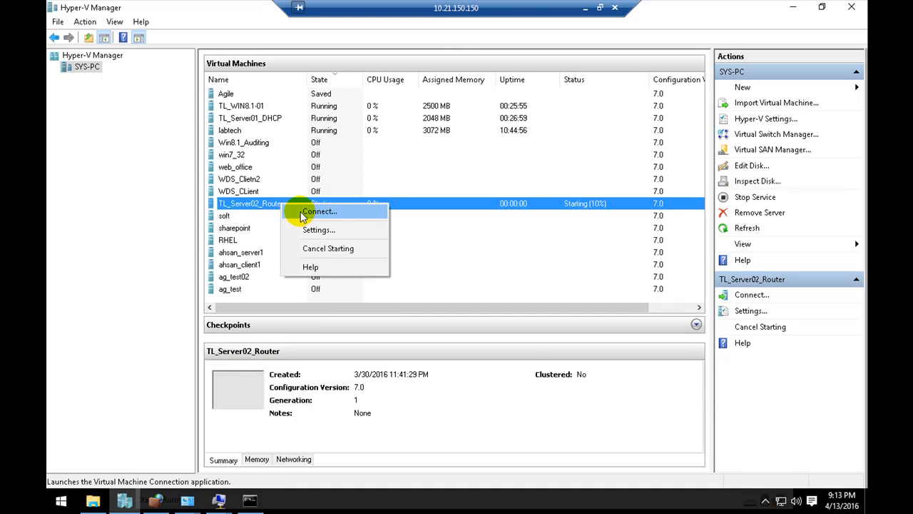
# Connect to the TL_Server02_Router virtual machine, shift its connection window higher and minimize it while the machine boots.
pyautogui.doubleClick(300, 208)
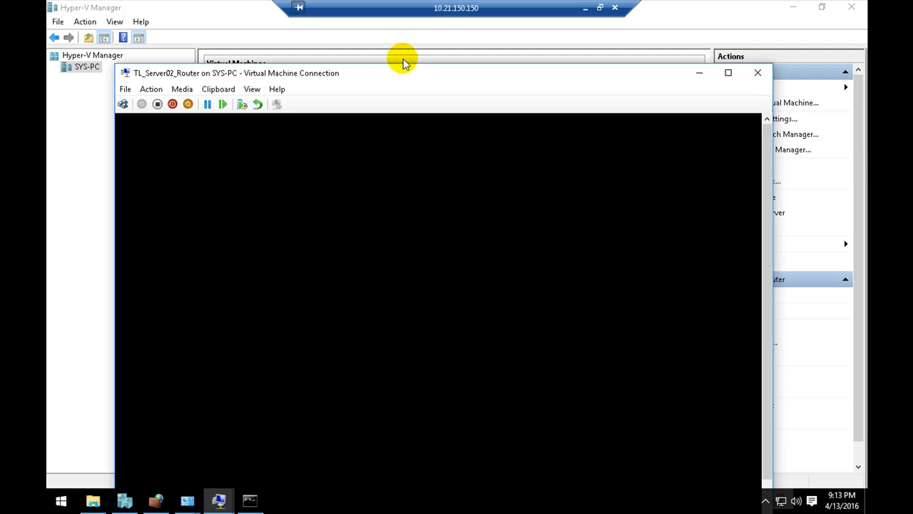
pyautogui.moveTo(412, 74); pyautogui.dragTo(402, 52)
pyautogui.moveTo(399, 52); pyautogui.dragTo(404, 38)
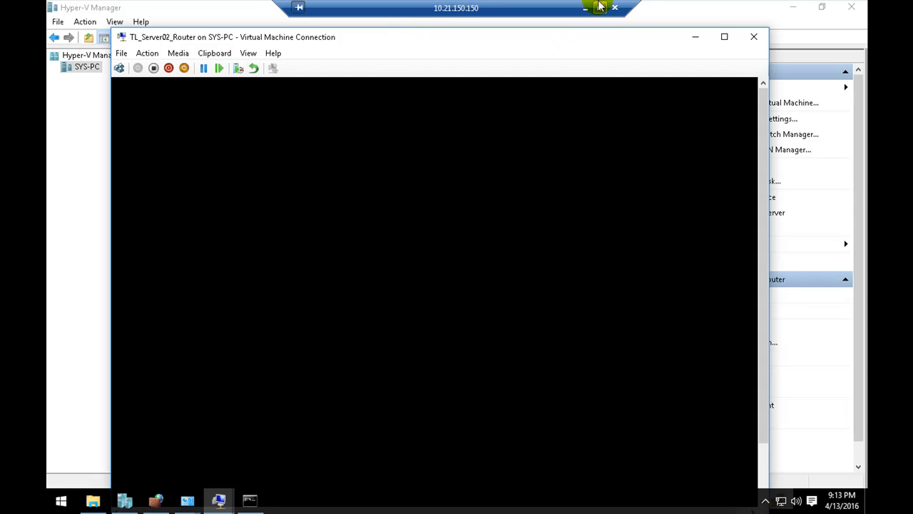
pyautogui.click(706, 41)
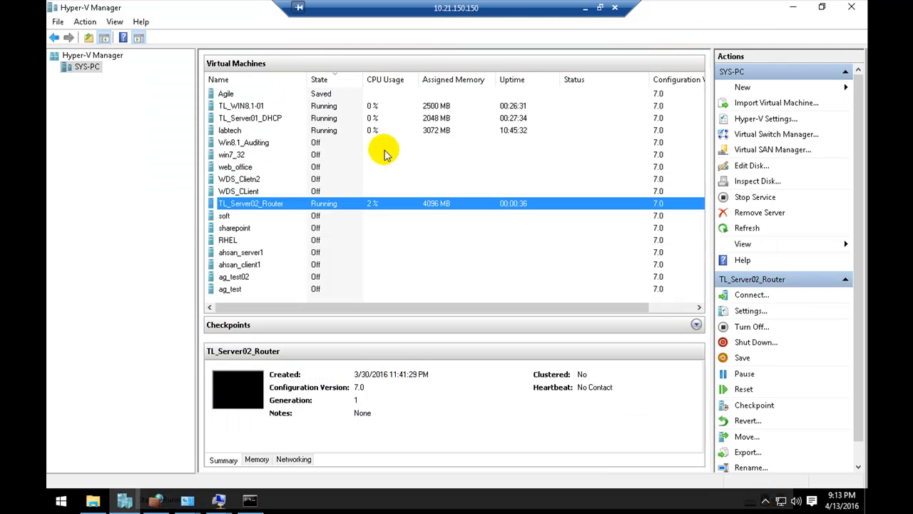
# Open the virtual machine connection to TL_Server01_DHCP from Hyper-V Manager.
pyautogui.click(268, 127)
pyautogui.rightClick(268, 118)
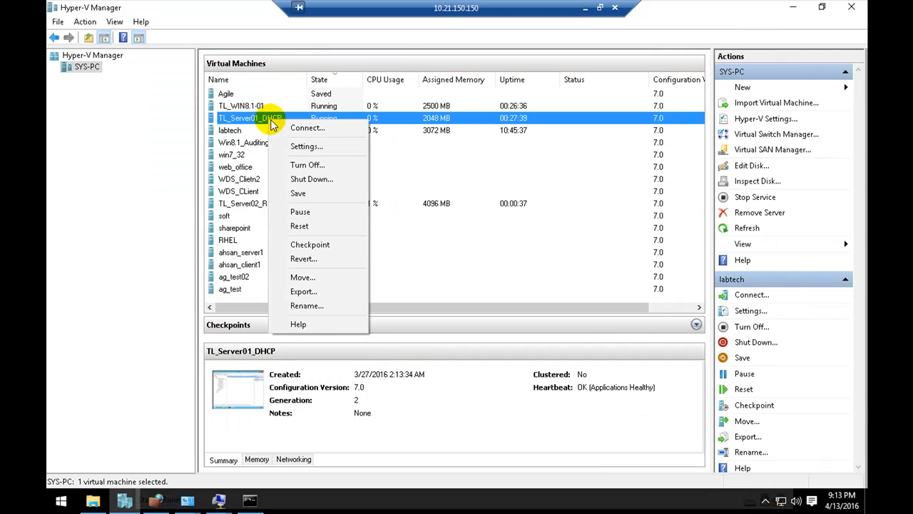
pyautogui.click(295, 126)
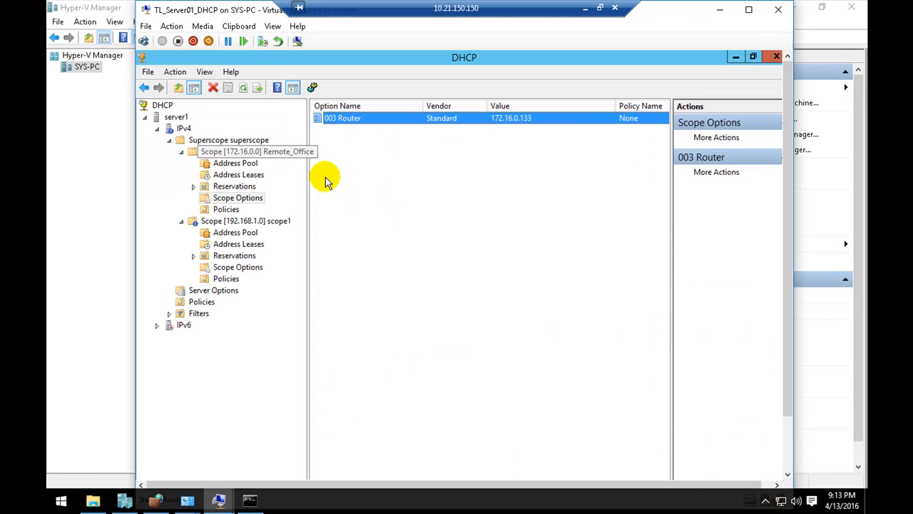
# Examine the superscope with its Remote_Office and scope1 scopes in the DHCP console, and check the host's running ping to 172.16.0.4.
pyautogui.click(209, 140)
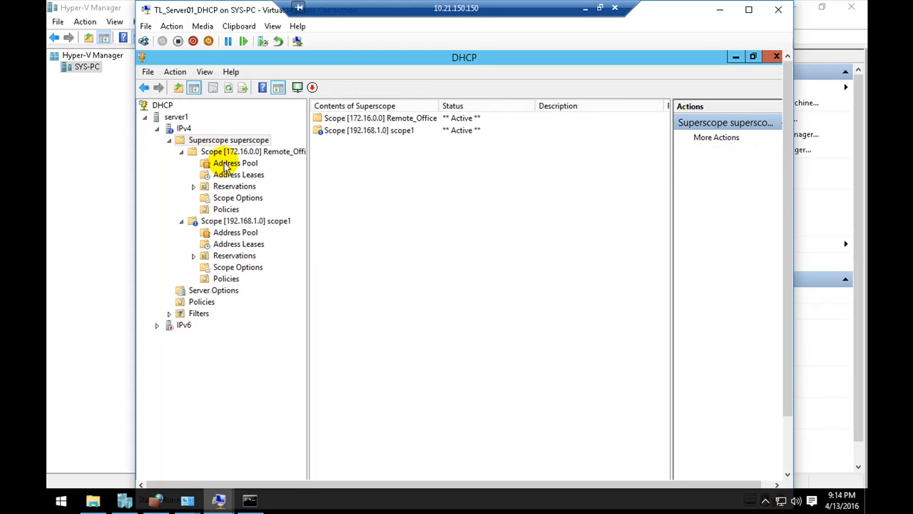
pyautogui.click(214, 151)
pyautogui.click(260, 223)
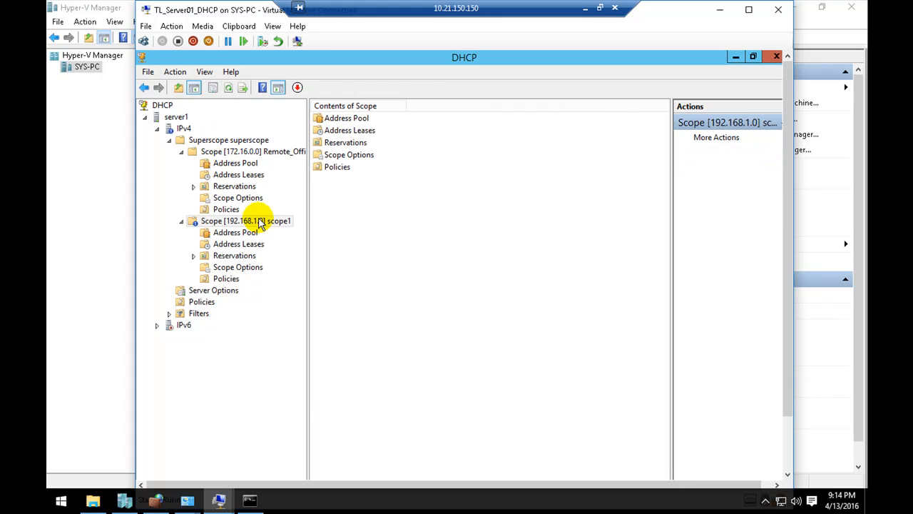
pyautogui.click(225, 141)
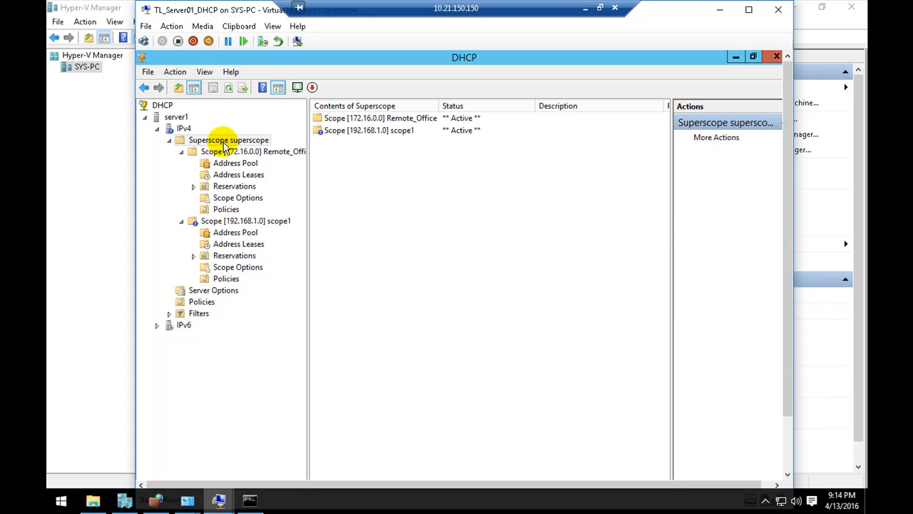
pyautogui.click(226, 159)
pyautogui.click(239, 217)
pyautogui.click(252, 502)
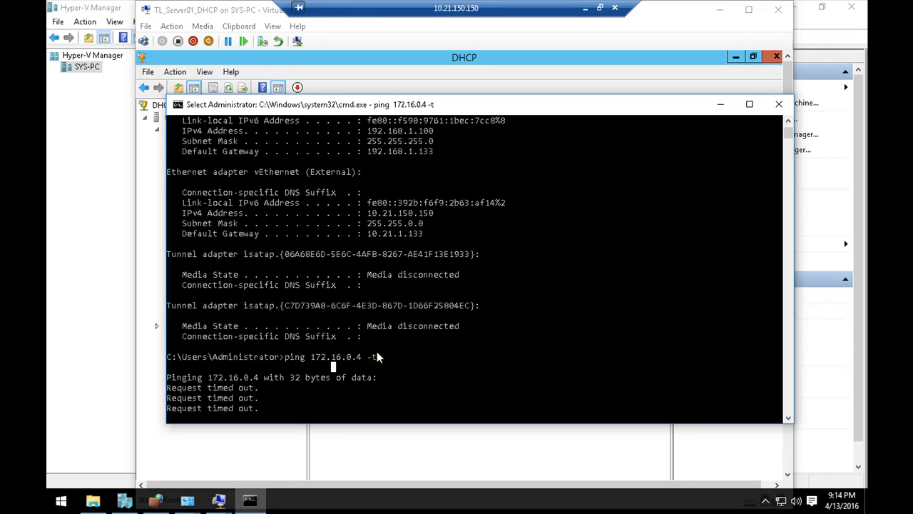
pyautogui.click(326, 440)
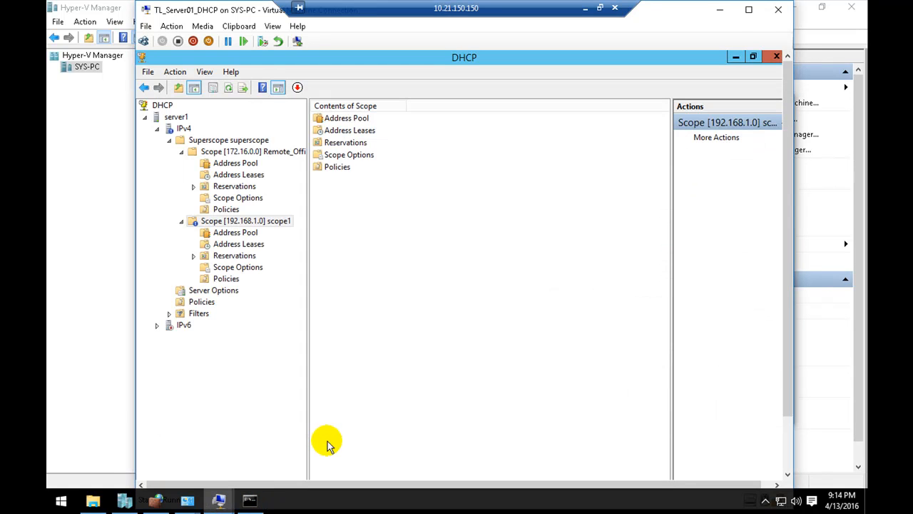
# Compare the scope1 and Remote_Office subnets in the DHCP tree, check the ping to 172.16.0.4 again and return to the console.
pyautogui.click(241, 222)
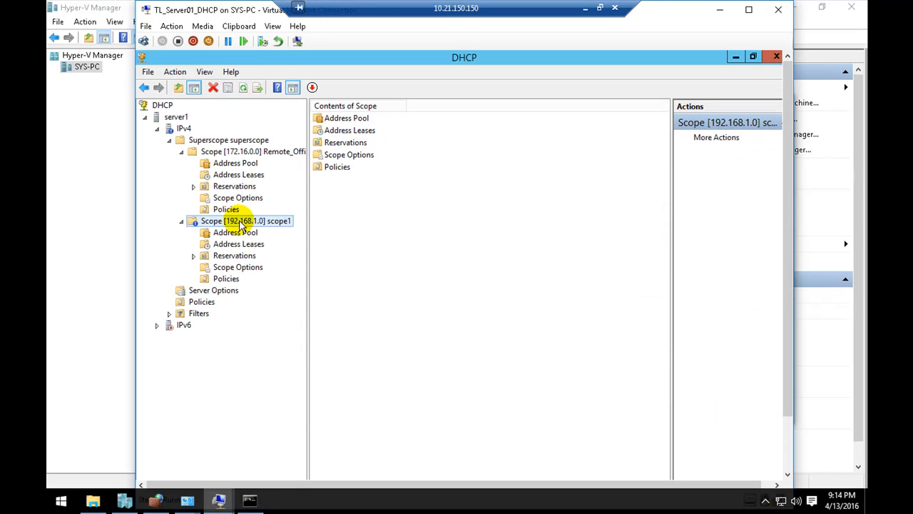
pyautogui.click(238, 151)
pyautogui.click(261, 222)
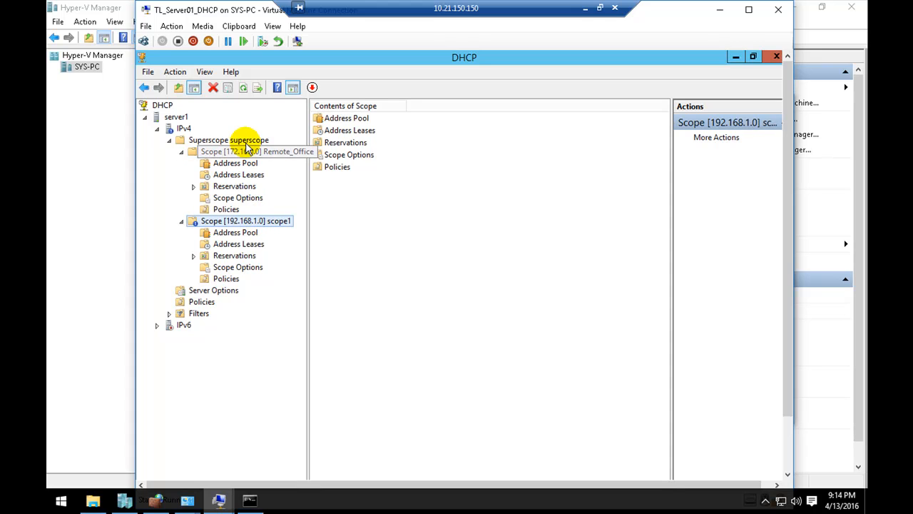
pyautogui.click(246, 154)
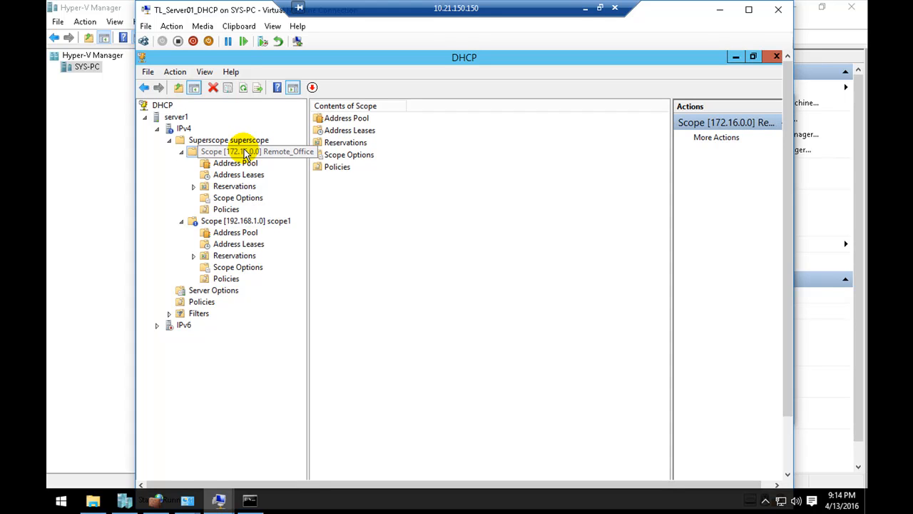
pyautogui.click(260, 222)
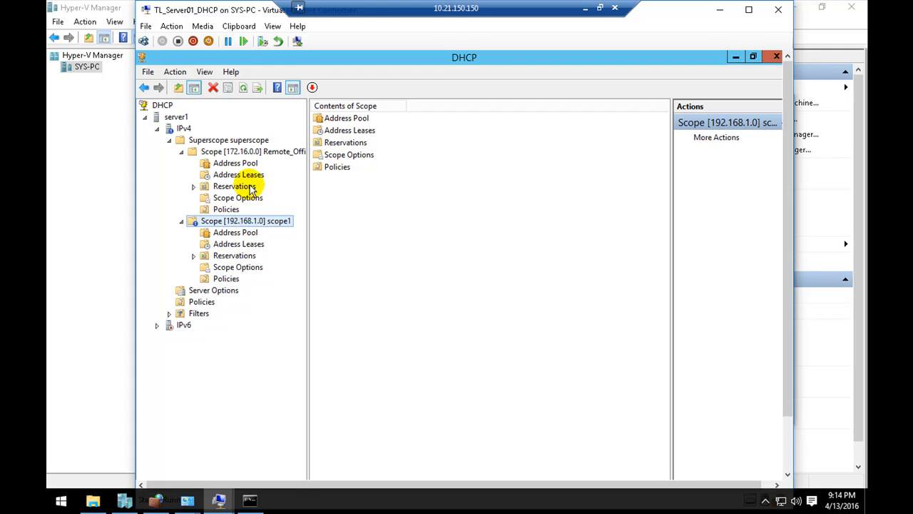
pyautogui.click(241, 153)
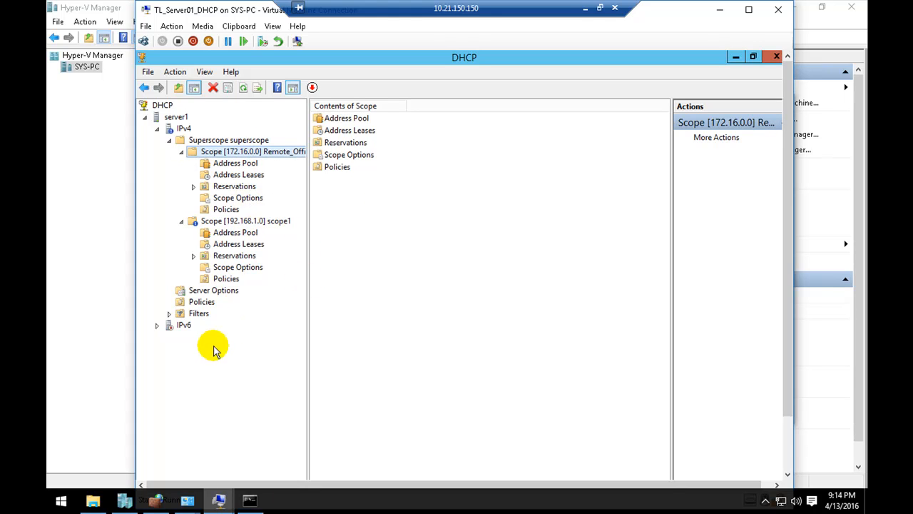
pyautogui.click(244, 221)
pyautogui.click(242, 152)
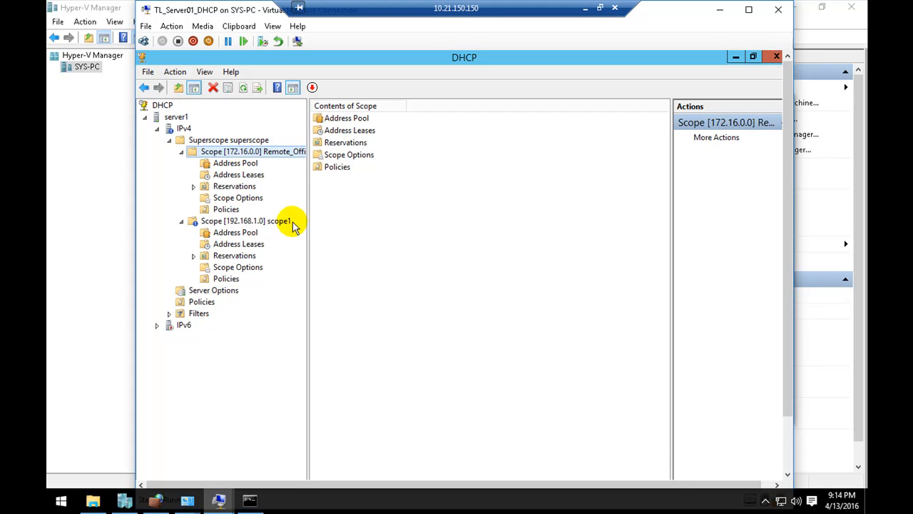
pyautogui.click(249, 222)
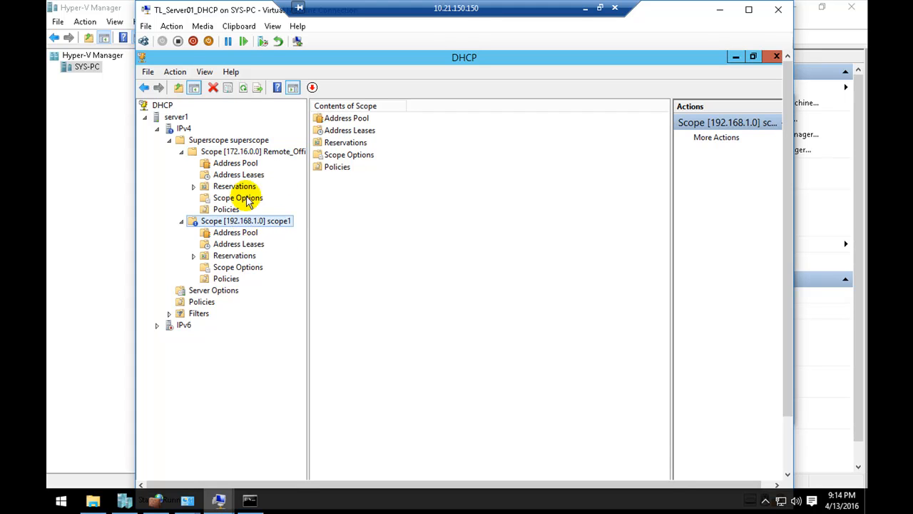
pyautogui.click(249, 152)
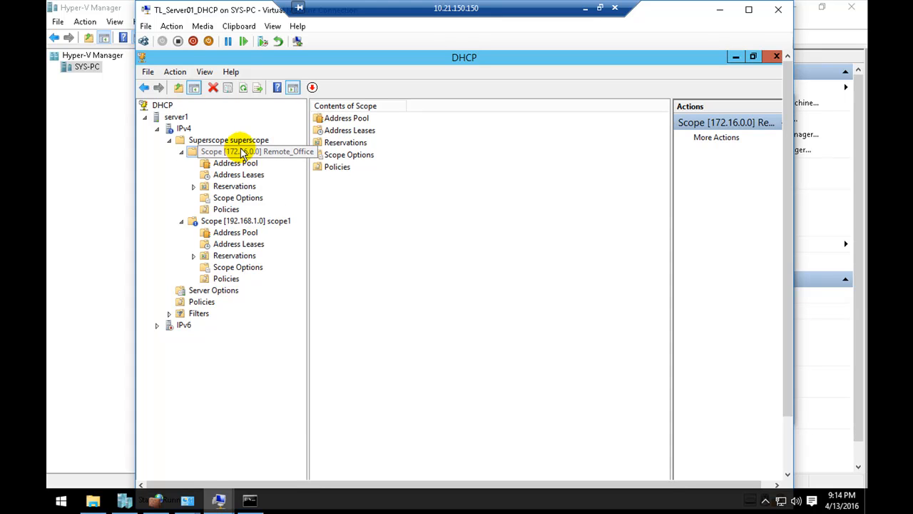
pyautogui.click(244, 220)
pyautogui.click(249, 501)
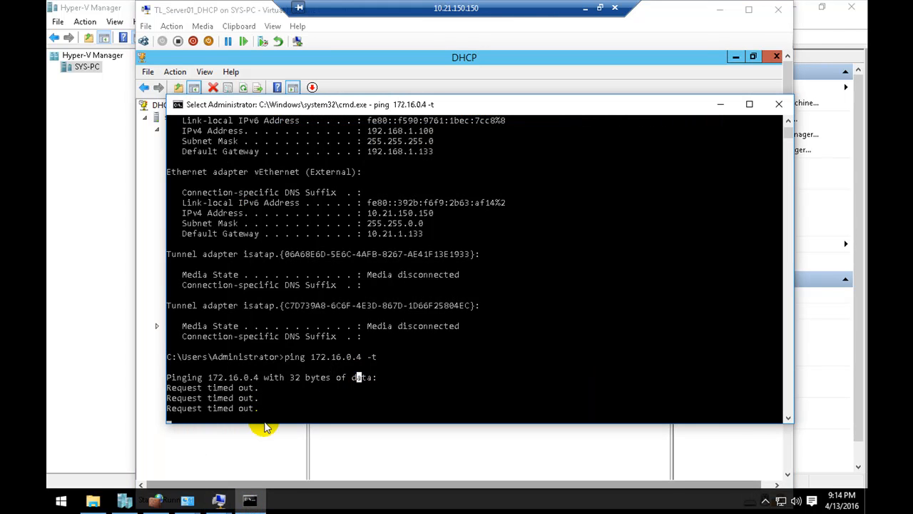
pyautogui.click(153, 213)
# Review the 172.16.0.0 Remote_Office scope against the 192.168.1.0 scope1 scope under the superscope.
pyautogui.click(248, 153)
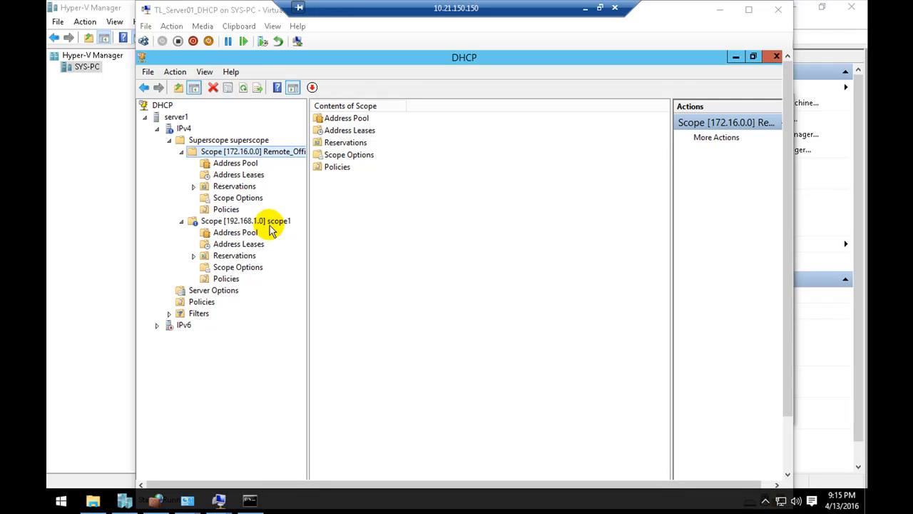
pyautogui.click(257, 222)
pyautogui.click(257, 222)
pyautogui.click(236, 152)
pyautogui.click(267, 223)
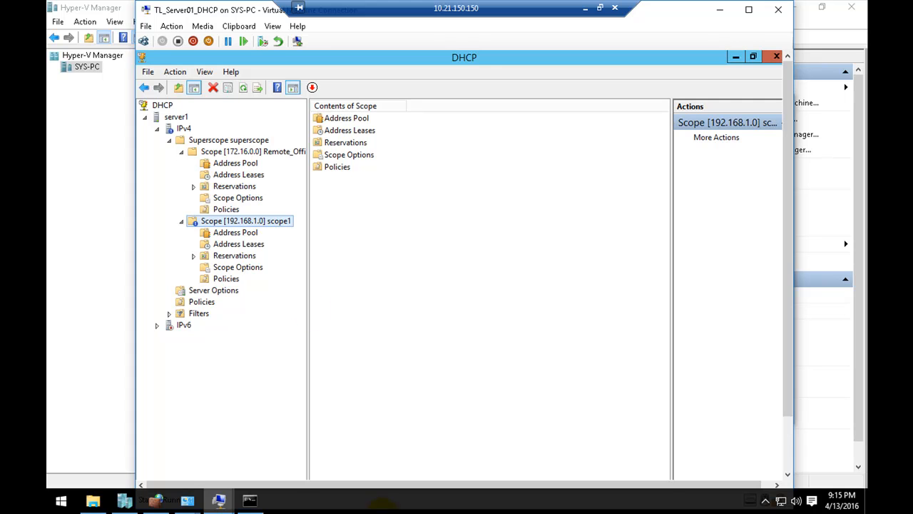
pyautogui.click(392, 501)
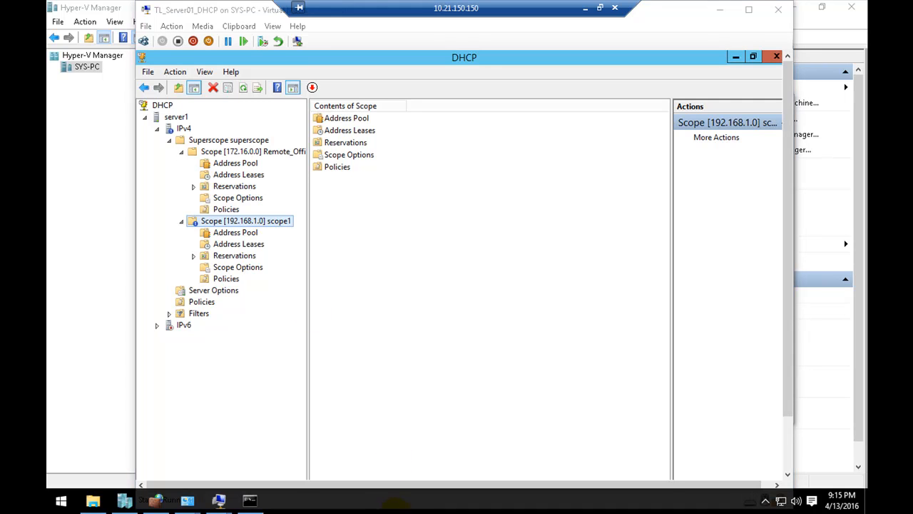
pyautogui.click(261, 151)
pyautogui.click(264, 223)
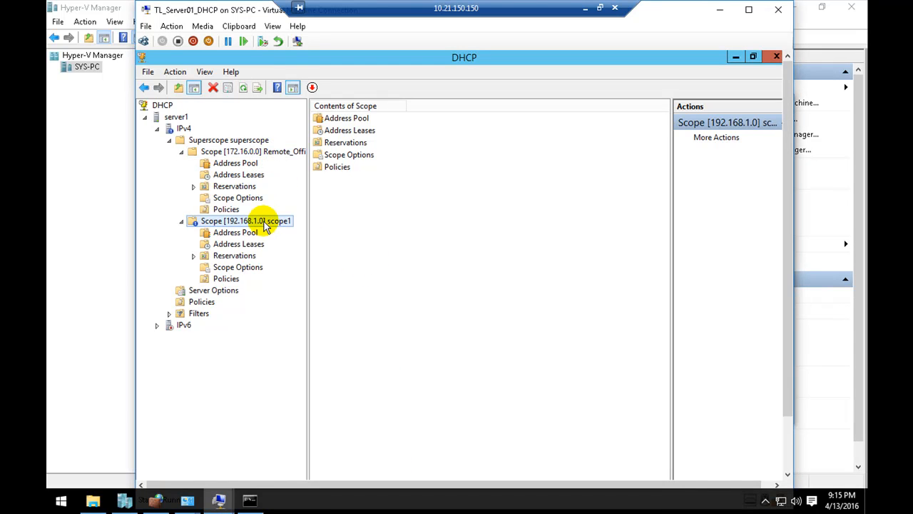
pyautogui.click(260, 151)
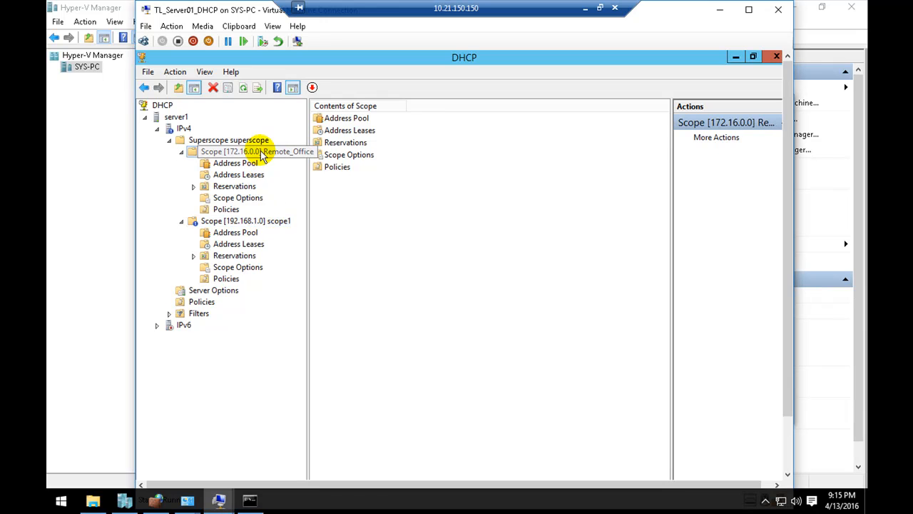
pyautogui.click(268, 224)
pyautogui.click(250, 154)
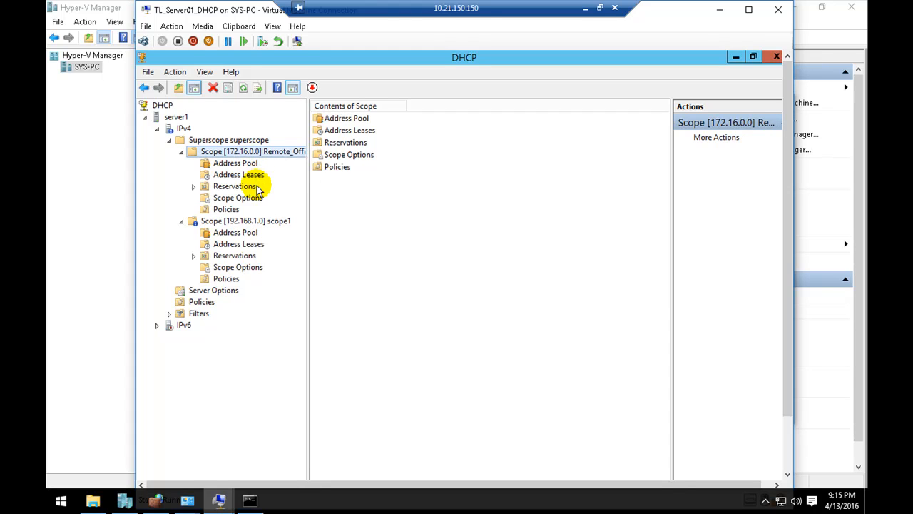
pyautogui.click(267, 222)
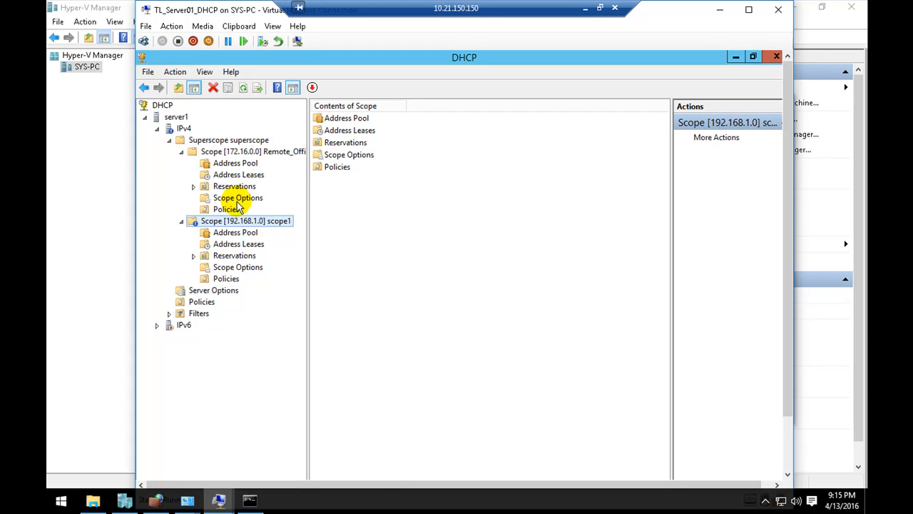
pyautogui.click(387, 506)
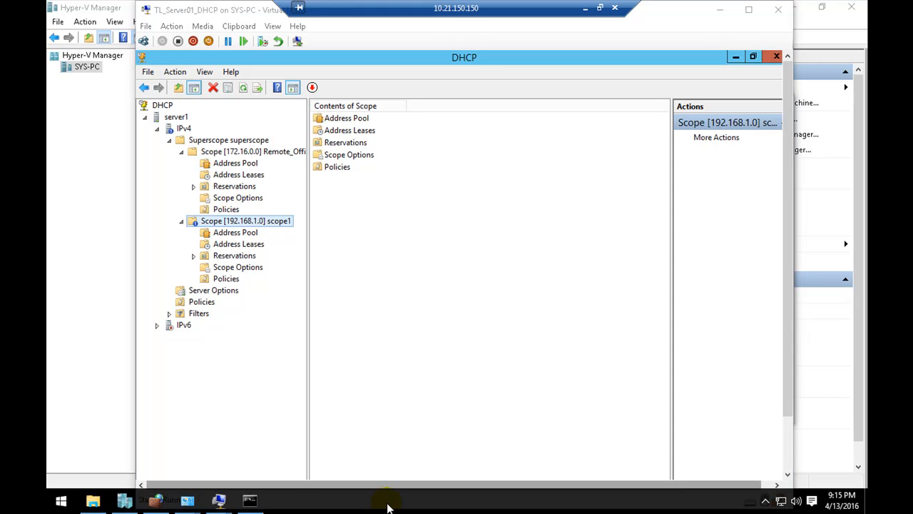
pyautogui.click(237, 153)
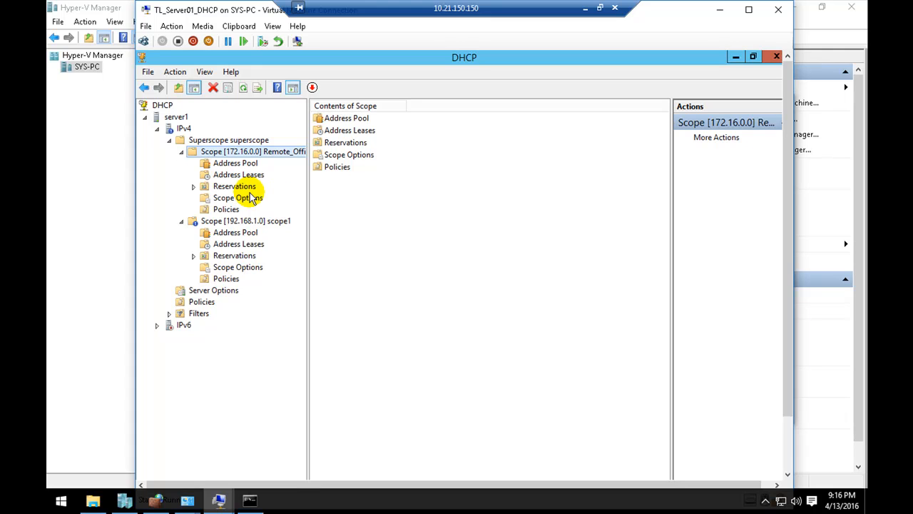
pyautogui.click(261, 222)
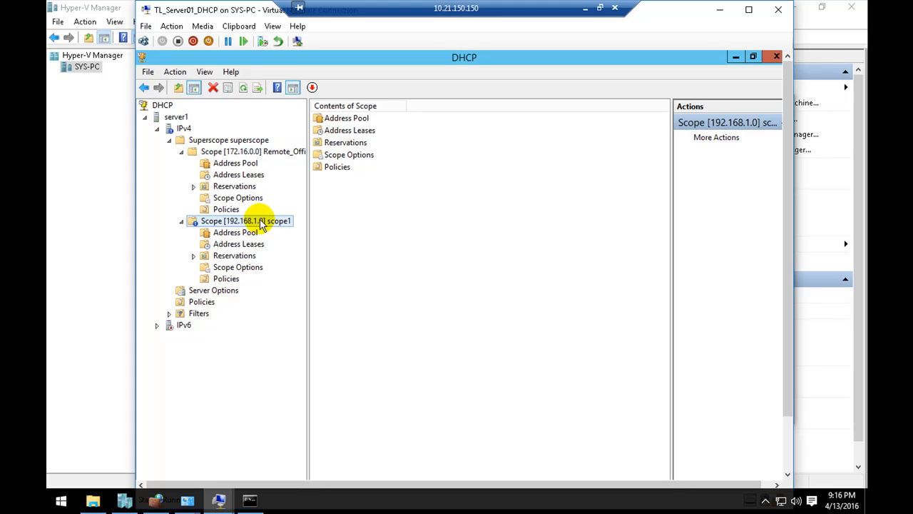
pyautogui.click(237, 153)
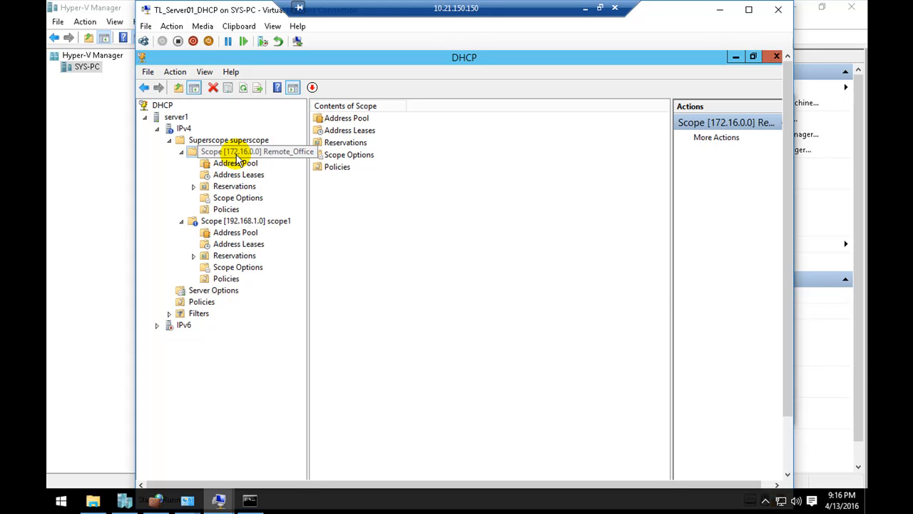
# Open the Network and Sharing Center on TL_Server01_DHCP, check the IPv4 address in the Ethernet connection details and close the details and status dialogs.
pyautogui.moveTo(785, 295); pyautogui.dragTo(792, 400)
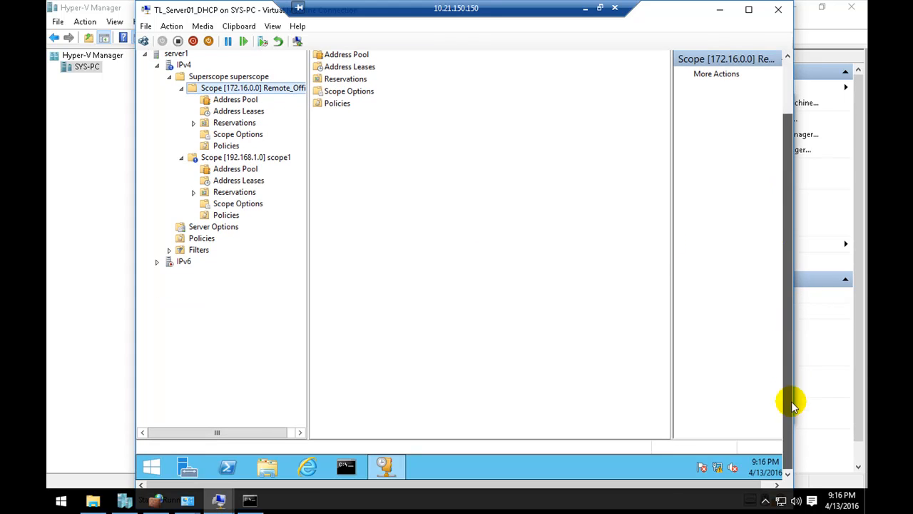
pyautogui.rightClick(717, 467)
pyautogui.press('Escape')
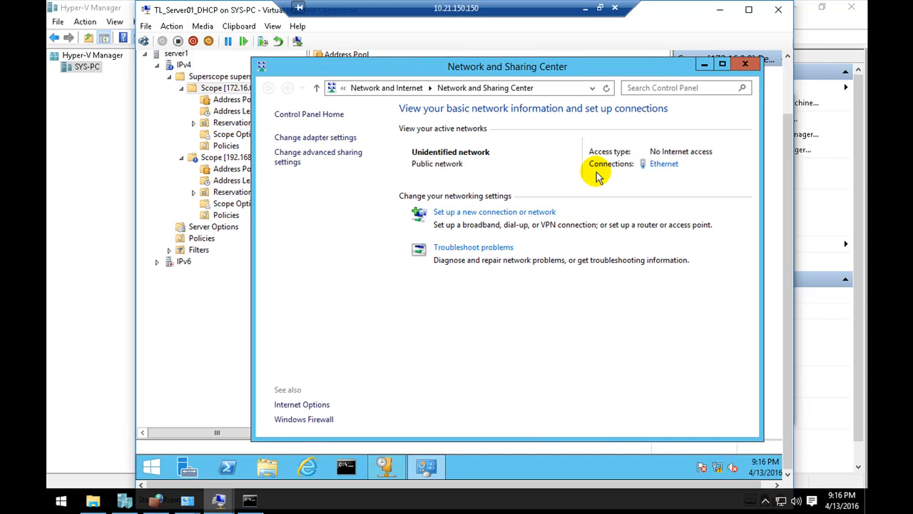
pyautogui.click(663, 165)
pyautogui.click(394, 218)
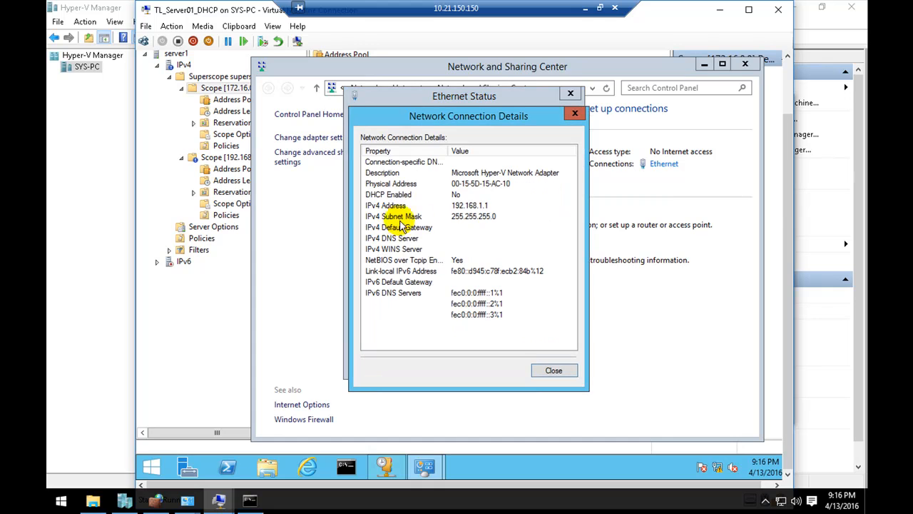
pyautogui.click(470, 207)
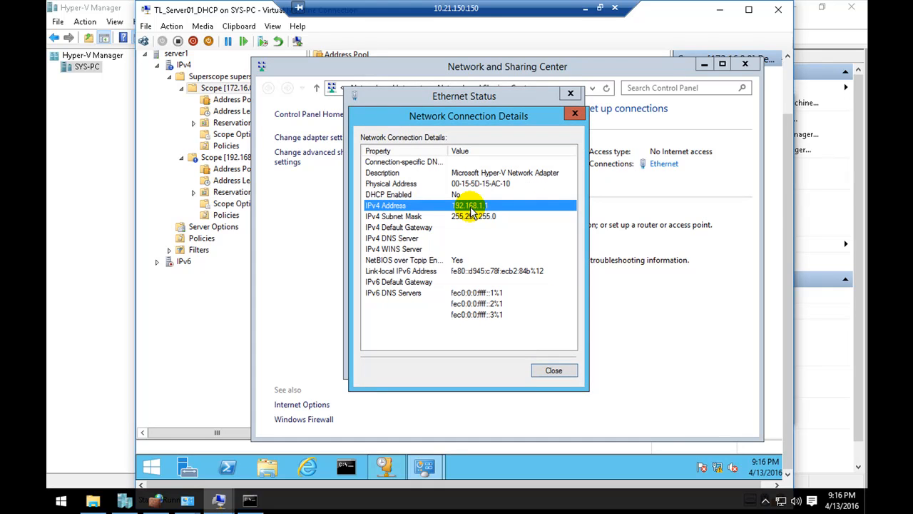
pyautogui.click(553, 370)
pyautogui.click(553, 363)
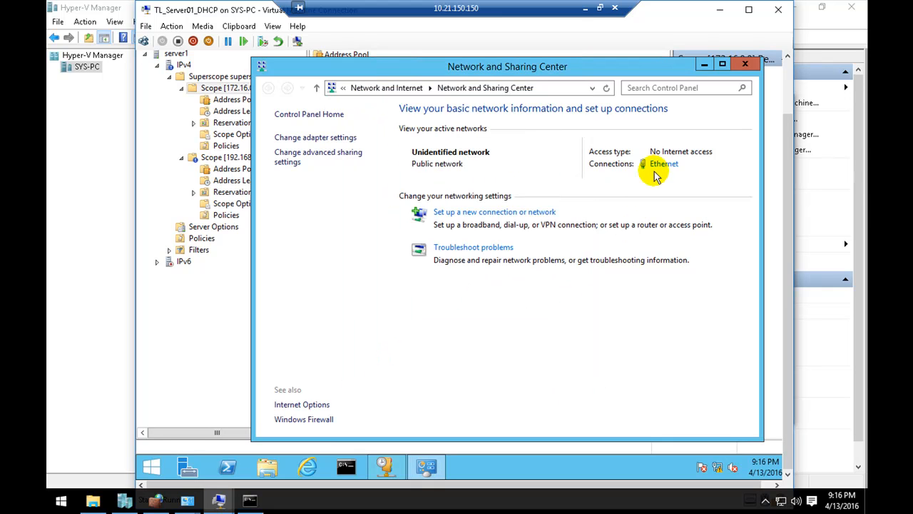
# Check the IPv4 address in the Ethernet connection details of TL_Server01_DHCP again and close the details.
pyautogui.click(660, 165)
pyautogui.click(400, 221)
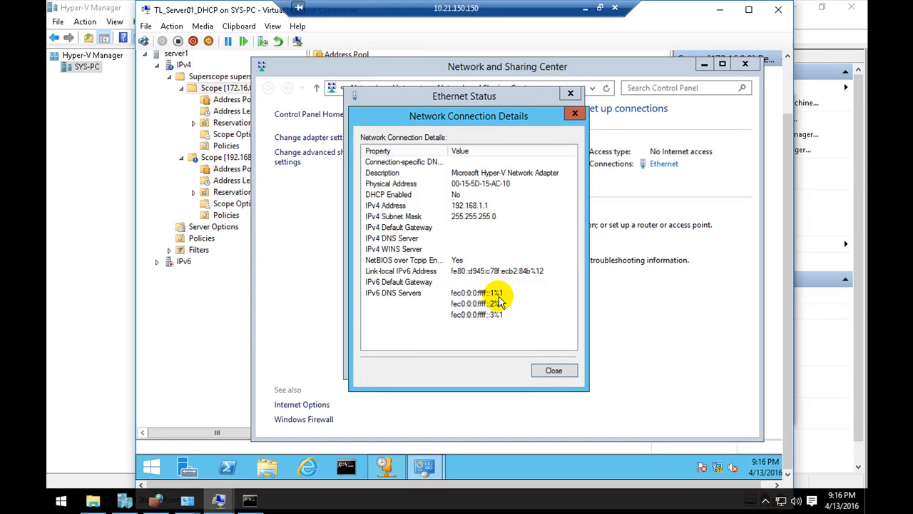
pyautogui.click(550, 370)
pyautogui.click(547, 361)
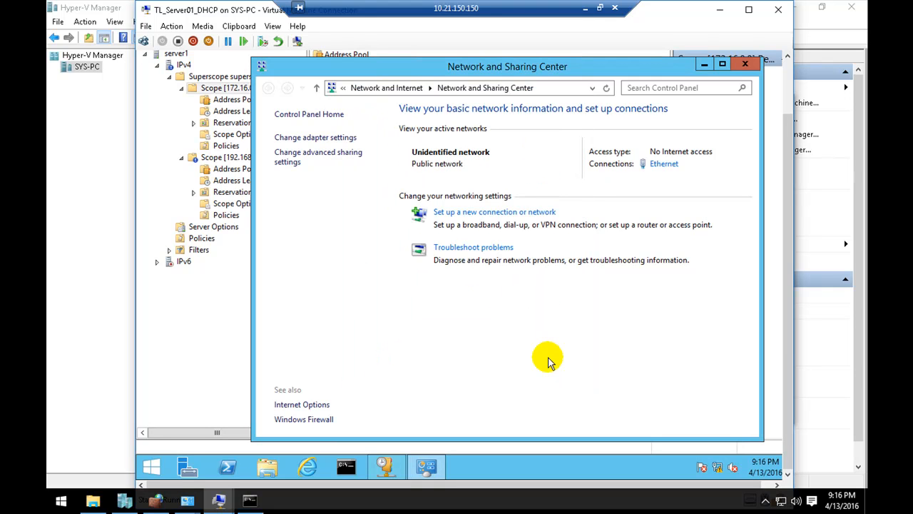
pyautogui.click(662, 164)
pyautogui.click(395, 219)
pyautogui.click(457, 206)
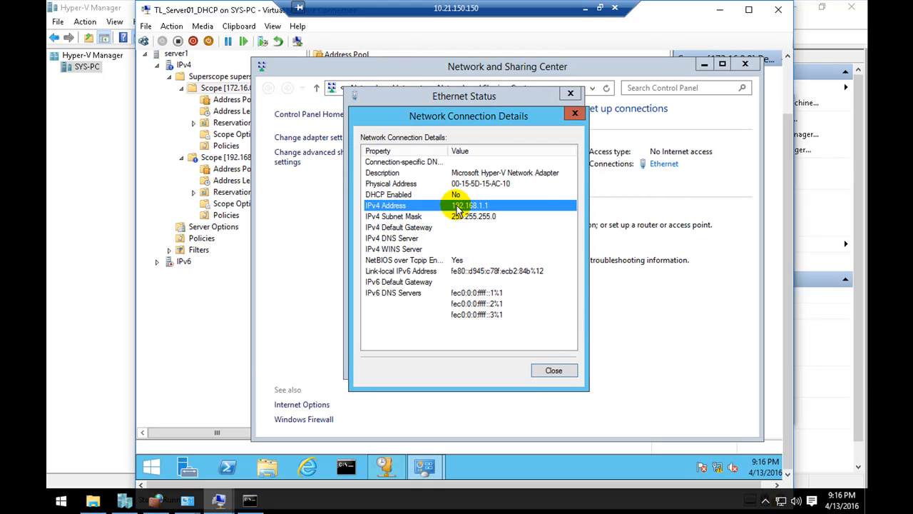
pyautogui.click(553, 370)
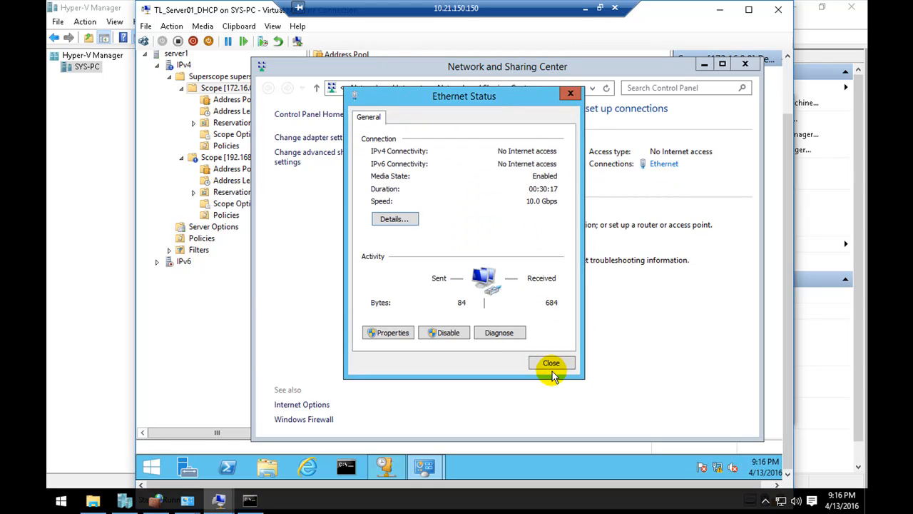
# Return to the DHCP console, widen its tree pane and compare the 172.16.0.0 Remote_Office scope with the 192.168.1.0 scope1 scope.
pyautogui.click(258, 291)
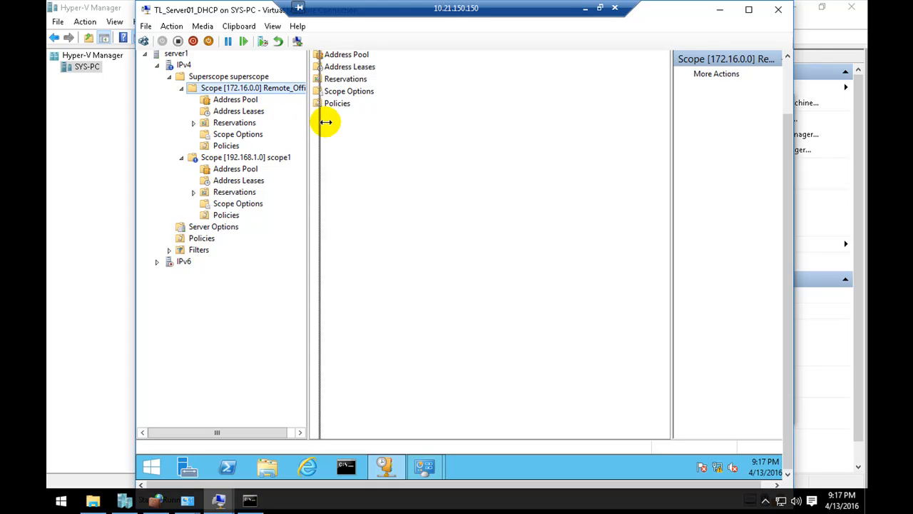
pyautogui.moveTo(323, 122); pyautogui.dragTo(343, 122)
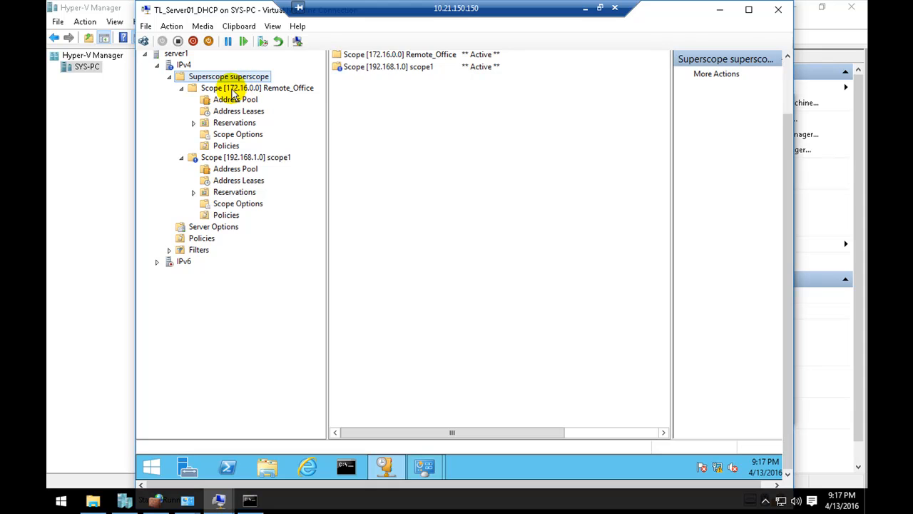
pyautogui.click(233, 89)
pyautogui.click(266, 157)
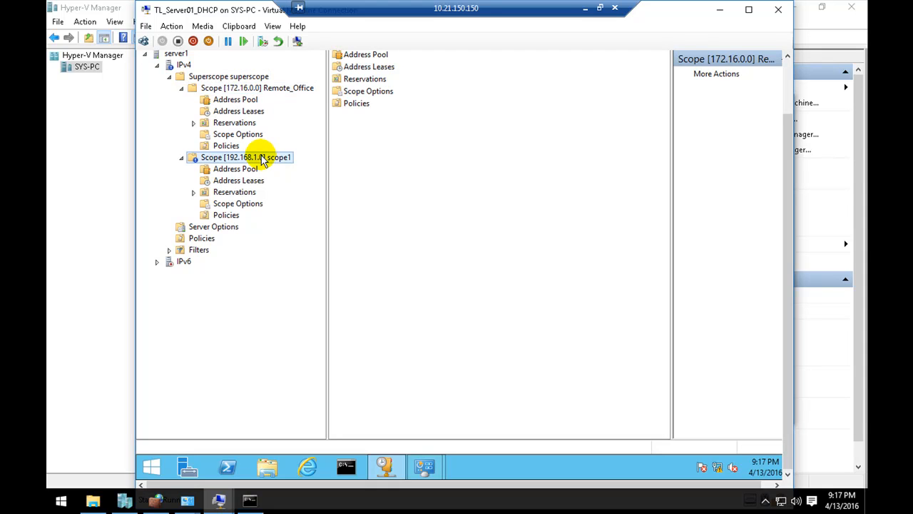
pyautogui.click(250, 91)
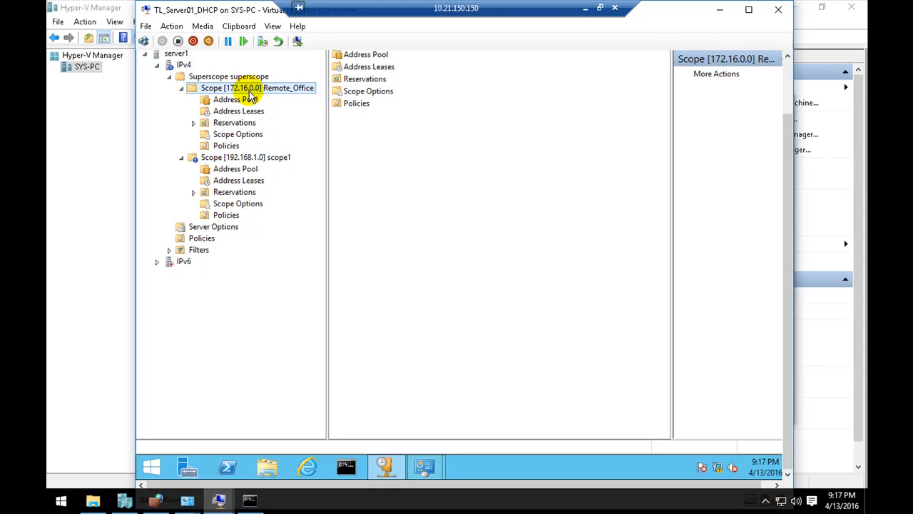
pyautogui.click(259, 157)
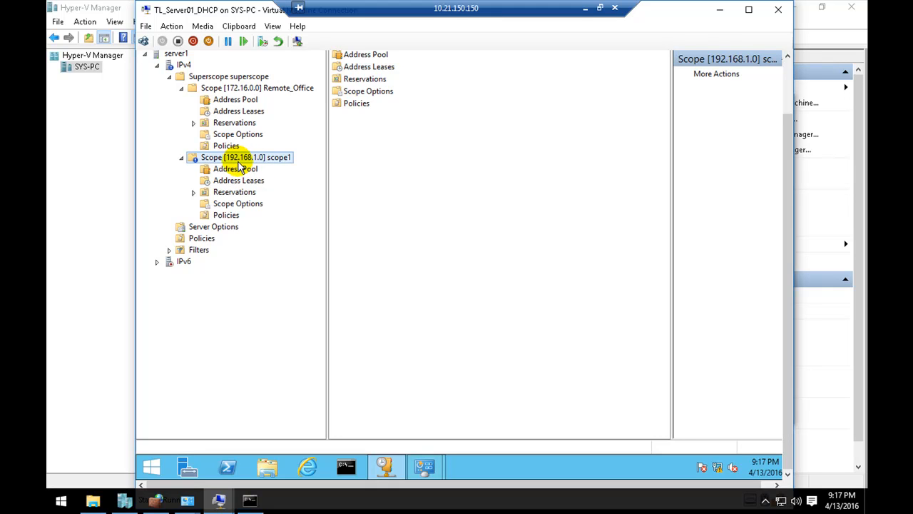
pyautogui.click(238, 89)
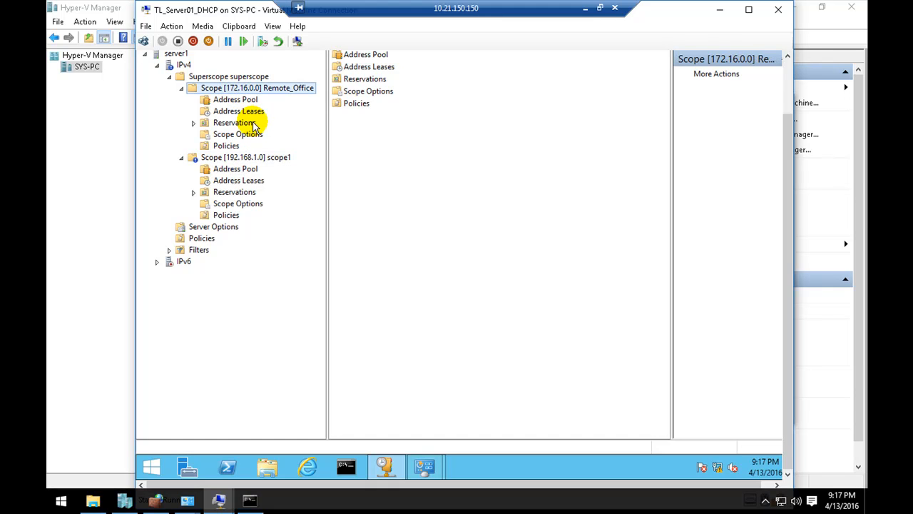
pyautogui.click(229, 158)
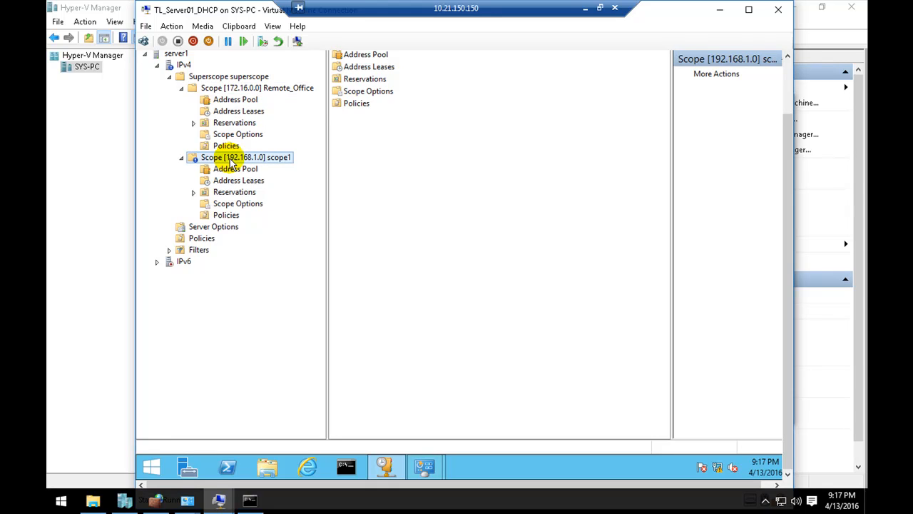
pyautogui.click(249, 90)
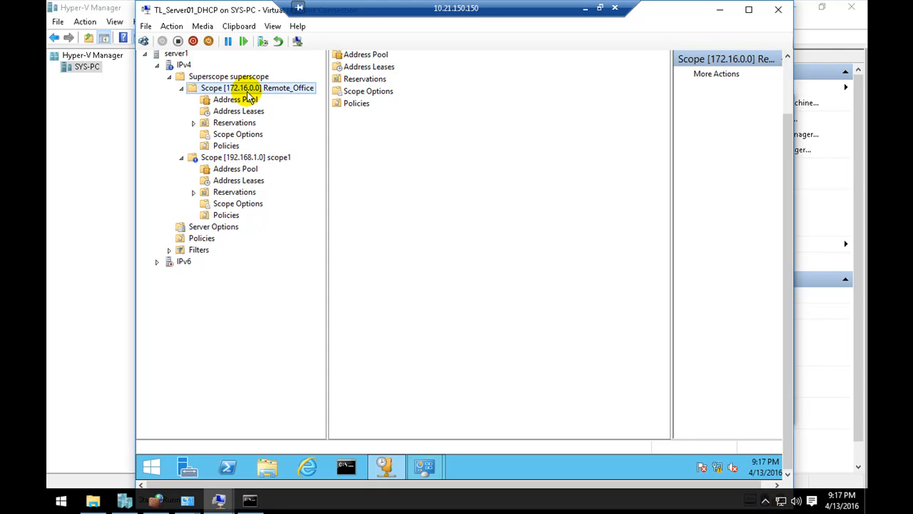
pyautogui.click(260, 157)
pyautogui.click(243, 88)
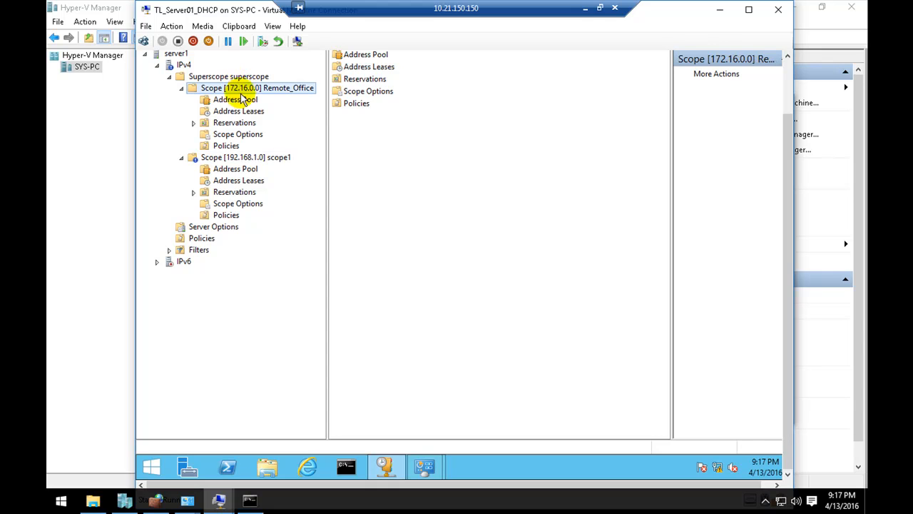
pyautogui.click(254, 159)
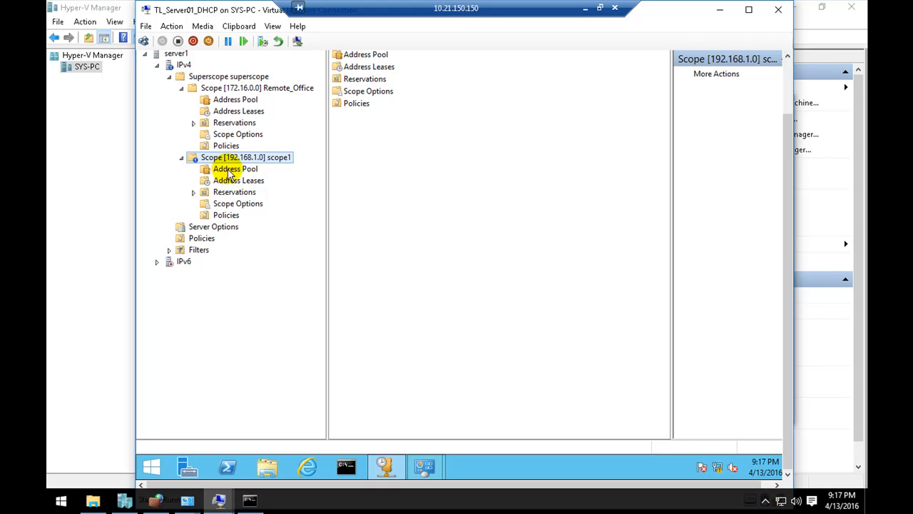
pyautogui.click(244, 90)
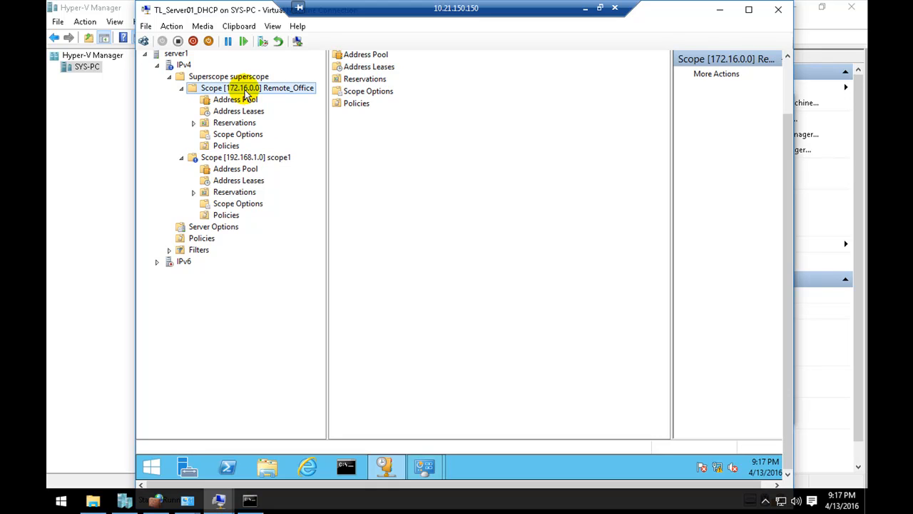
pyautogui.click(259, 159)
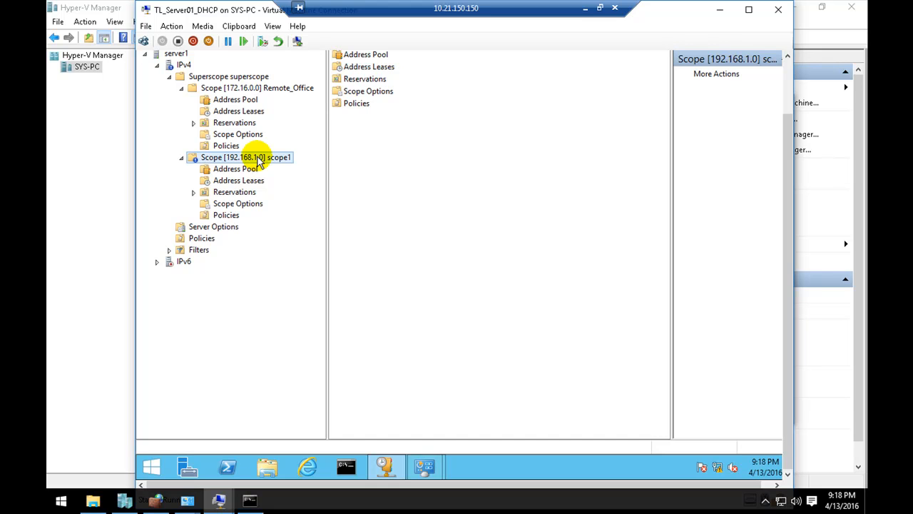
# Try to change scope1's start and end IP addresses to 192.168.2.100 in its properties.
pyautogui.rightClick(260, 160)
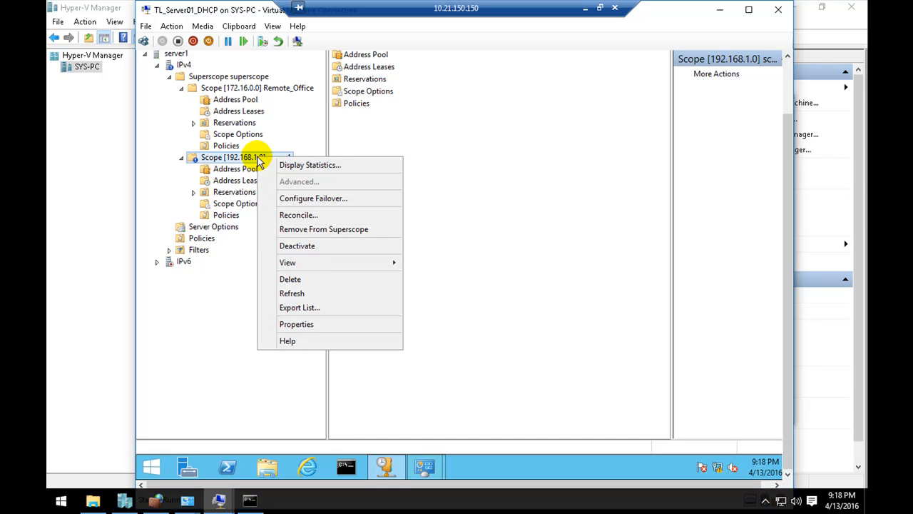
pyautogui.click(314, 324)
pyautogui.doubleClick(414, 202)
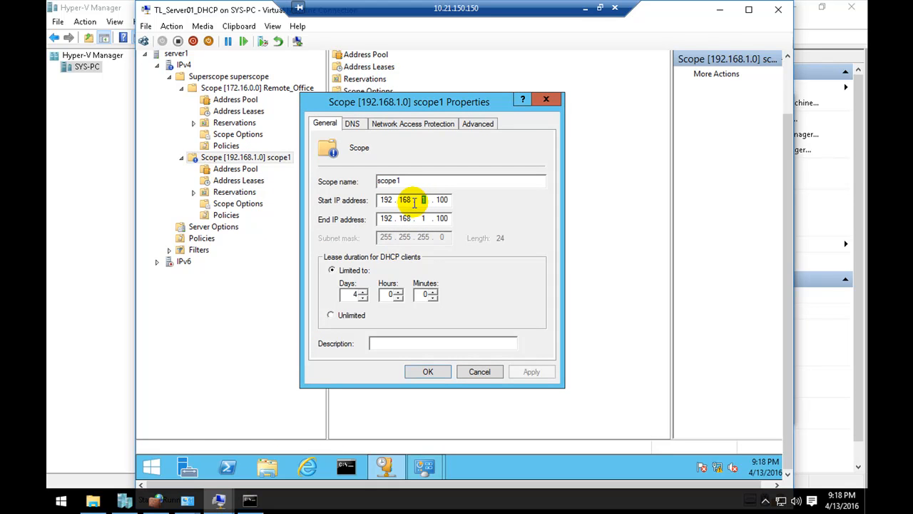
pyautogui.write('2')
pyautogui.doubleClick(423, 218)
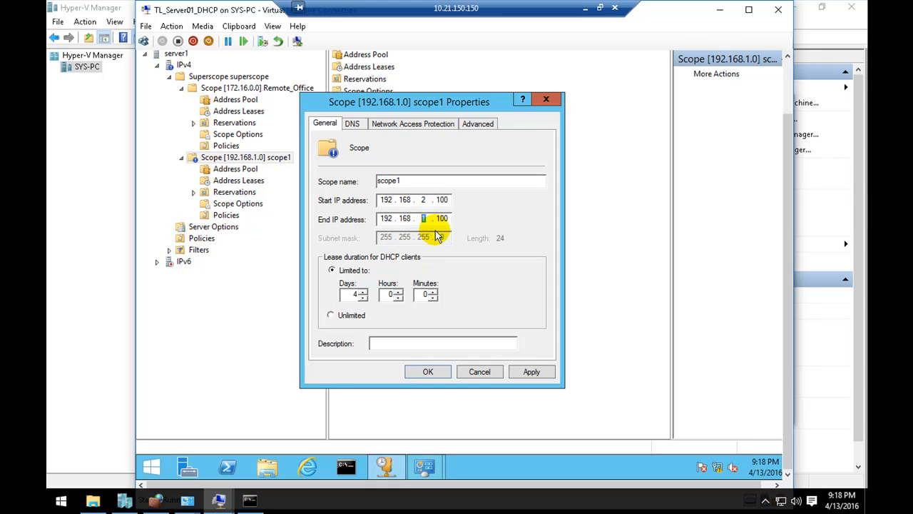
pyautogui.click(426, 370)
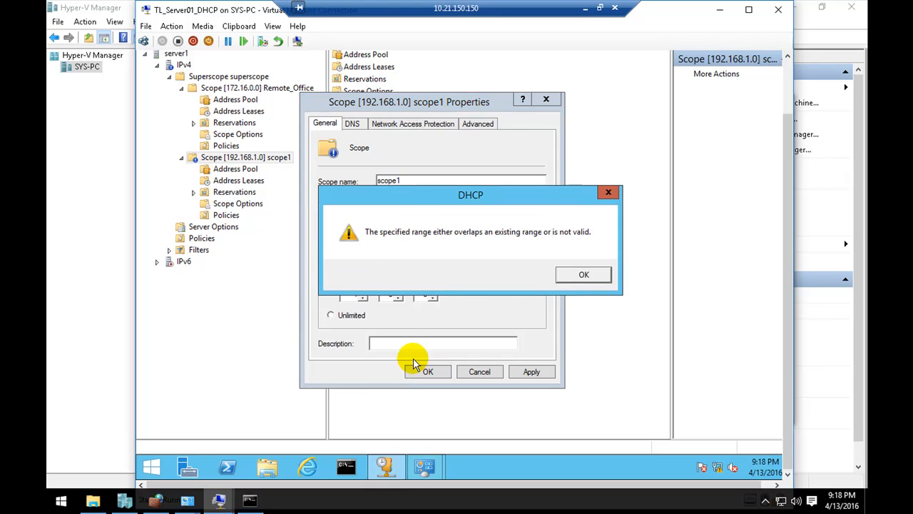
pyautogui.click(583, 276)
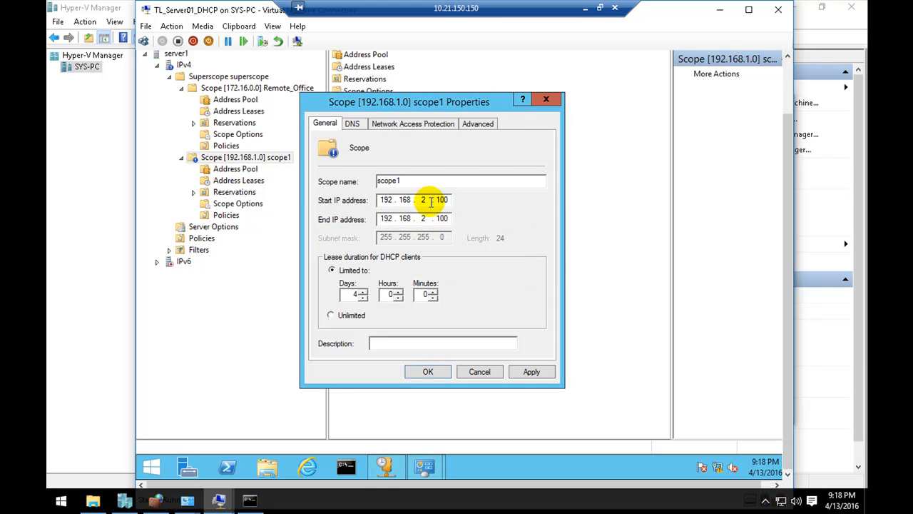
pyautogui.click(428, 371)
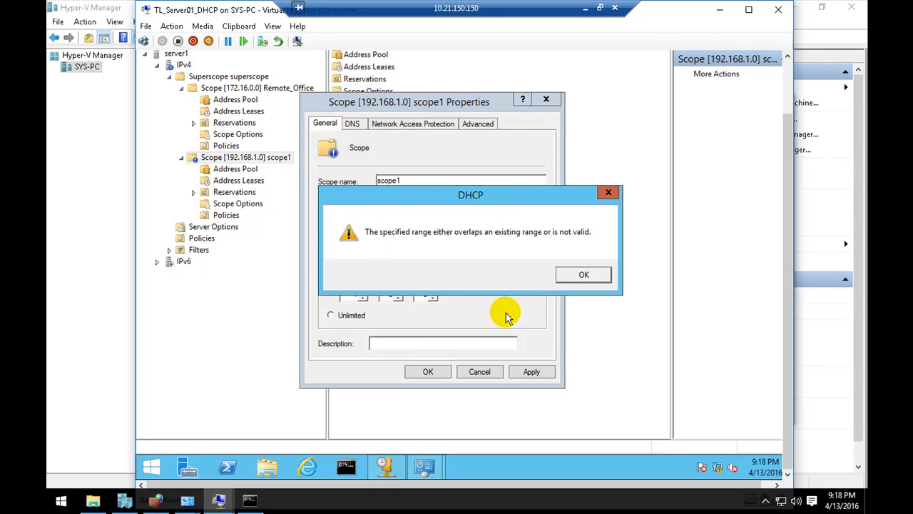
pyautogui.click(582, 274)
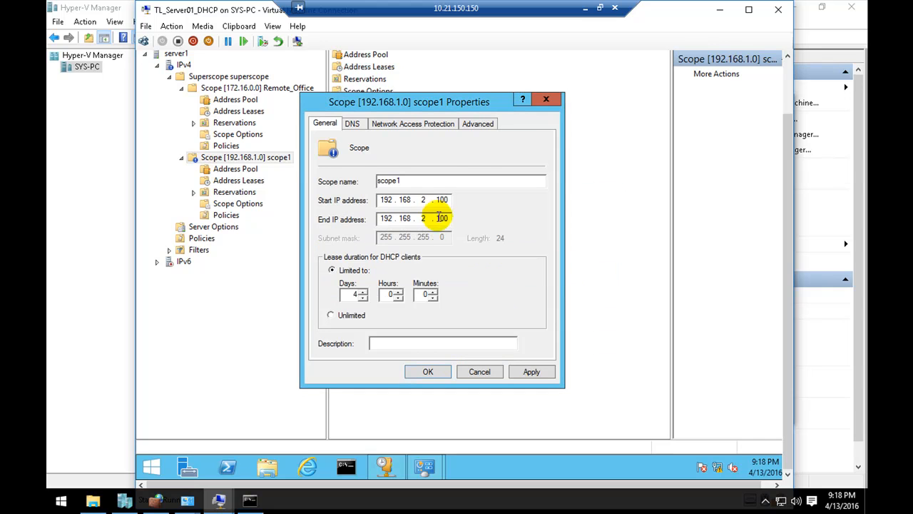
# Try to apply 192.168.2.10 as scope1's start IP address, with 192.168.2.100 as the end address.
pyautogui.doubleClick(423, 200)
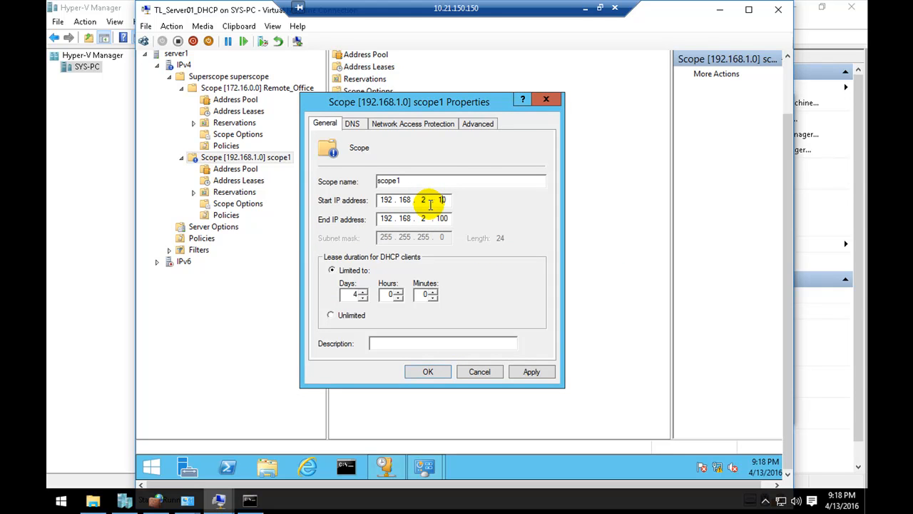
pyautogui.click(531, 372)
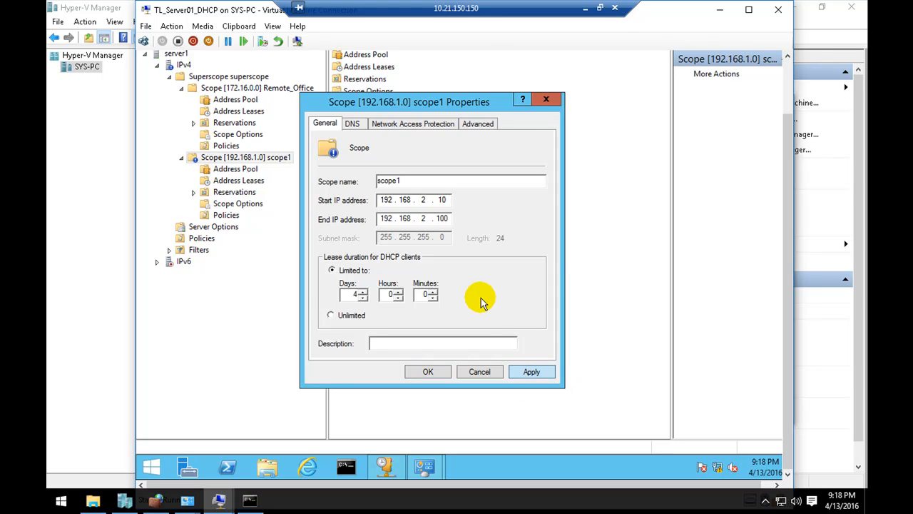
pyautogui.click(583, 274)
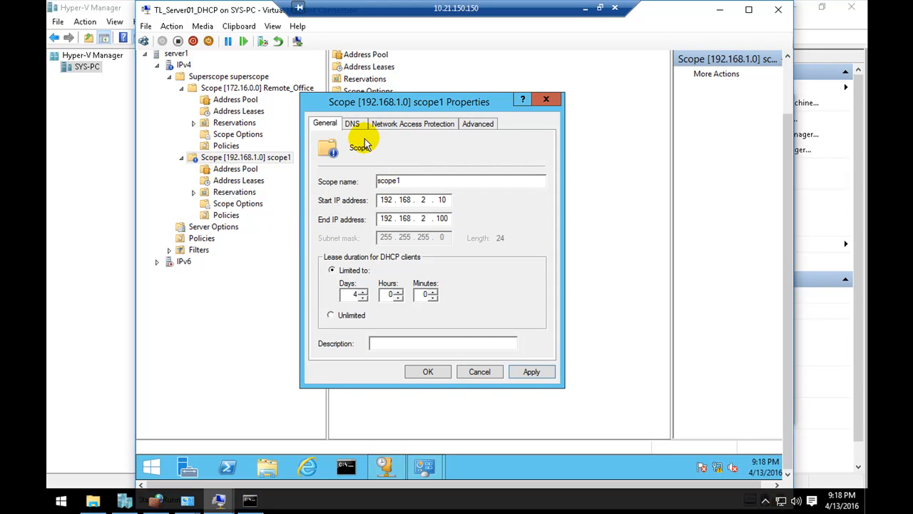
# Try to apply the address range 10.0.0.1 to 10.0.0.100 to scope1, and cancel the scope properties.
pyautogui.doubleClick(385, 199)
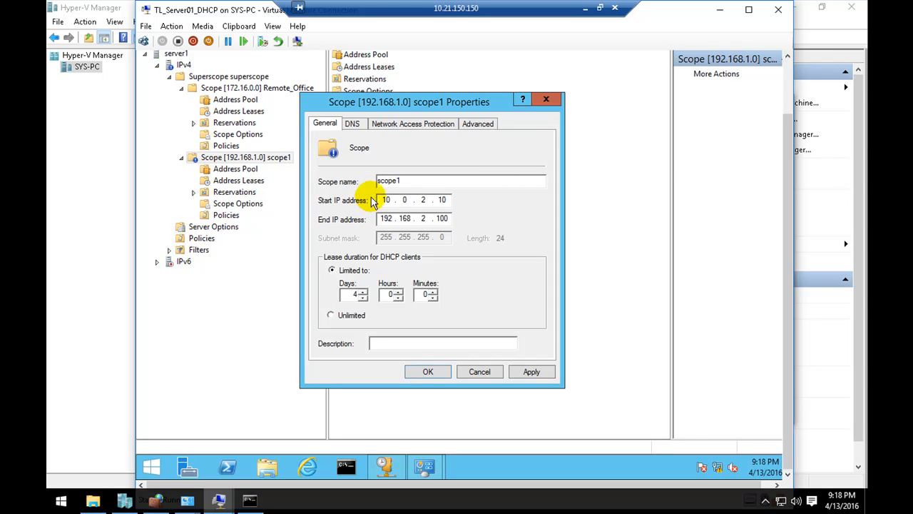
pyautogui.doubleClick(423, 199)
pyautogui.write('0')
pyautogui.doubleClick(449, 200)
pyautogui.write('1')
pyautogui.doubleClick(386, 218)
pyautogui.write('10')
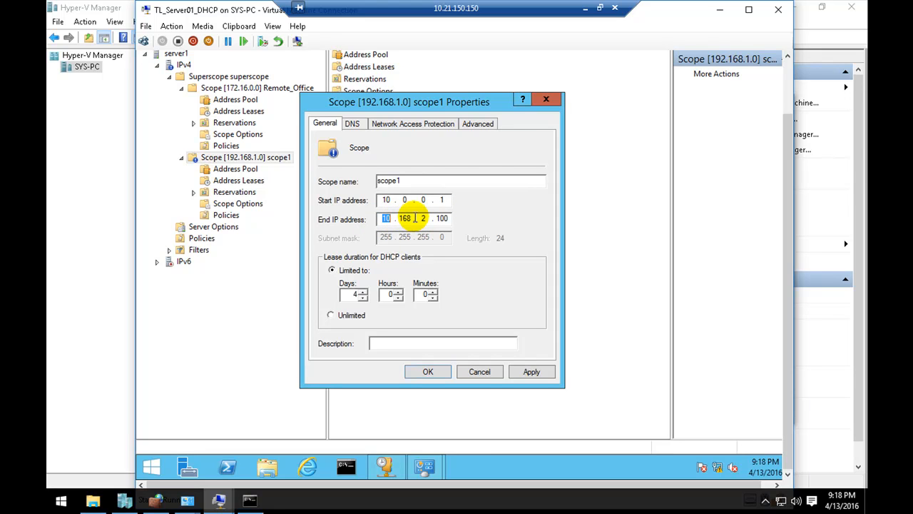
pyautogui.click(412, 218)
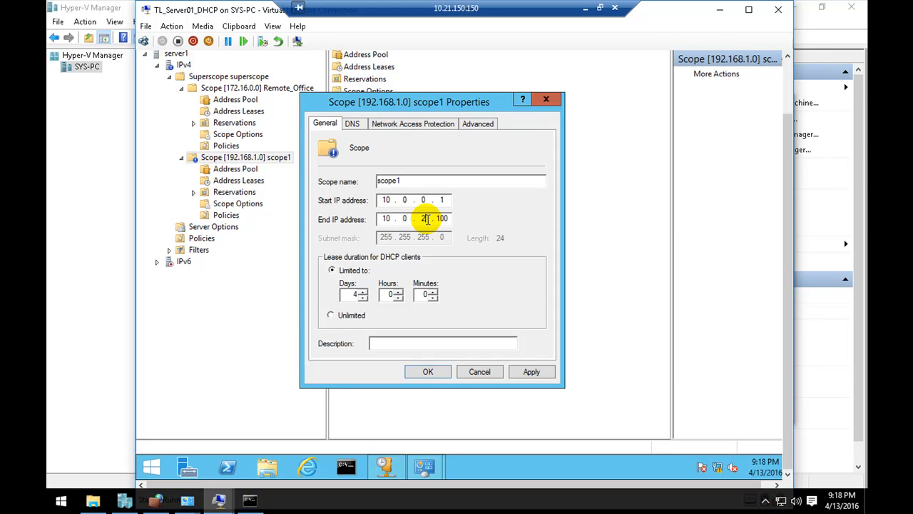
pyautogui.write('0')
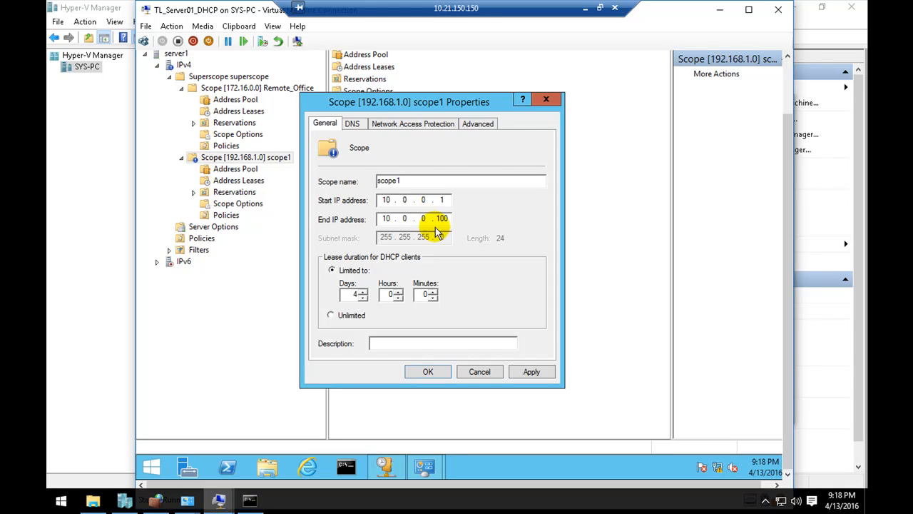
pyautogui.click(531, 372)
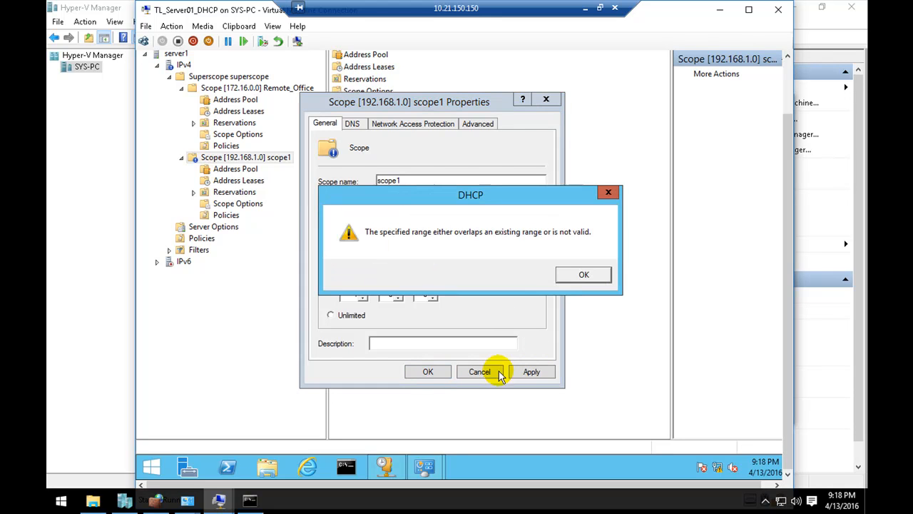
pyautogui.click(581, 275)
pyautogui.click(480, 372)
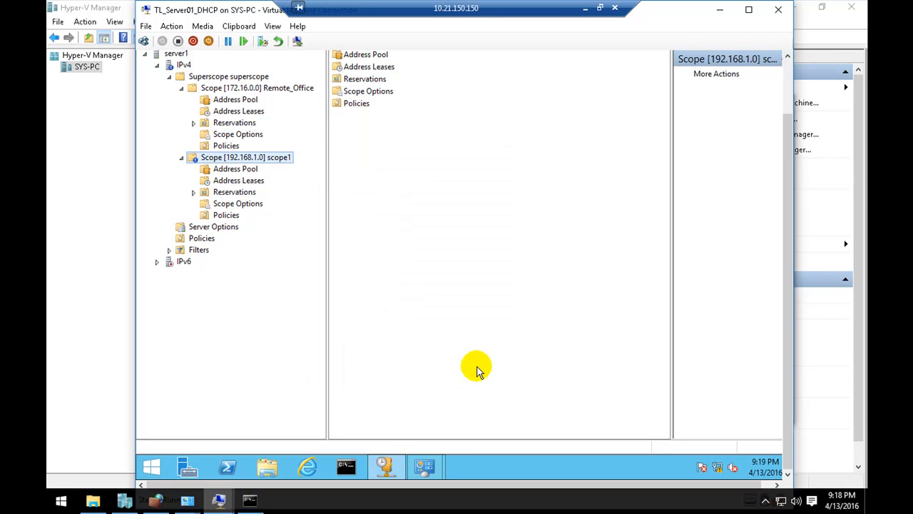
# Start a new scope under IPv4, name it scope1 and continue to its IP address range.
pyautogui.moveTo(788, 185); pyautogui.dragTo(773, 150)
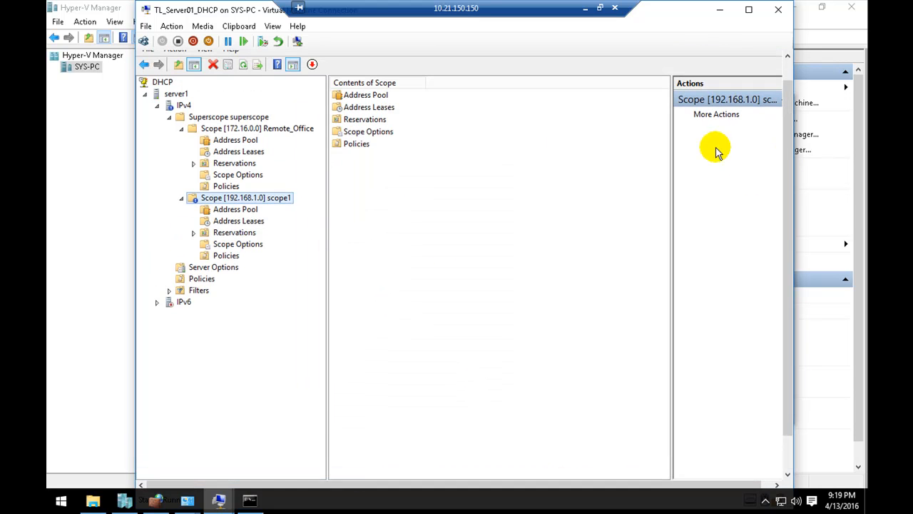
pyautogui.rightClick(183, 105)
pyautogui.click(232, 130)
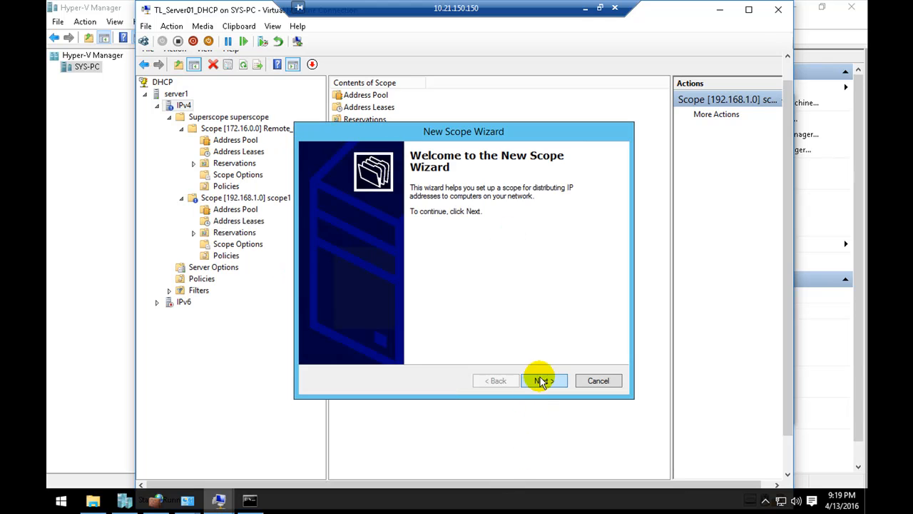
pyautogui.click(540, 380)
pyautogui.write('scope2')
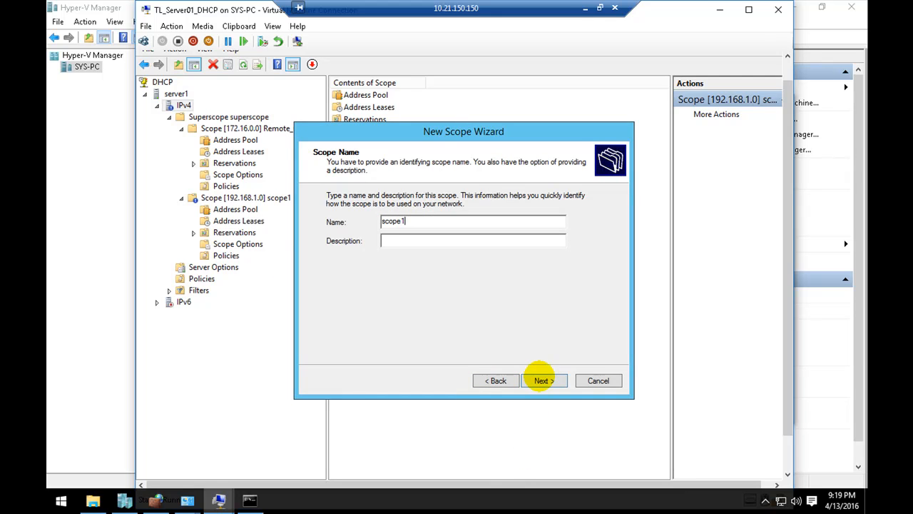
pyautogui.click(540, 380)
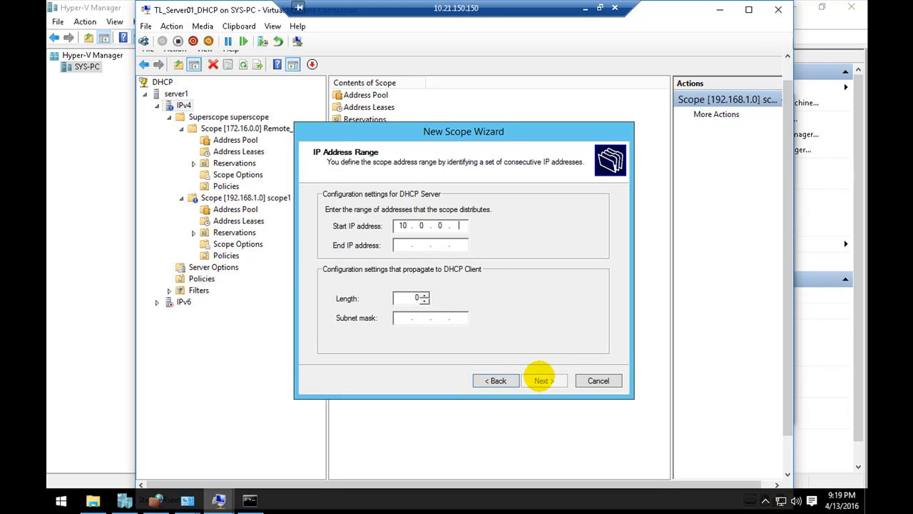
# Set the new scope's address range from 10.0.0.1 to 10.0.0.100 with the default 8-bit subnet mask.
pyautogui.write('10')
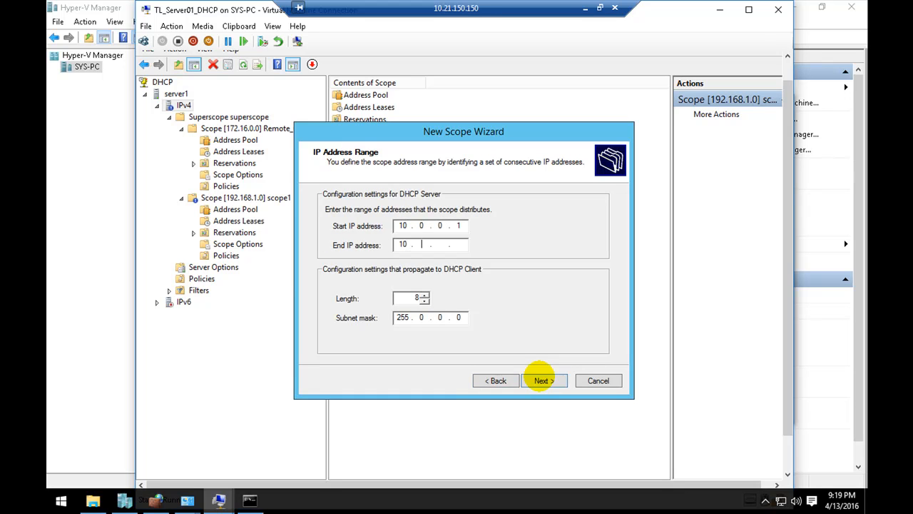
pyautogui.write('.0.0.100')
pyautogui.click(542, 380)
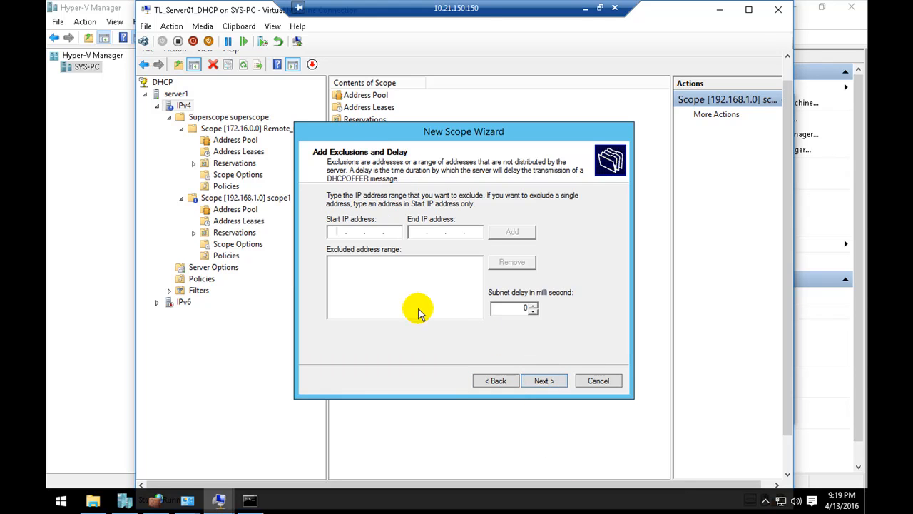
# Finish creating the scope with no exclusions and the default lease duration, without configuring its DHCP options.
pyautogui.click(543, 380)
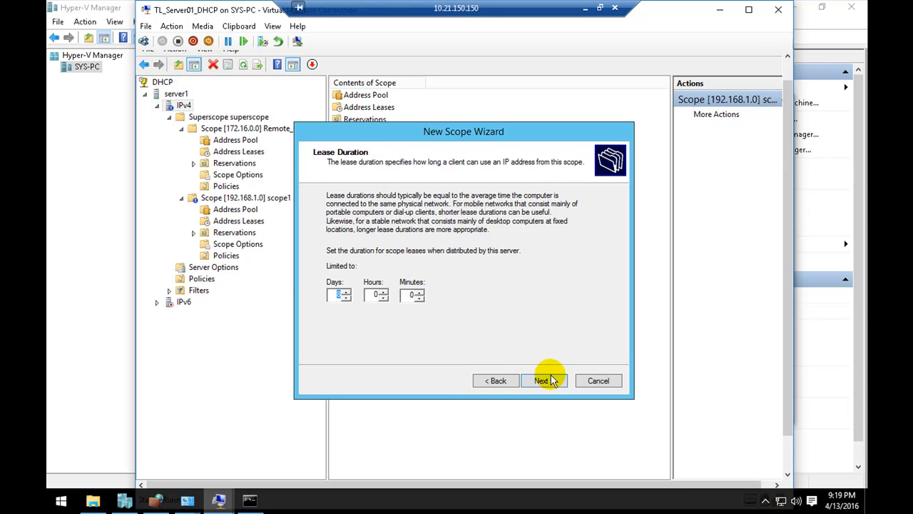
pyautogui.click(546, 380)
pyautogui.click(412, 283)
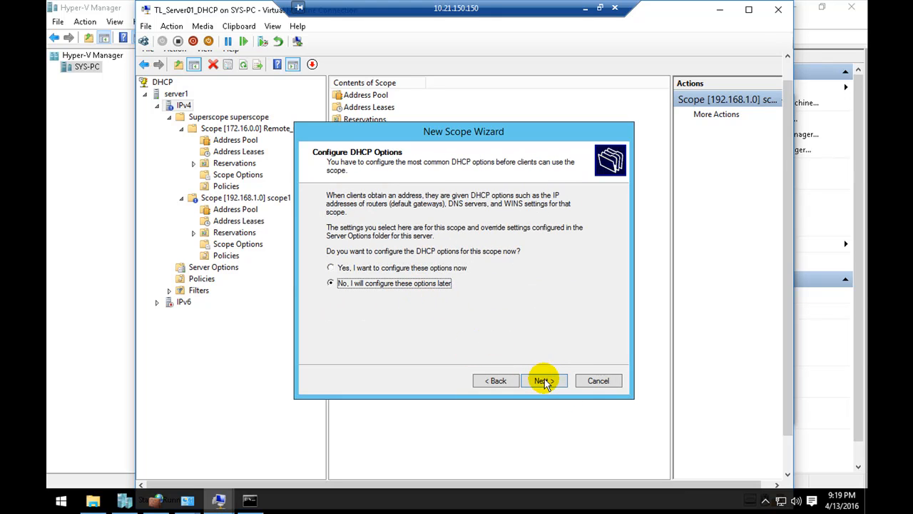
pyautogui.click(543, 380)
pyautogui.click(544, 380)
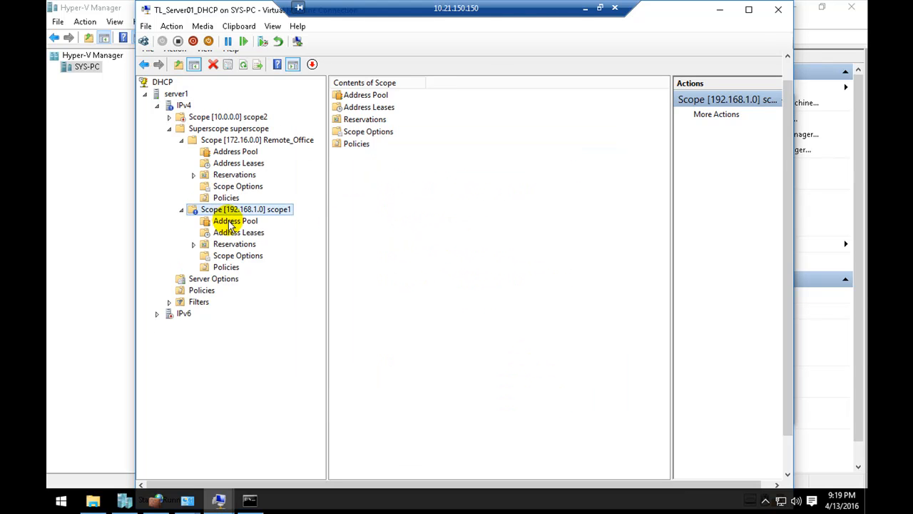
# Expand the 10.0.0.0 scope named scope2 and activate it.
pyautogui.doubleClick(207, 117)
pyautogui.rightClick(222, 119)
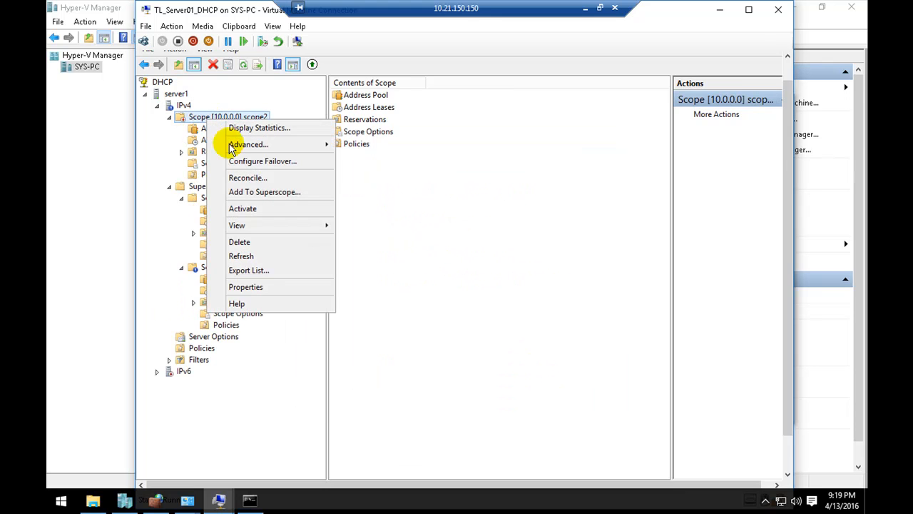
pyautogui.click(248, 212)
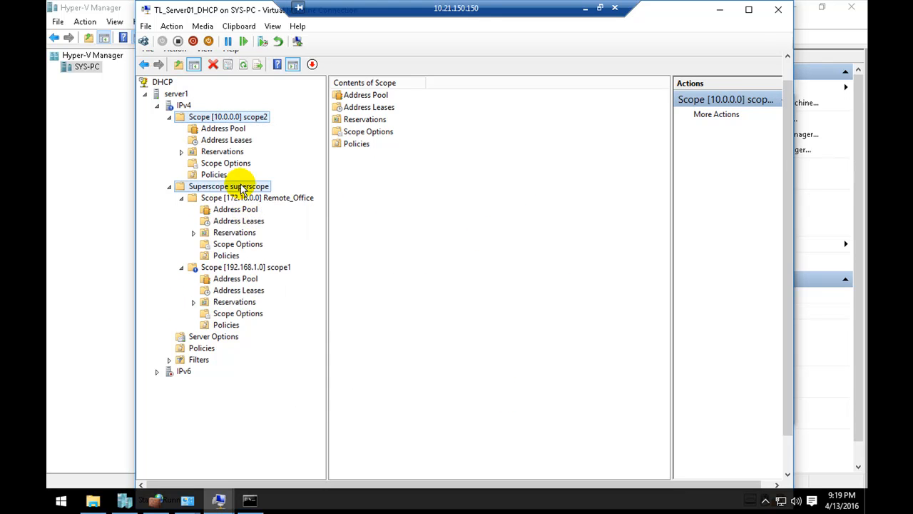
# Delete the superscope that groups Remote_Office and scope1, and confirm the deletion.
pyautogui.rightClick(241, 187)
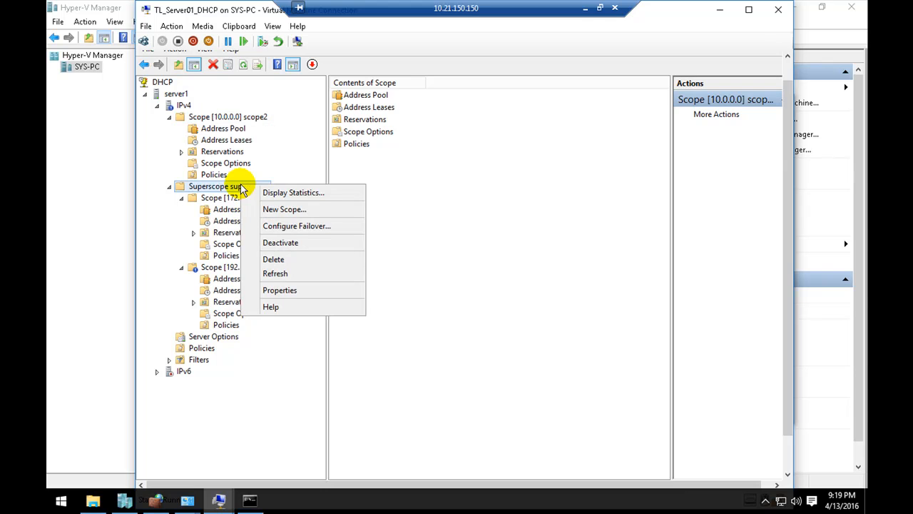
pyautogui.click(289, 260)
pyautogui.click(525, 313)
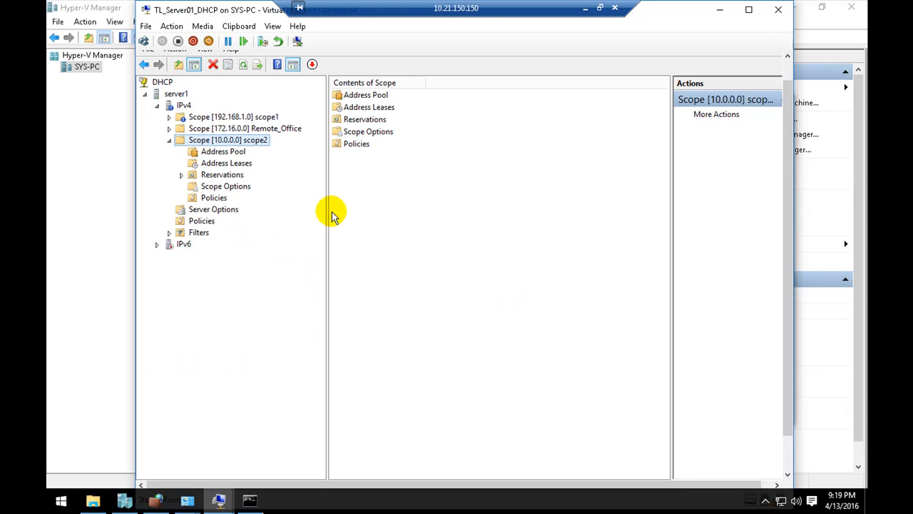
pyautogui.rightClick(207, 117)
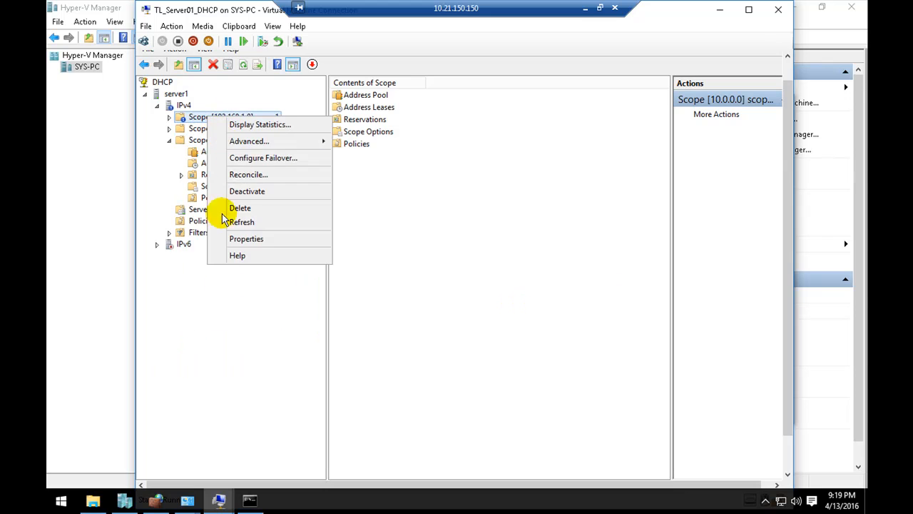
pyautogui.click(229, 291)
pyautogui.rightClick(179, 106)
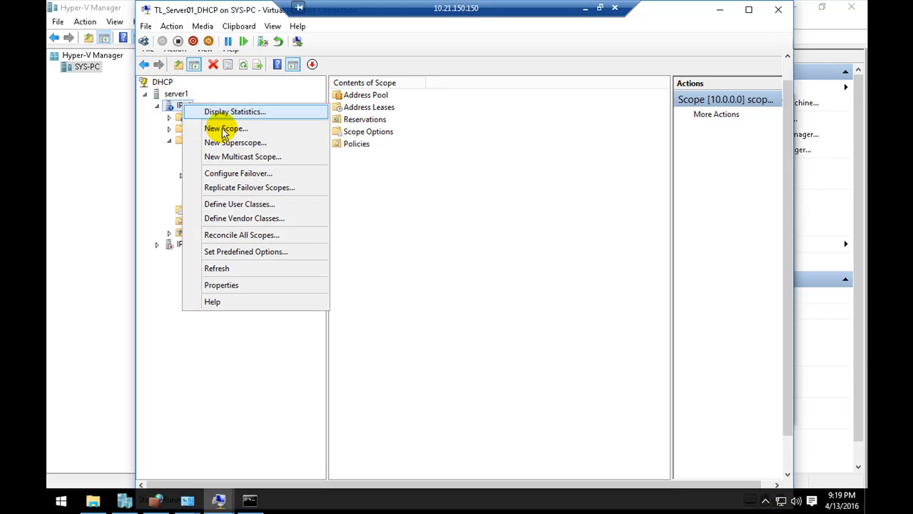
pyautogui.click(414, 193)
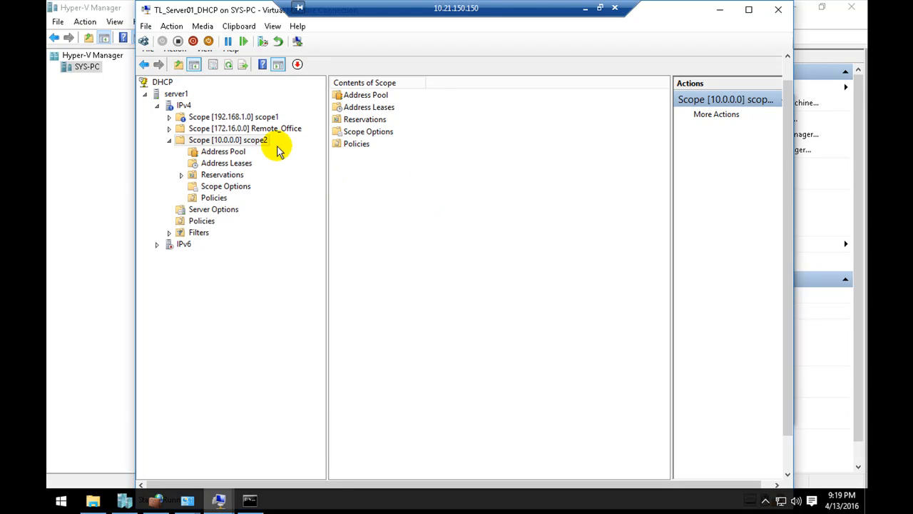
# Start a new superscope under IPv4 and name it scper.
pyautogui.rightClick(184, 105)
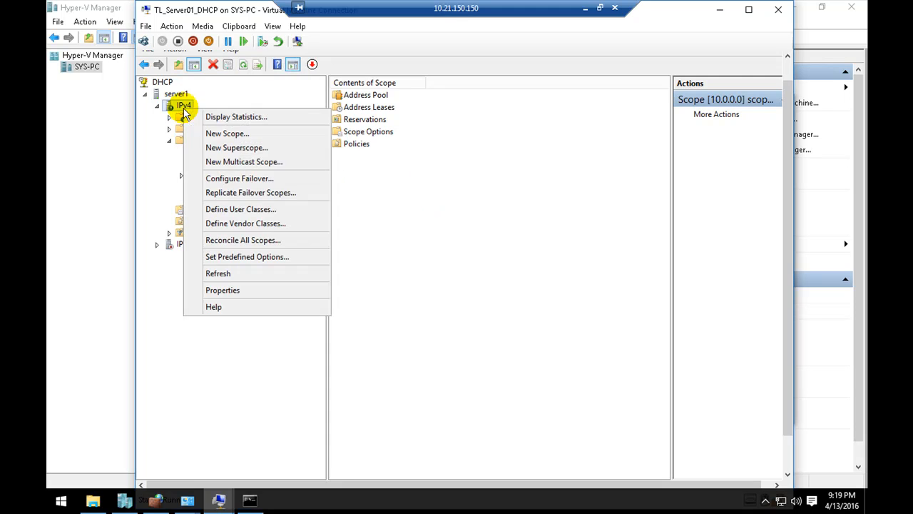
pyautogui.click(258, 148)
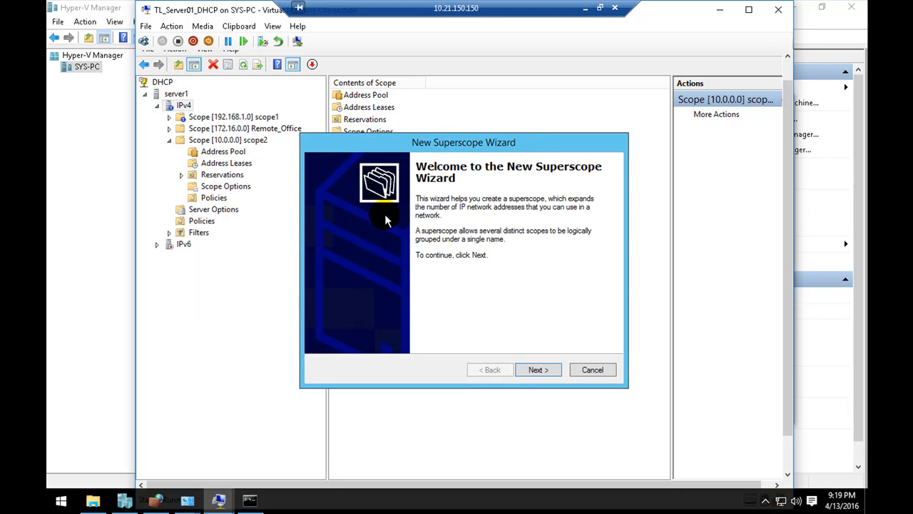
pyautogui.press('Return')
pyautogui.write('sup')
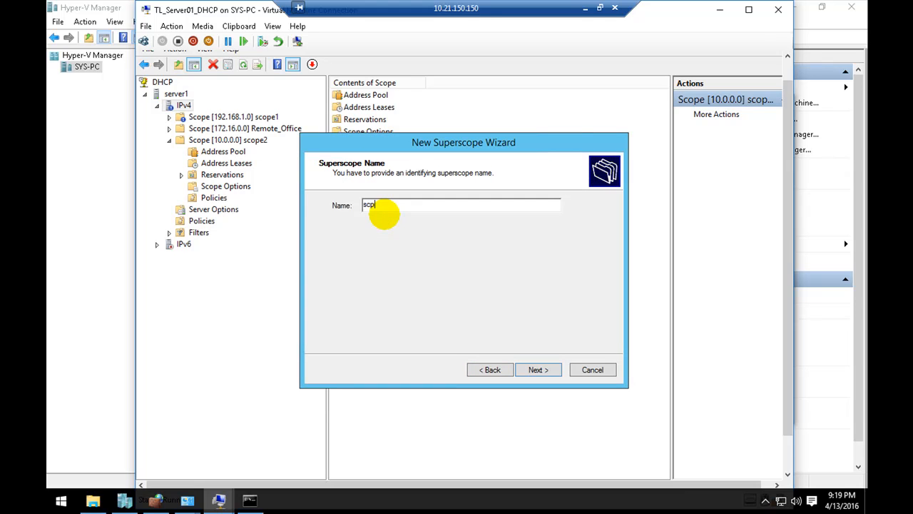
pyautogui.write('cper')
pyautogui.press('Return')
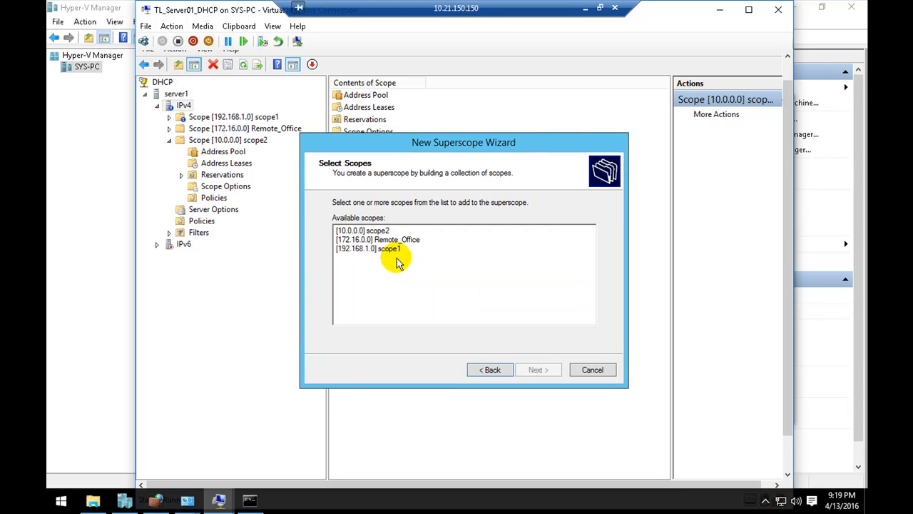
# Add the scopes [10.0.0.0] scope2 and [172.16.0.0] Remote_Office to the superscope and finish creating it.
pyautogui.click(365, 231)
pyautogui.keyDown('ctrl'); pyautogui.click(375, 240); pyautogui.keyUp('ctrl')
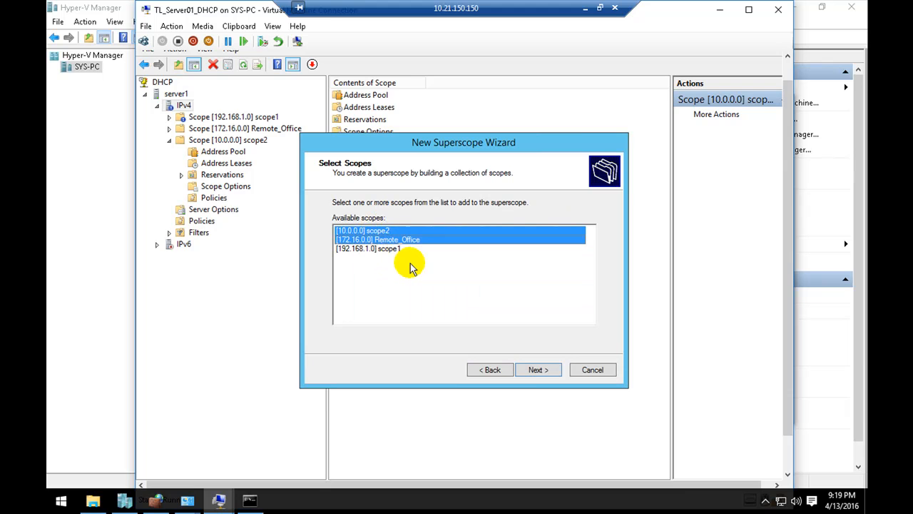
pyautogui.click(535, 370)
pyautogui.click(535, 369)
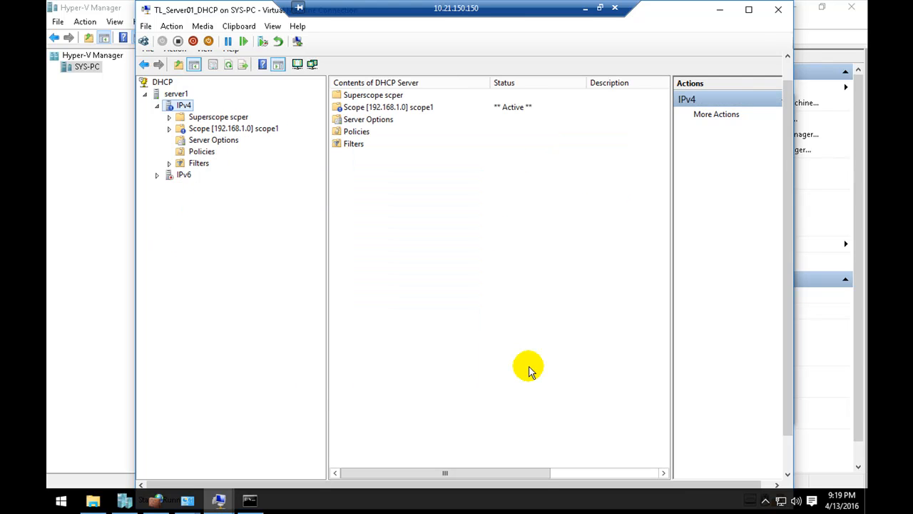
# Expand Superscope scper and examine the contents of its member scopes, scope2 and Remote_Office.
pyautogui.rightClick(199, 130)
pyautogui.click(246, 248)
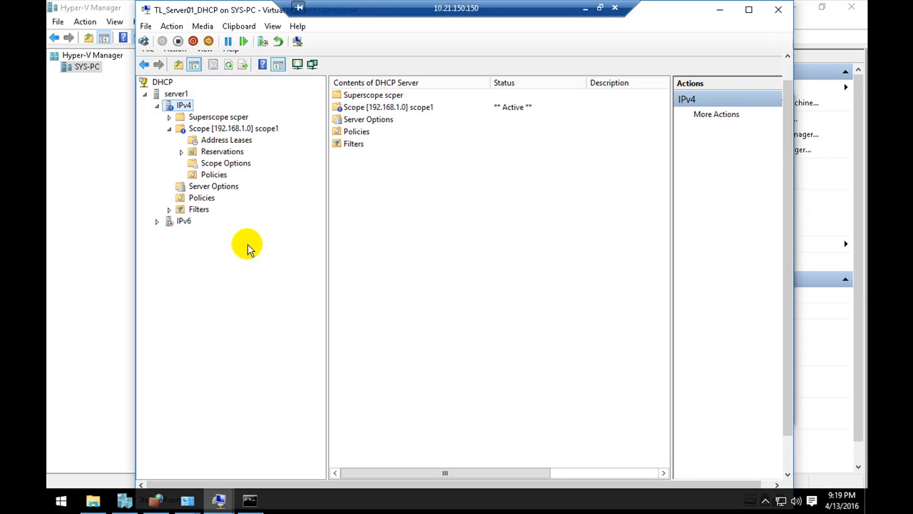
pyautogui.click(169, 128)
pyautogui.click(169, 117)
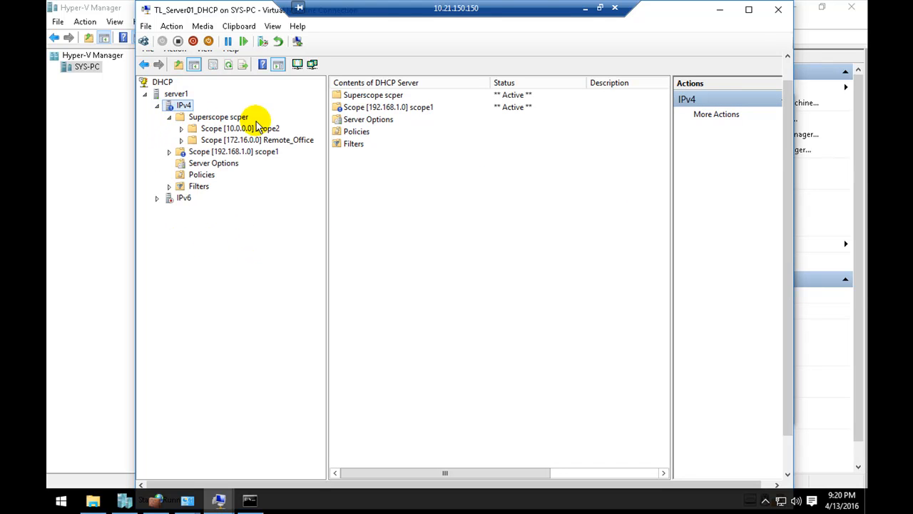
pyautogui.doubleClick(246, 129)
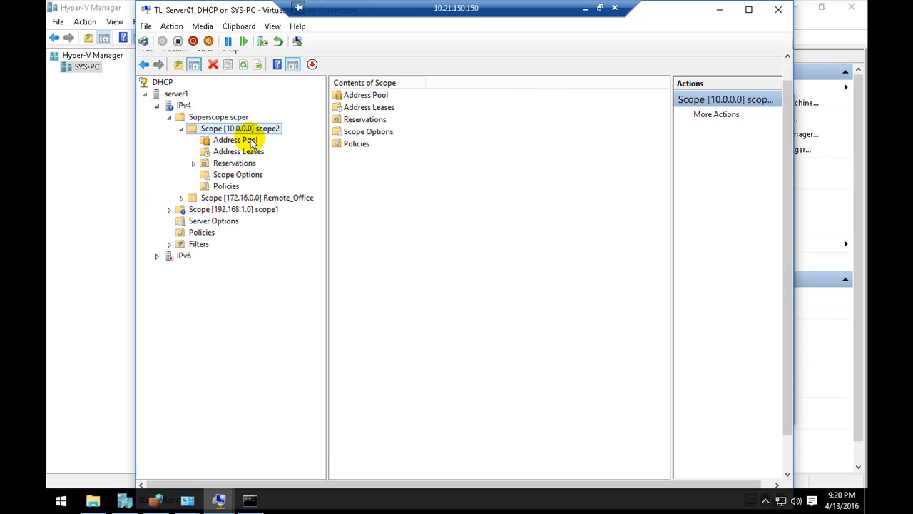
pyautogui.click(264, 197)
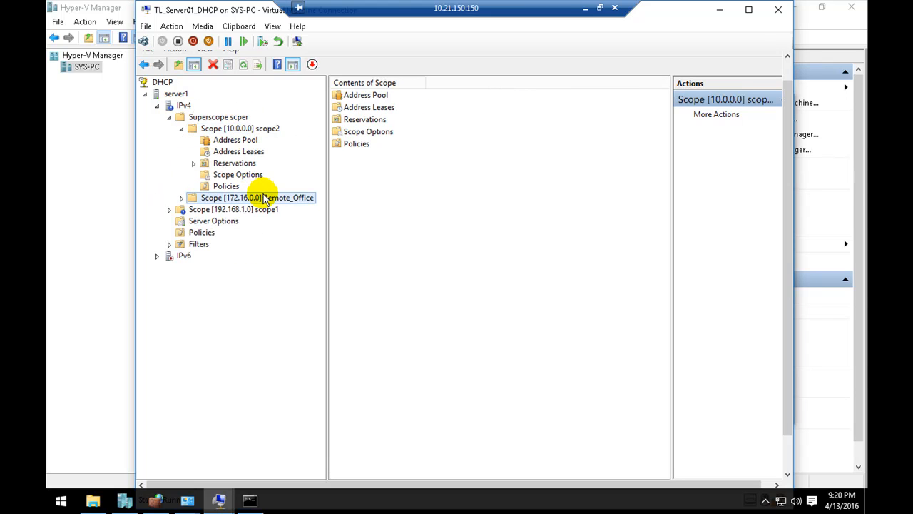
pyautogui.doubleClick(265, 199)
pyautogui.click(244, 131)
pyautogui.click(268, 201)
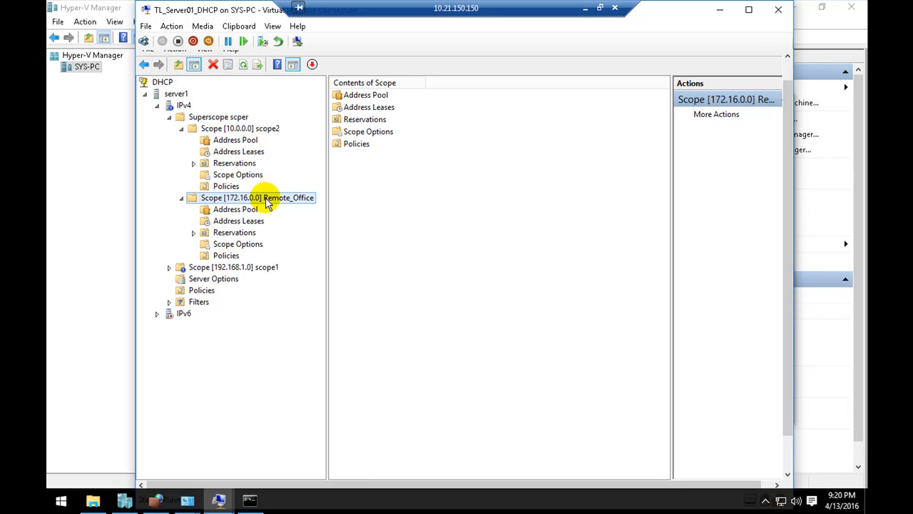
pyautogui.click(249, 131)
pyautogui.click(280, 197)
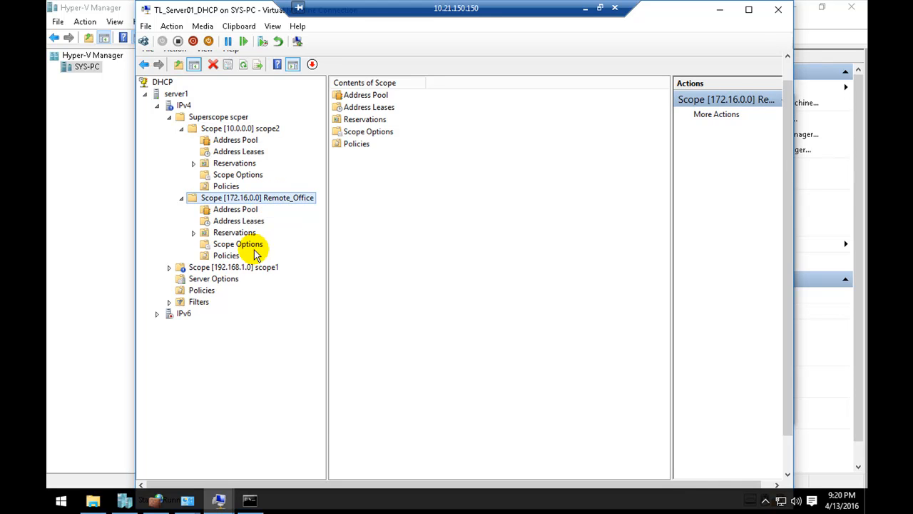
# Delete the [192.168.1.0] scope1 scope outside the superscope and confirm its removal.
pyautogui.rightClick(264, 267)
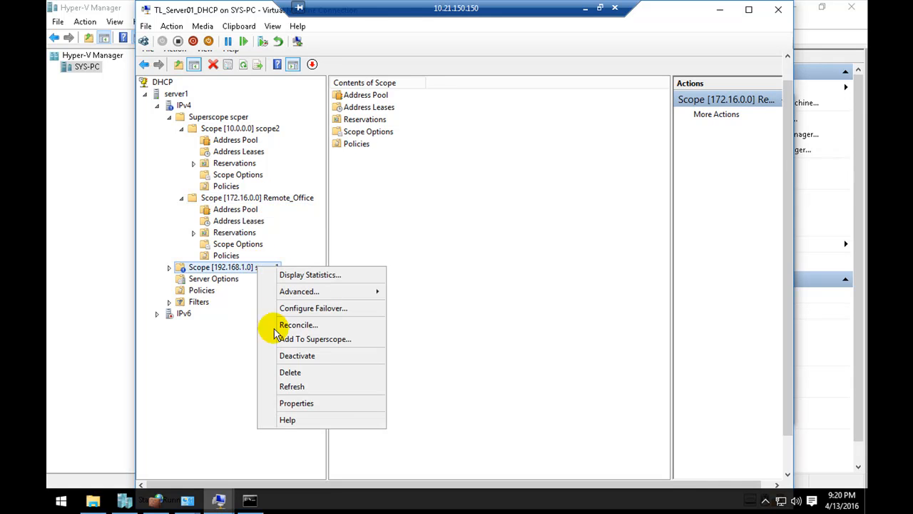
pyautogui.click(290, 373)
pyautogui.click(526, 313)
pyautogui.click(526, 317)
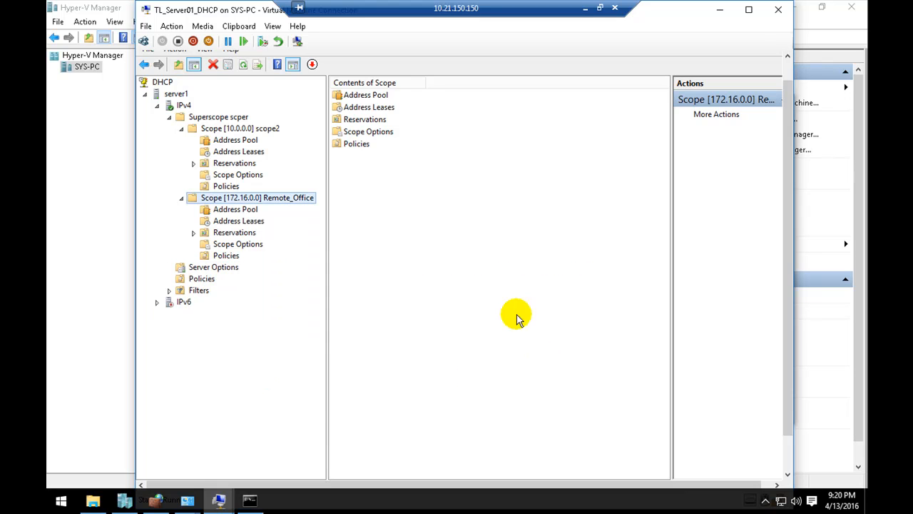
# Review Superscope scper and the status of the scopes grouped in it.
pyautogui.click(237, 127)
pyautogui.click(265, 198)
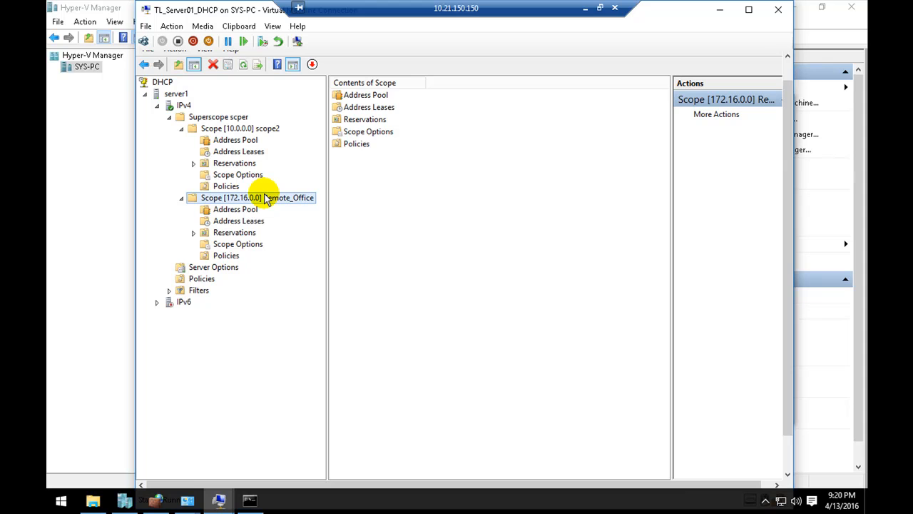
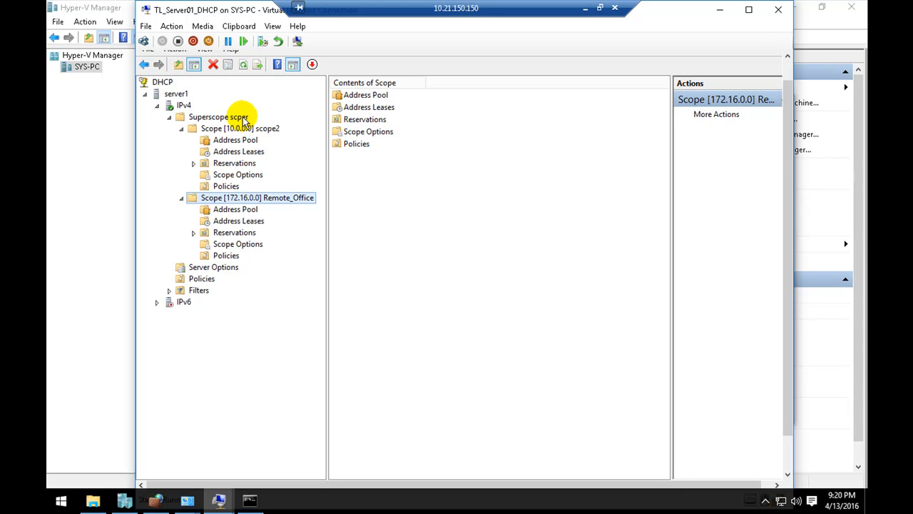
pyautogui.click(240, 117)
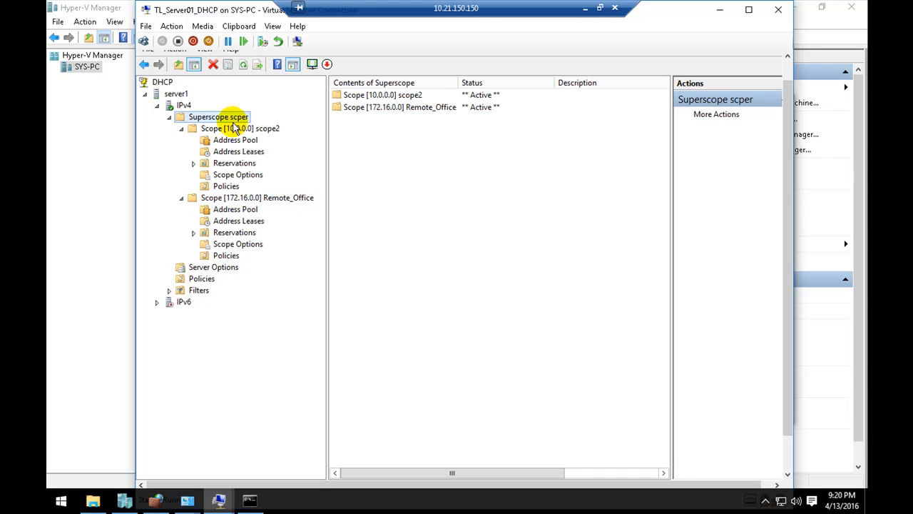
pyautogui.click(243, 129)
pyautogui.click(249, 198)
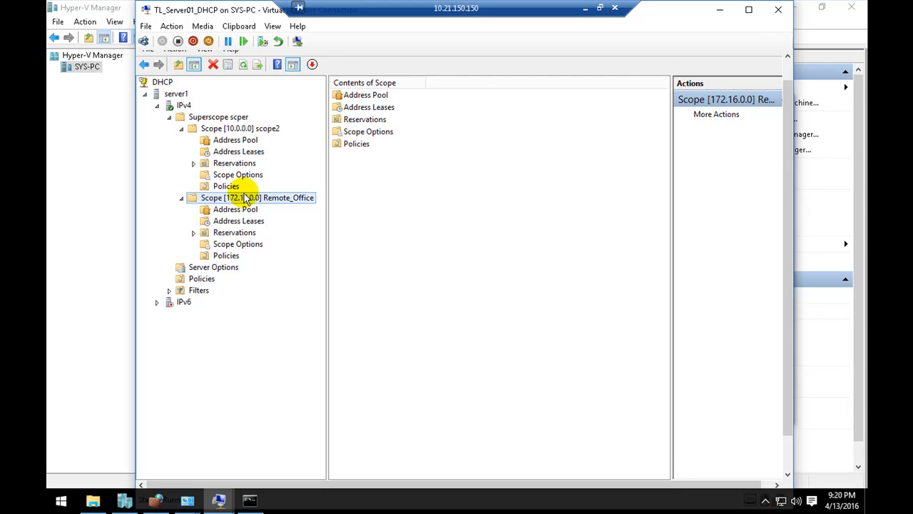
# Check the IPv4 address in the server's Ethernet connection details, close them, and return to Superscope scper in the DHCP console.
pyautogui.rightClick(718, 465)
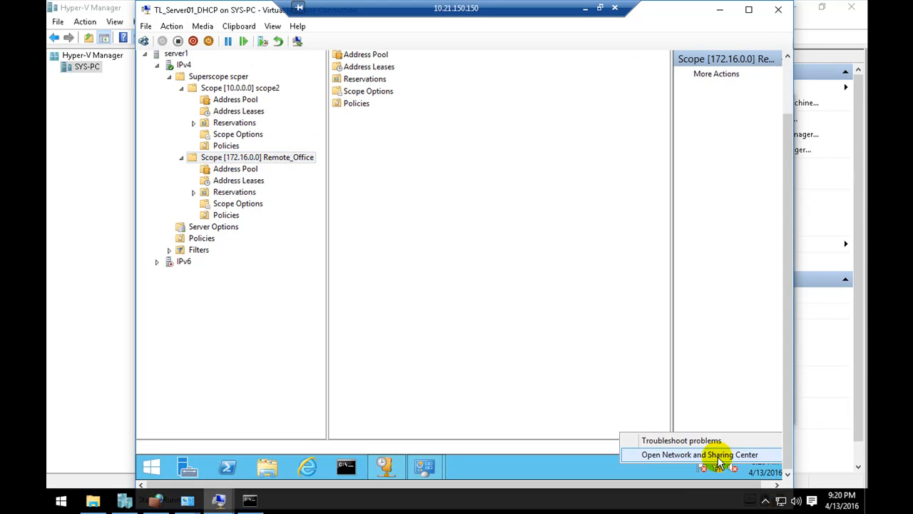
pyautogui.click(718, 455)
pyautogui.click(664, 164)
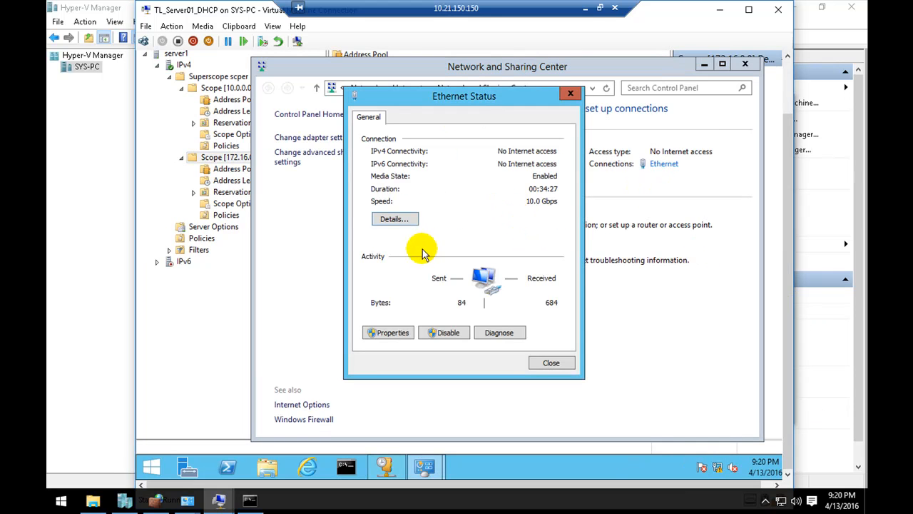
pyautogui.click(391, 219)
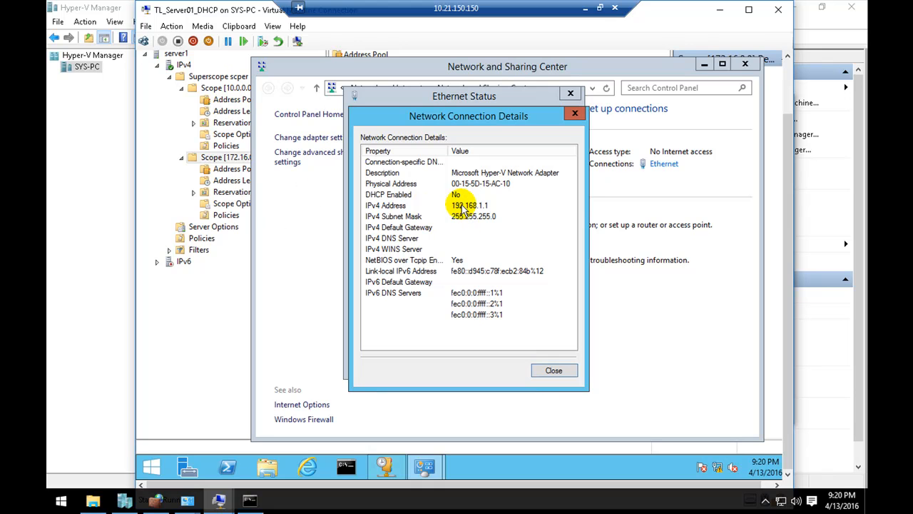
pyautogui.click(562, 371)
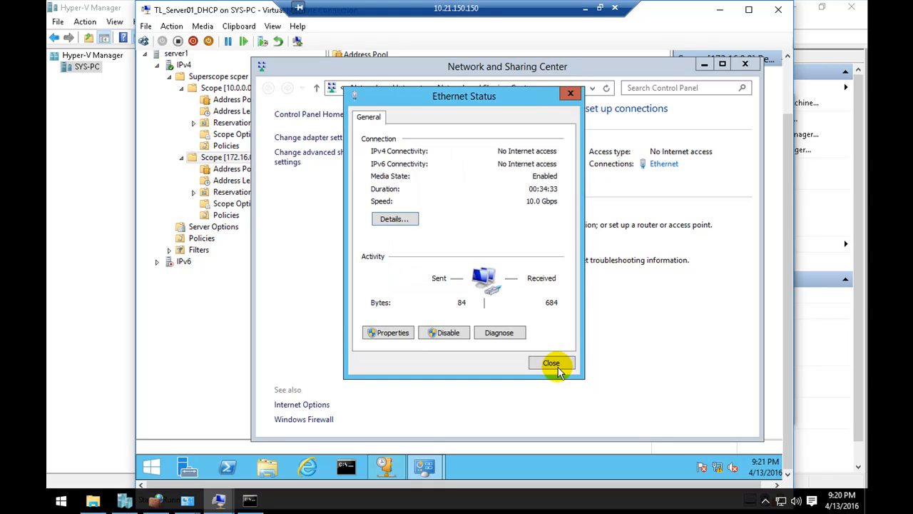
pyautogui.click(550, 362)
pyautogui.click(214, 316)
pyautogui.click(219, 77)
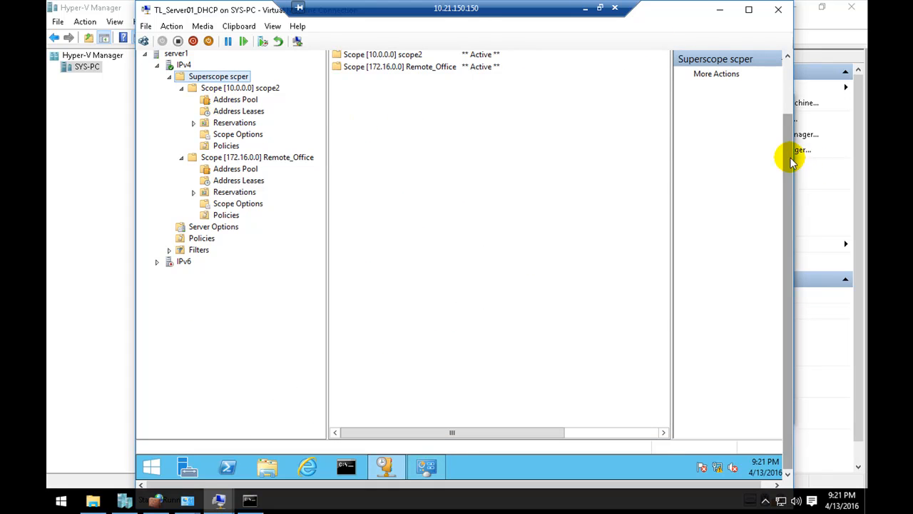
# Delete the superscope scper from the IPv4 node and confirm its removal.
pyautogui.moveTo(792, 164); pyautogui.dragTo(791, 140)
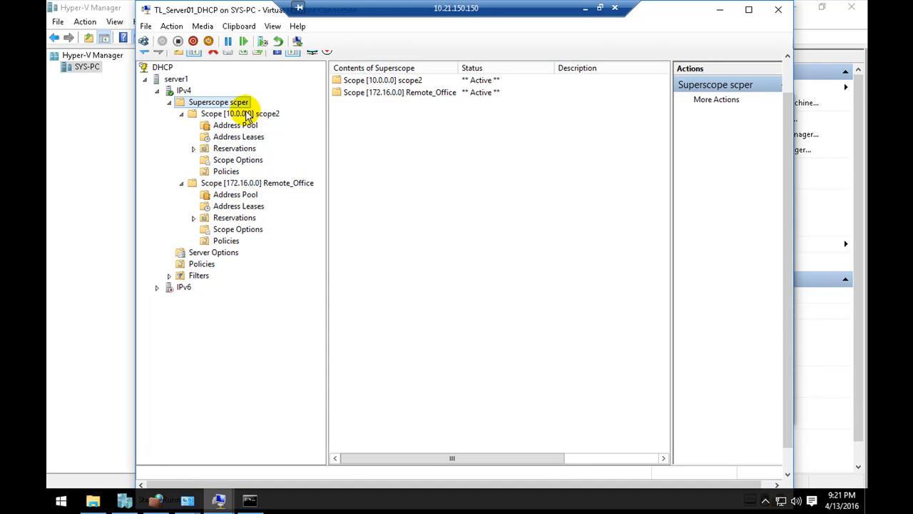
pyautogui.rightClick(254, 184)
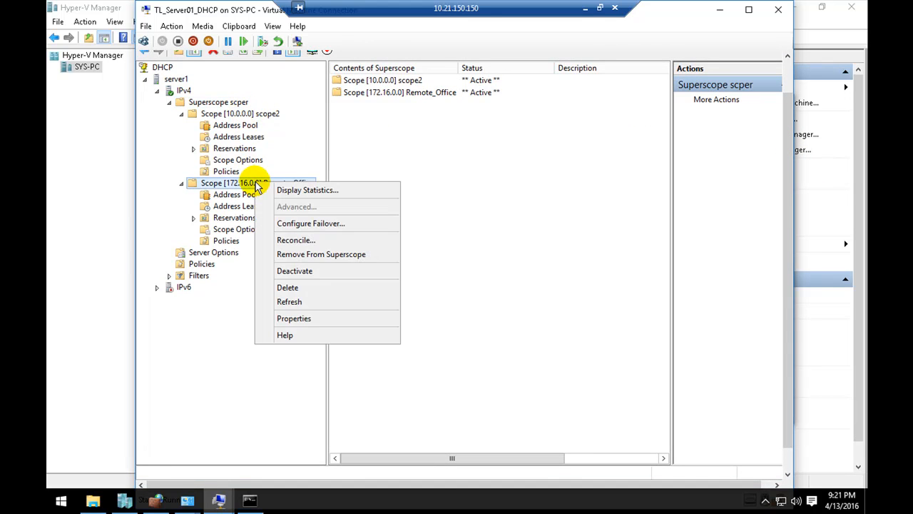
pyautogui.rightClick(218, 106)
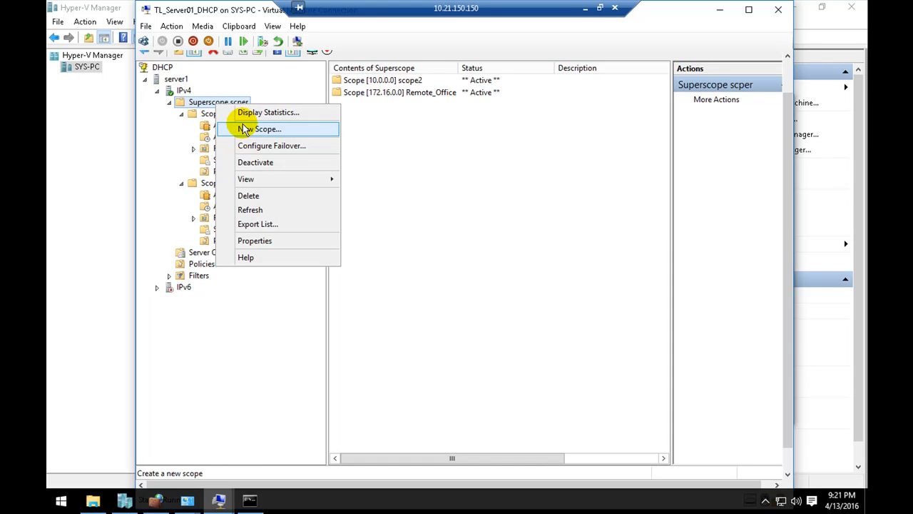
pyautogui.click(436, 154)
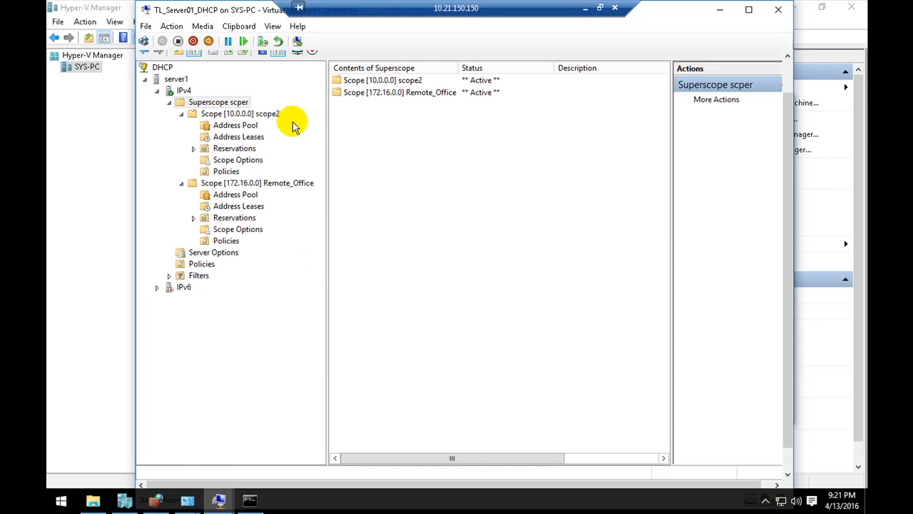
pyautogui.rightClick(231, 109)
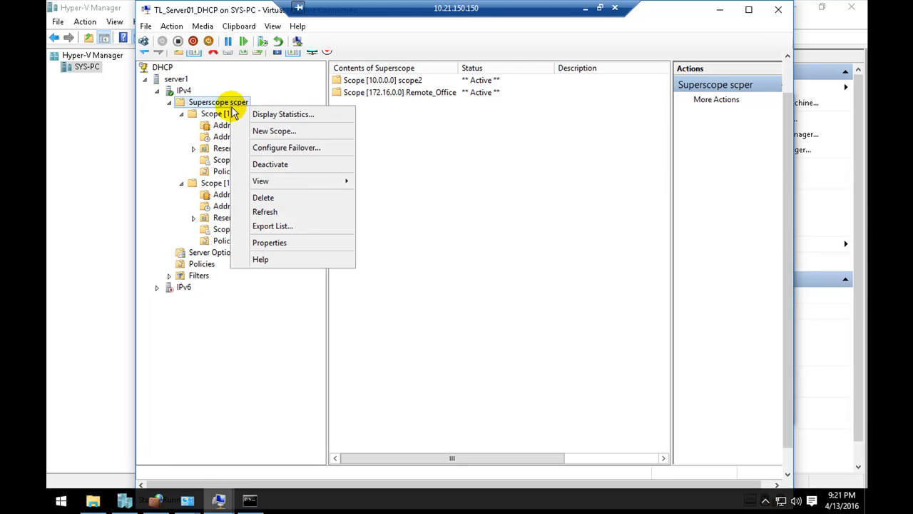
pyautogui.click(285, 198)
pyautogui.click(527, 302)
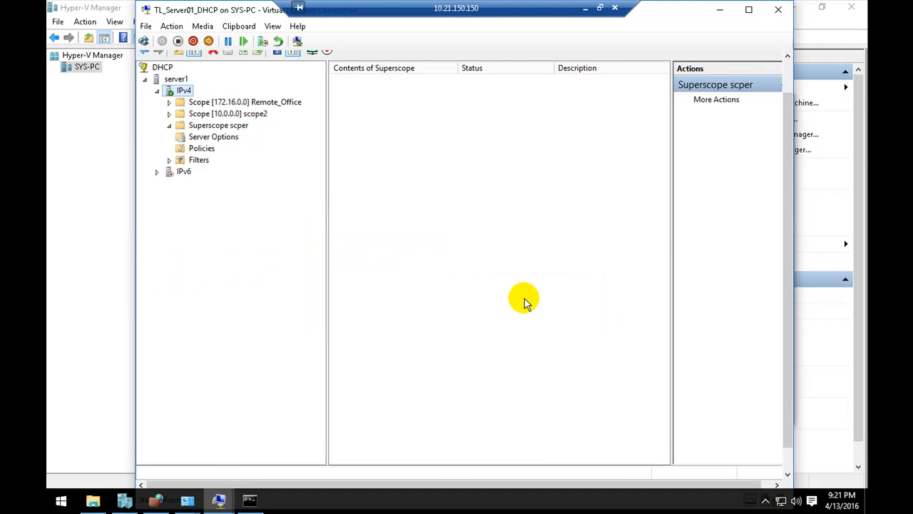
# Delete the active [10.0.0.0] scope2 scope and confirm its removal.
pyautogui.click(222, 104)
pyautogui.rightClick(232, 116)
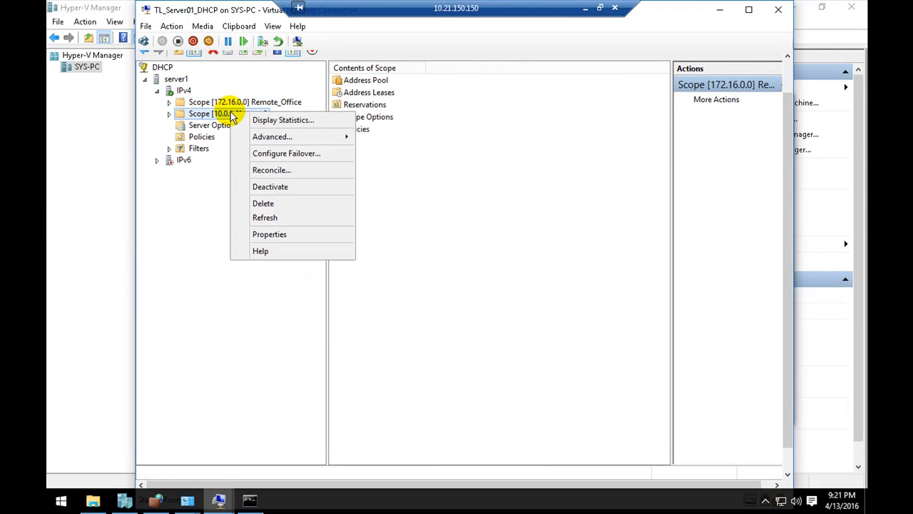
pyautogui.click(285, 203)
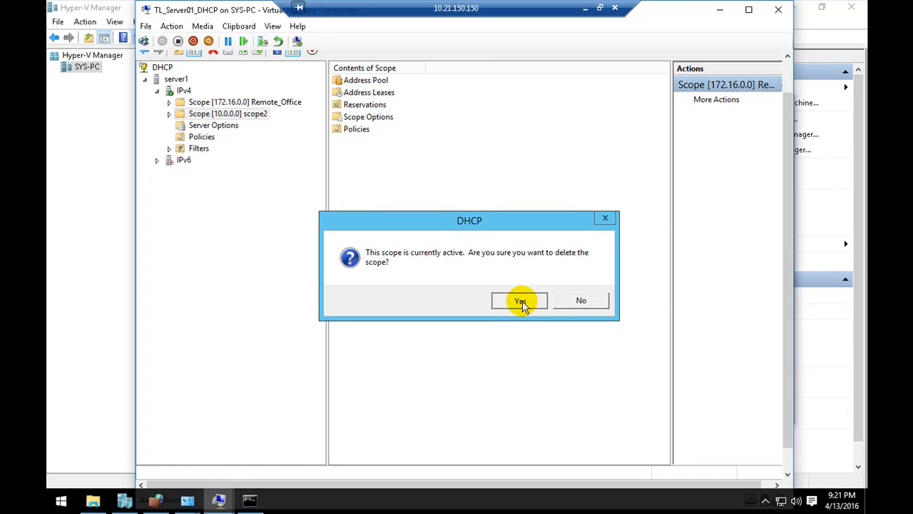
pyautogui.click(522, 303)
pyautogui.rightClick(195, 115)
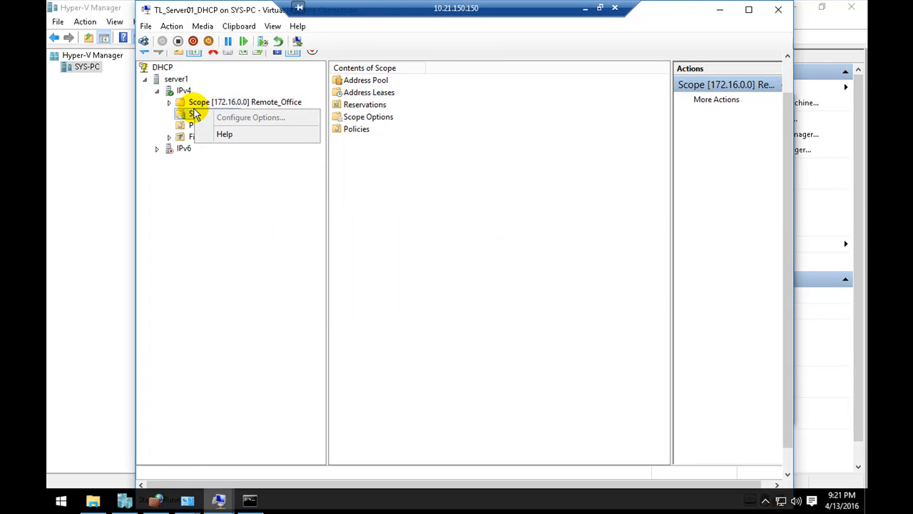
pyautogui.rightClick(193, 105)
pyautogui.click(185, 177)
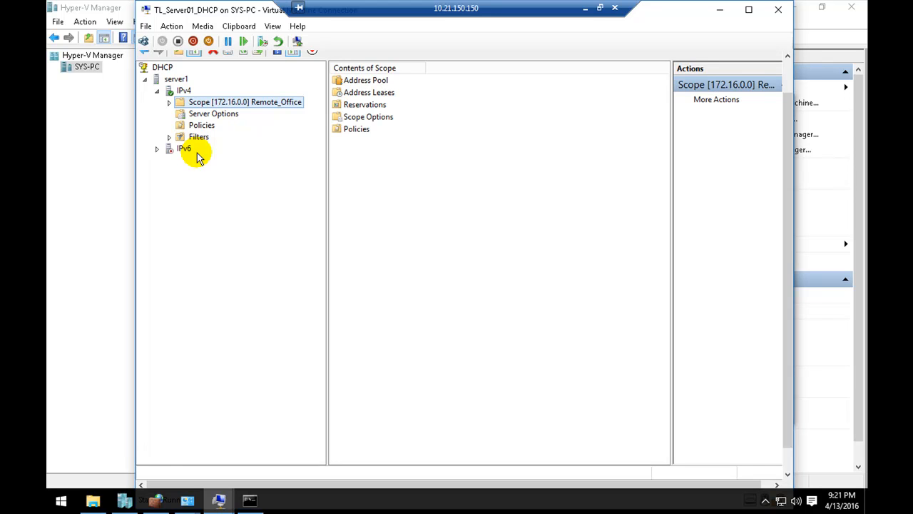
pyautogui.click(193, 114)
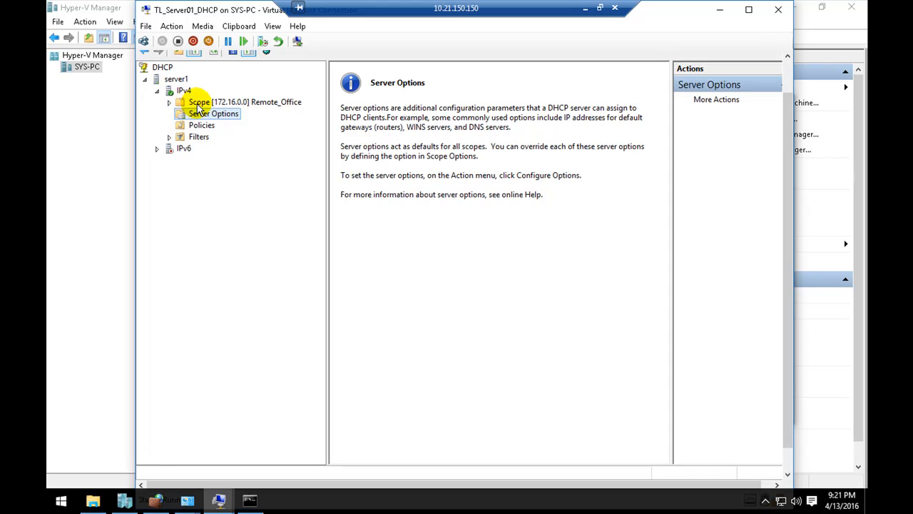
pyautogui.click(193, 103)
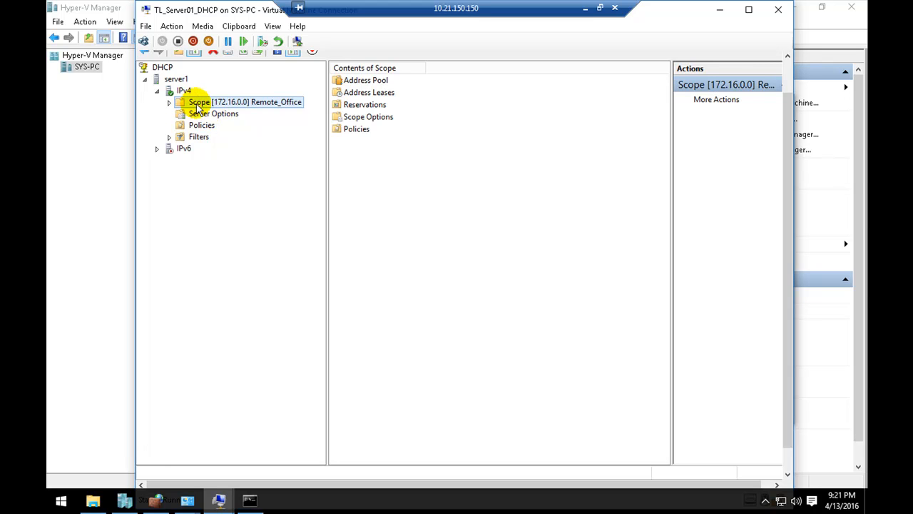
pyautogui.rightClick(194, 105)
# Start a new IPv4 scope and name it scope2.
pyautogui.rightClick(182, 91)
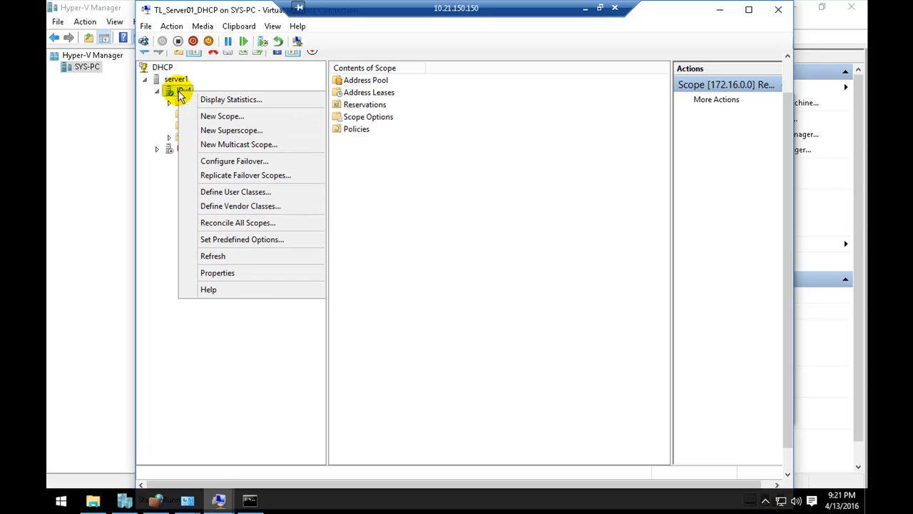
pyautogui.click(213, 116)
pyautogui.click(545, 363)
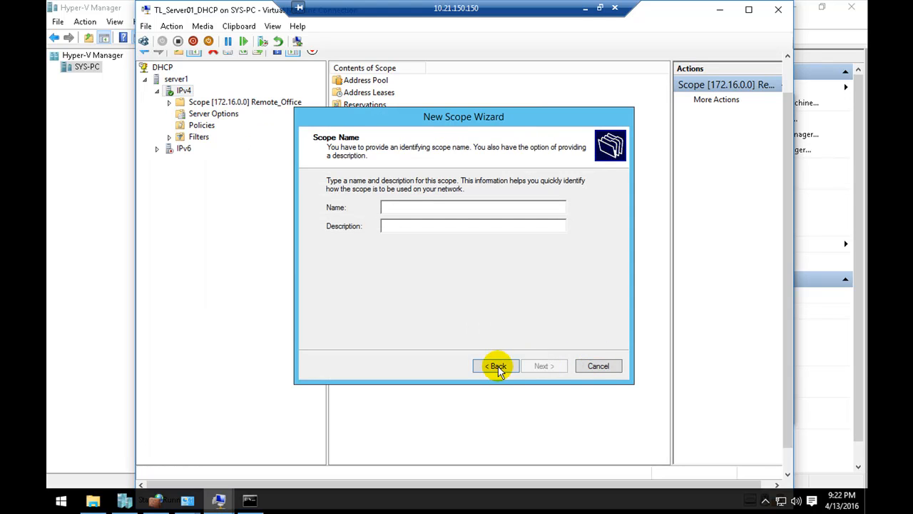
pyautogui.write('scop')
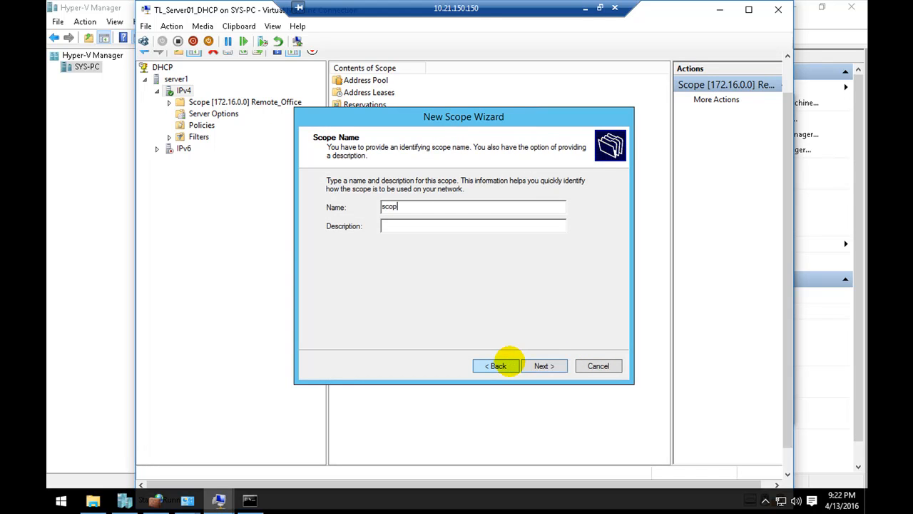
pyautogui.write('e2')
pyautogui.press('Return')
# Set the new scope's address range to start at 192.168.1.10 and end at 192.168.1.10, keeping the proposed subnet mask.
pyautogui.write('192 . 168 . 1 . ')
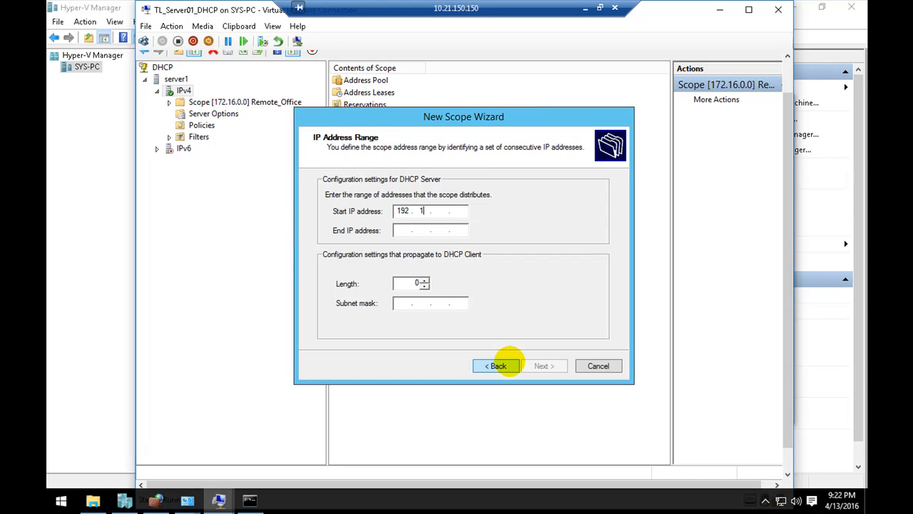
pyautogui.write('10')
pyautogui.press('Tab')
pyautogui.write('192.168.1.')
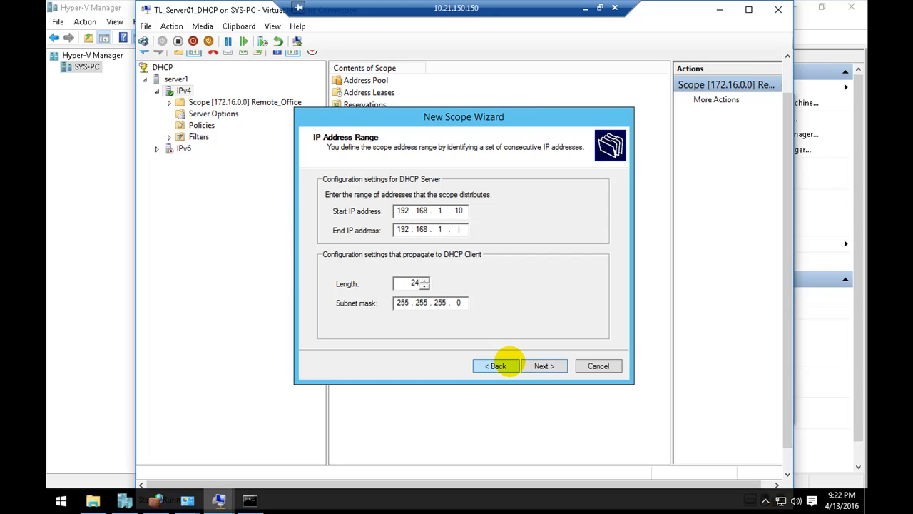
pyautogui.write('10')
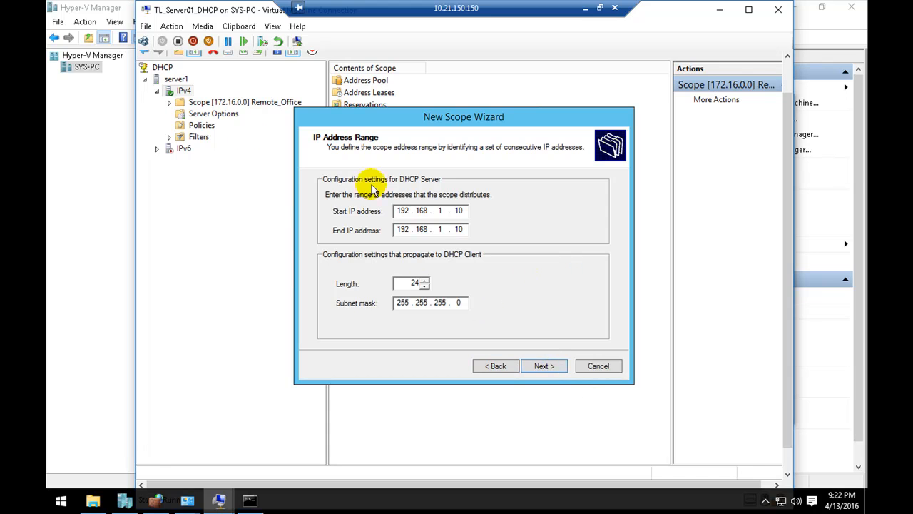
pyautogui.click(543, 365)
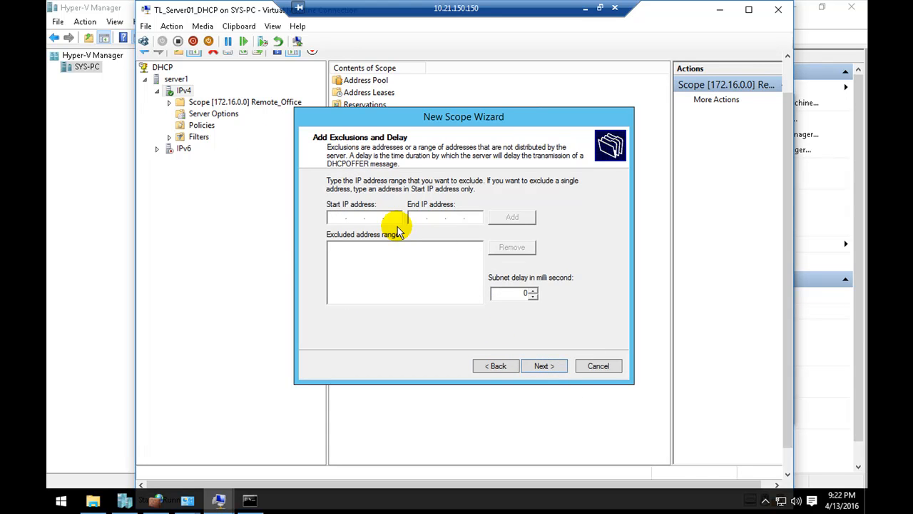
# Accept the default exclusions and lease duration, and add 192.168.1.133 as the scope's default gateway.
pyautogui.click(543, 366)
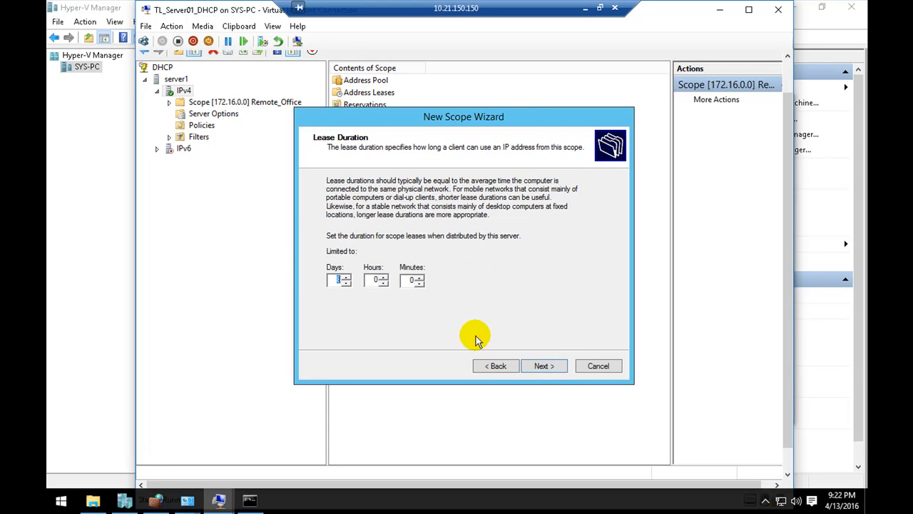
pyautogui.click(543, 366)
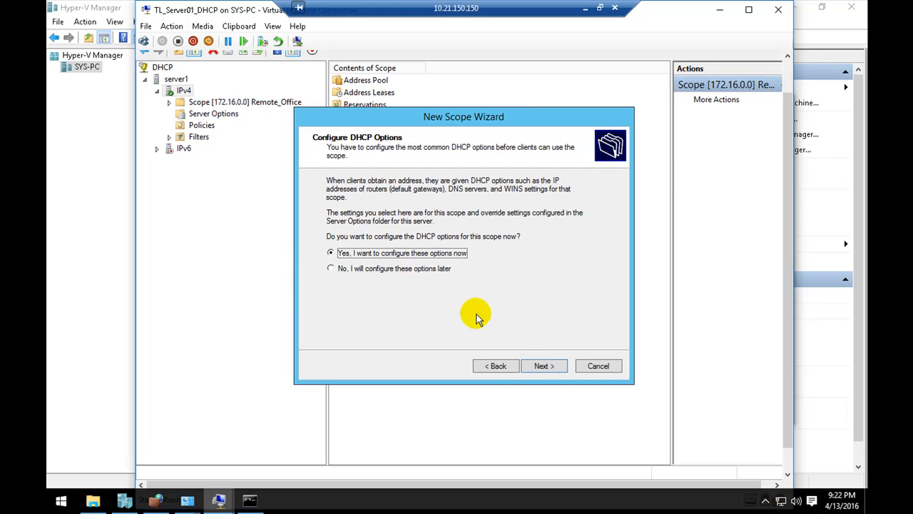
pyautogui.click(542, 366)
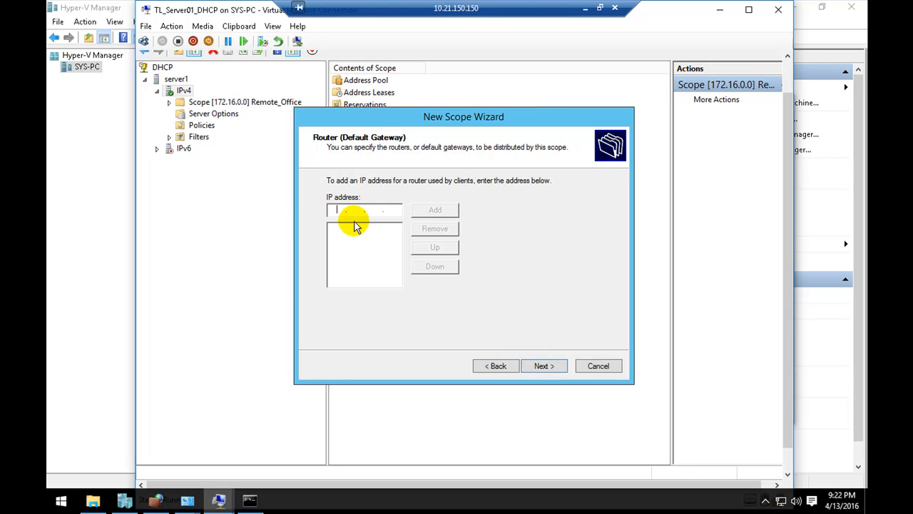
pyautogui.write('192.168.1.133')
pyautogui.click(432, 210)
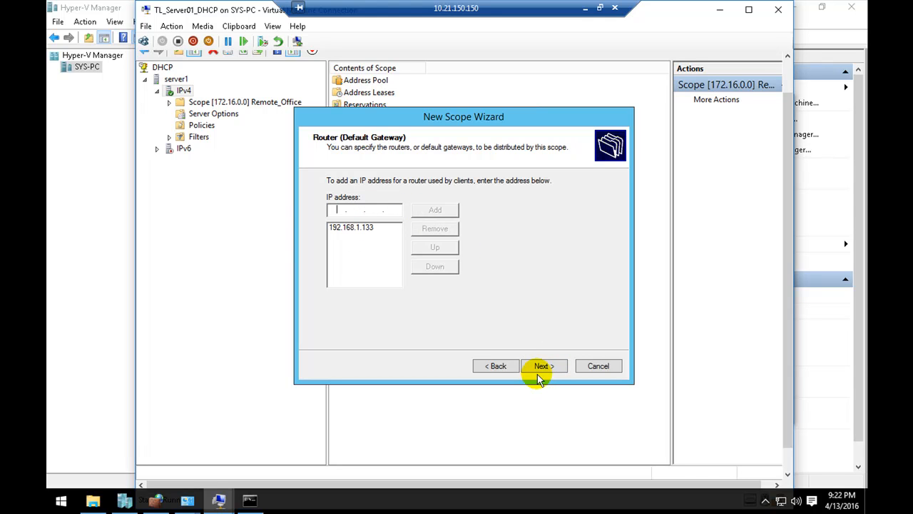
pyautogui.click(542, 366)
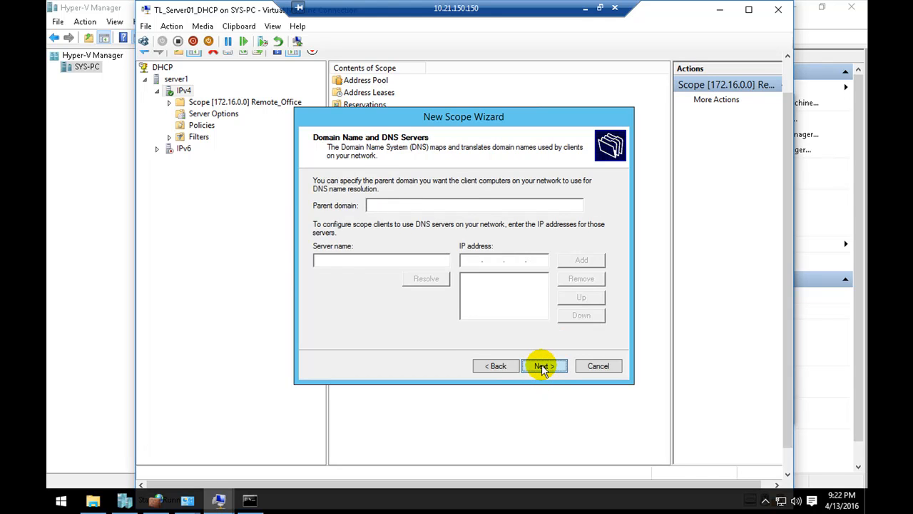
# Leave the domain, DNS and WINS settings blank, and finish the new scope with immediate activation.
pyautogui.click(542, 366)
pyautogui.click(542, 366)
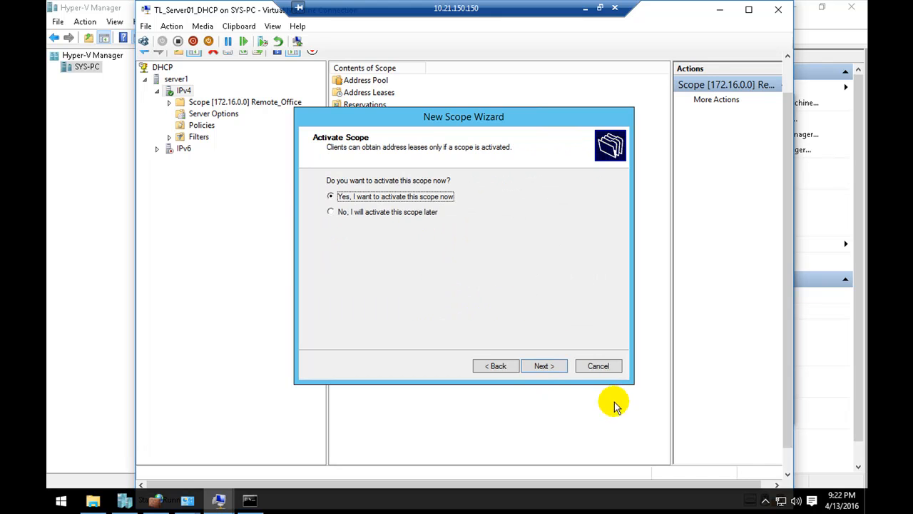
pyautogui.click(547, 367)
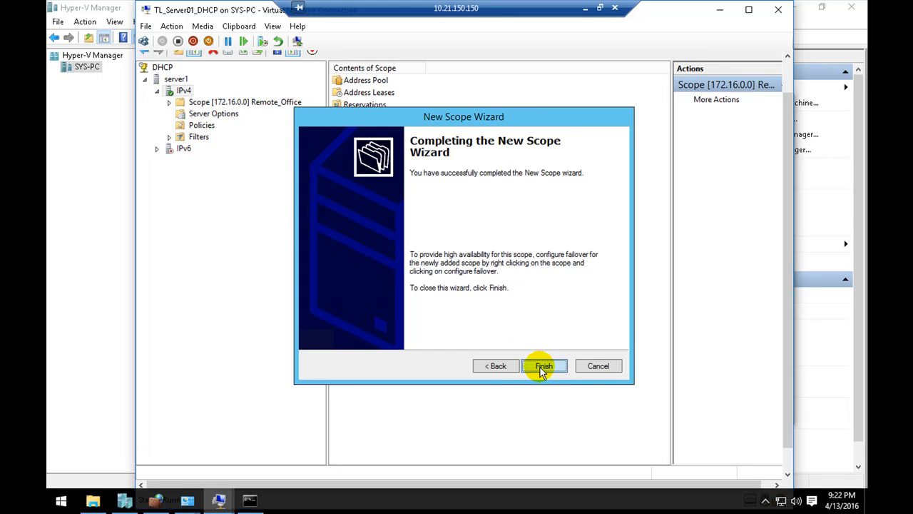
pyautogui.click(542, 368)
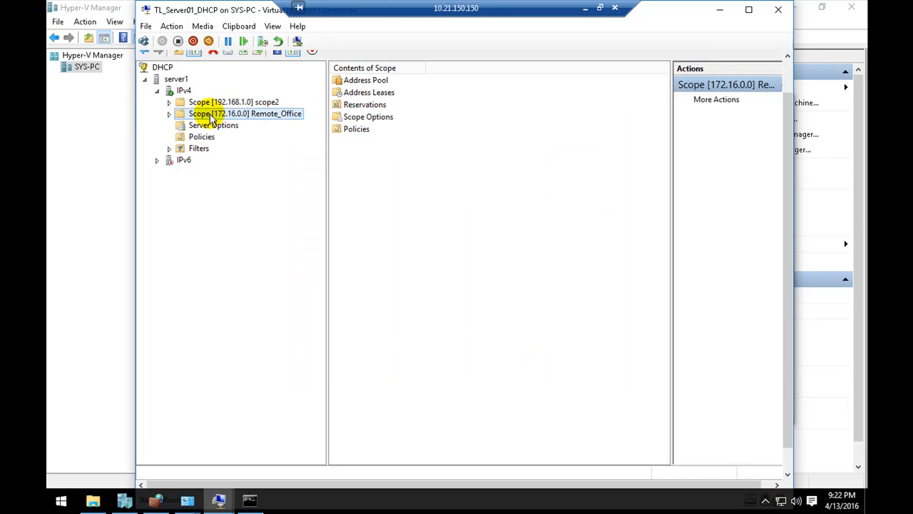
# Create an IPv4 superscope named super containing the [172.16.0.0] Remote_Office and [192.168.1.0] scope2 scopes.
pyautogui.rightClick(182, 92)
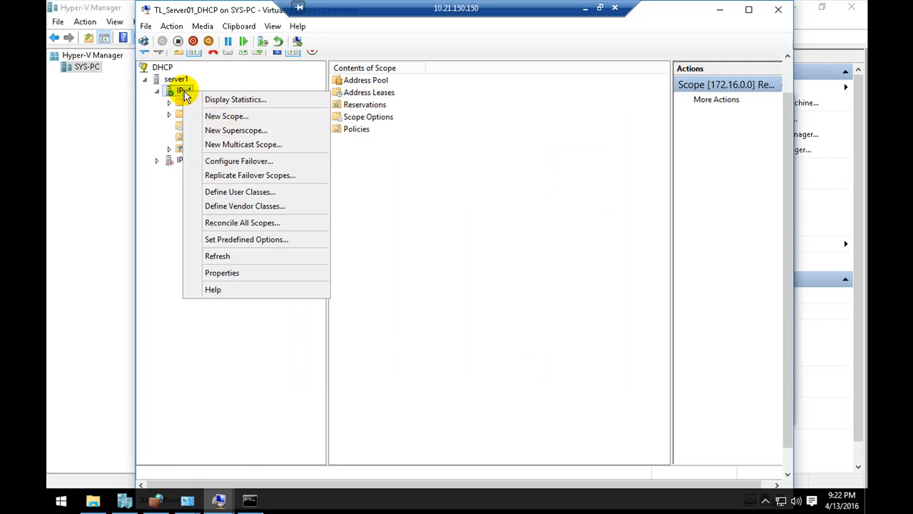
pyautogui.click(230, 131)
pyautogui.click(534, 358)
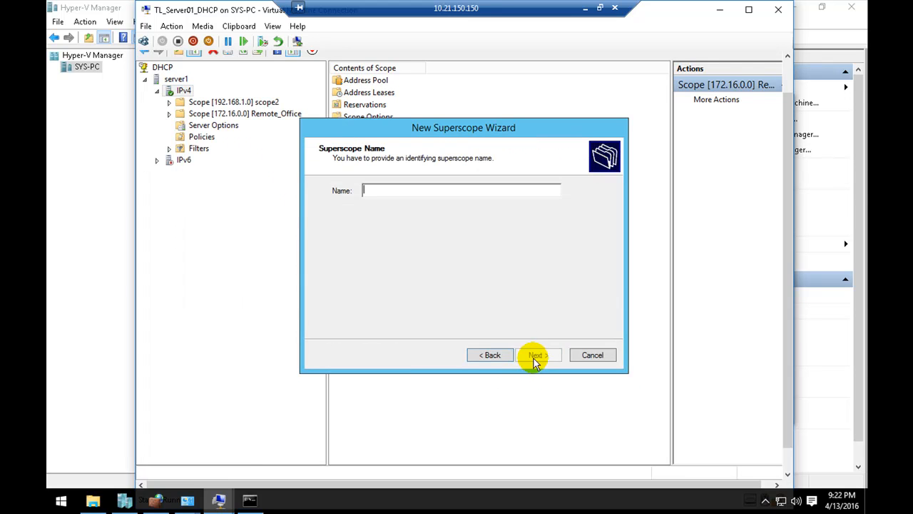
pyautogui.write('supr')
pyautogui.press('BackSpace')
pyautogui.write('er')
pyautogui.click(533, 352)
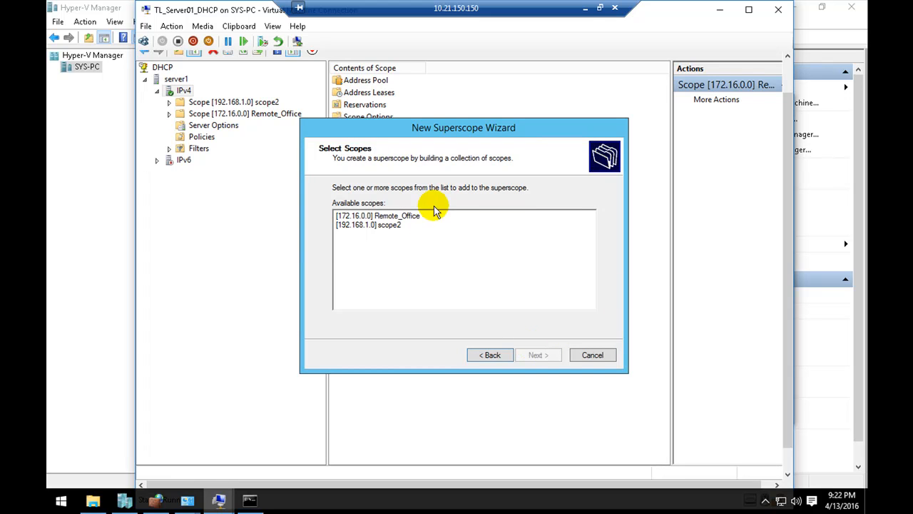
pyautogui.keyDown('shift'); pyautogui.click(402, 227); pyautogui.keyUp('shift')
pyautogui.click(538, 356)
pyautogui.click(538, 355)
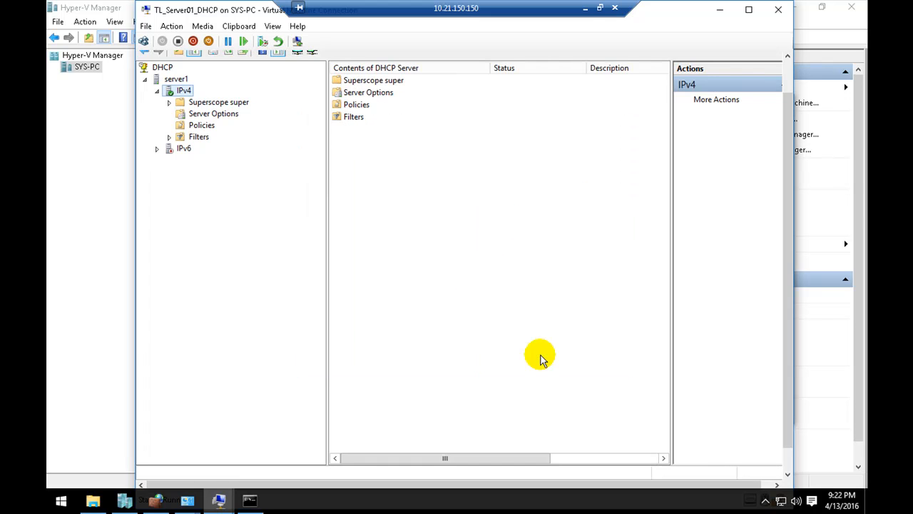
# Switch to the host's Command Prompt, stop the running ping, and run ipconfig /release.
pyautogui.click(249, 500)
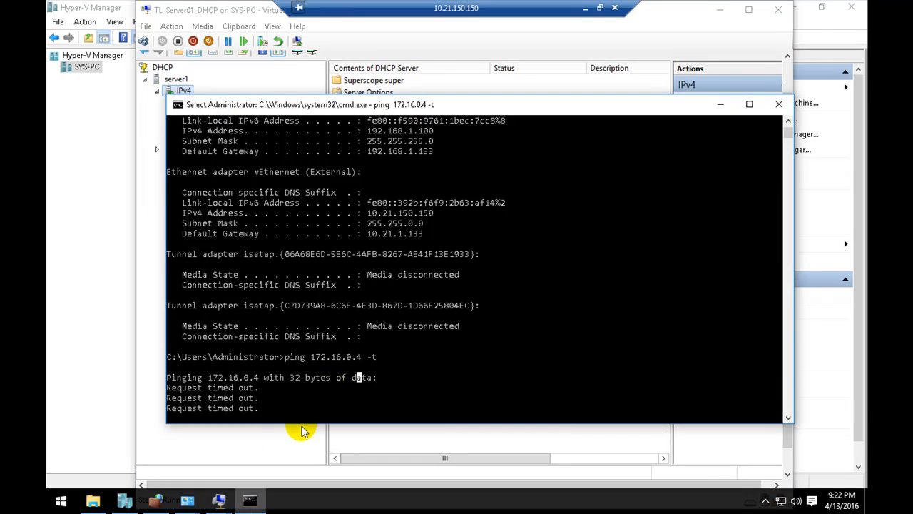
pyautogui.hotkey('ctrl', 'c')
pyautogui.write('ipconfig /release')
pyautogui.press('Return')
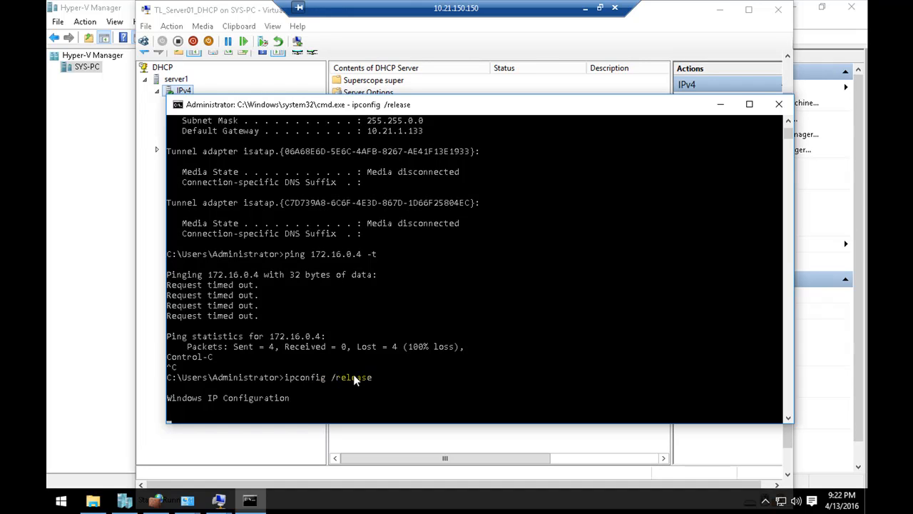
# Switch to the TL_Server02_Router virtual machine and sign in as Administrator with the account password.
pyautogui.click(219, 499)
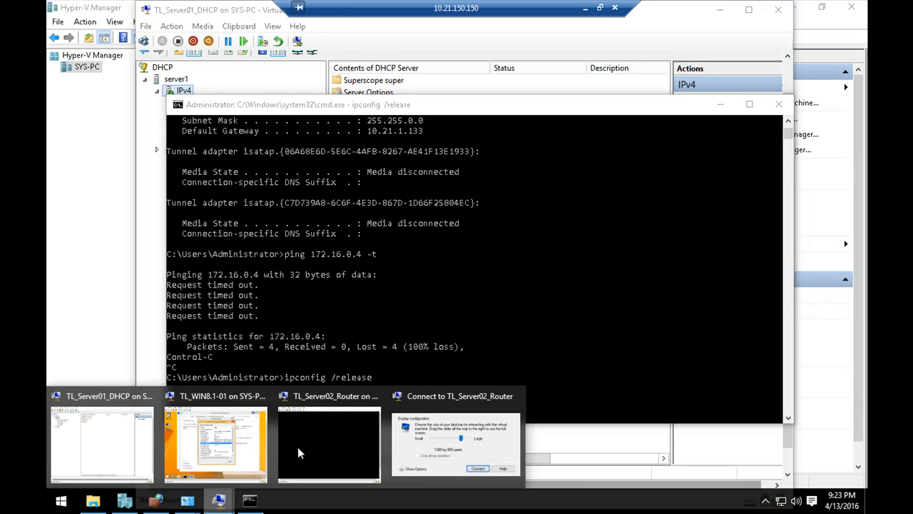
pyautogui.click(301, 446)
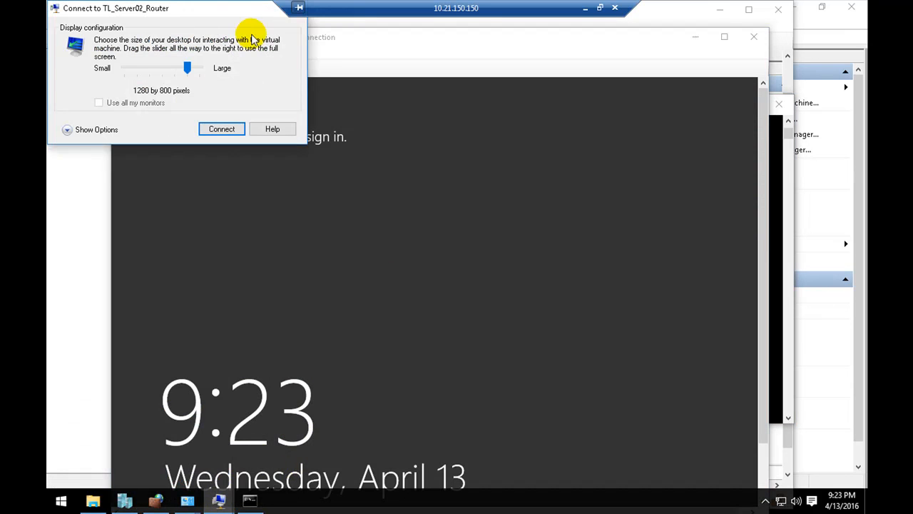
pyautogui.click(305, 44)
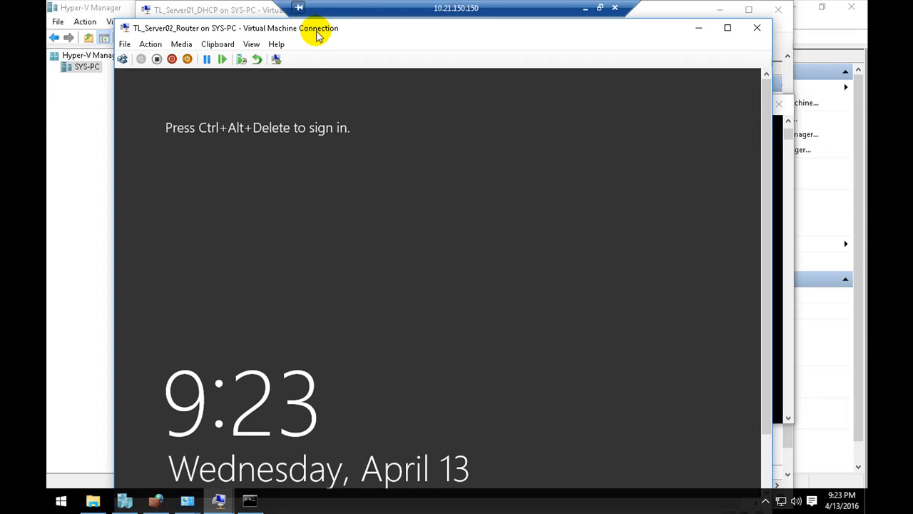
pyautogui.click(122, 59)
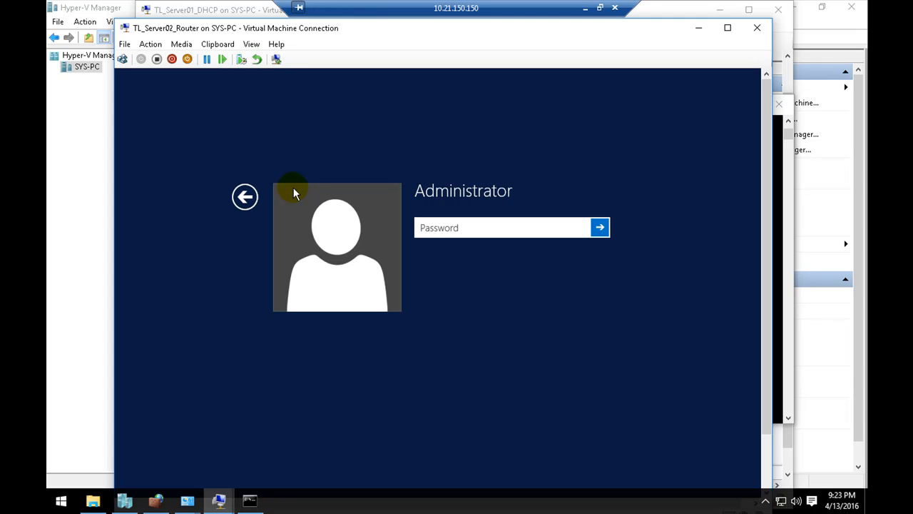
pyautogui.write('********')
pyautogui.press('Return')
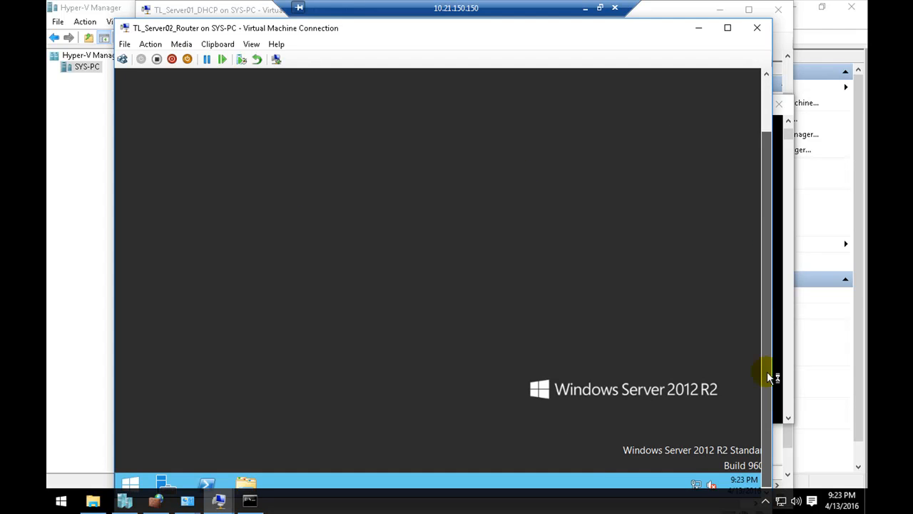
# Open the router VM's Network and Sharing Center and display its network adapters.
pyautogui.rightClick(704, 485)
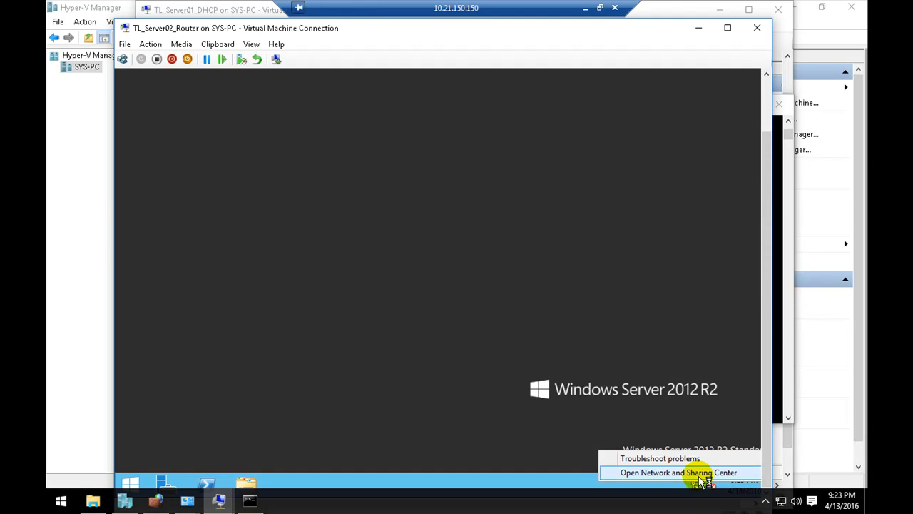
pyautogui.click(699, 474)
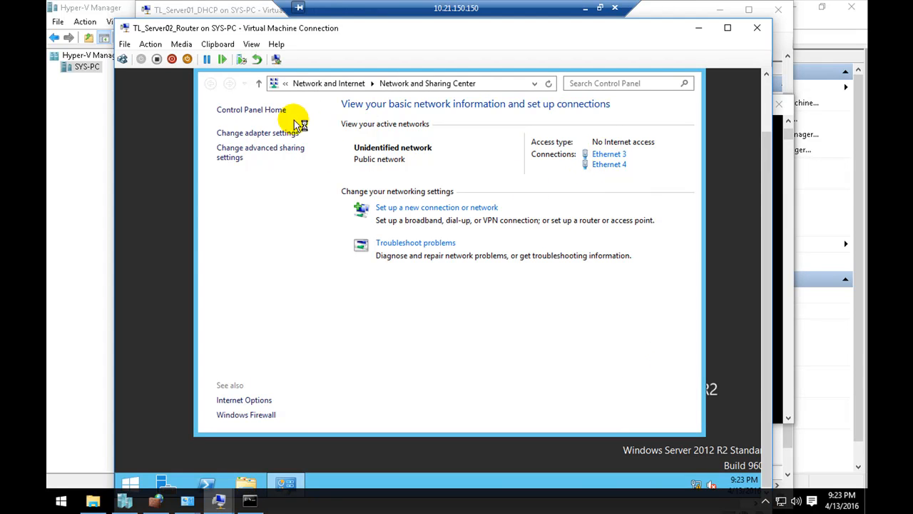
pyautogui.click(286, 132)
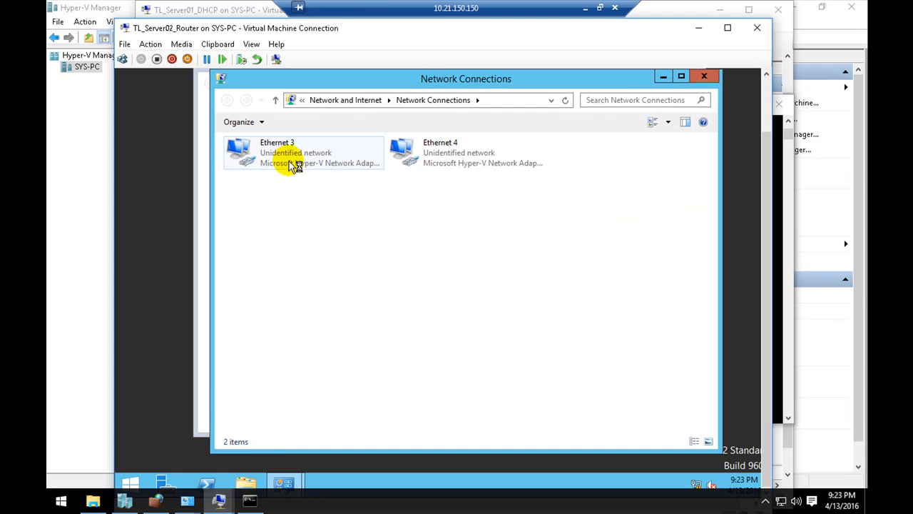
# Give Ethernet 3 the static IPv4 address 192.168.1.133 with subnet mask 255.255.255.0, and open the status of Ethernet 4.
pyautogui.doubleClick(294, 164)
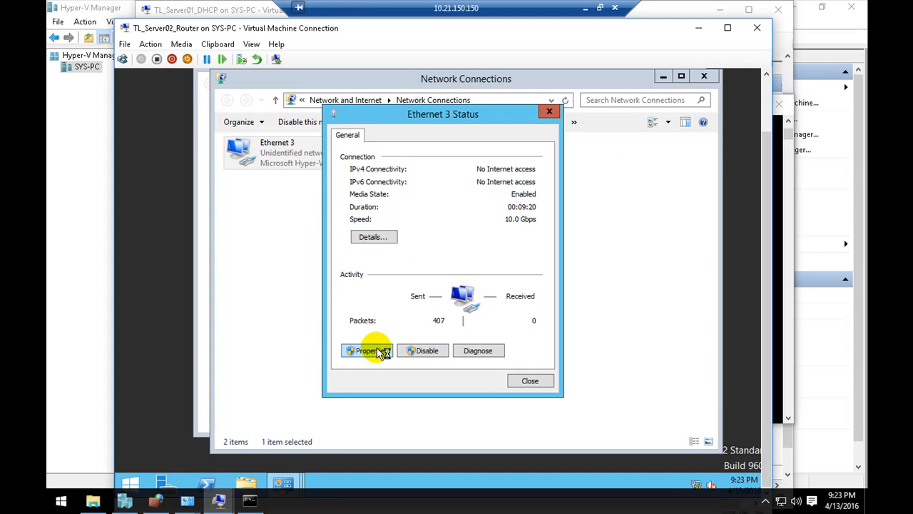
pyautogui.click(382, 351)
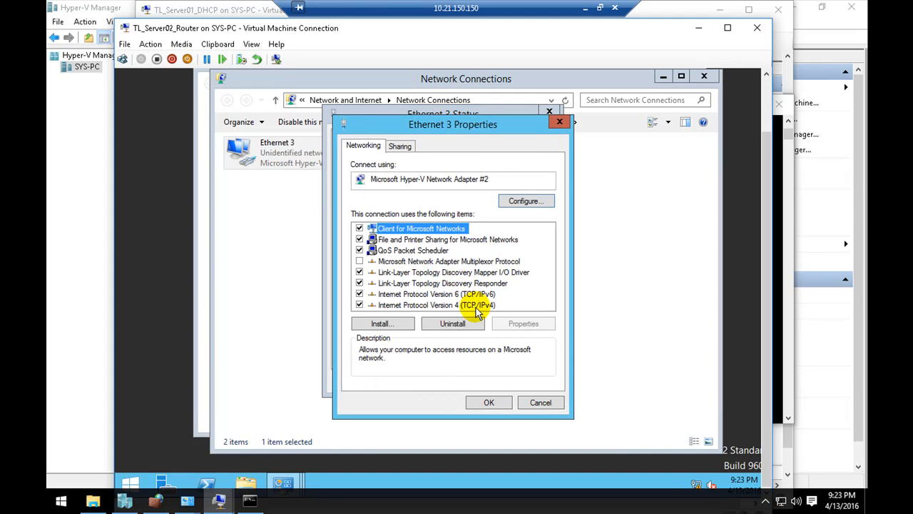
pyautogui.doubleClick(474, 305)
pyautogui.click(439, 265)
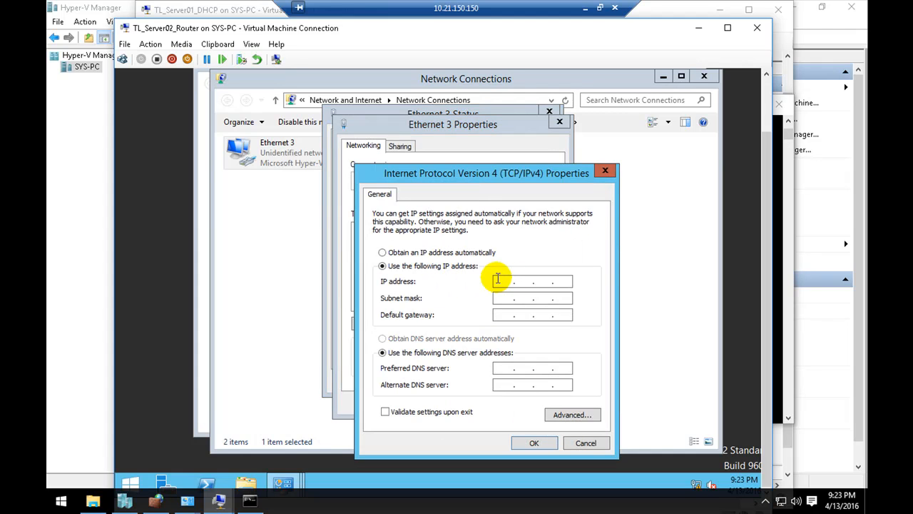
pyautogui.click(498, 281)
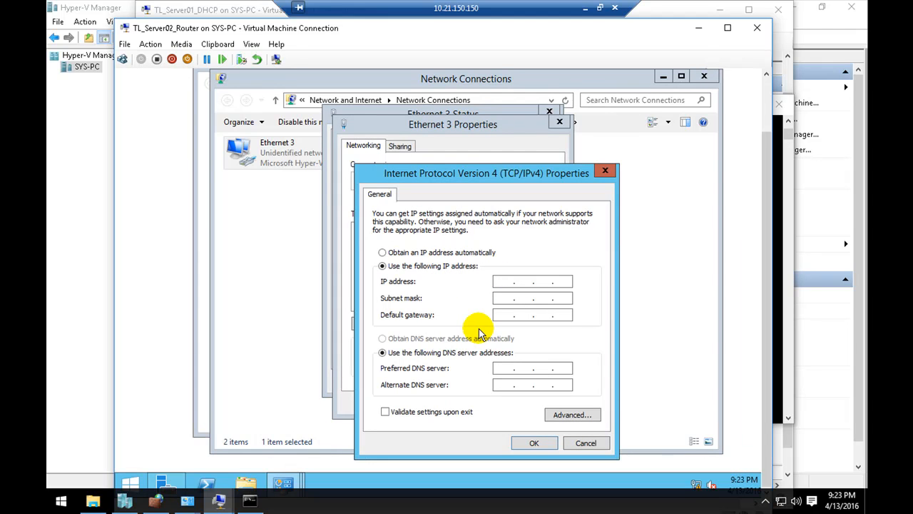
pyautogui.write('8 . 1 . 133')
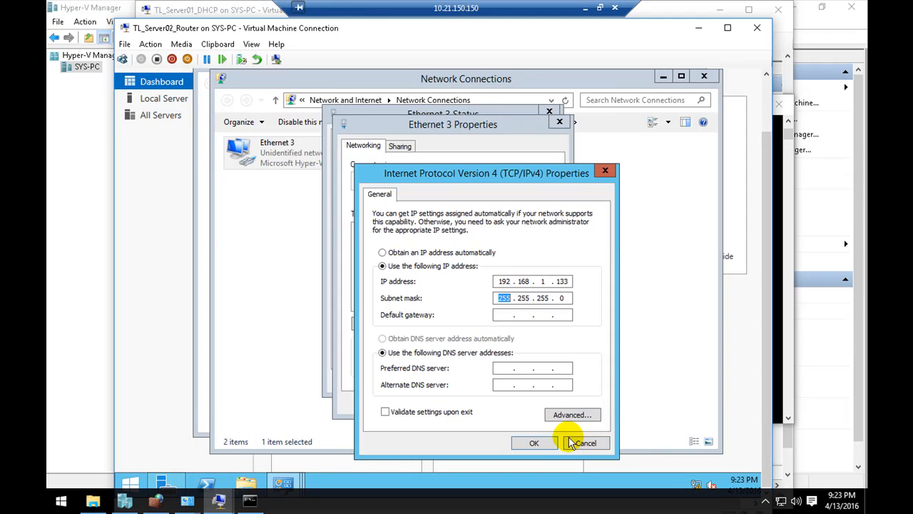
pyautogui.click(534, 442)
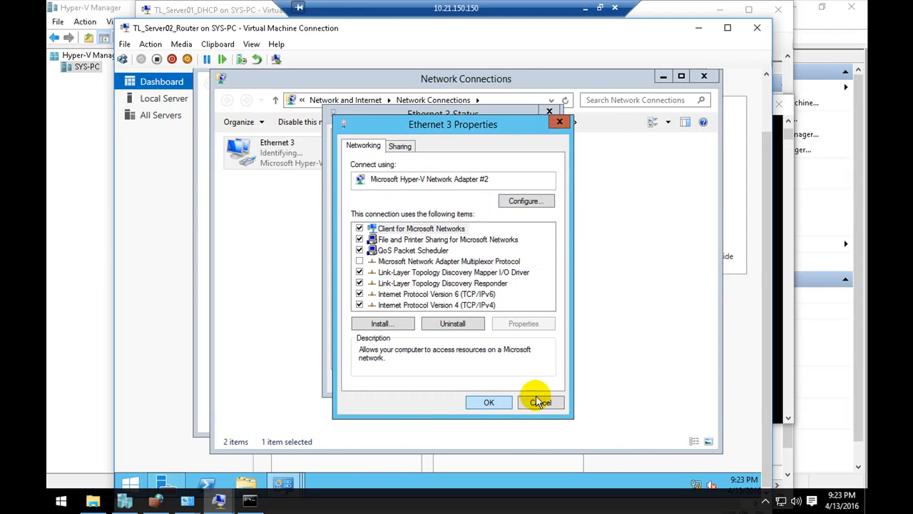
pyautogui.click(492, 402)
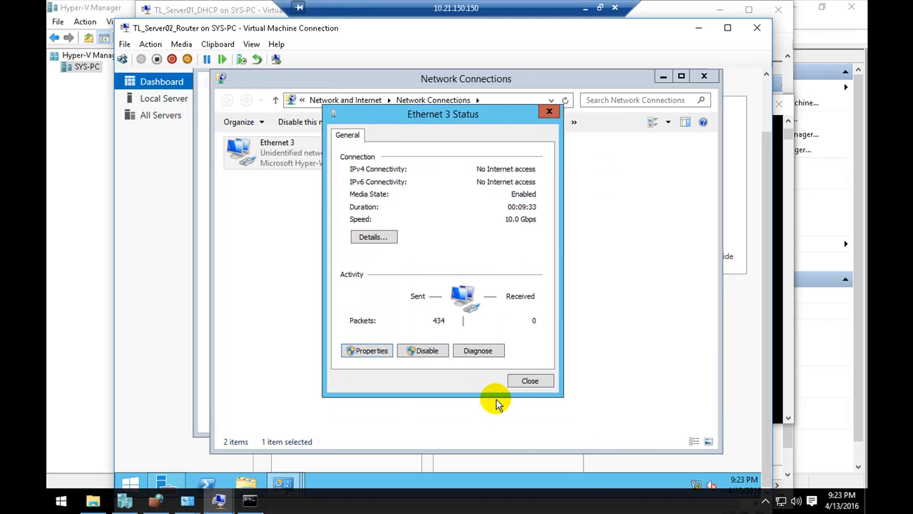
pyautogui.click(527, 379)
pyautogui.doubleClick(446, 167)
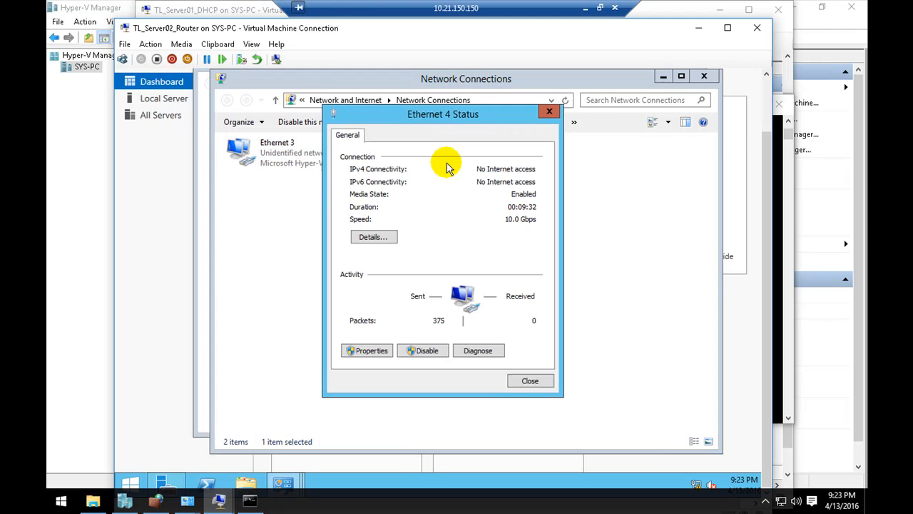
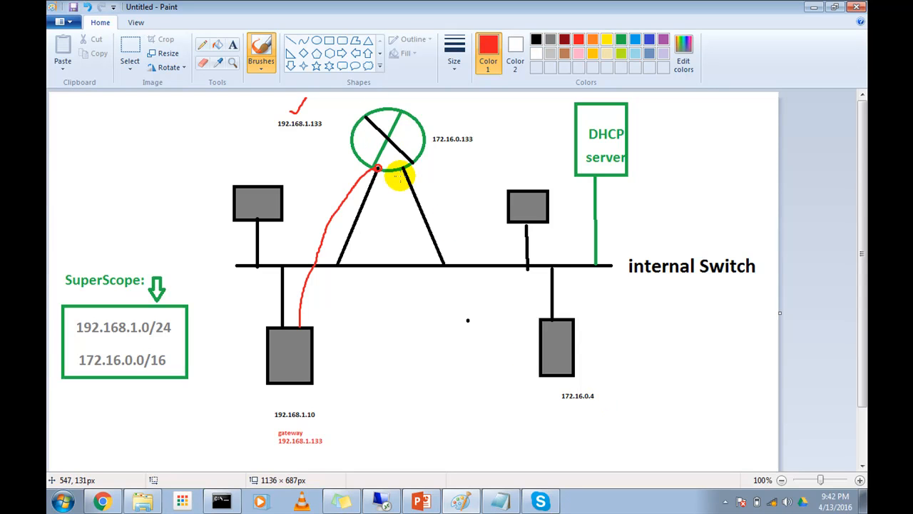
# In the Paint network diagram, mark the router's 172.16.0.133 interface in red and draw the route to the 172.16.0.4 computer and the return path to 192.168.1.10.
pyautogui.moveTo(402, 167); pyautogui.dragTo(403, 173)
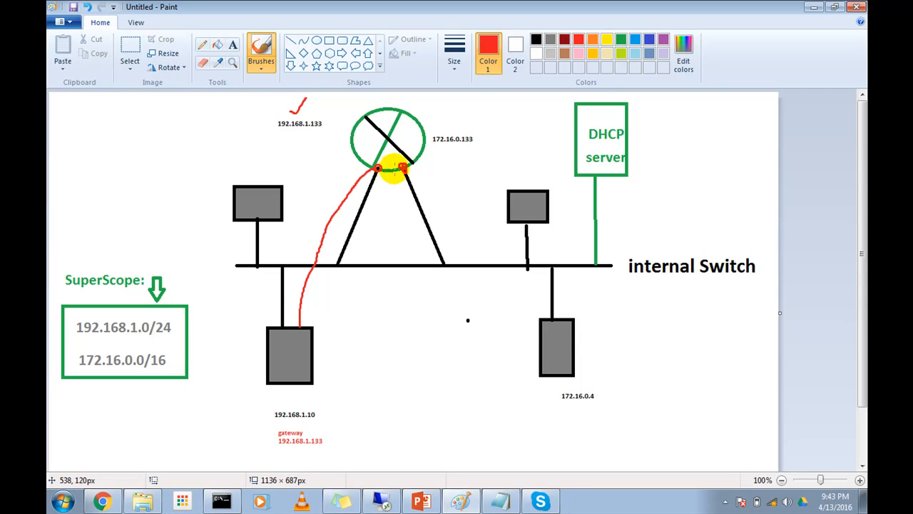
pyautogui.moveTo(381, 167)
pyautogui.mouseDown()
pyautogui.moveTo(401, 161)
pyautogui.moveTo(502, 264)
pyautogui.mouseUp()
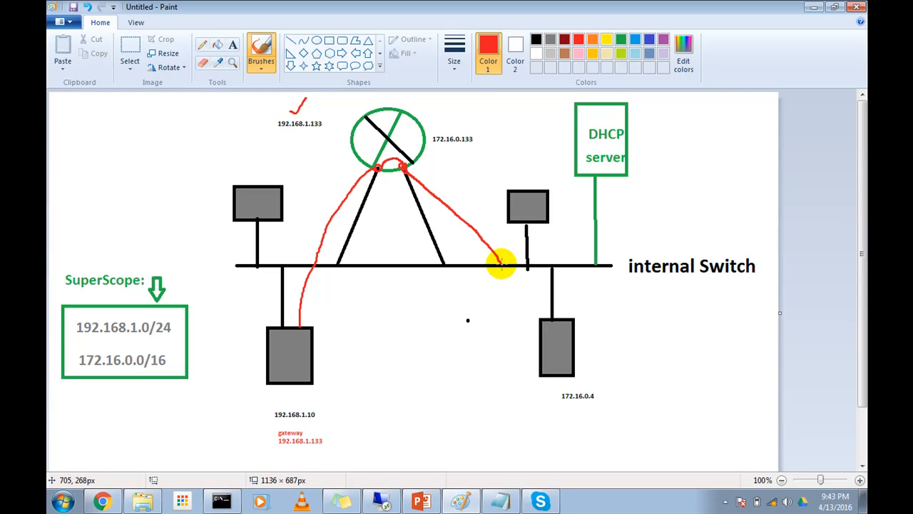
pyautogui.moveTo(508, 268); pyautogui.dragTo(547, 326)
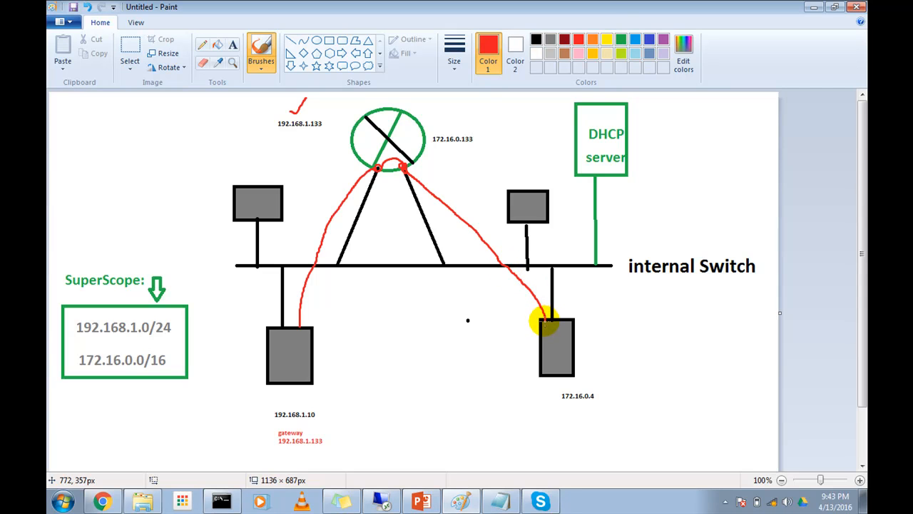
pyautogui.moveTo(561, 315)
pyautogui.mouseDown()
pyautogui.moveTo(535, 265)
pyautogui.moveTo(464, 187)
pyautogui.moveTo(371, 148)
pyautogui.moveTo(326, 184)
pyautogui.mouseUp()
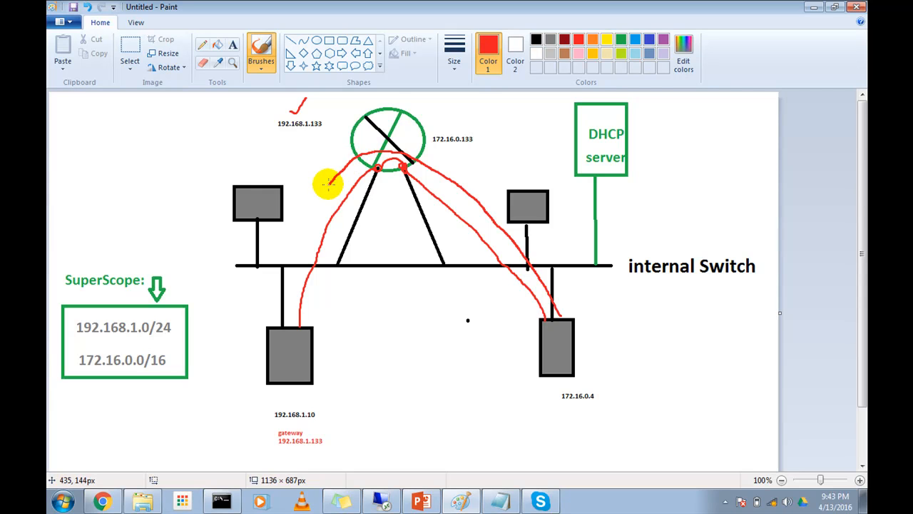
pyautogui.moveTo(326, 185)
pyautogui.mouseDown()
pyautogui.moveTo(295, 264)
pyautogui.moveTo(286, 339)
pyautogui.mouseUp()
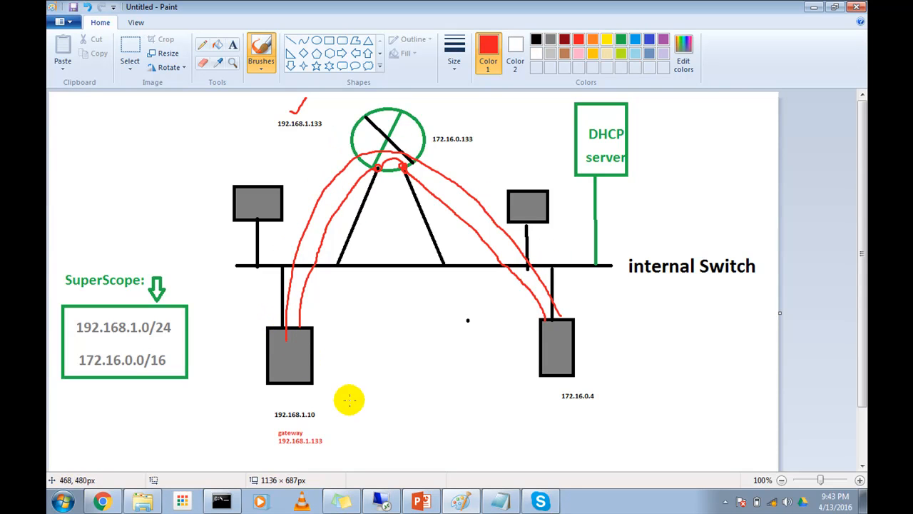
# Sketch a direct red path along the internal switch between the two lower computers, and undo it.
pyautogui.moveTo(318, 362)
pyautogui.mouseDown()
pyautogui.moveTo(325, 285)
pyautogui.moveTo(374, 269)
pyautogui.moveTo(515, 279)
pyautogui.moveTo(524, 324)
pyautogui.mouseUp()
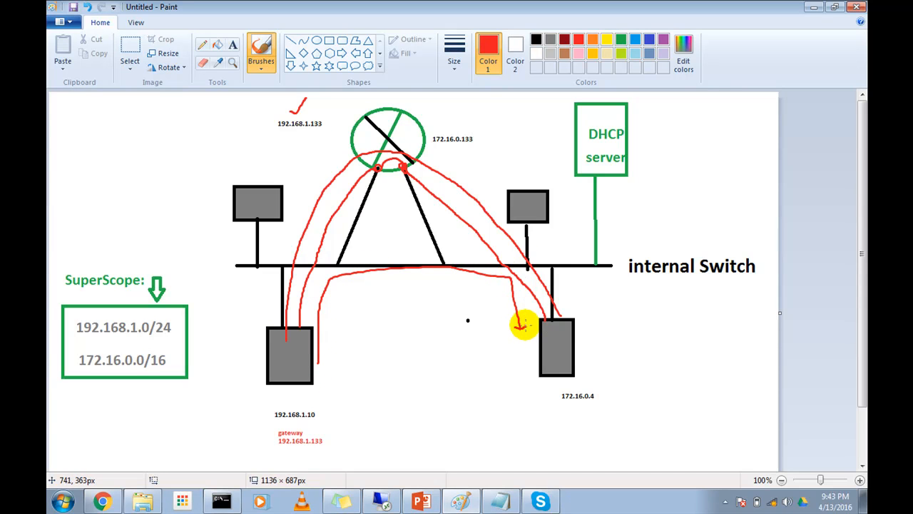
pyautogui.hotkey('ctrl', 'z')
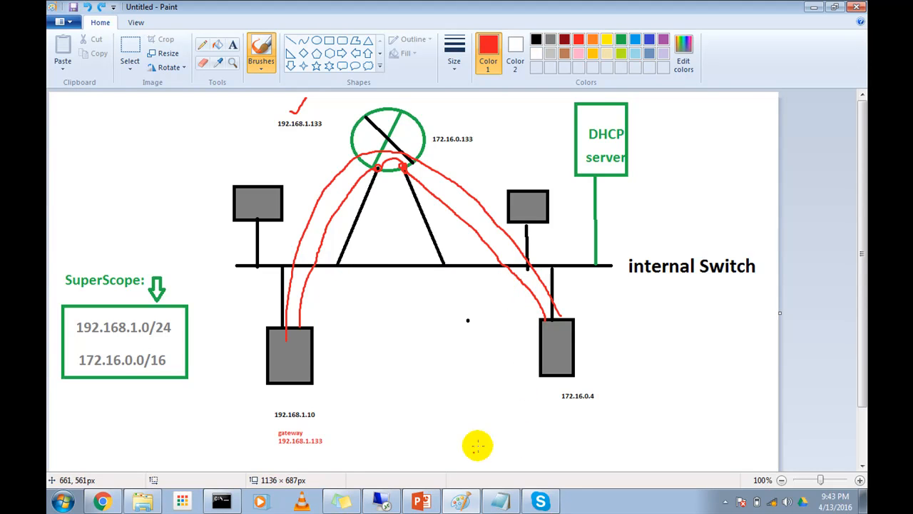
# Switch back to the router VM, launch Remote Access Management from Server Manager, and minimize Server Manager.
pyautogui.click(381, 499)
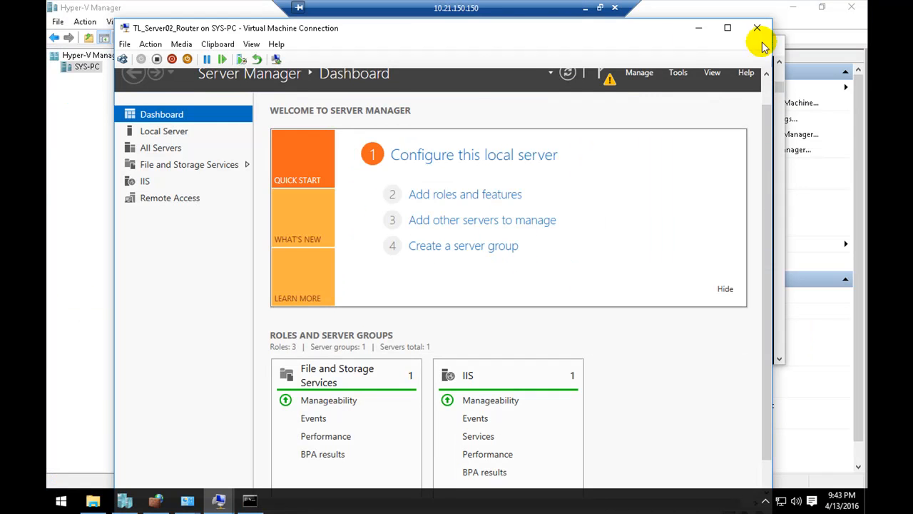
pyautogui.click(679, 74)
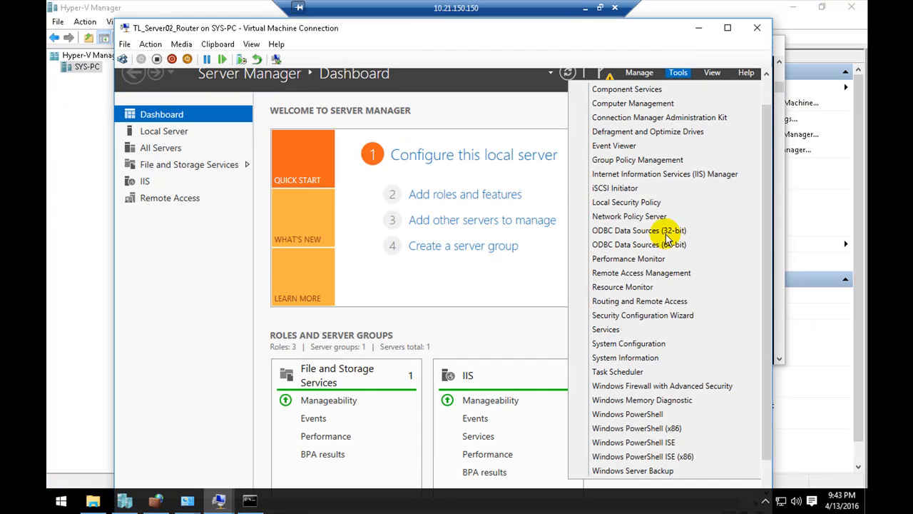
pyautogui.click(645, 278)
pyautogui.scroll(1, 769, 143)
pyautogui.moveTo(770, 128); pyautogui.dragTo(777, 178)
pyautogui.click(756, 74)
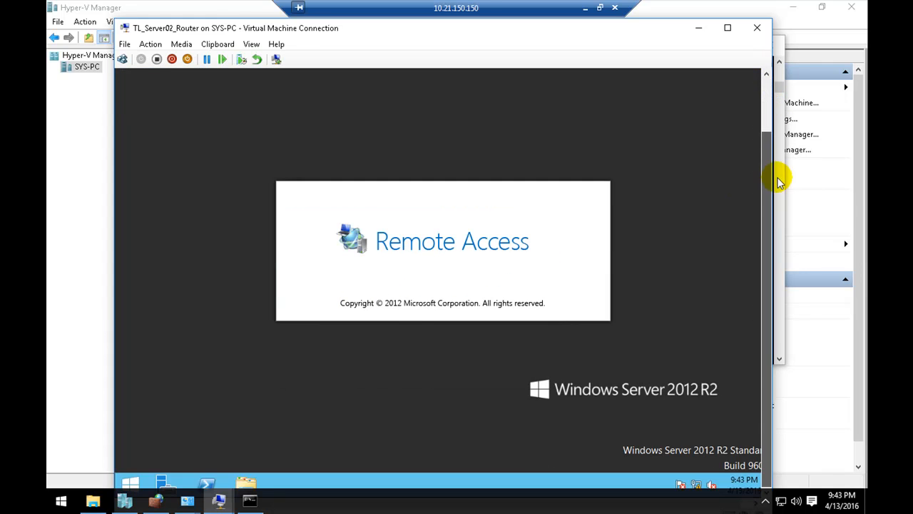
# Search the router VM for Routing and Remote Access, open that console, and maximize its window.
pyautogui.click(143, 484)
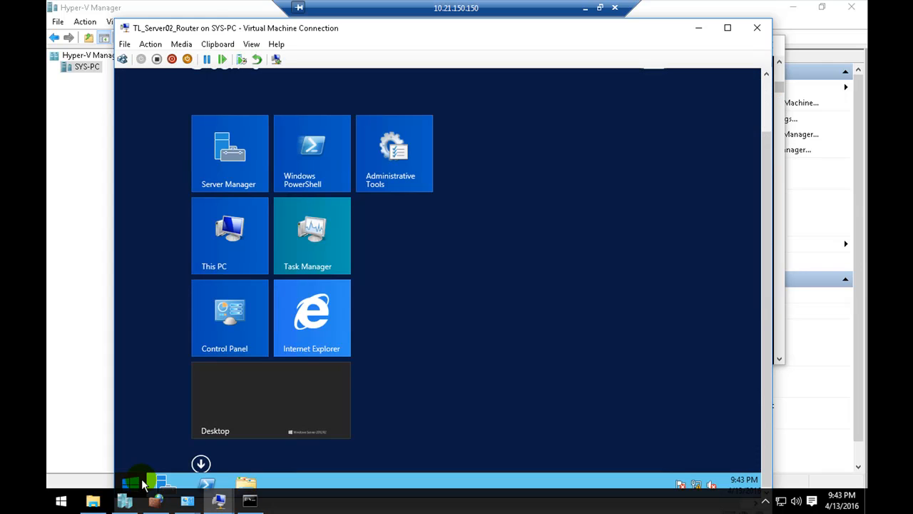
pyautogui.write('routing and Remote Access')
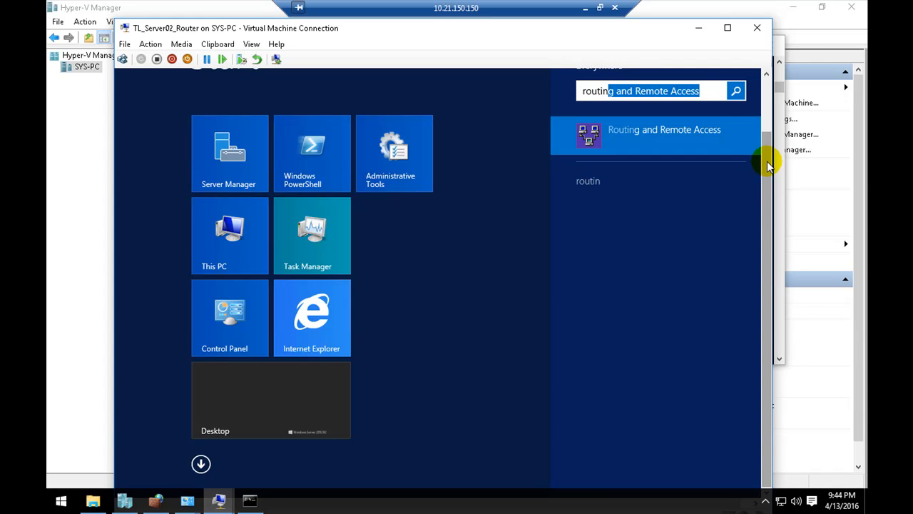
pyautogui.click(704, 137)
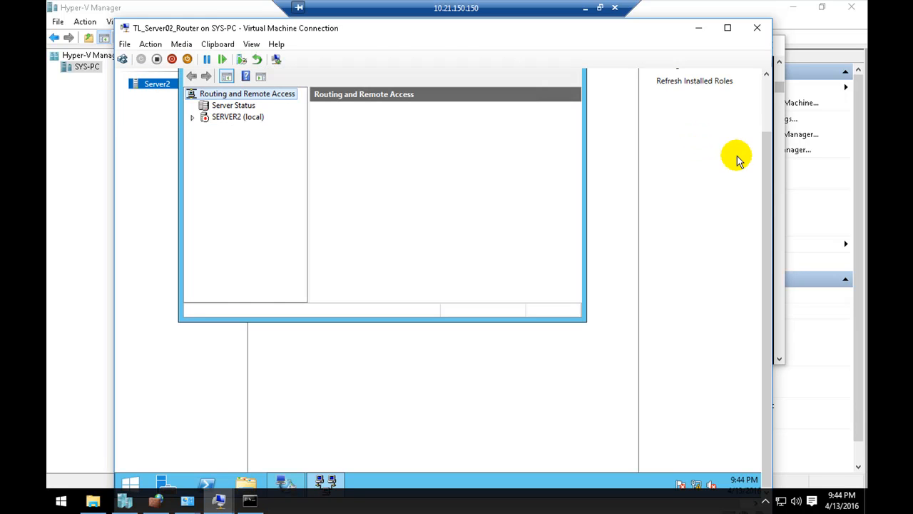
pyautogui.moveTo(765, 172); pyautogui.dragTo(760, 135)
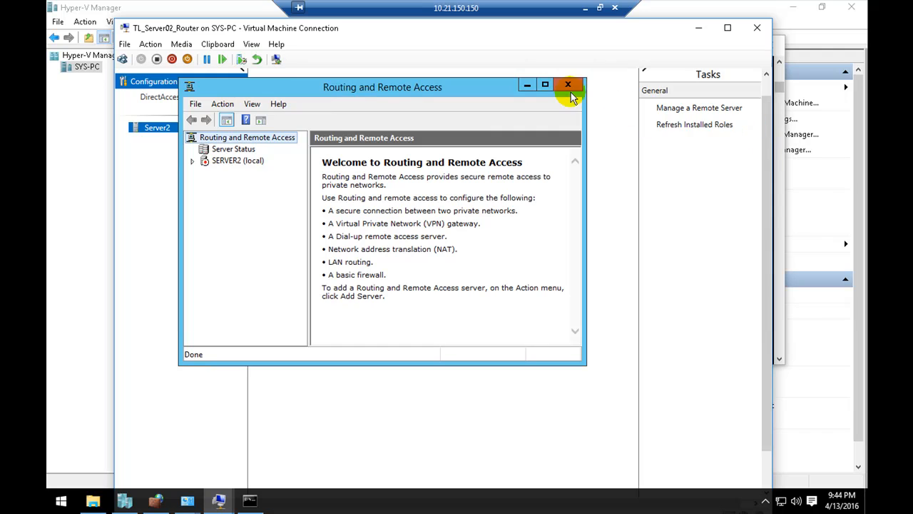
pyautogui.click(545, 86)
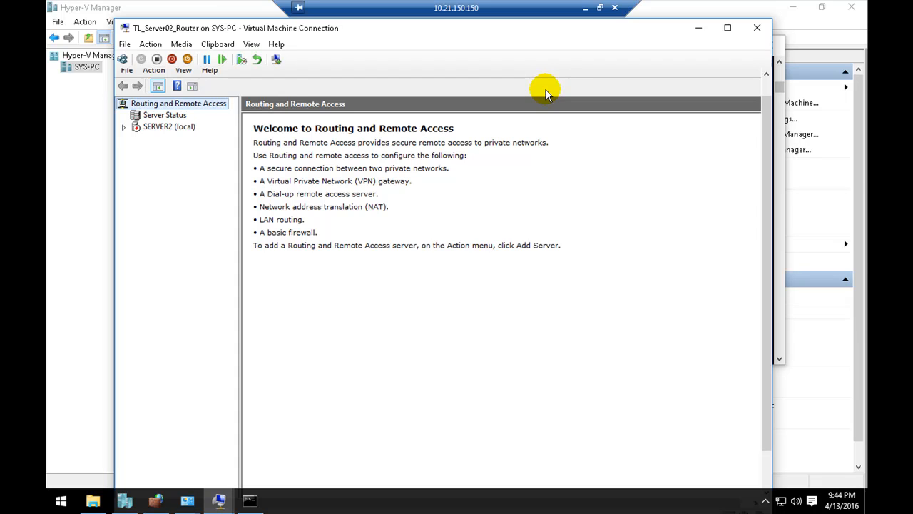
# Switch to the Paint network diagram and add the red text label 172.16.0.133 below the 172.16.0.4 computer.
pyautogui.click(585, 8)
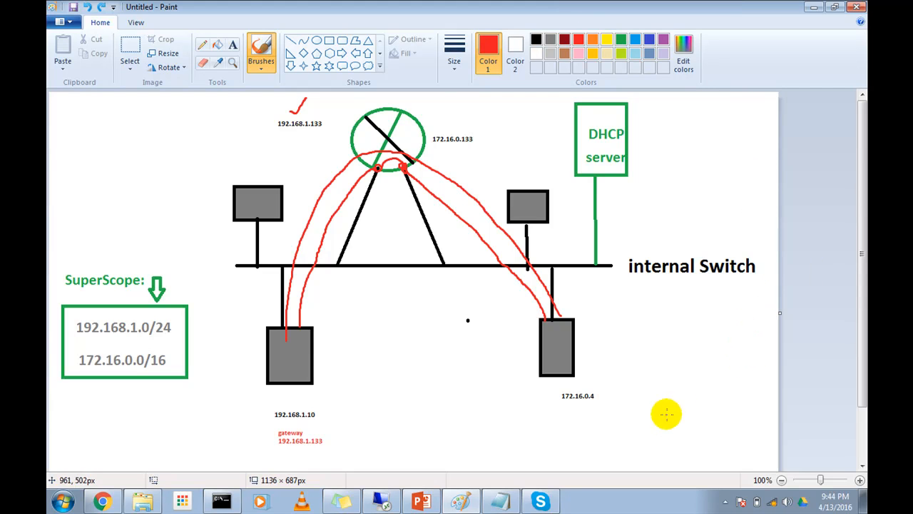
pyautogui.click(233, 44)
pyautogui.click(565, 396)
pyautogui.click(575, 421)
pyautogui.click(582, 399)
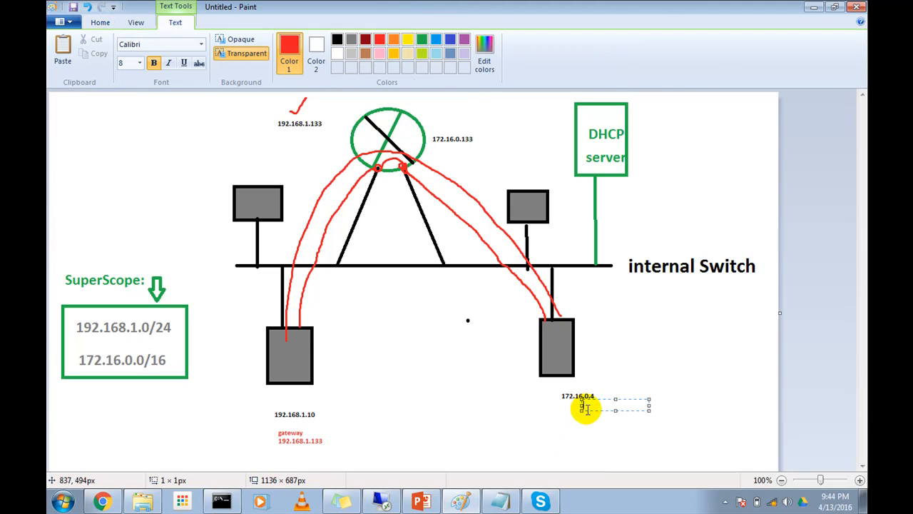
pyautogui.click(565, 411)
pyautogui.click(566, 412)
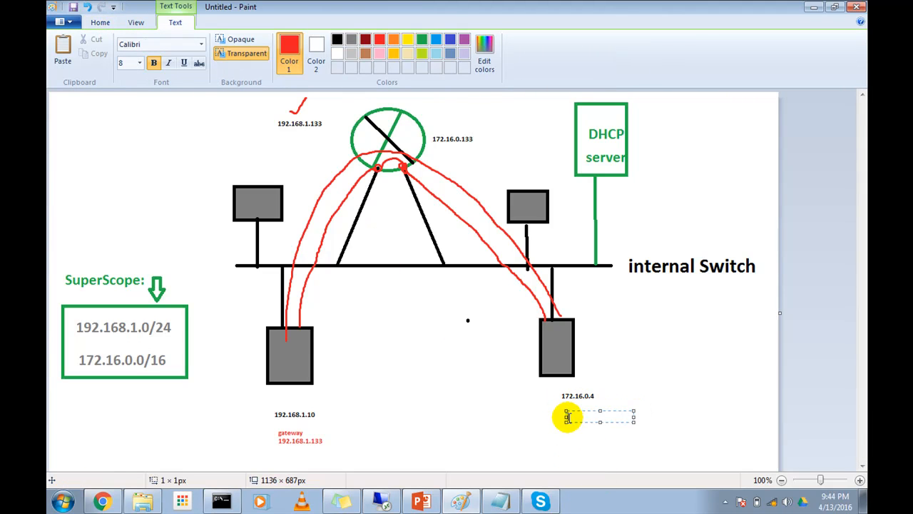
pyautogui.write('172.16.0.133')
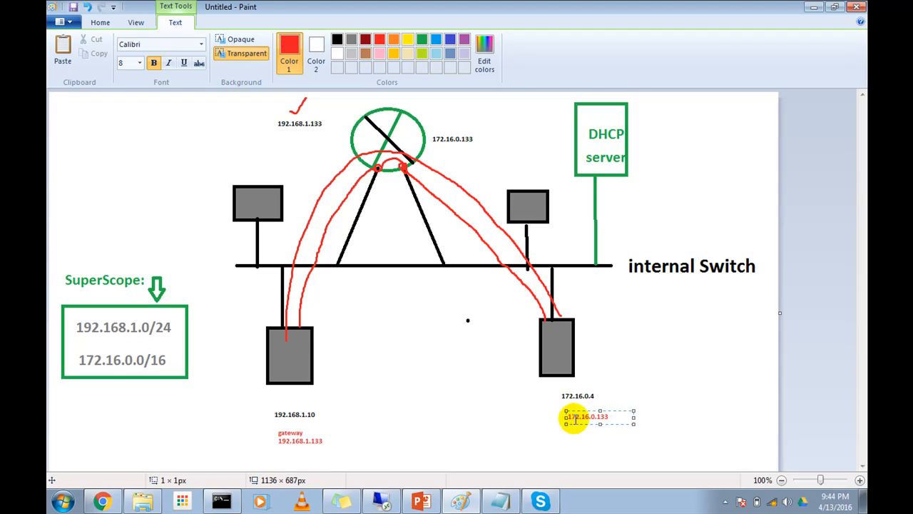
pyautogui.click(638, 413)
# Switch back to the remote host's Hyper-V Manager and connect to the TL_Server02_Router virtual machine.
pyautogui.click(364, 502)
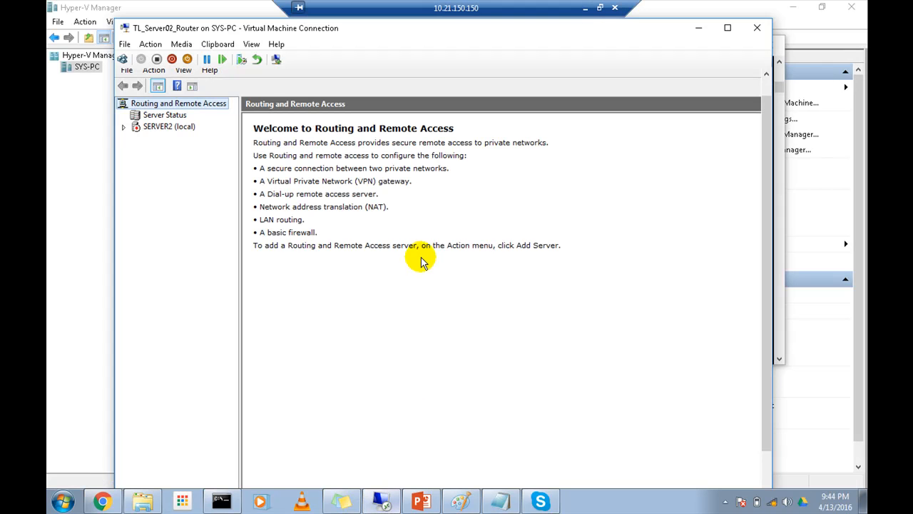
pyautogui.click(50, 306)
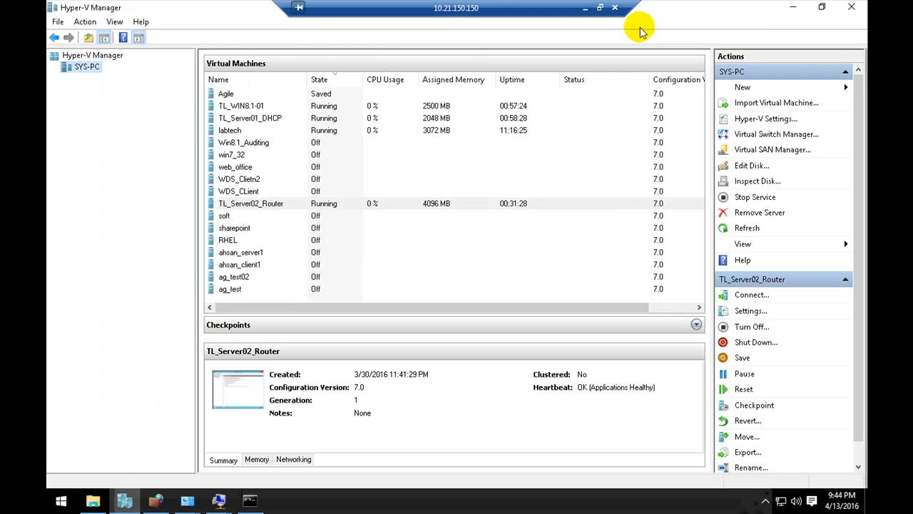
pyautogui.click(584, 8)
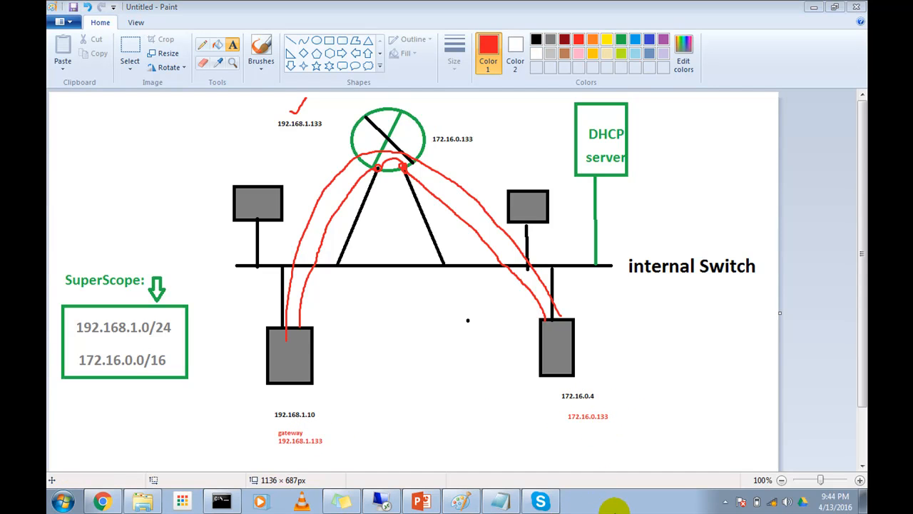
pyautogui.click(383, 503)
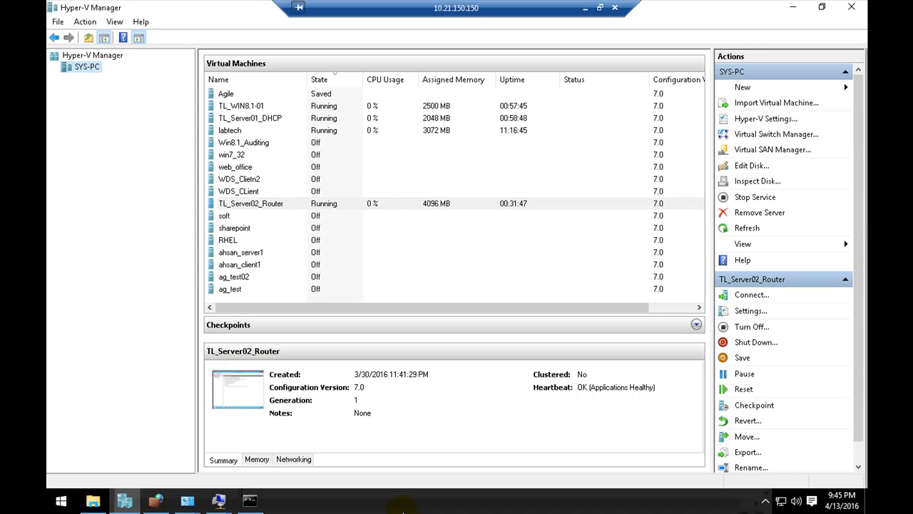
pyautogui.click(526, 508)
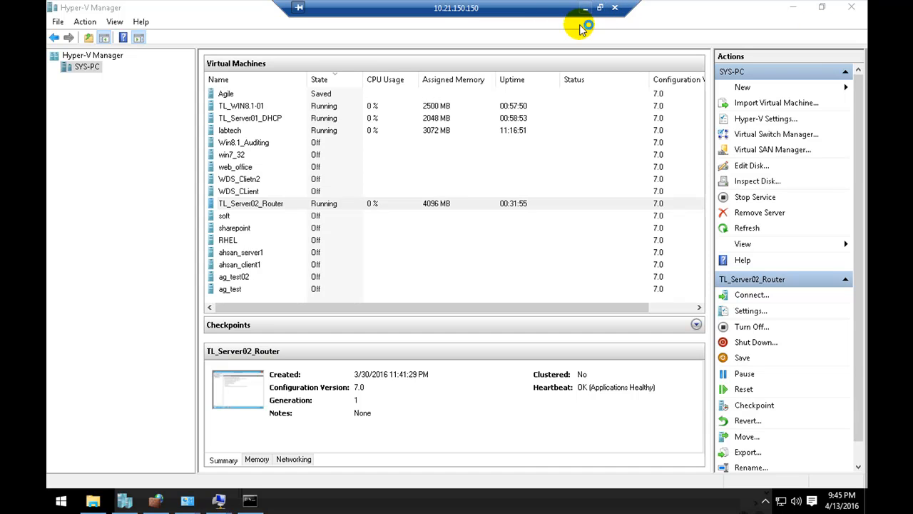
pyautogui.rightClick(256, 108)
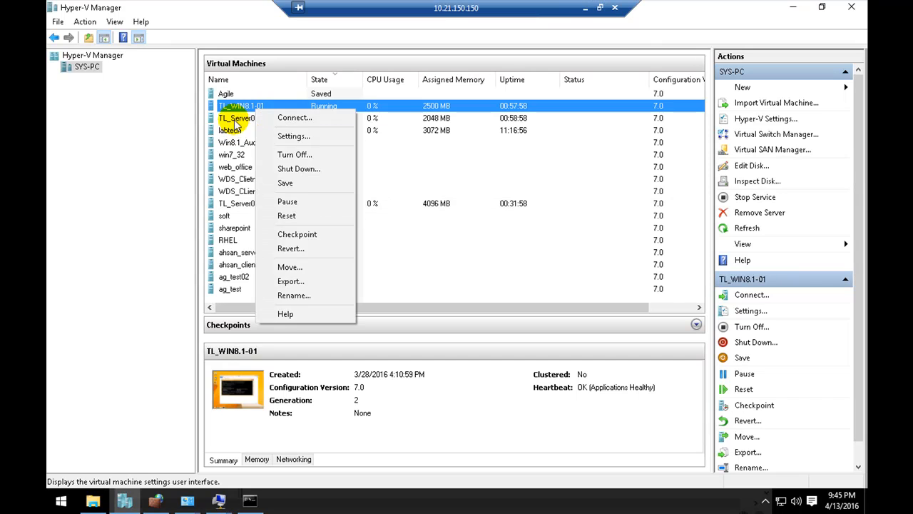
pyautogui.click(236, 120)
pyautogui.click(255, 204)
pyautogui.rightClick(264, 206)
pyautogui.click(285, 214)
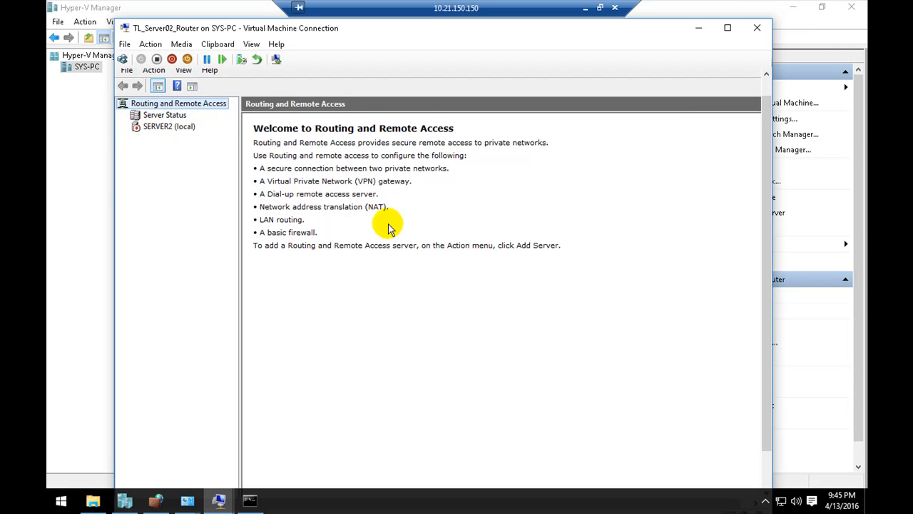
# Start configuring and enabling Routing and Remote Access on SERVER2 (local), choosing Custom configuration.
pyautogui.moveTo(324, 240); pyautogui.dragTo(270, 157)
pyautogui.click(335, 211)
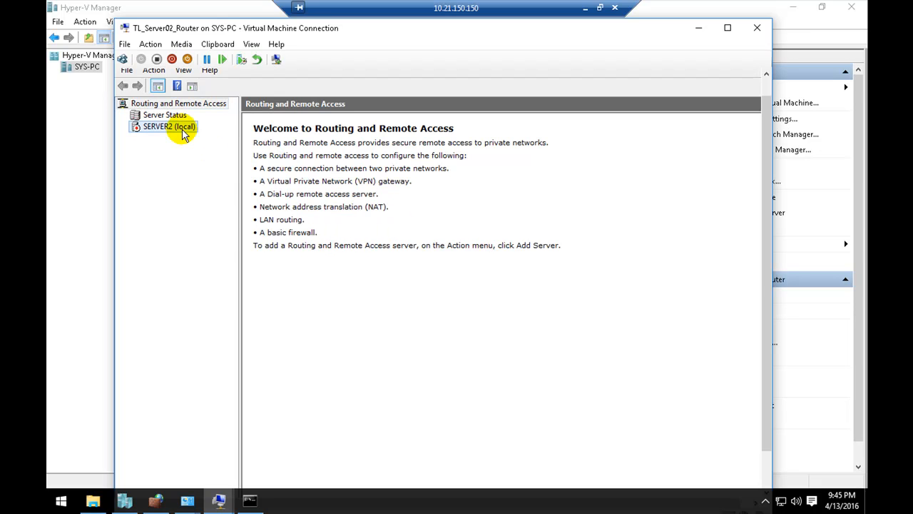
pyautogui.rightClick(179, 128)
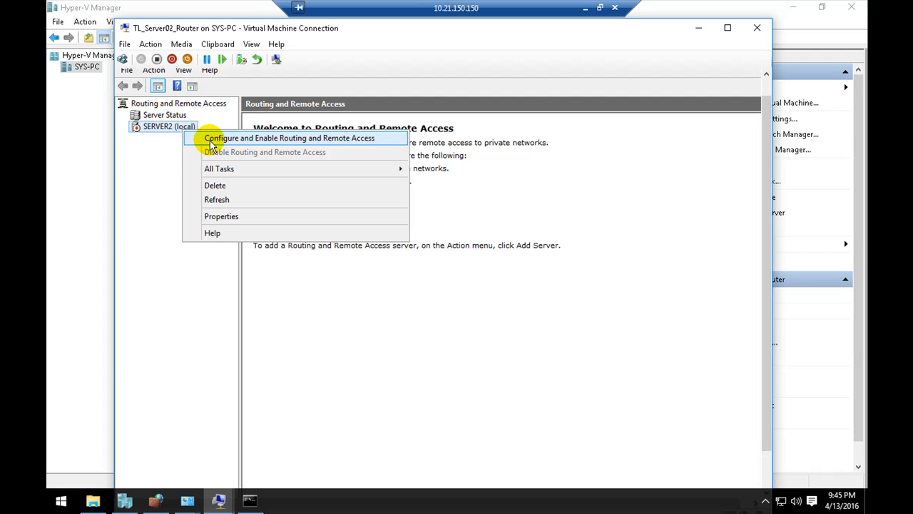
pyautogui.click(211, 140)
pyautogui.click(515, 400)
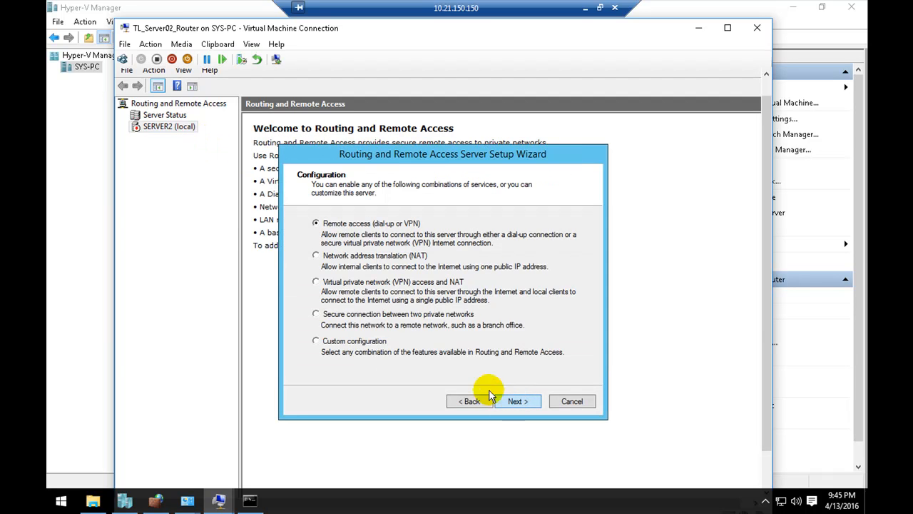
pyautogui.click(354, 341)
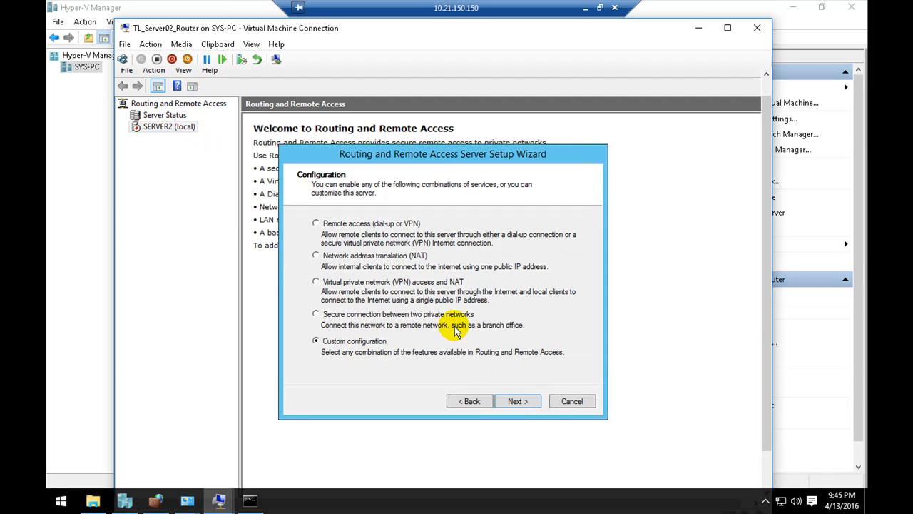
pyautogui.click(518, 400)
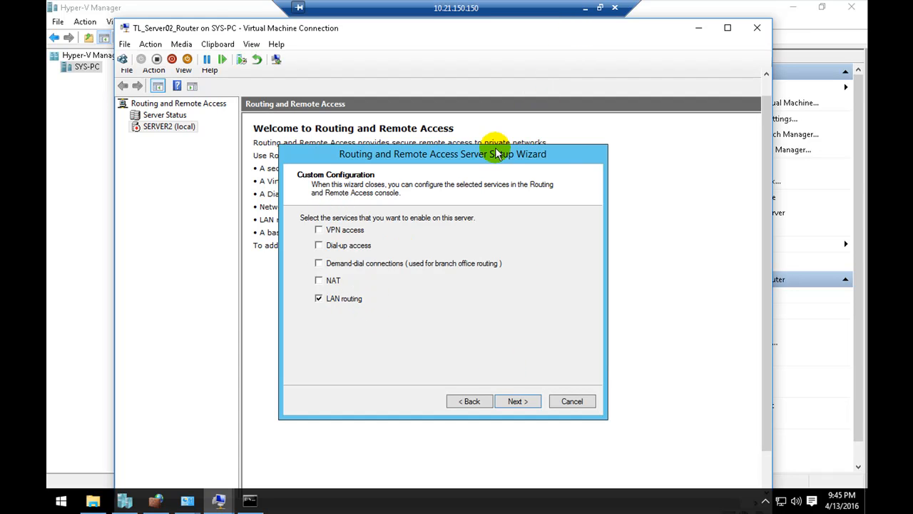
# Enable only LAN routing in the custom configuration and start the Routing and Remote Access service.
pyautogui.moveTo(497, 155); pyautogui.dragTo(477, 137)
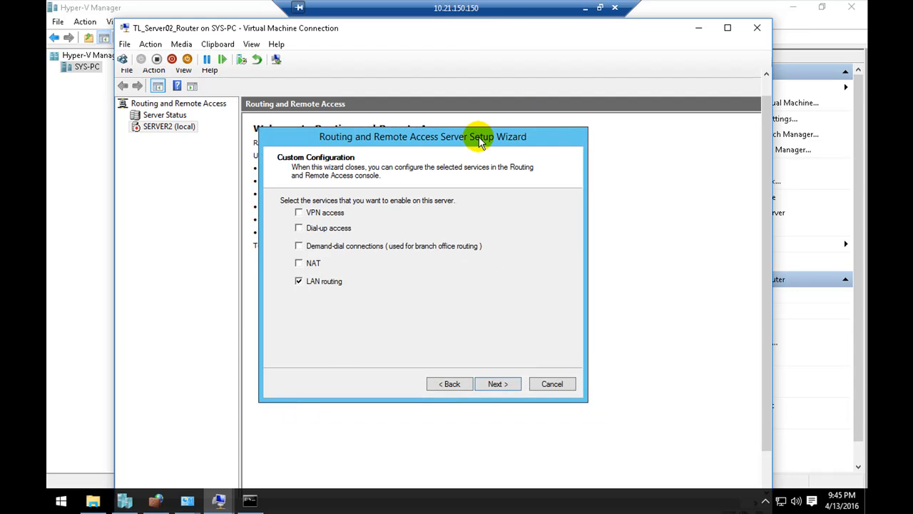
pyautogui.click(499, 386)
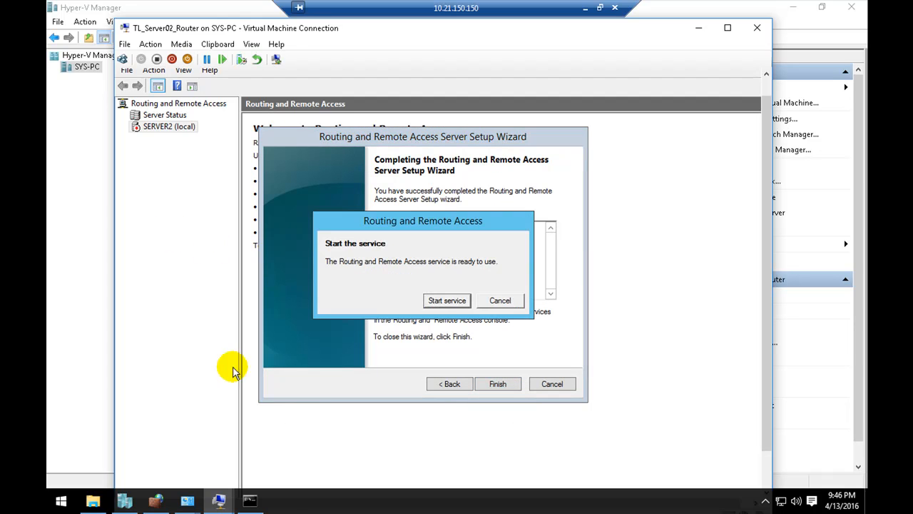
pyautogui.click(446, 301)
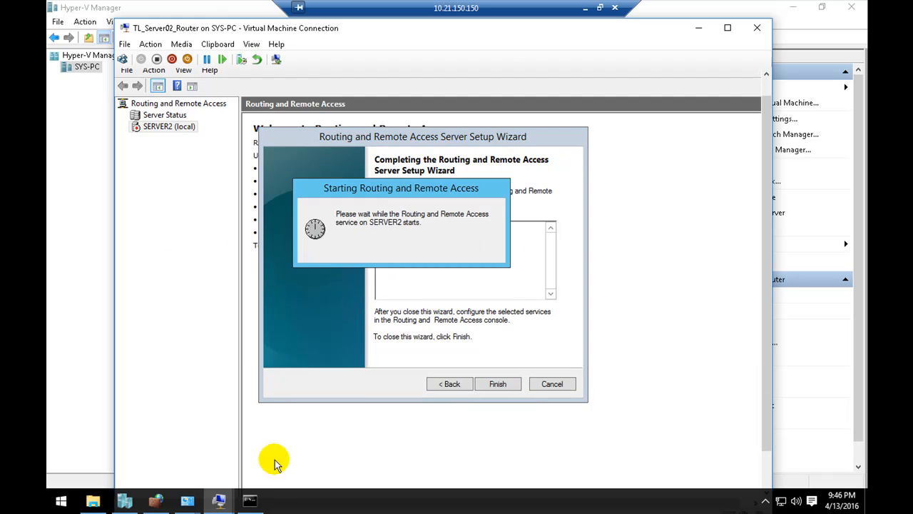
# Check the host's continuous ping to 172.16.0.4, and open Network and Sharing Center in the TL_WIN8.1-01 VM.
pyautogui.click(250, 501)
pyautogui.click(382, 239)
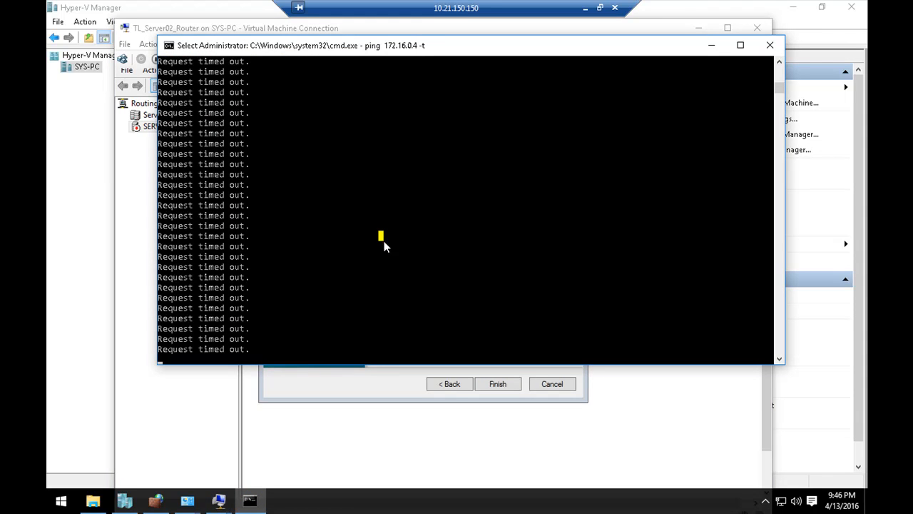
pyautogui.moveTo(218, 499)
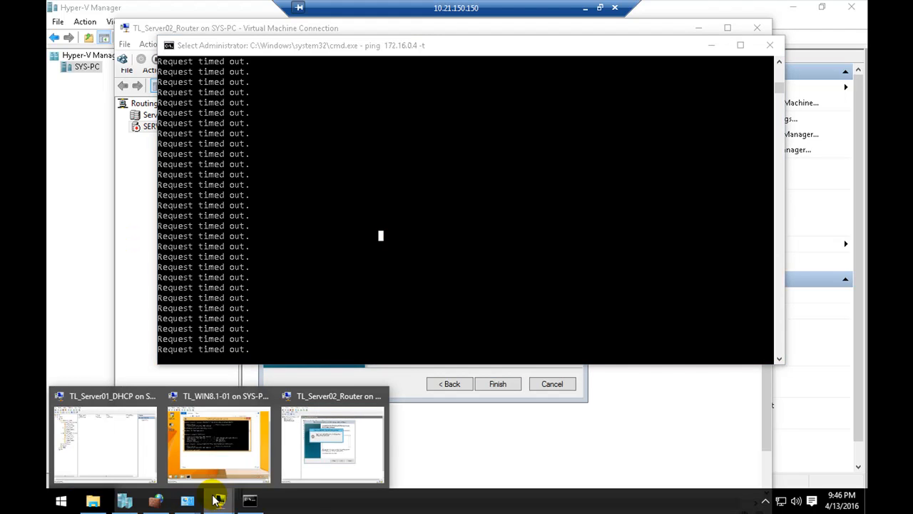
pyautogui.click(213, 450)
pyautogui.rightClick(701, 475)
pyautogui.click(707, 466)
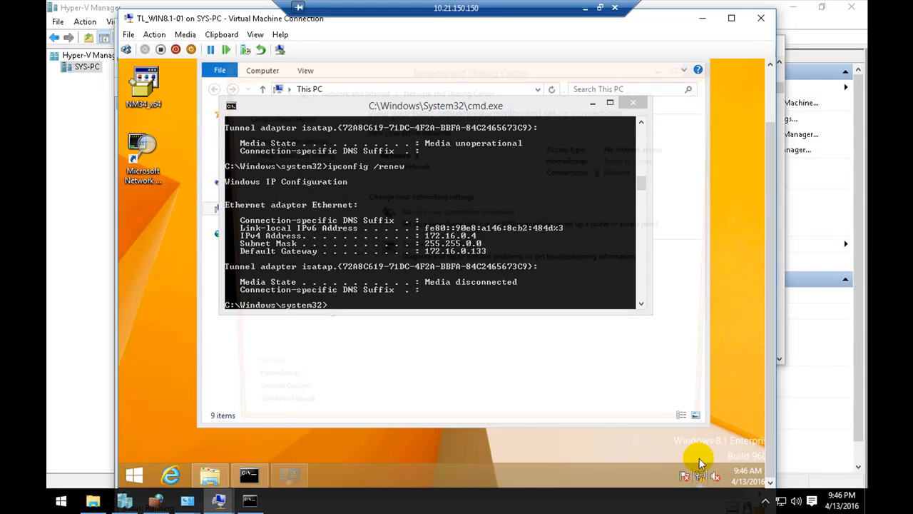
# View the connection details and default gateway of the host's vEthernet (Internal) adapter, and minimize its Network and Sharing Center.
pyautogui.click(255, 504)
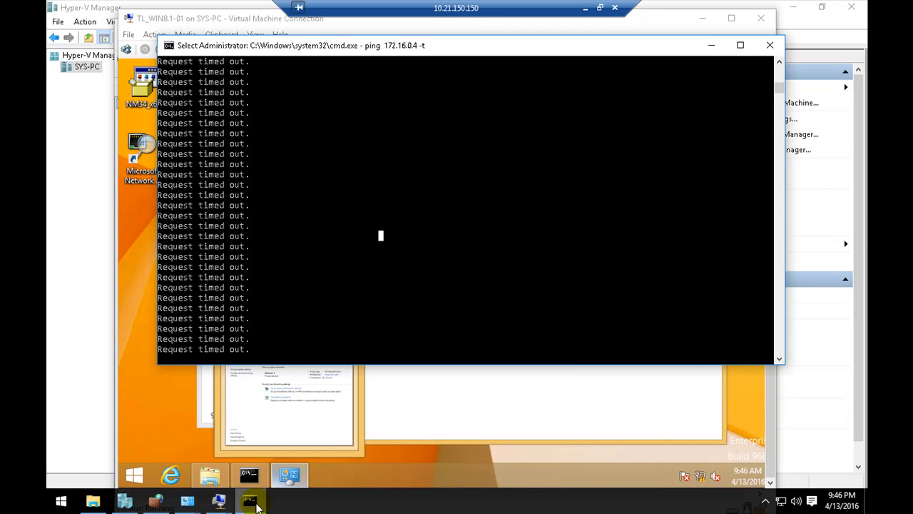
pyautogui.rightClick(781, 501)
pyautogui.click(781, 493)
pyautogui.click(661, 236)
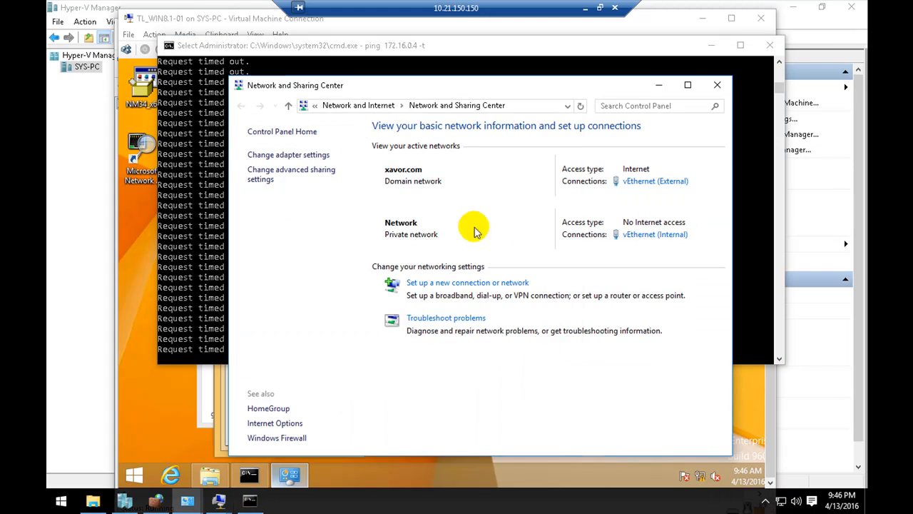
pyautogui.click(389, 252)
pyautogui.click(478, 281)
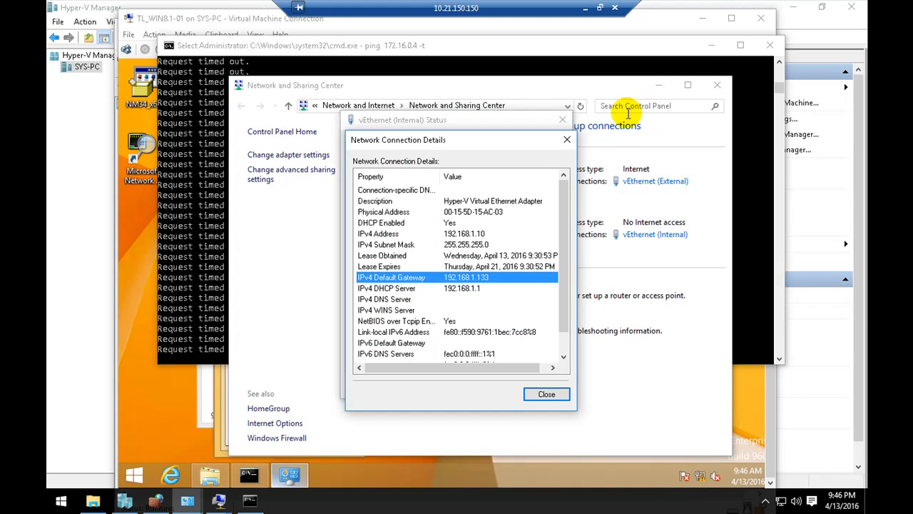
pyautogui.click(566, 139)
pyautogui.click(562, 121)
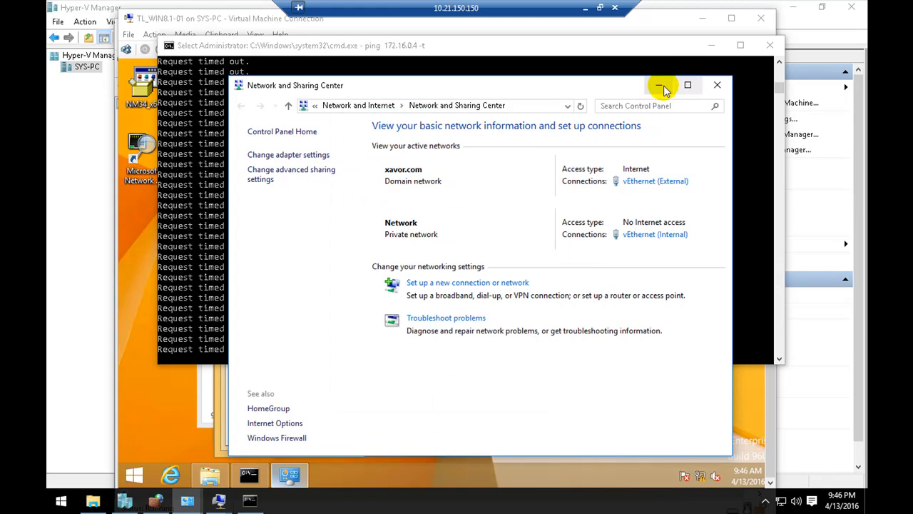
pyautogui.click(659, 85)
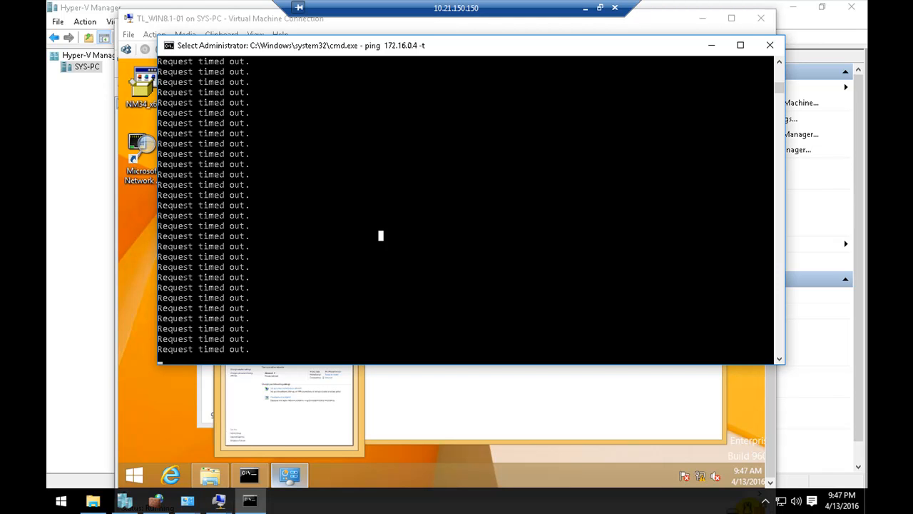
# View the default gateway in the TL_WIN8.1-01 VM's Ethernet connection details, and minimize that VM to return to the router VM.
pyautogui.click(710, 45)
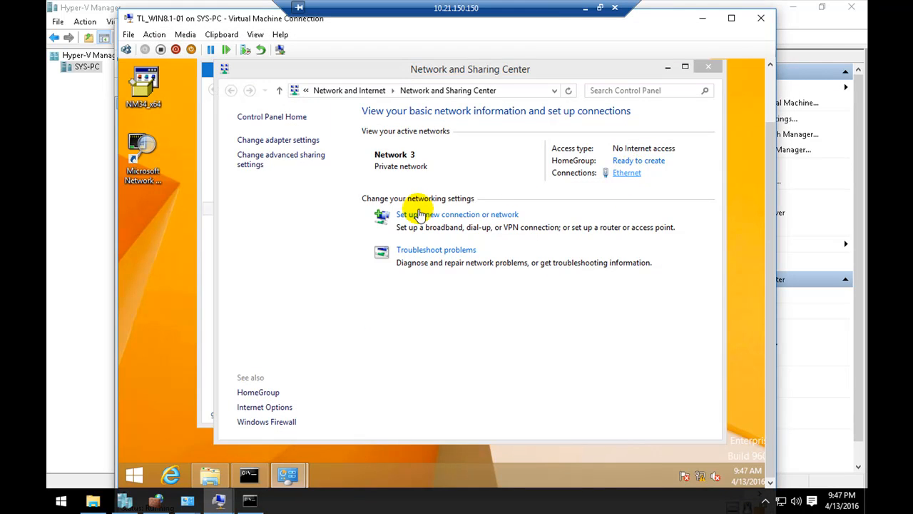
pyautogui.click(369, 232)
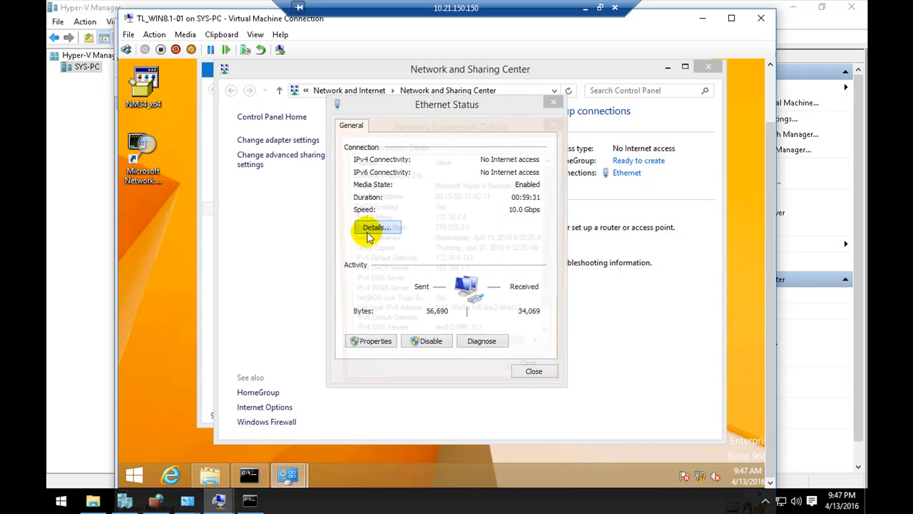
pyautogui.click(459, 263)
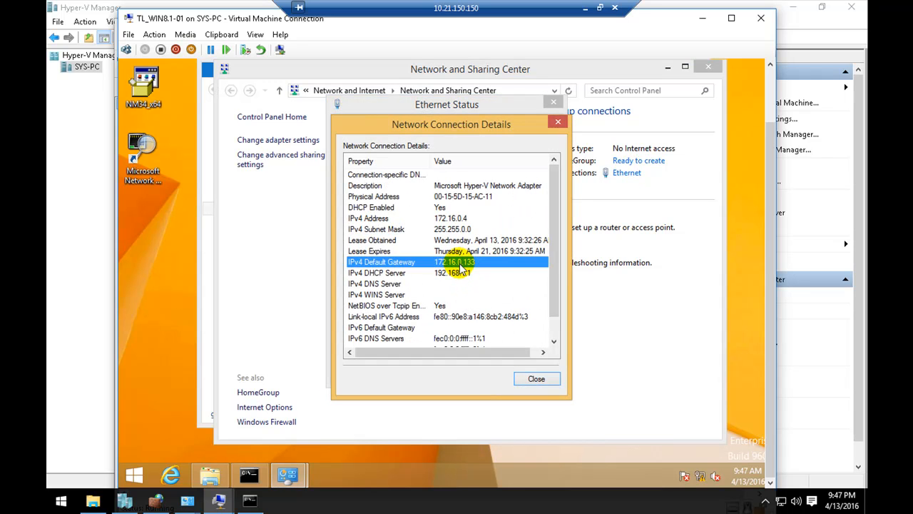
pyautogui.click(703, 18)
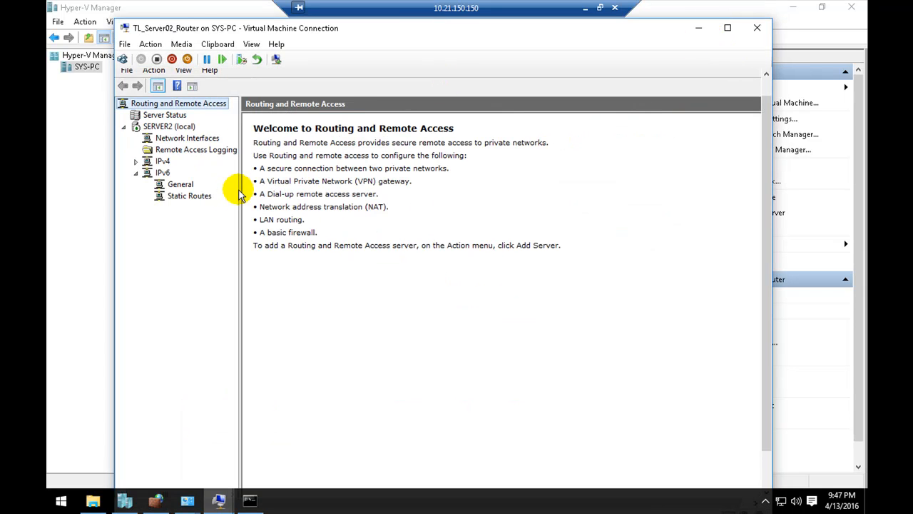
# Widen the console tree and try to add a new router interface under SERVER2's IPv6 General node.
pyautogui.moveTo(239, 189); pyautogui.dragTo(280, 190)
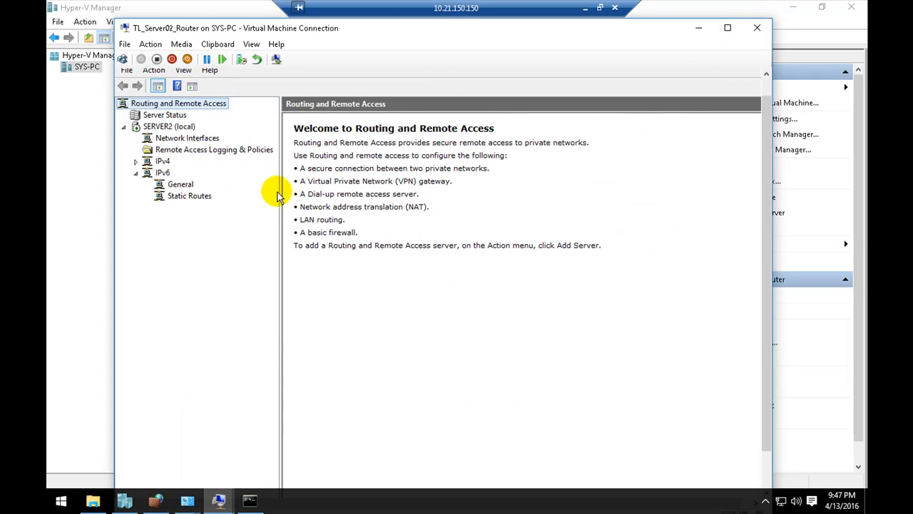
pyautogui.click(194, 196)
pyautogui.click(183, 186)
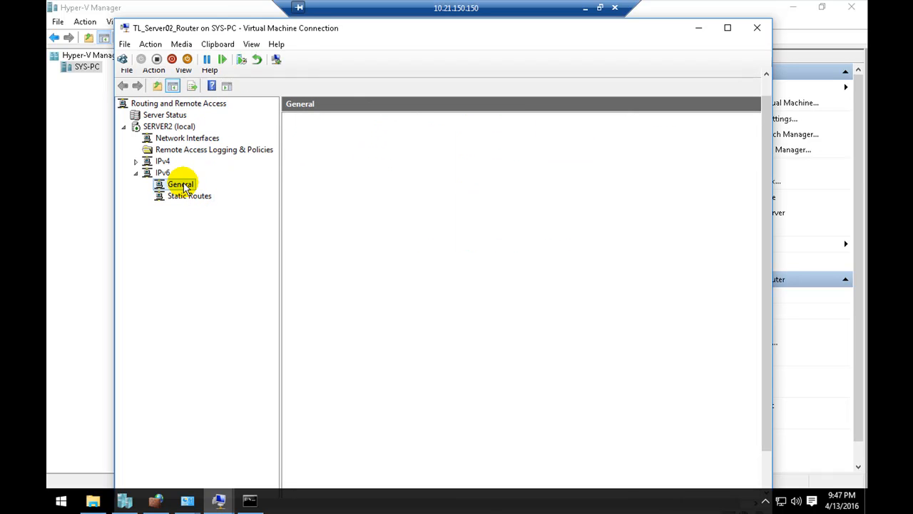
pyautogui.rightClick(362, 188)
pyautogui.click(375, 193)
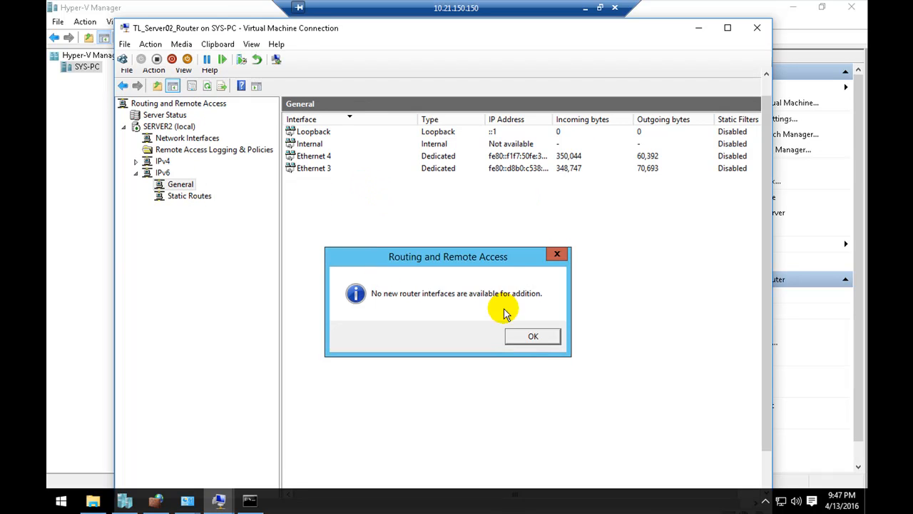
pyautogui.click(532, 336)
# Show the interfaces under SERVER2's IPv4 General node and compare the IP addresses of Ethernet 4 and Ethernet 3.
pyautogui.click(162, 161)
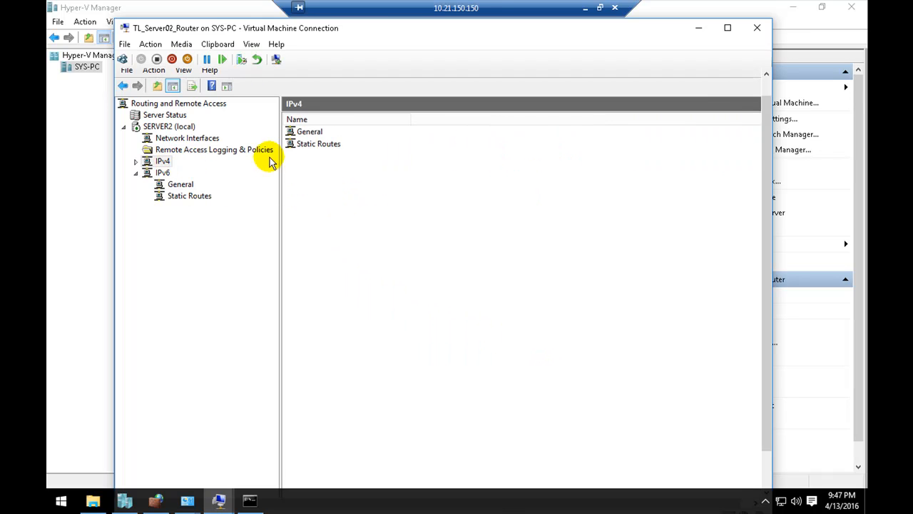
pyautogui.doubleClick(319, 133)
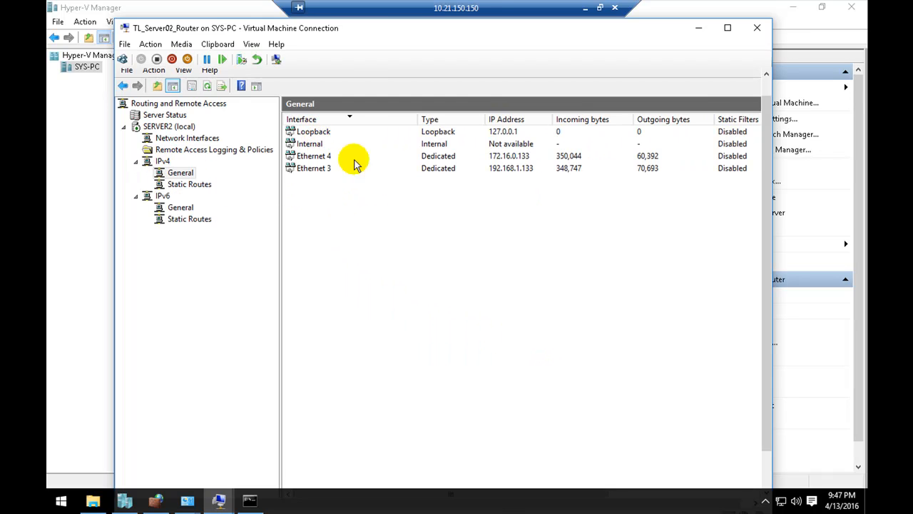
pyautogui.click(393, 168)
pyautogui.click(405, 155)
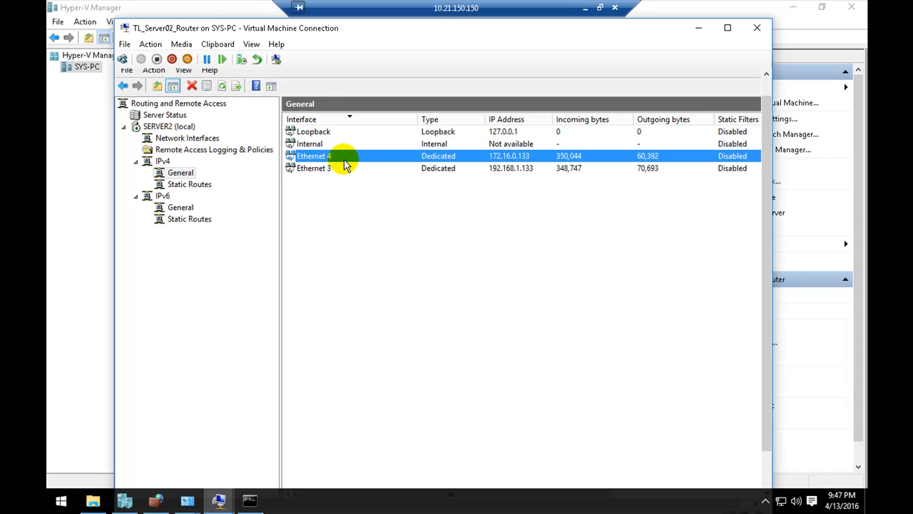
pyautogui.click(512, 169)
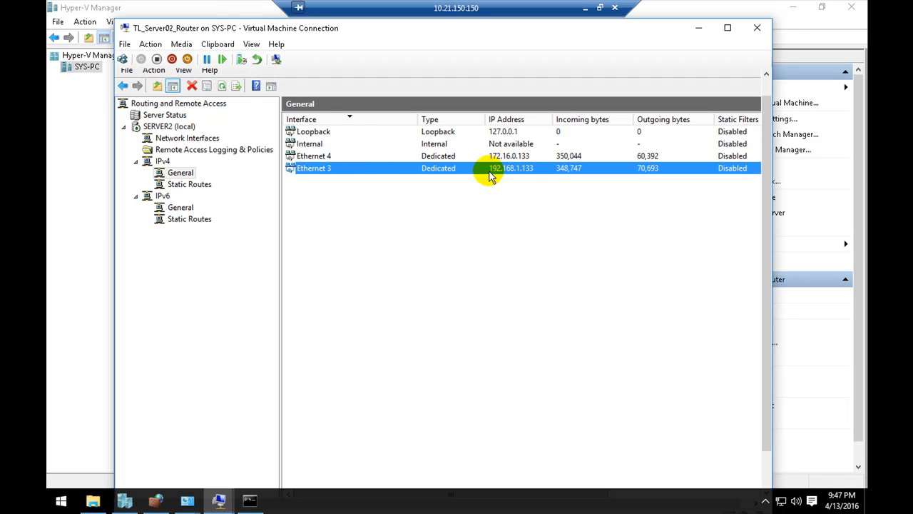
pyautogui.rightClick(402, 218)
pyautogui.click(407, 169)
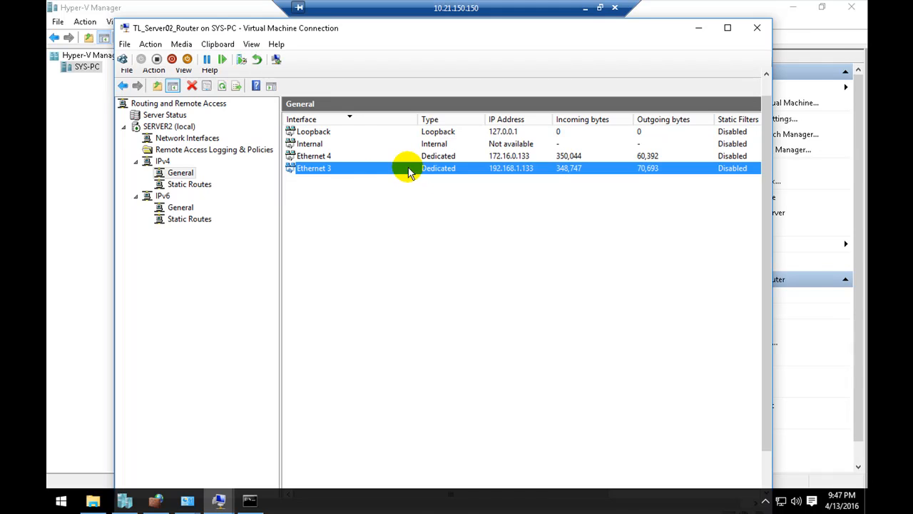
# View the IP routing table for Ethernet 3, inspect the 172.16.0.0 route's gateway and interface, and close the table.
pyautogui.rightClick(407, 169)
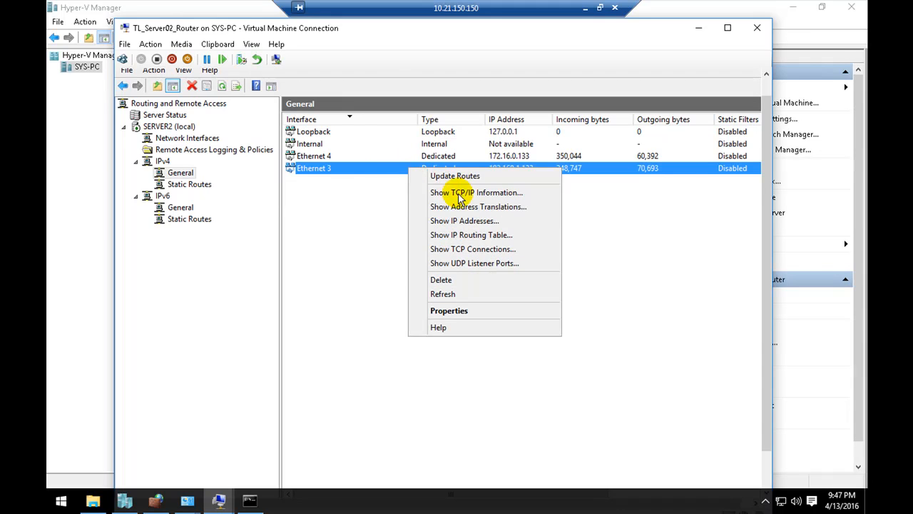
pyautogui.click(471, 235)
pyautogui.click(148, 120)
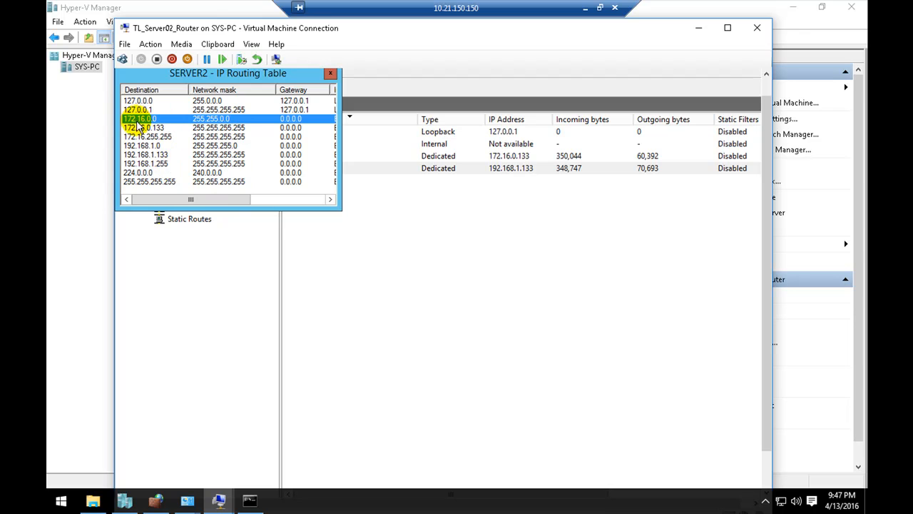
pyautogui.moveTo(227, 200); pyautogui.dragTo(280, 203)
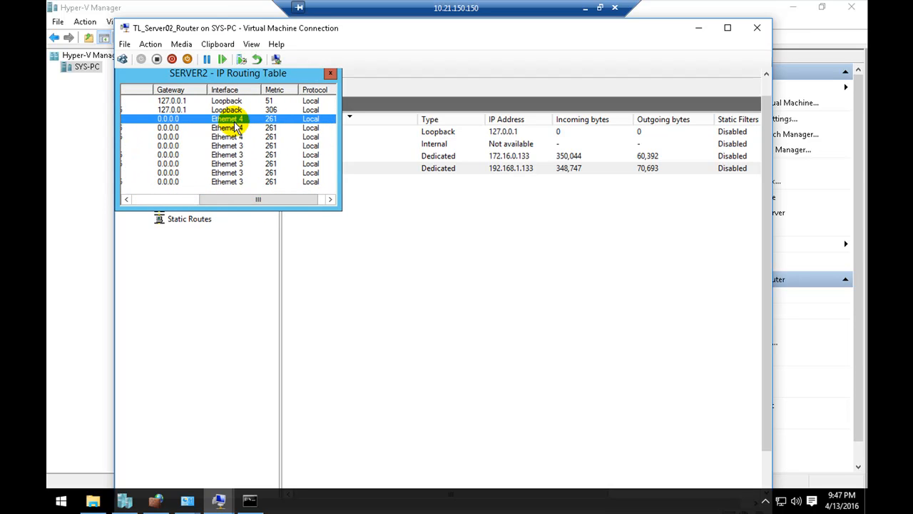
pyautogui.moveTo(235, 200); pyautogui.dragTo(163, 199)
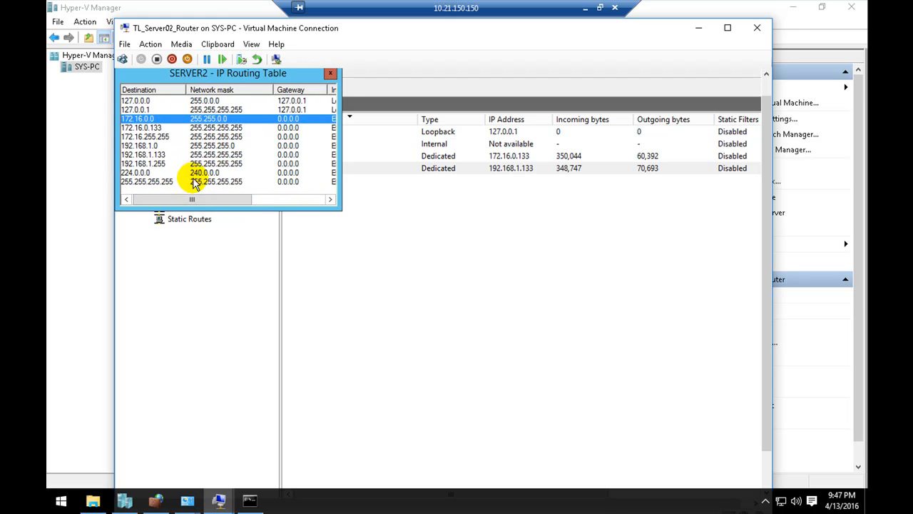
pyautogui.click(330, 73)
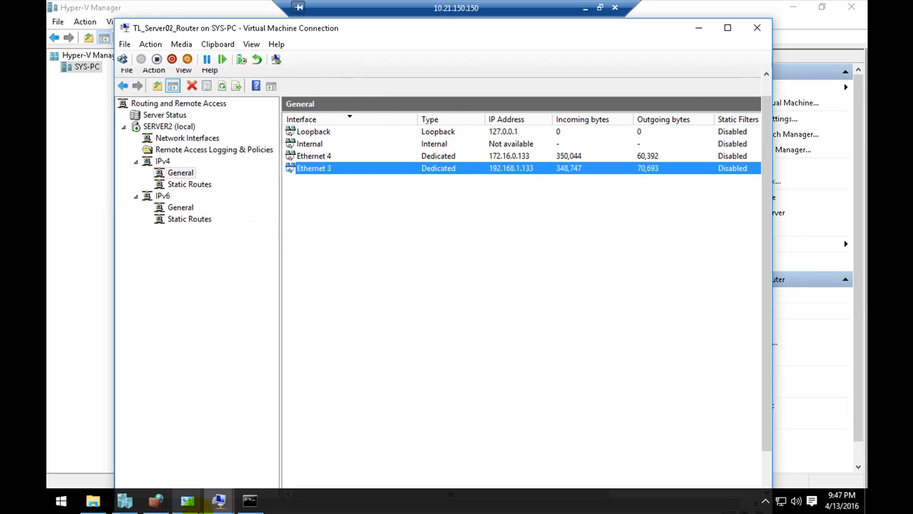
# Stop the host's running ping in Command Prompt and start a new continuous ping to 172.16.0.4.
pyautogui.click(249, 504)
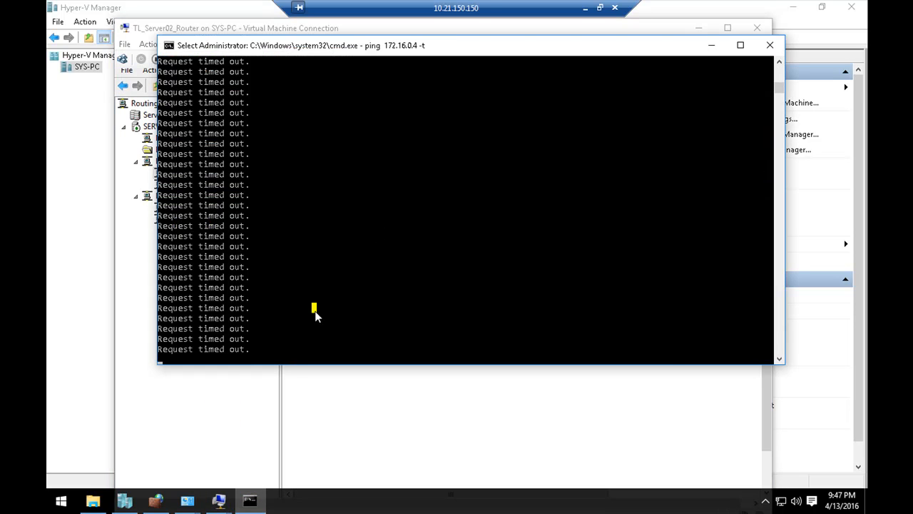
pyautogui.hotkey('ctrl', 'c')
pyautogui.hotkey('ctrl', 'c')
pyautogui.press('Return')
pyautogui.press('Return')
pyautogui.press('Return')
pyautogui.press('Return')
pyautogui.press('Up')
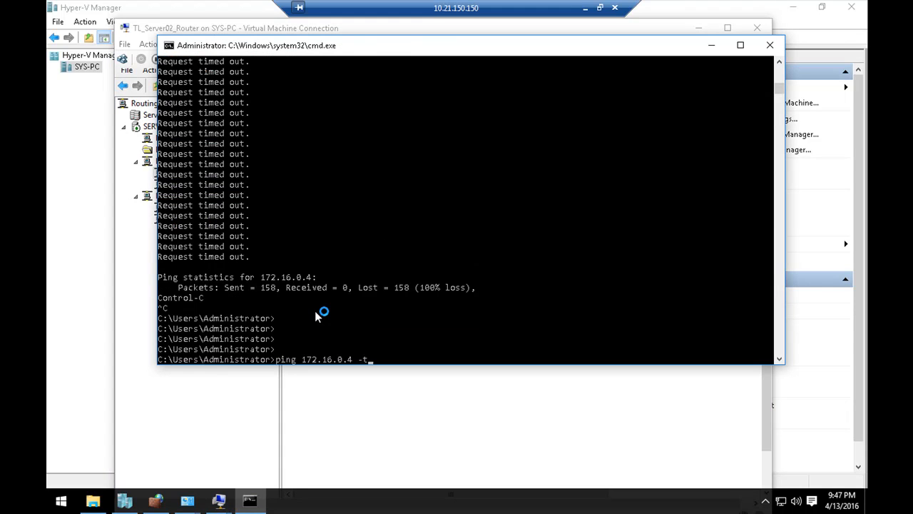
pyautogui.press('Return')
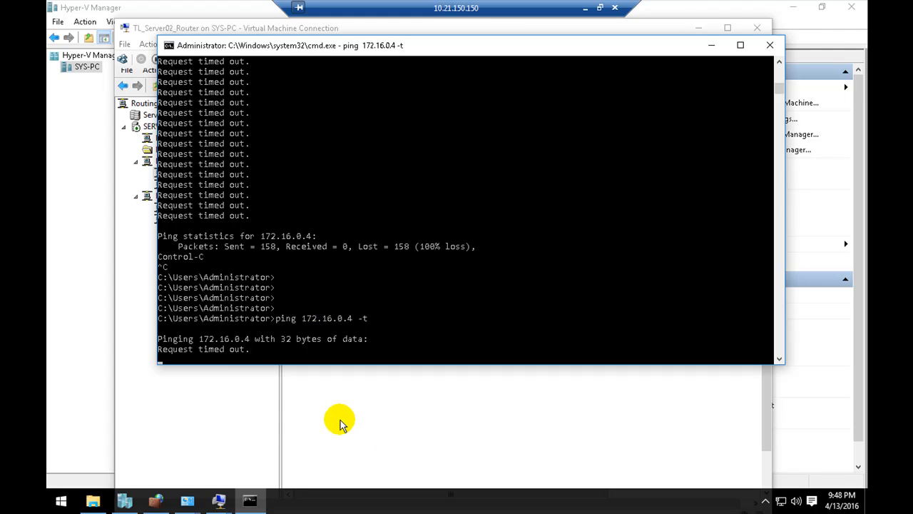
pyautogui.click(364, 349)
pyautogui.rightClick(365, 348)
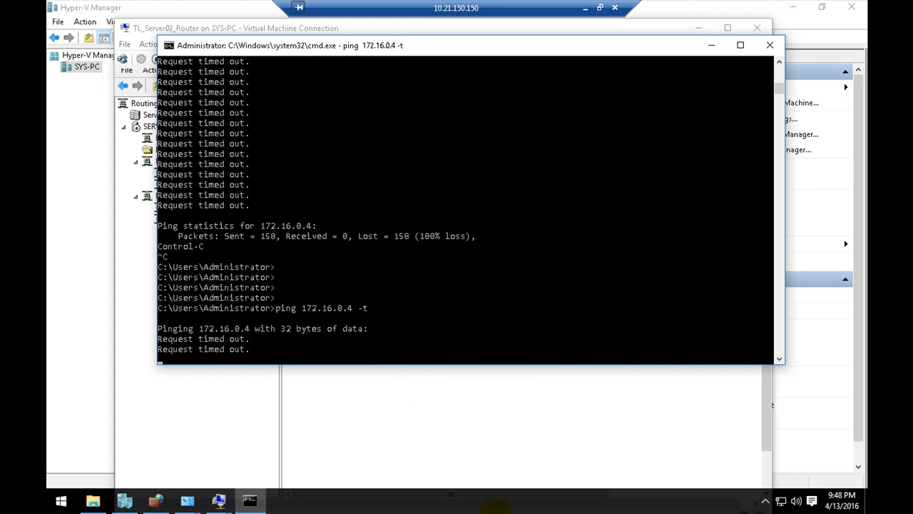
# Refresh SERVER2's IPv4 interface list, and open Network and Sharing Center in the router VM.
pyautogui.click(497, 422)
pyautogui.rightClick(320, 232)
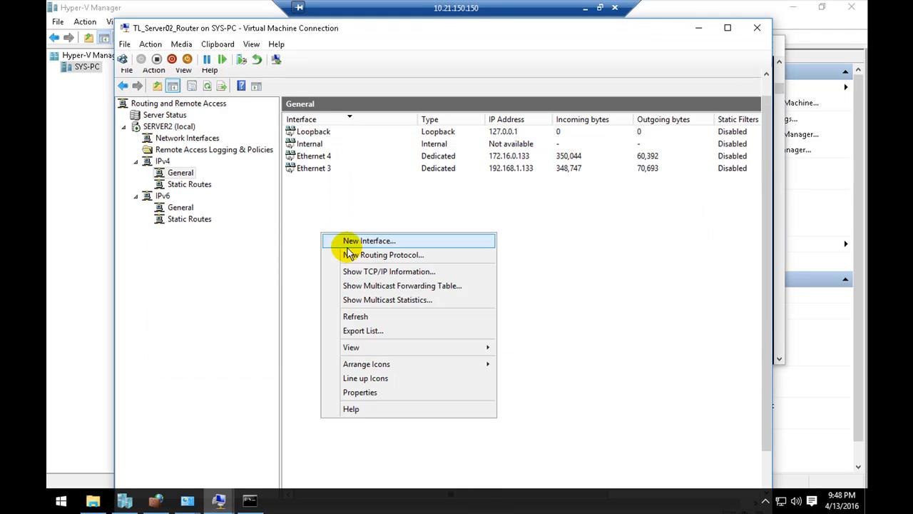
pyautogui.click(338, 316)
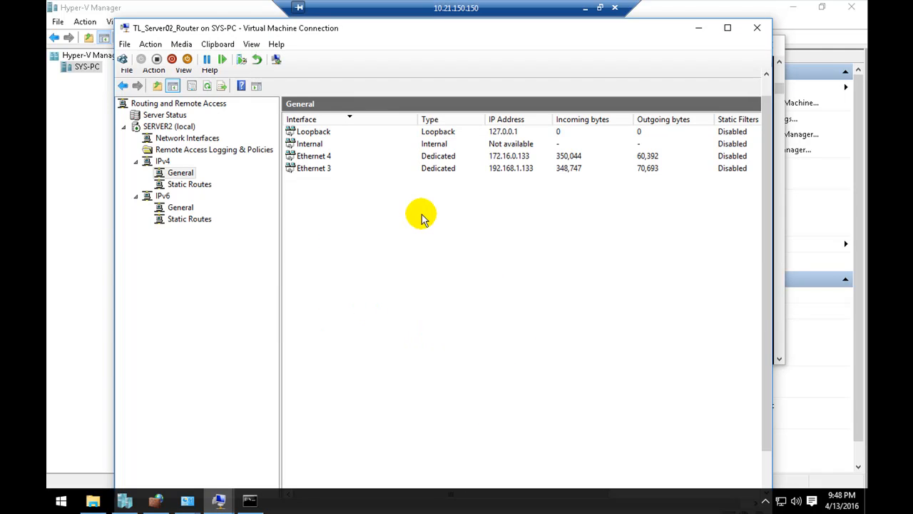
pyautogui.moveTo(766, 288); pyautogui.dragTo(700, 477)
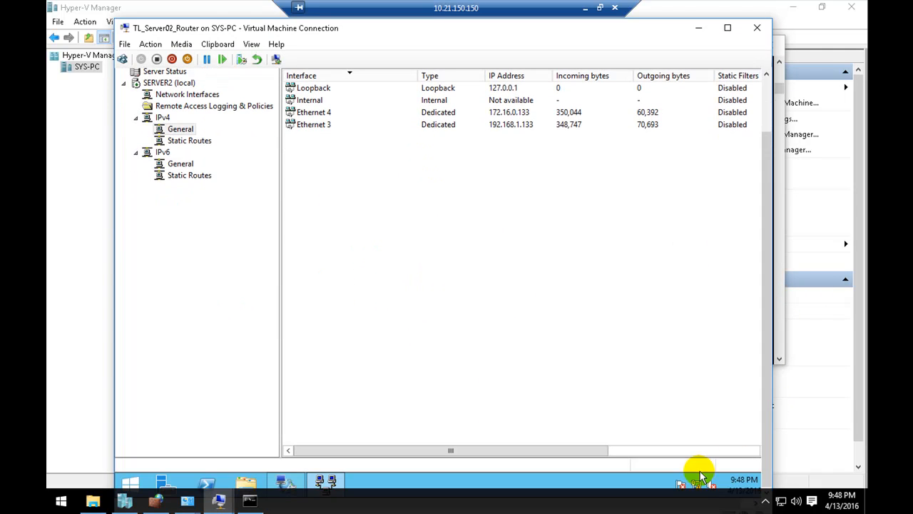
pyautogui.click(703, 487)
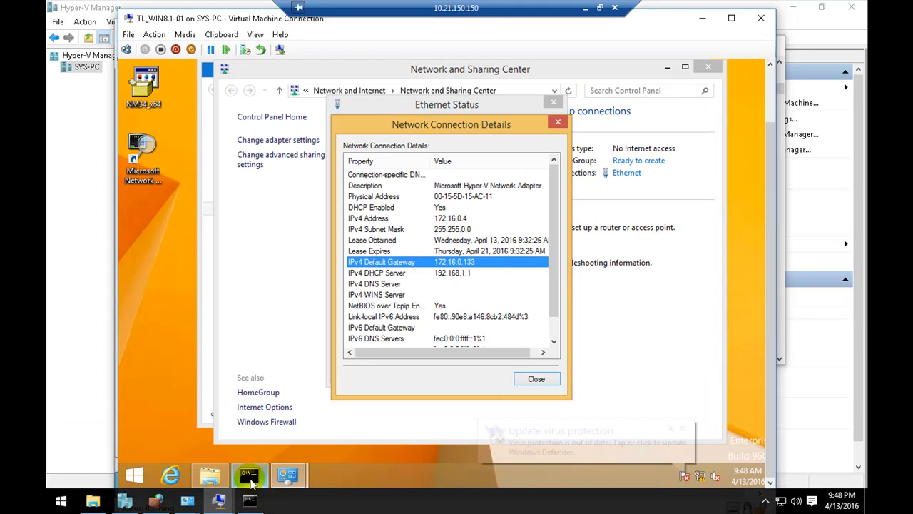
# Start a continuous ping to 192.168.10.10 from Command Prompt in the TL_WIN8.1-01 VM, and dismiss the spyware protection notification.
pyautogui.click(249, 475)
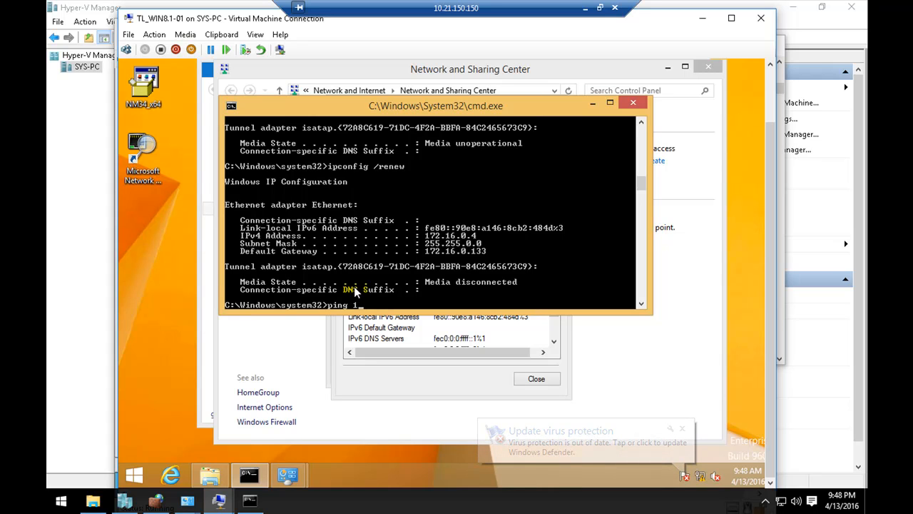
pyautogui.write('68.10.10')
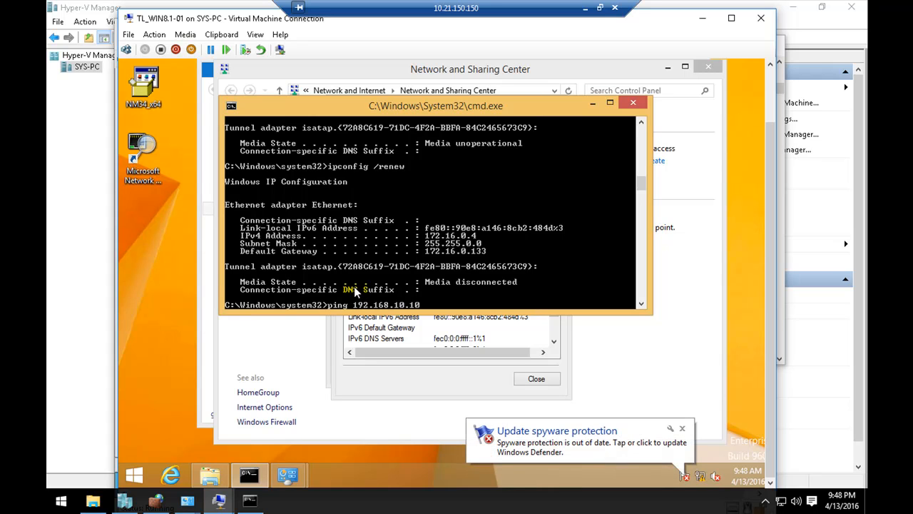
pyautogui.write(' -t')
pyautogui.press('Return')
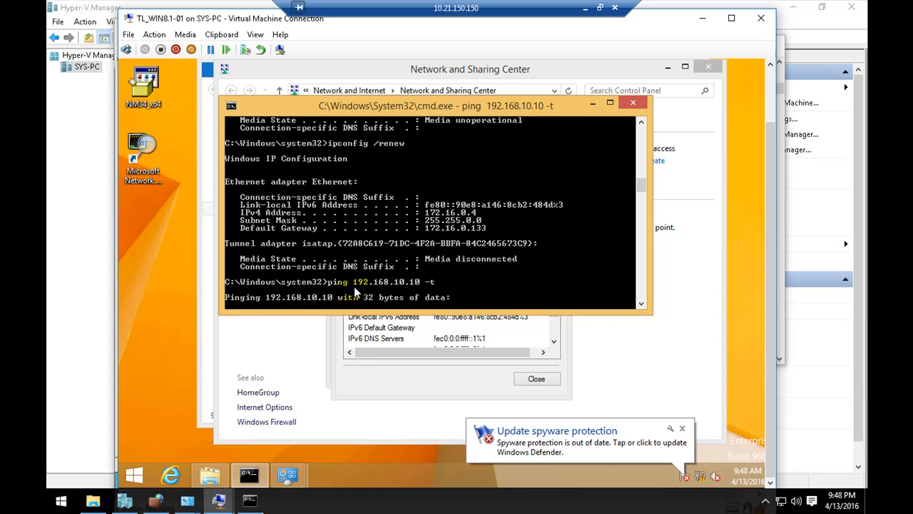
pyautogui.click(682, 428)
# Check the IPv4 default gateway in the TL_WIN8.1-01 VM's Ethernet connection details, and open its adapter settings.
pyautogui.rightClick(700, 476)
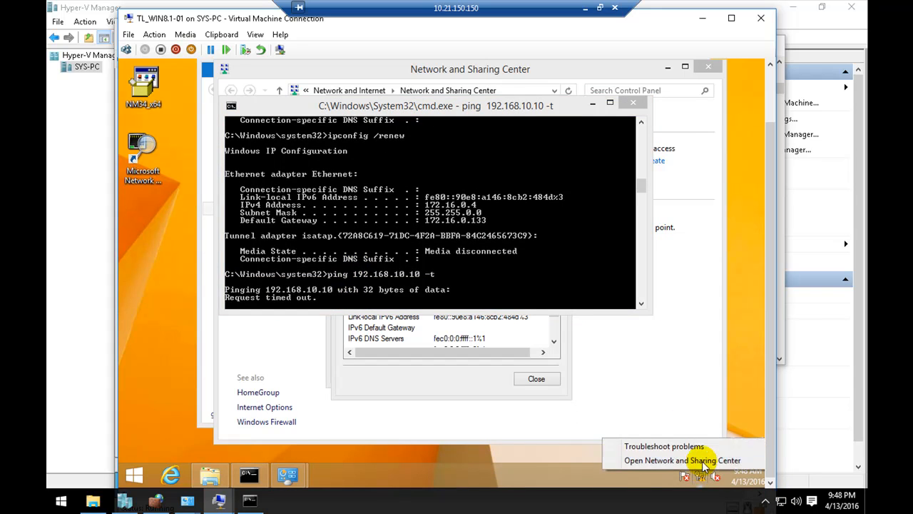
pyautogui.click(695, 460)
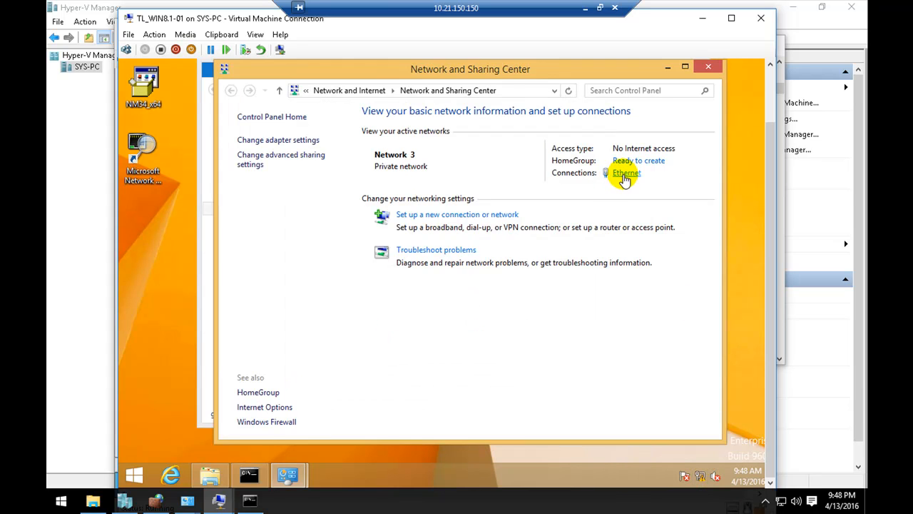
pyautogui.click(616, 174)
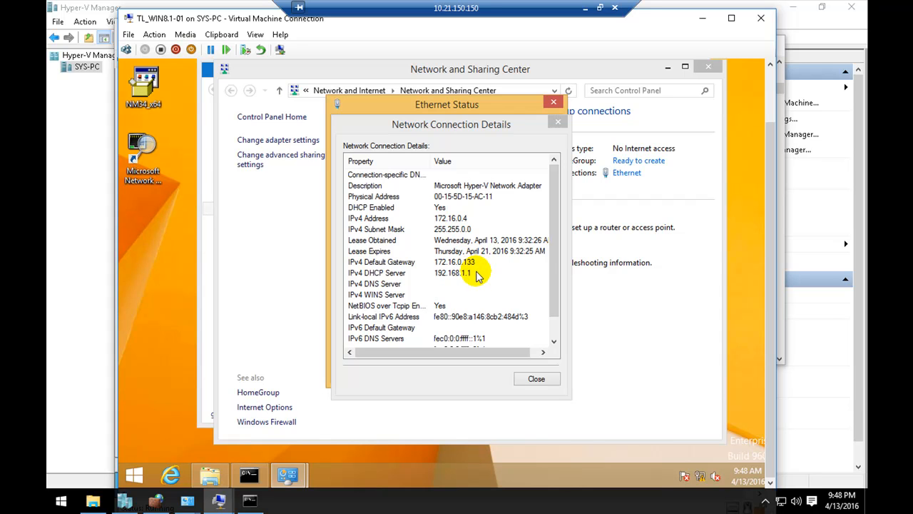
pyautogui.click(472, 263)
pyautogui.click(536, 378)
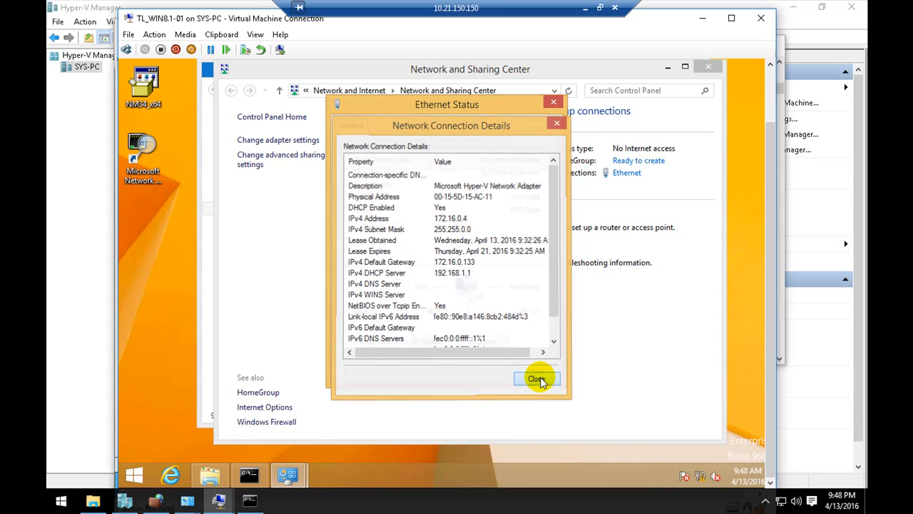
pyautogui.click(536, 375)
pyautogui.click(278, 140)
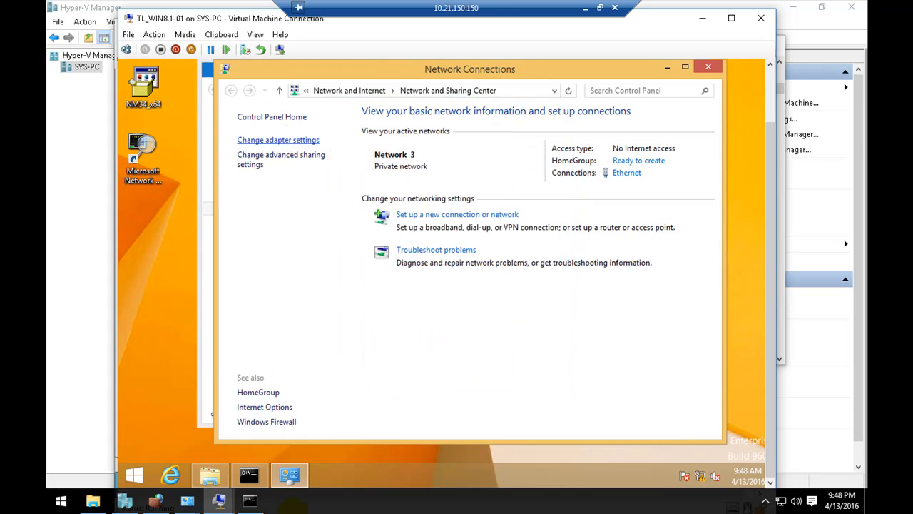
# Look at the 172.16.0.0 scope options in the TL_Server01_DHCP VM, and switch to the TL_Server02_Router VM.
pyautogui.moveTo(218, 499)
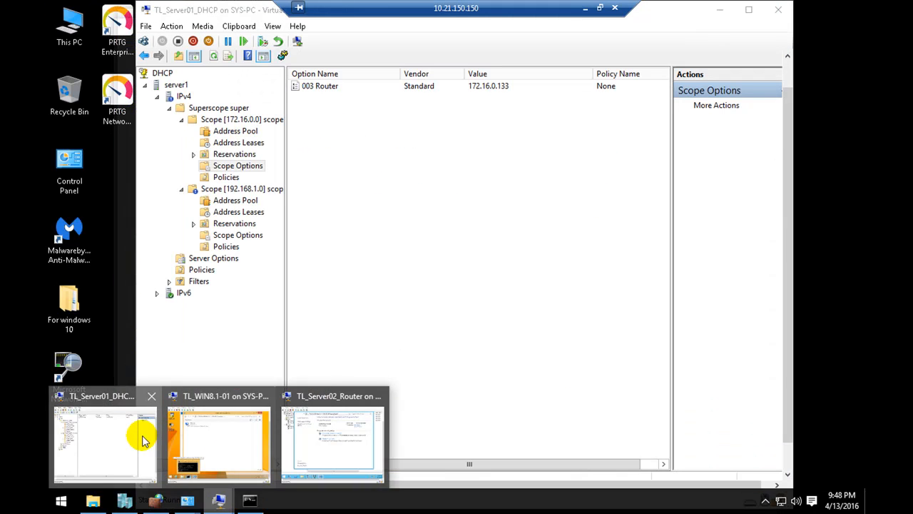
pyautogui.click(143, 434)
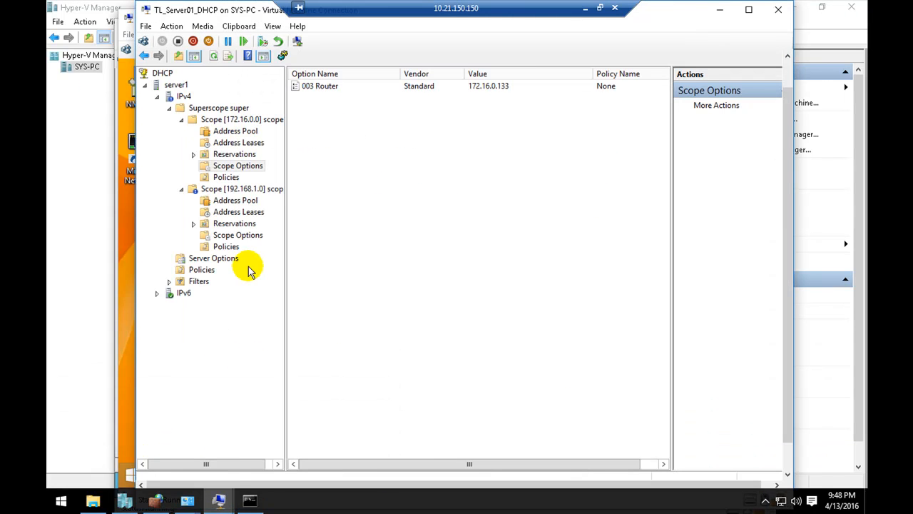
pyautogui.moveTo(218, 499)
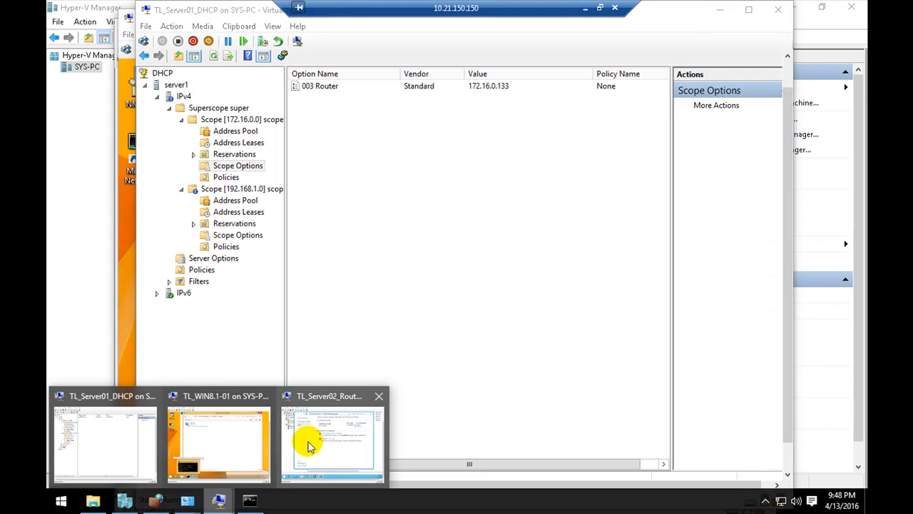
pyautogui.click(326, 439)
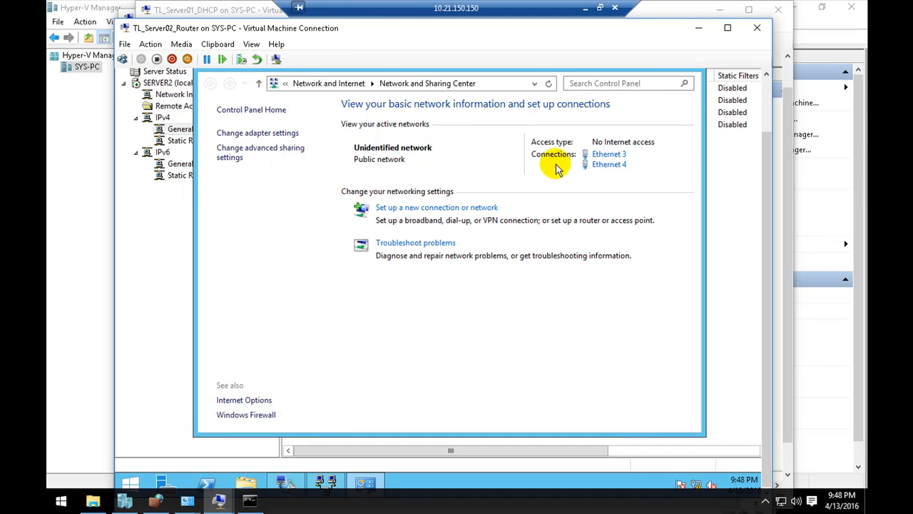
# Restart the Routing and Remote Access service on SERVER2, and bring up the host's continuous ping to 172.16.0.4.
pyautogui.click(160, 214)
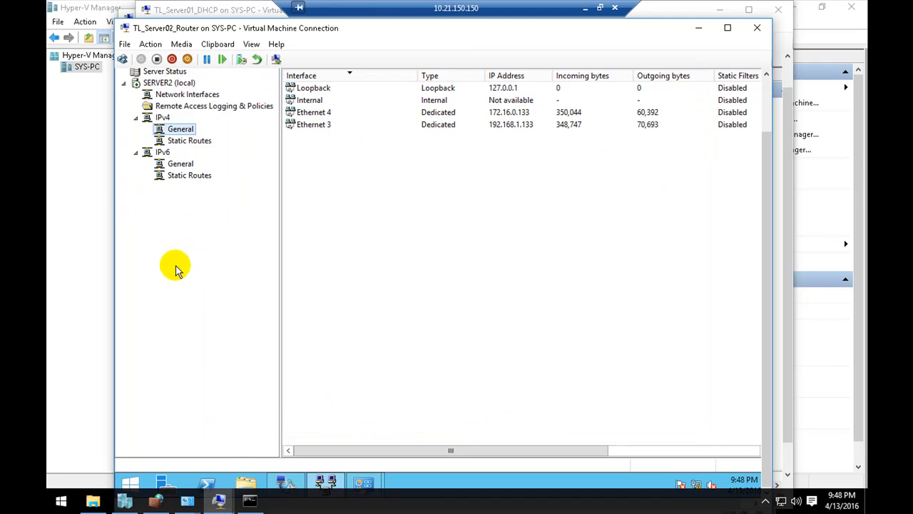
pyautogui.moveTo(763, 167); pyautogui.dragTo(764, 116)
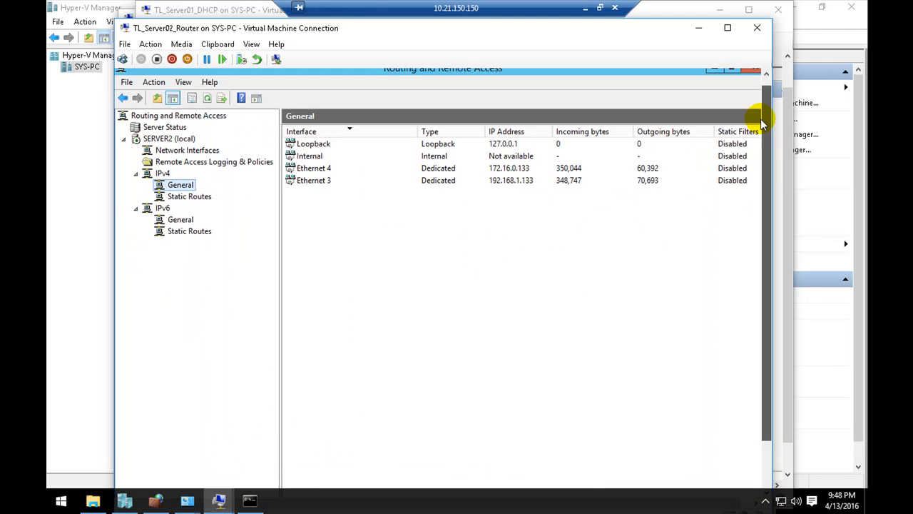
pyautogui.rightClick(374, 231)
pyautogui.rightClick(174, 140)
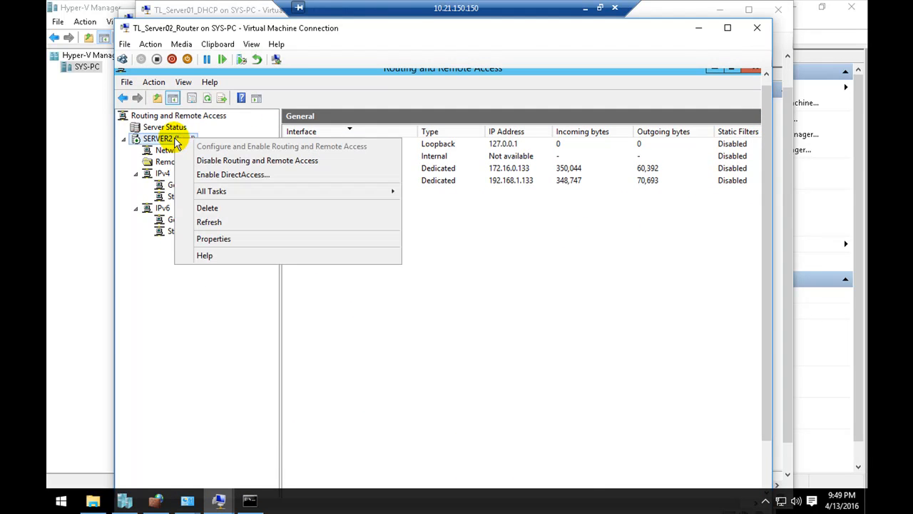
pyautogui.moveTo(391, 192)
pyautogui.click(433, 247)
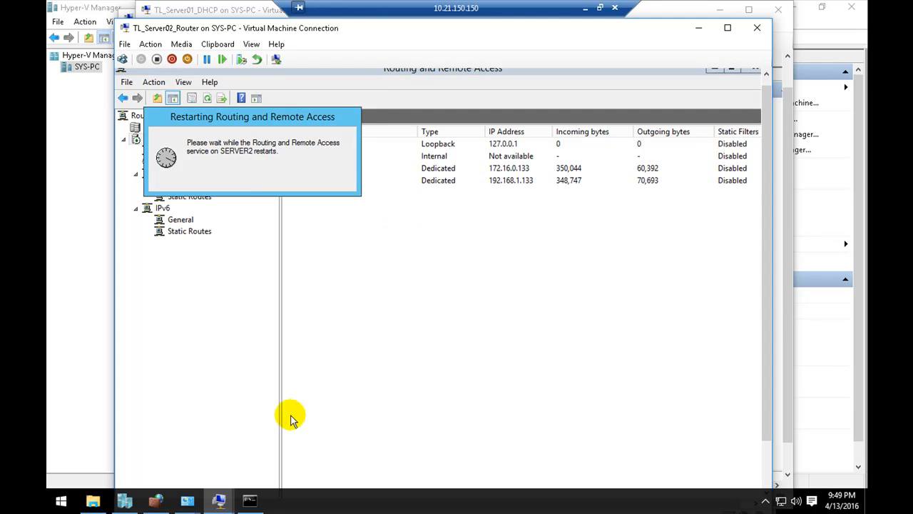
pyautogui.click(252, 499)
pyautogui.click(318, 318)
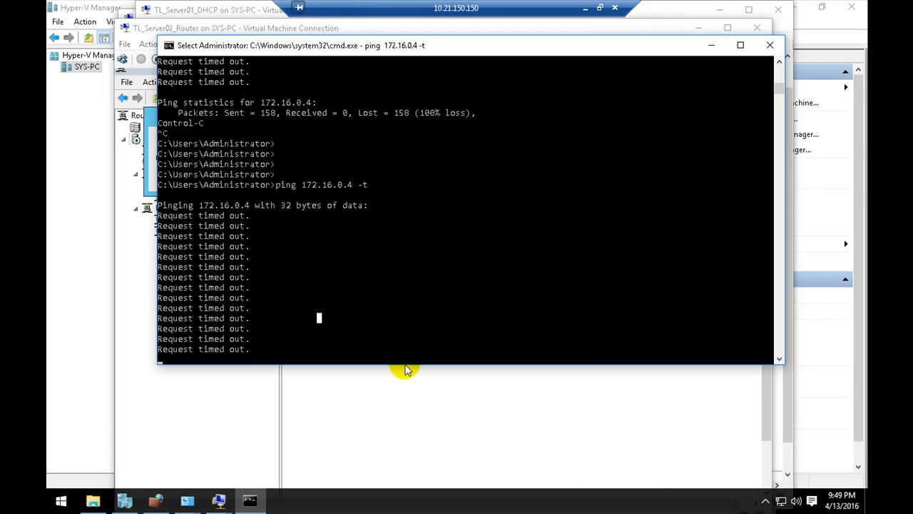
# Check the IPv4 address and default gateway in the connection details of the host's vEthernet (Internal) adapter.
pyautogui.rightClick(780, 501)
pyautogui.click(778, 490)
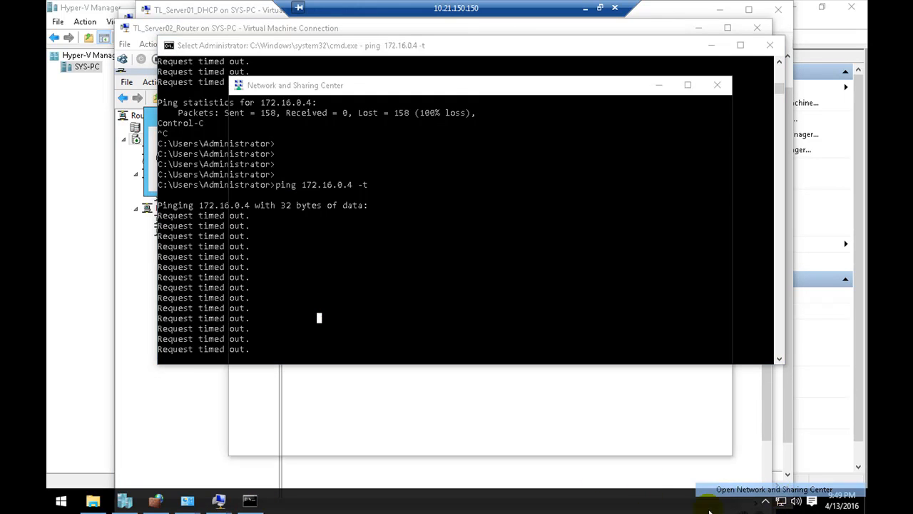
pyautogui.click(313, 158)
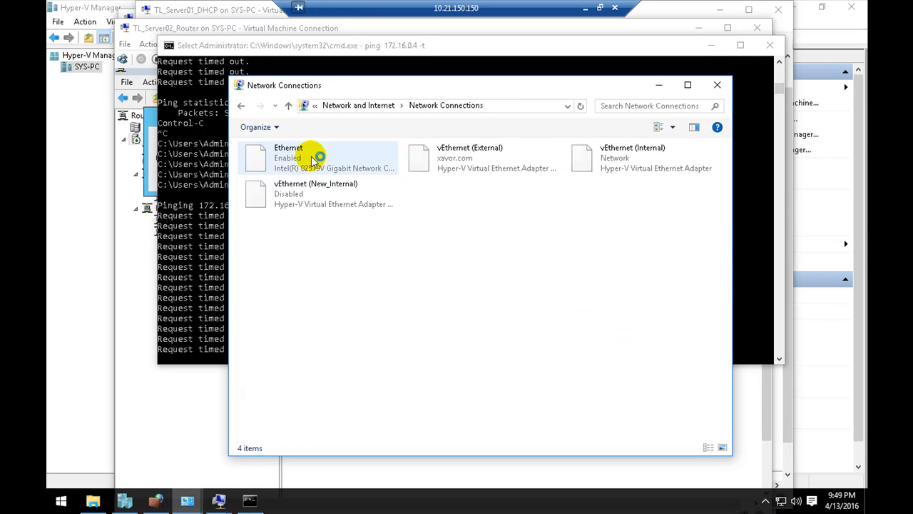
pyautogui.doubleClick(601, 174)
pyautogui.click(389, 246)
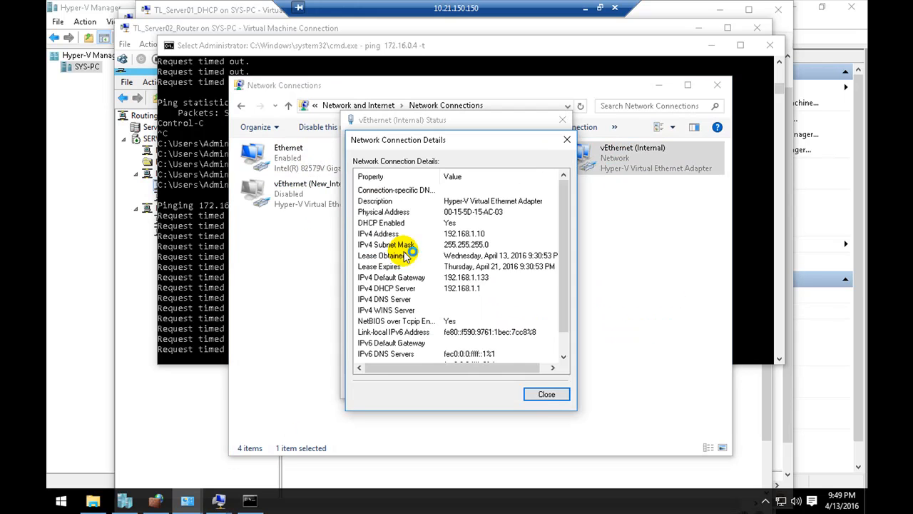
pyautogui.click(544, 395)
pyautogui.click(389, 241)
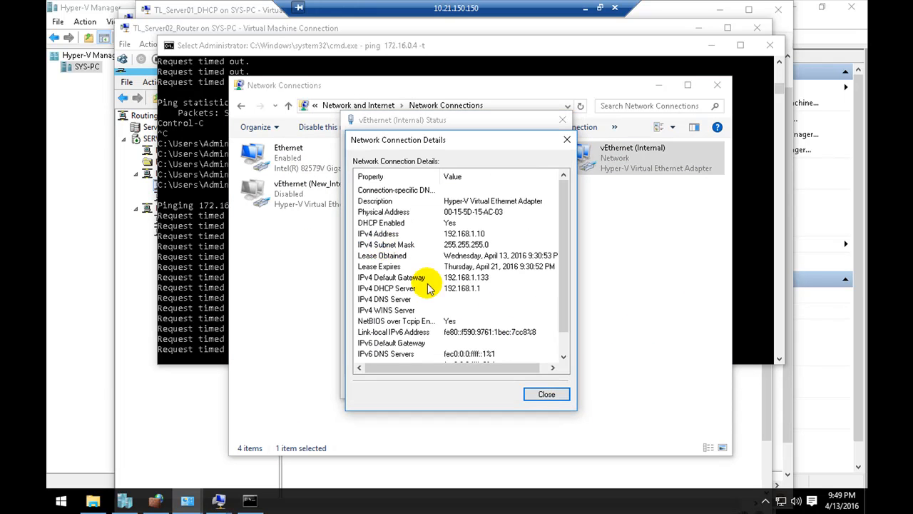
pyautogui.click(546, 395)
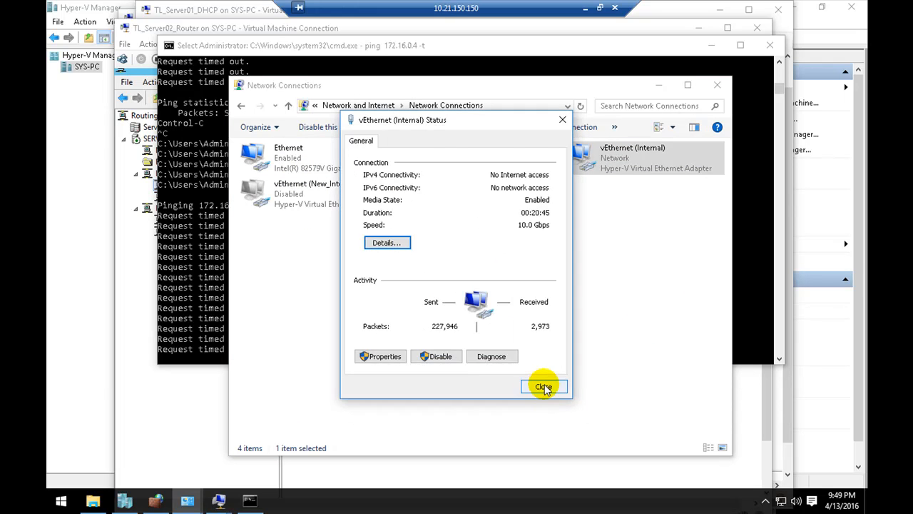
pyautogui.click(542, 387)
# Resume the host's paused ping to 172.16.0.4, and check the 192.168.10.10 ping output in the TL_WIN8.1-01 VM.
pyautogui.click(217, 282)
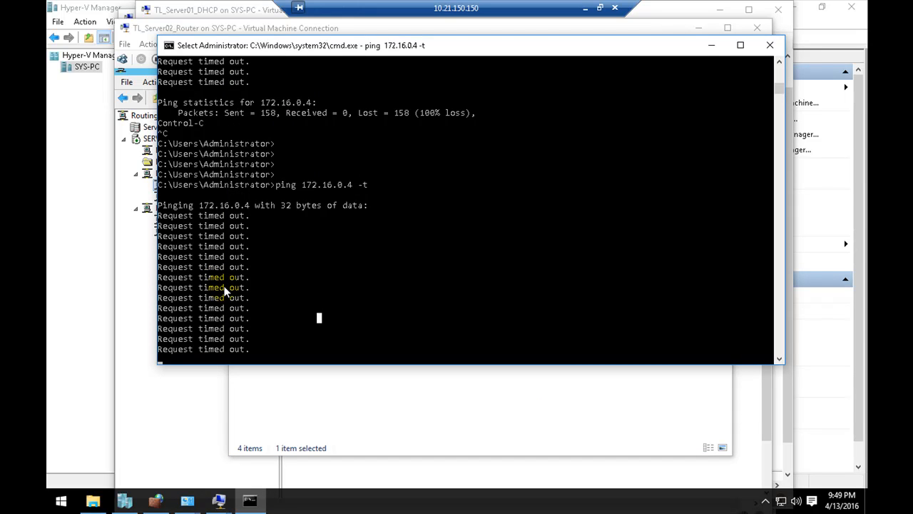
pyautogui.press('Escape')
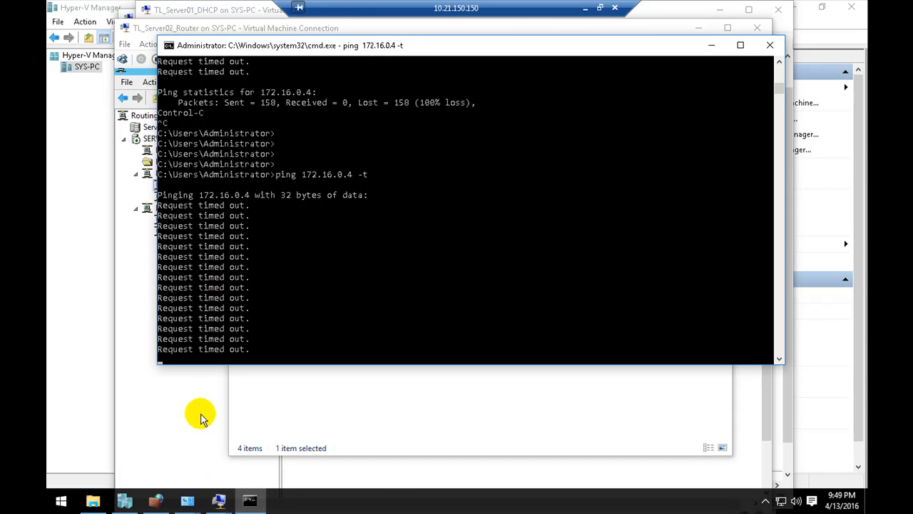
pyautogui.click(218, 500)
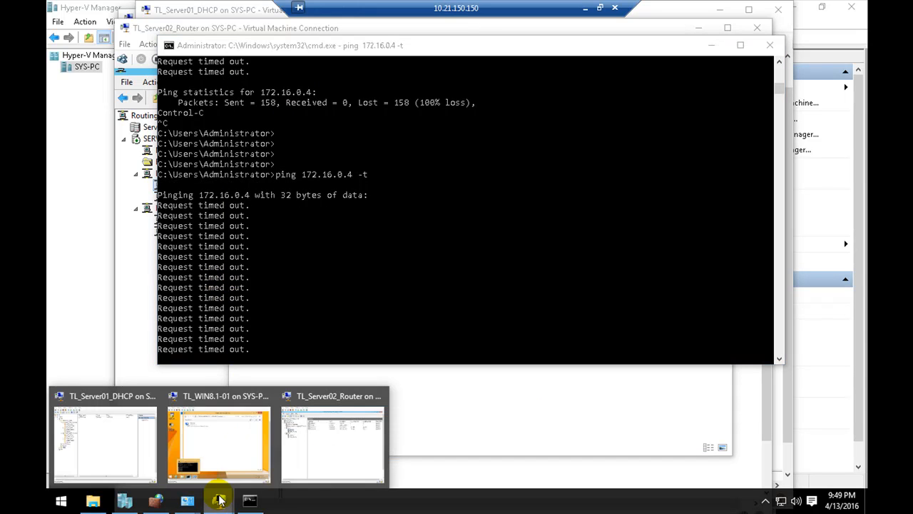
pyautogui.click(241, 445)
pyautogui.click(236, 446)
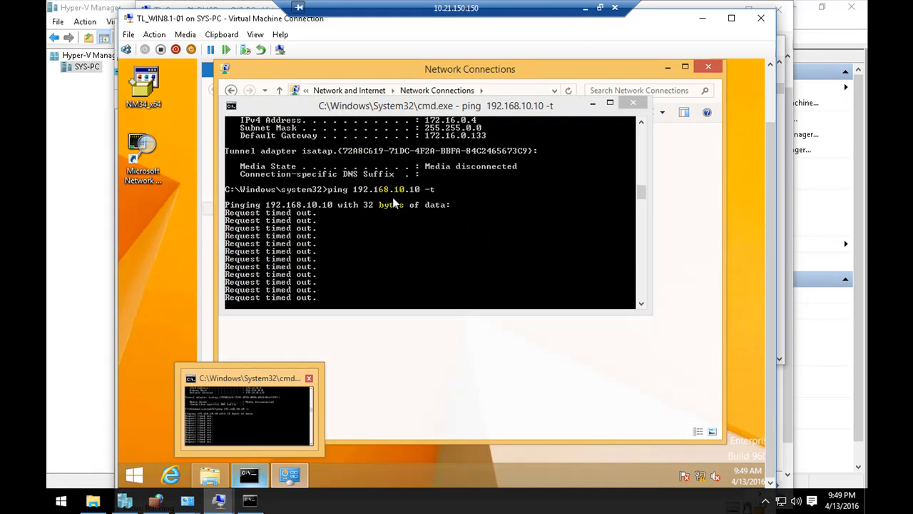
pyautogui.click(600, 8)
pyautogui.click(725, 503)
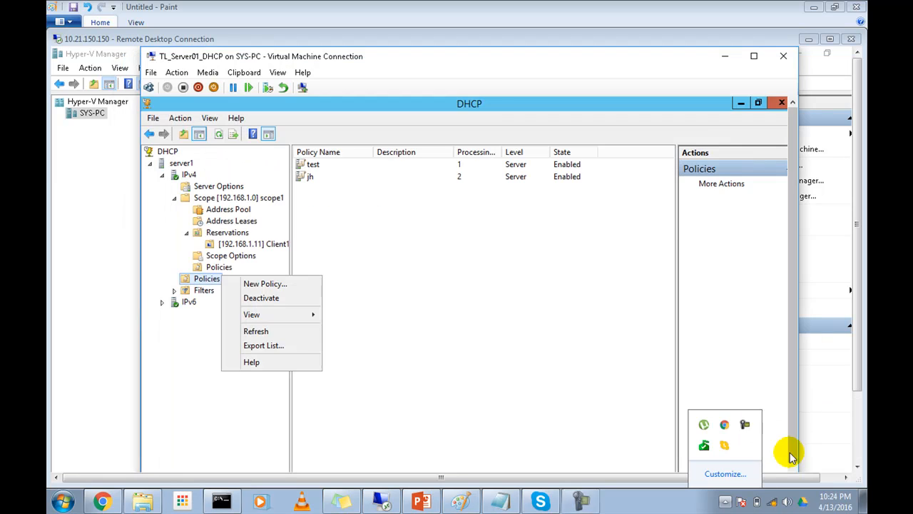
# Return to the full-screen Remote Desktop session and start a new server-level DHCP policy named kh.
pyautogui.click(834, 8)
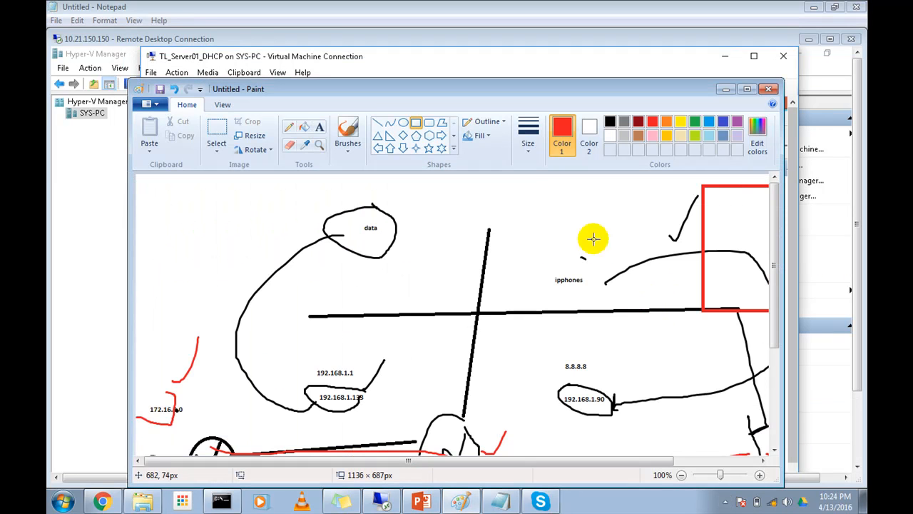
pyautogui.click(385, 501)
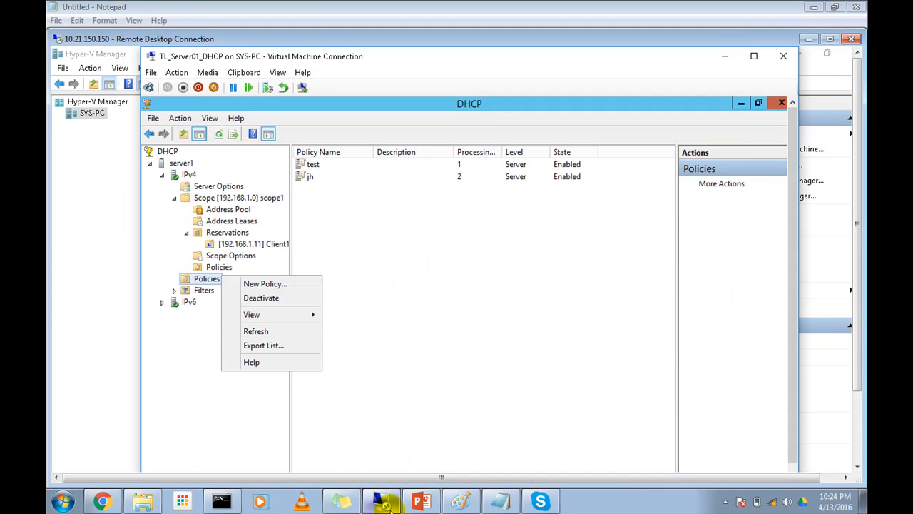
pyautogui.click(830, 39)
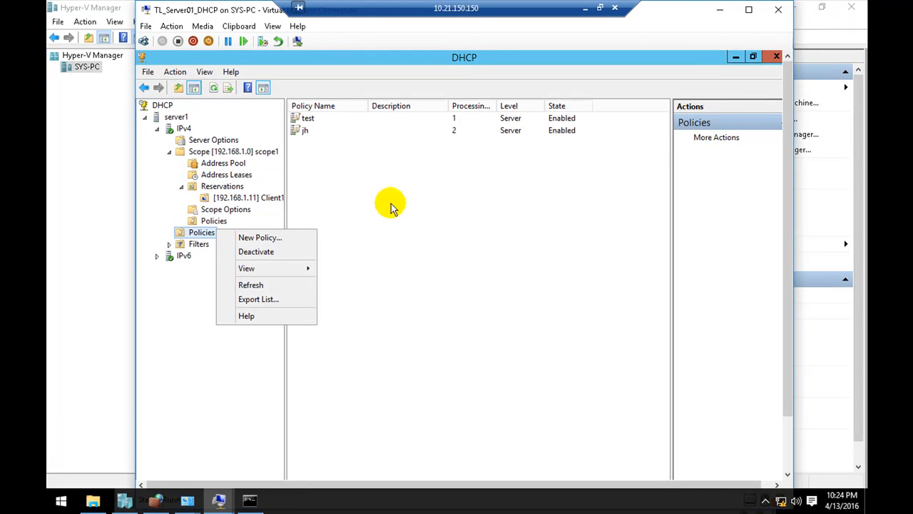
pyautogui.click(289, 239)
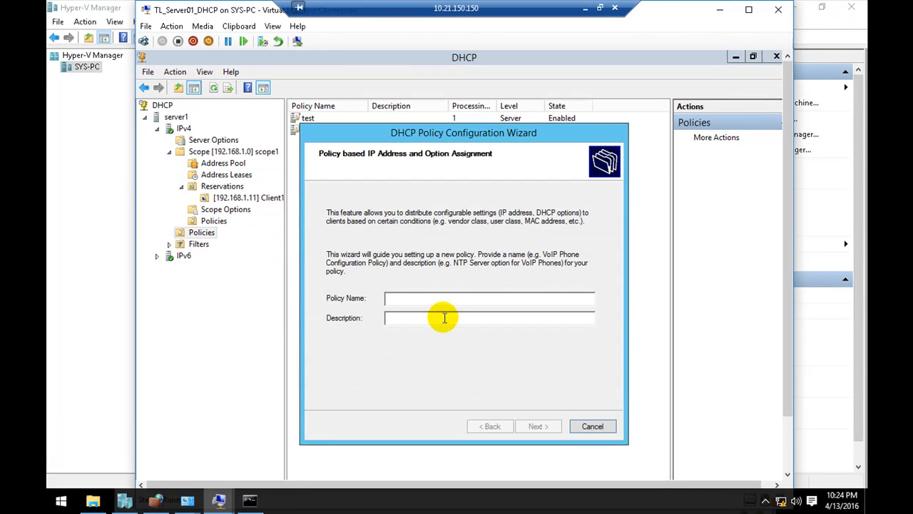
pyautogui.write('dd')
pyautogui.press('Return')
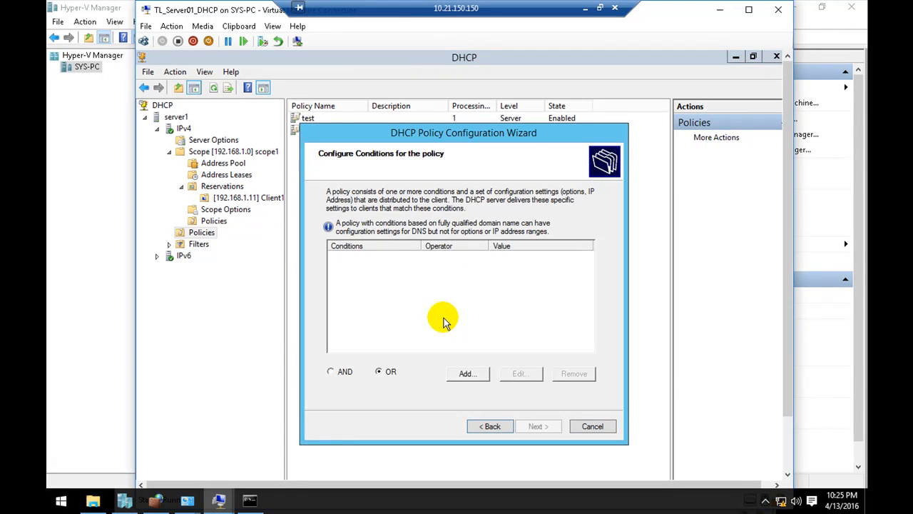
# Define a policy condition with criteria Fully Qualified Domain Name, operator Equals and value techlyncs.com.
pyautogui.click(467, 373)
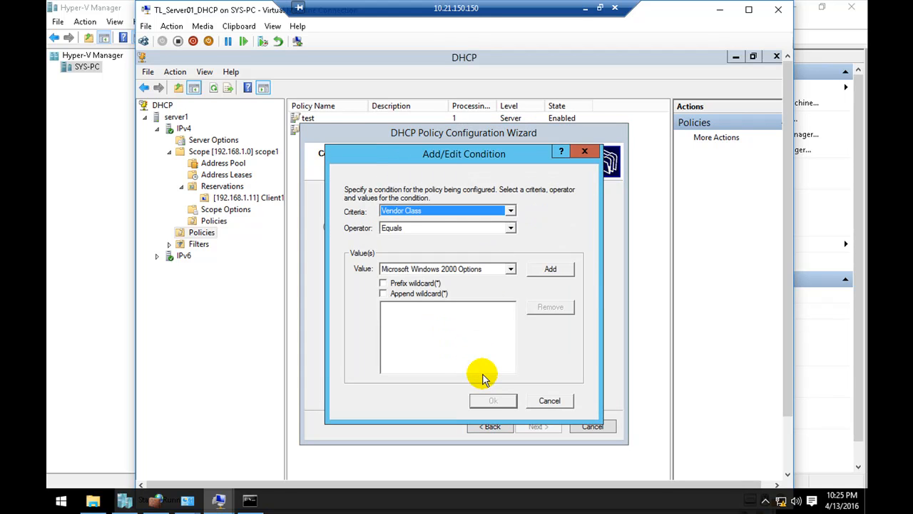
pyautogui.click(423, 211)
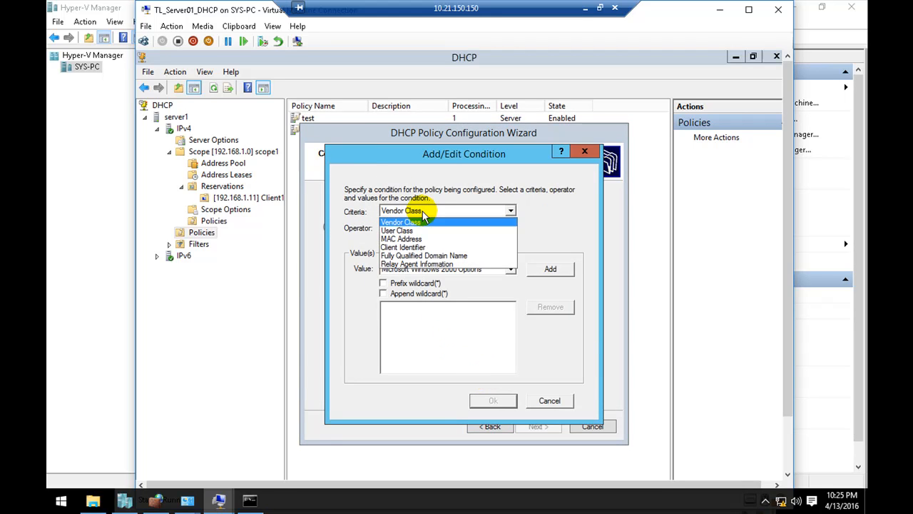
pyautogui.click(426, 256)
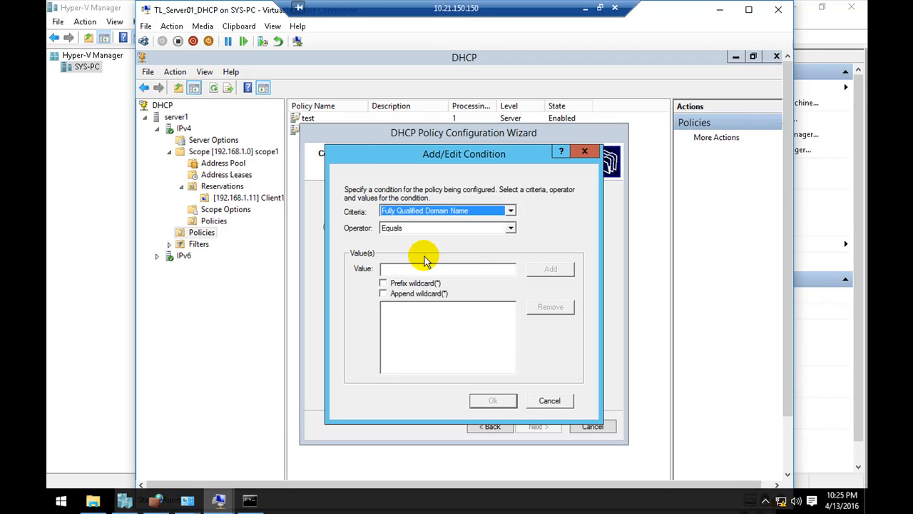
pyautogui.click(435, 214)
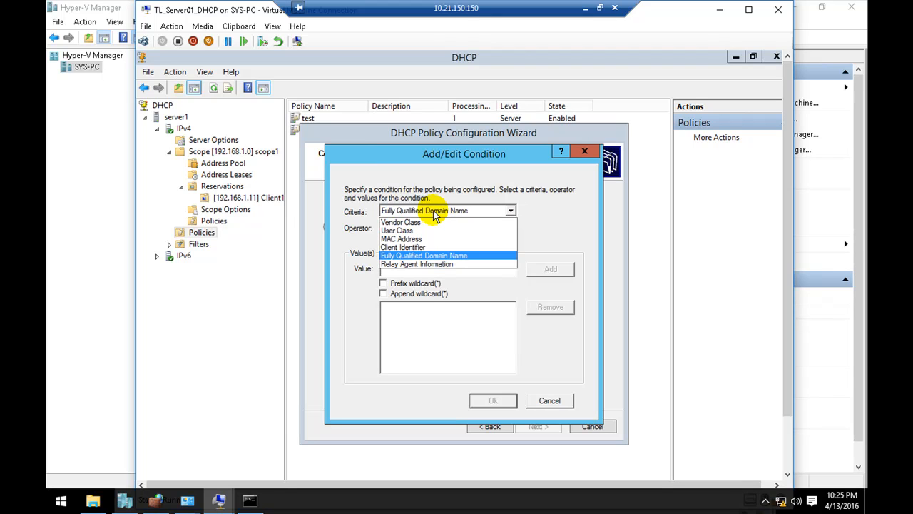
pyautogui.click(435, 214)
pyautogui.click(421, 268)
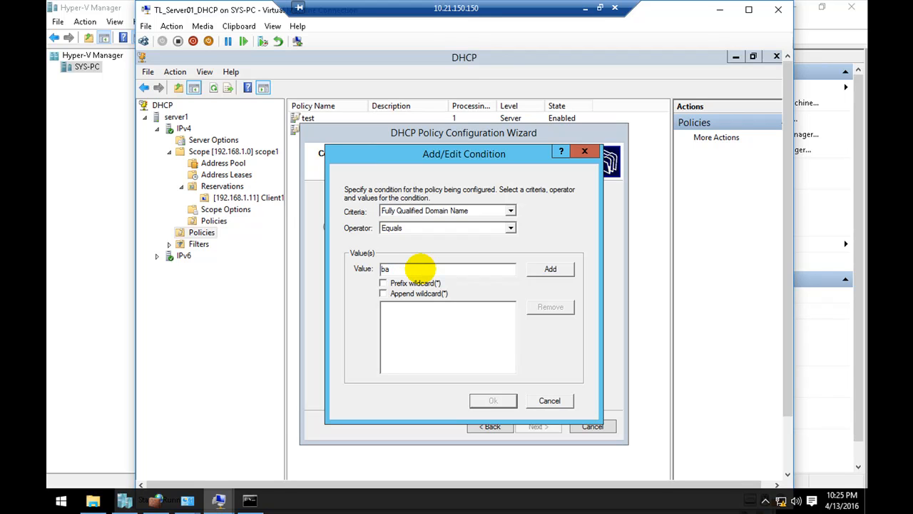
pyautogui.moveTo(402, 270); pyautogui.dragTo(369, 269)
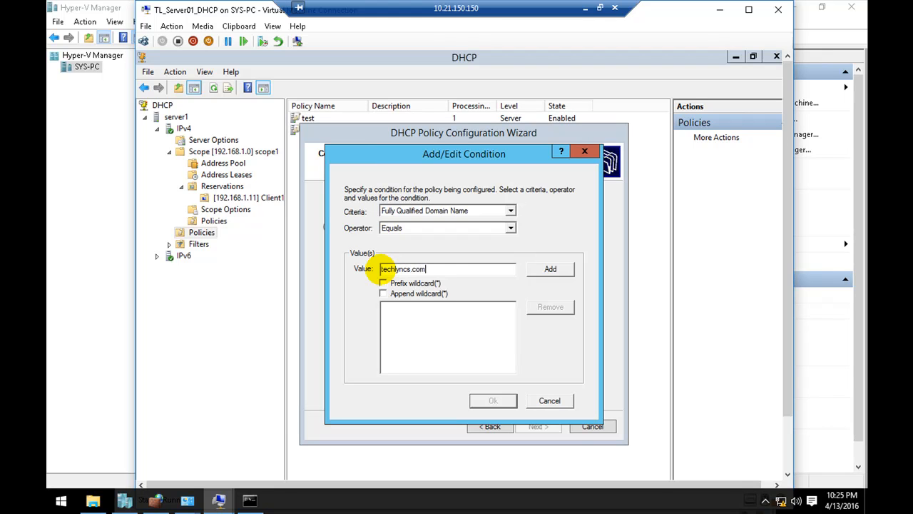
pyautogui.moveTo(428, 269); pyautogui.dragTo(363, 269)
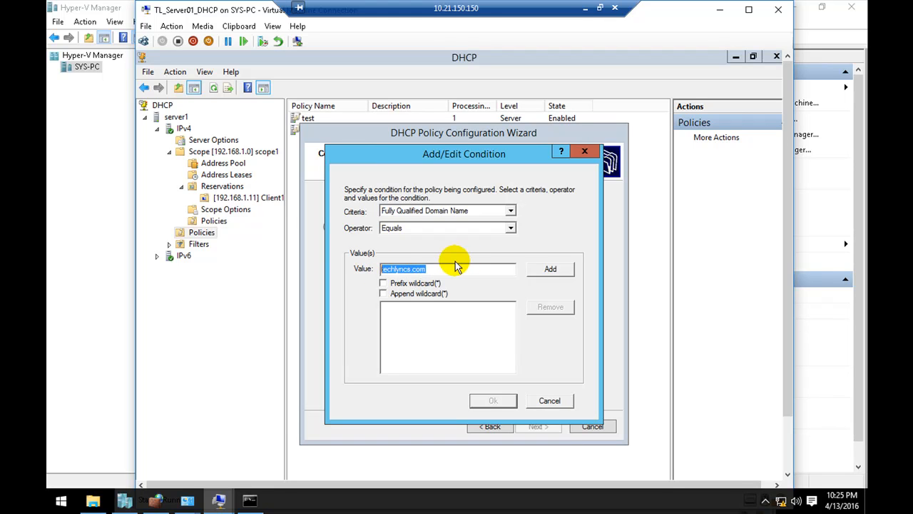
pyautogui.click(432, 268)
pyautogui.click(548, 268)
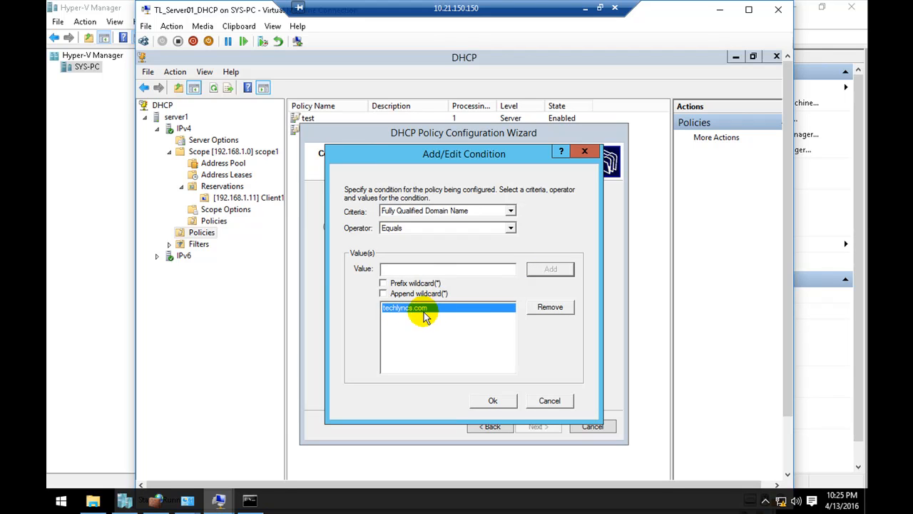
# Enable the prefix wildcard option, accept the domain name condition, and finish creating the kh policy.
pyautogui.click(383, 293)
pyautogui.click(383, 283)
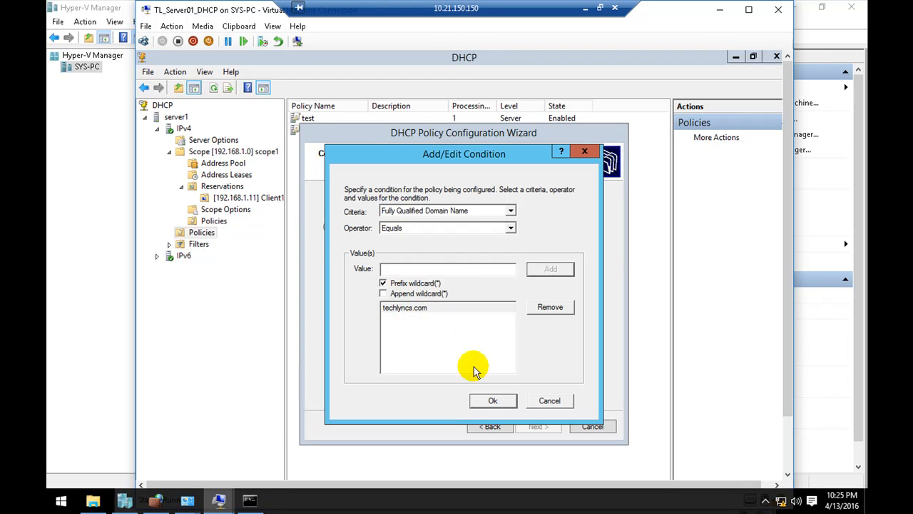
pyautogui.click(494, 400)
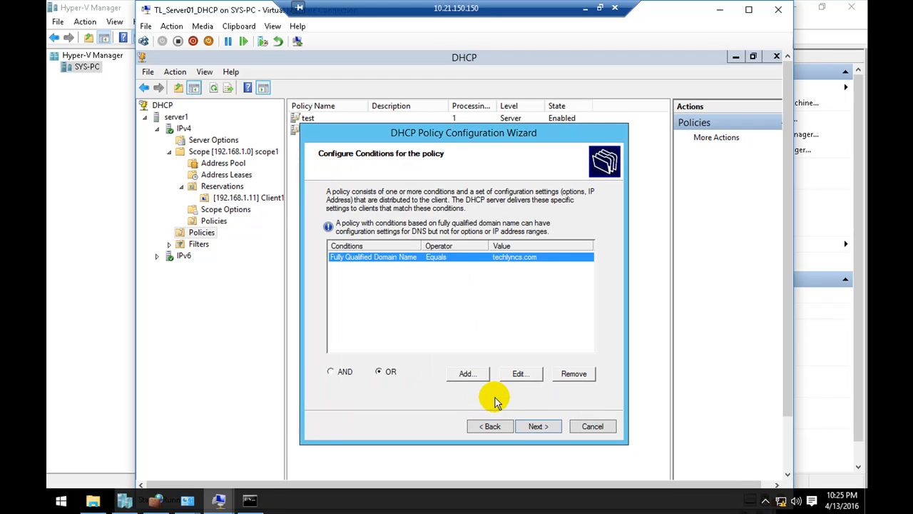
pyautogui.click(531, 426)
pyautogui.click(534, 426)
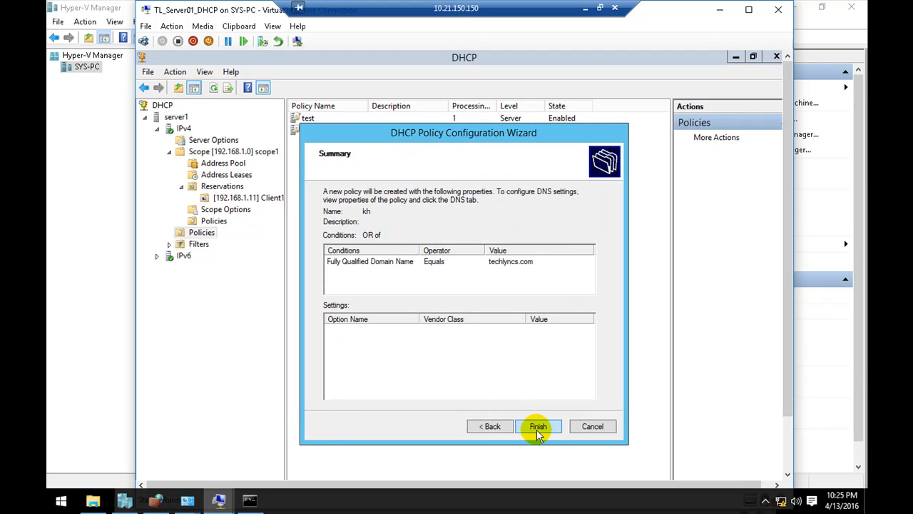
# Examine the DNS properties and name protection settings of the kh policy.
pyautogui.click(317, 144)
pyautogui.rightClick(318, 145)
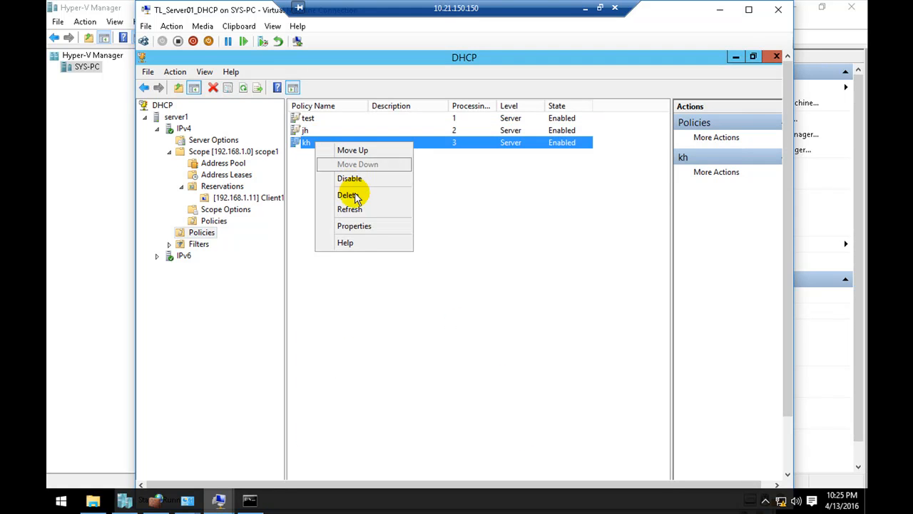
pyautogui.click(377, 224)
pyautogui.click(417, 154)
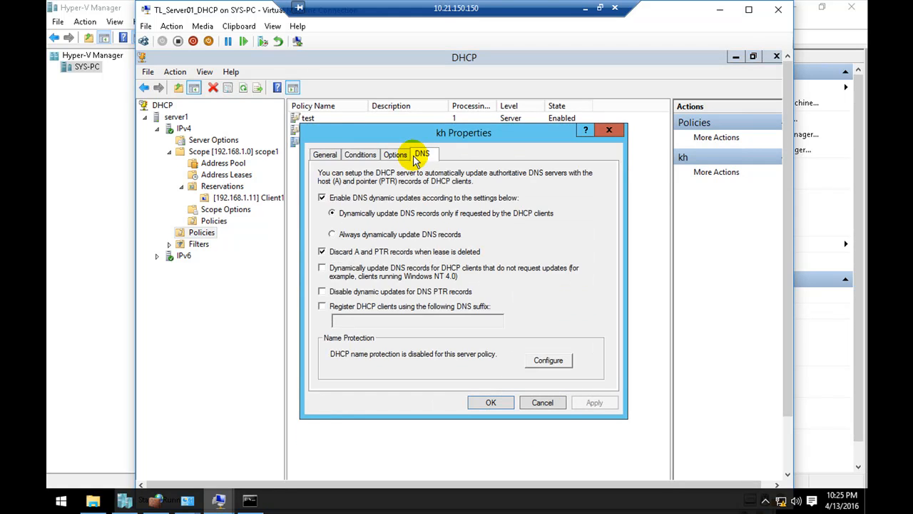
pyautogui.click(547, 360)
pyautogui.click(508, 376)
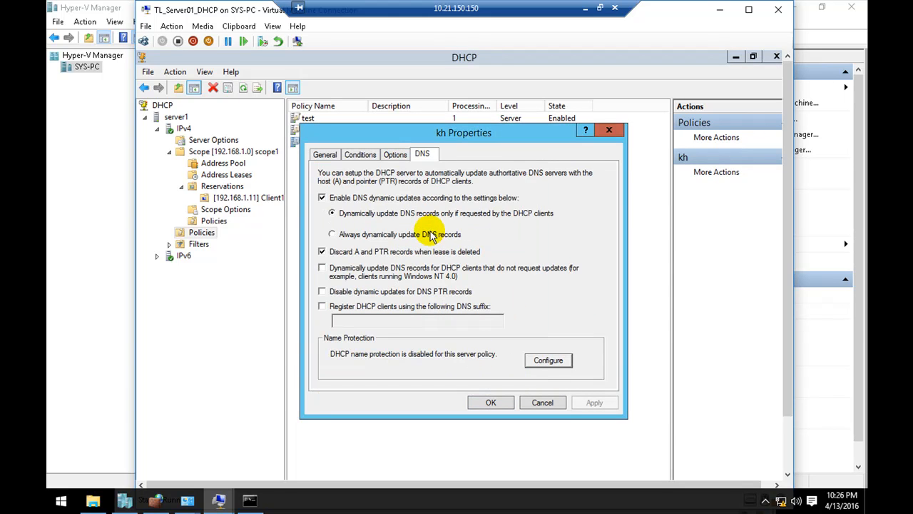
# Try always dynamically updating DNS records, review the kh policy's options, conditions and general settings, and discard the change.
pyautogui.click(410, 236)
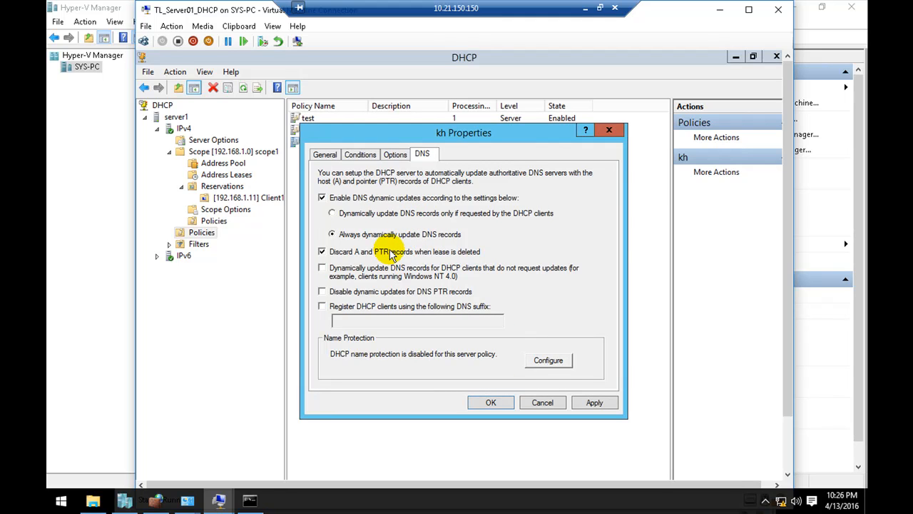
pyautogui.click(392, 158)
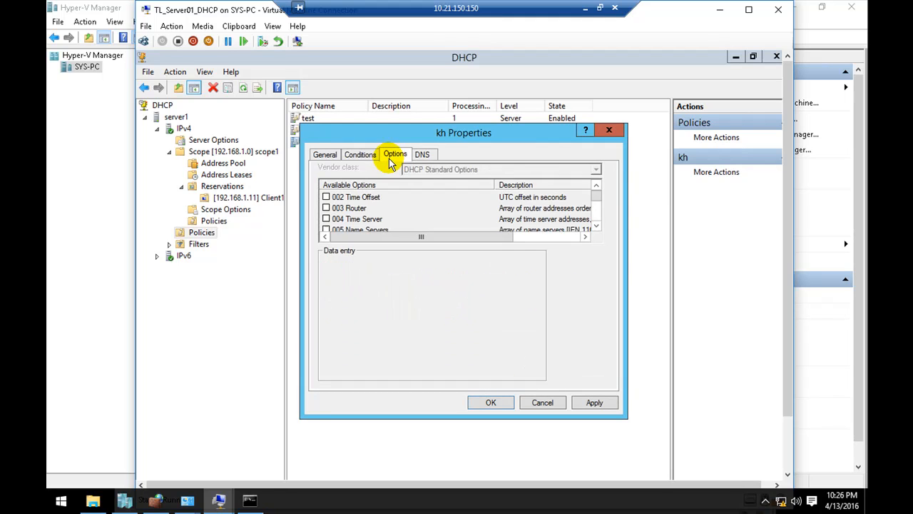
pyautogui.click(360, 155)
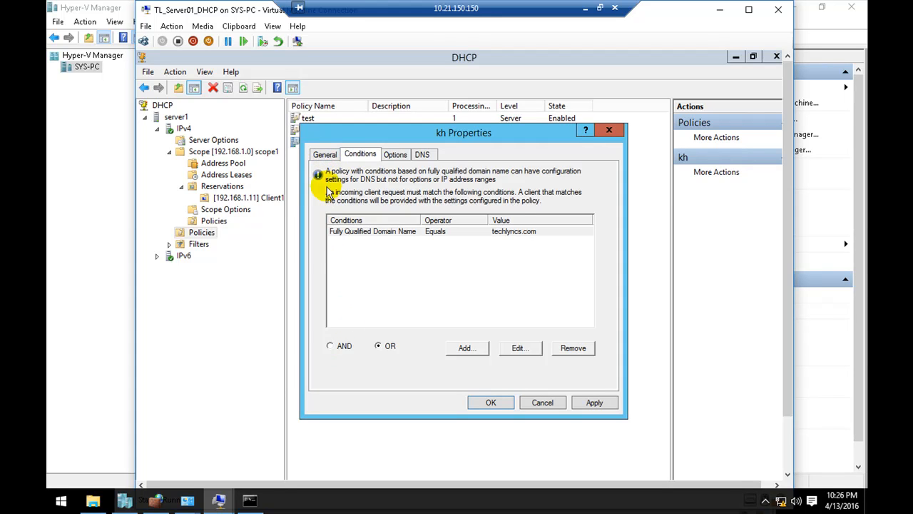
pyautogui.click(330, 156)
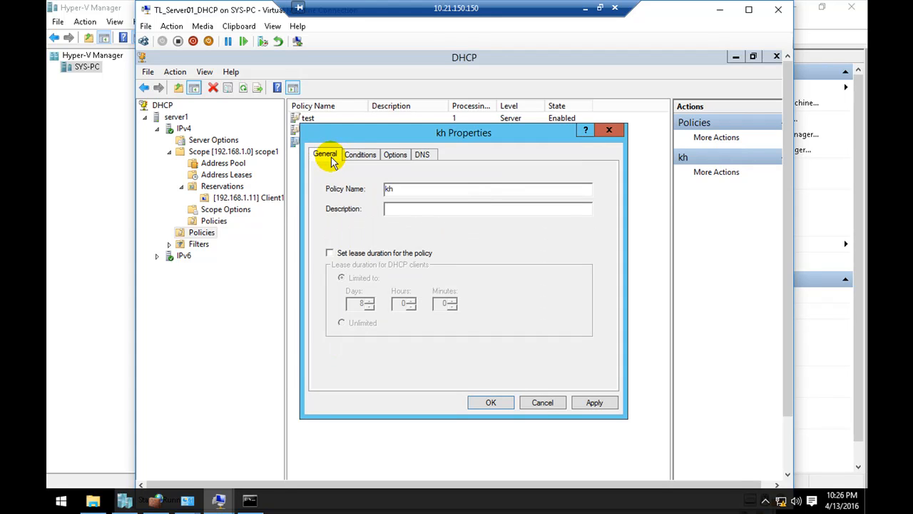
pyautogui.click(542, 403)
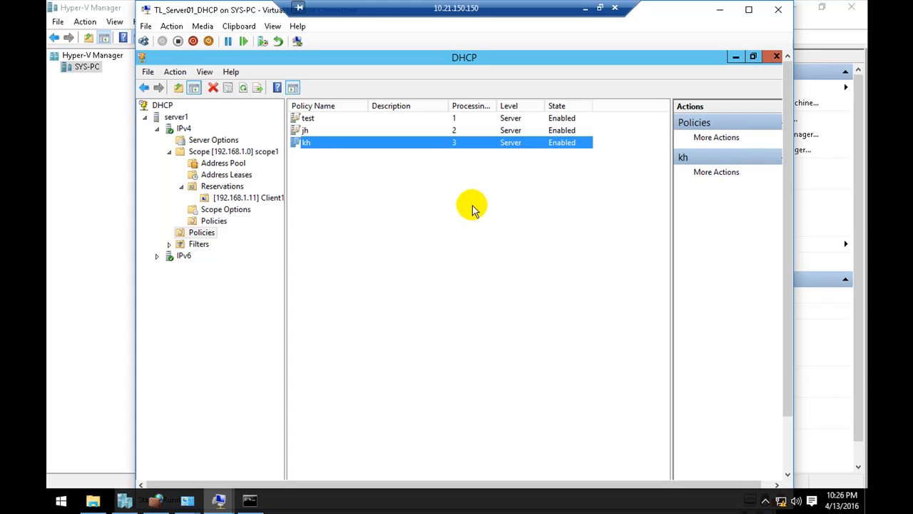
# Start another new policy under the IPv4 server-level policies of server1.
pyautogui.rightClick(415, 200)
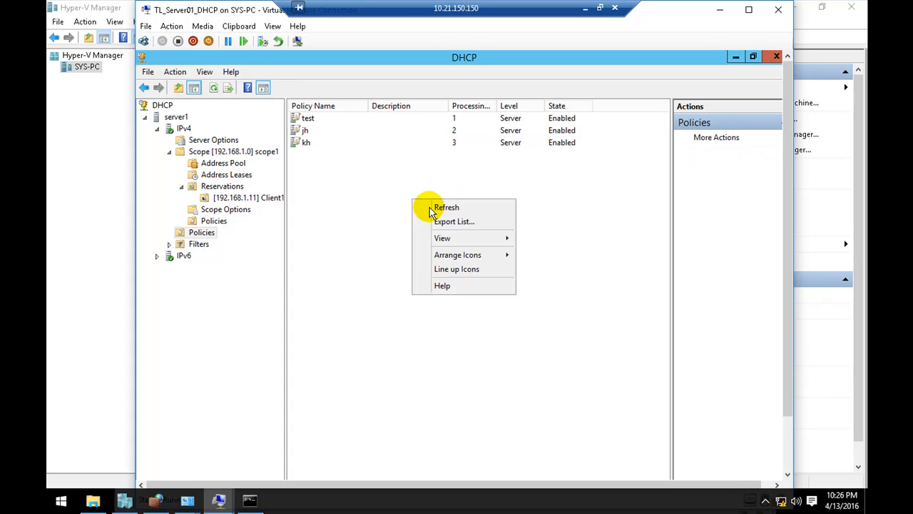
pyautogui.rightClick(230, 225)
pyautogui.rightClick(202, 233)
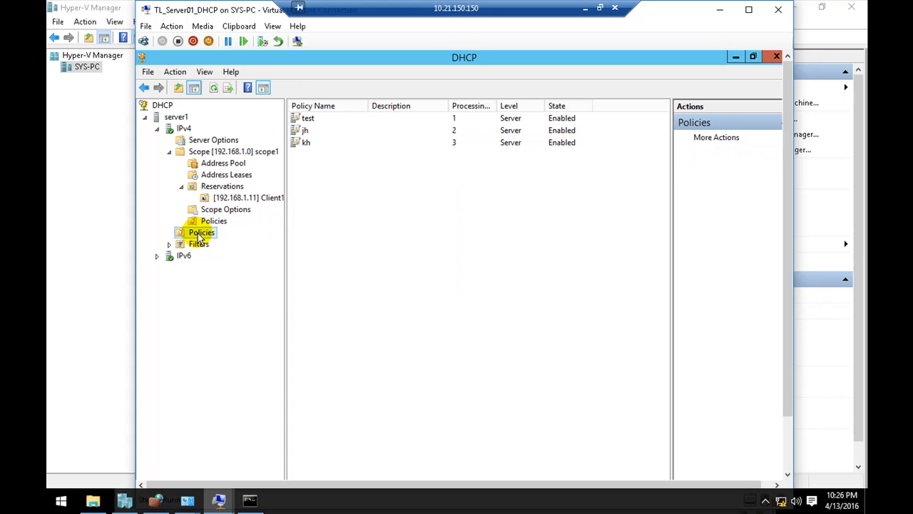
pyautogui.click(270, 241)
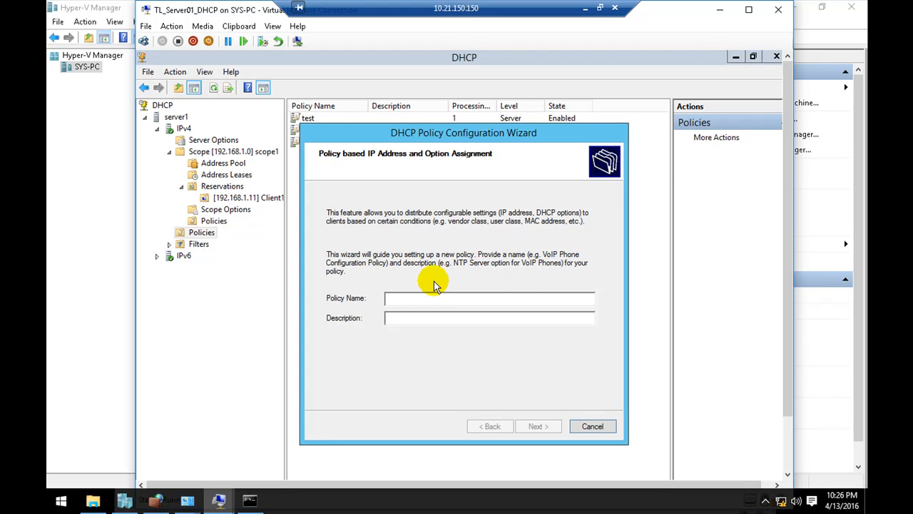
pyautogui.click(600, 8)
pyautogui.click(725, 501)
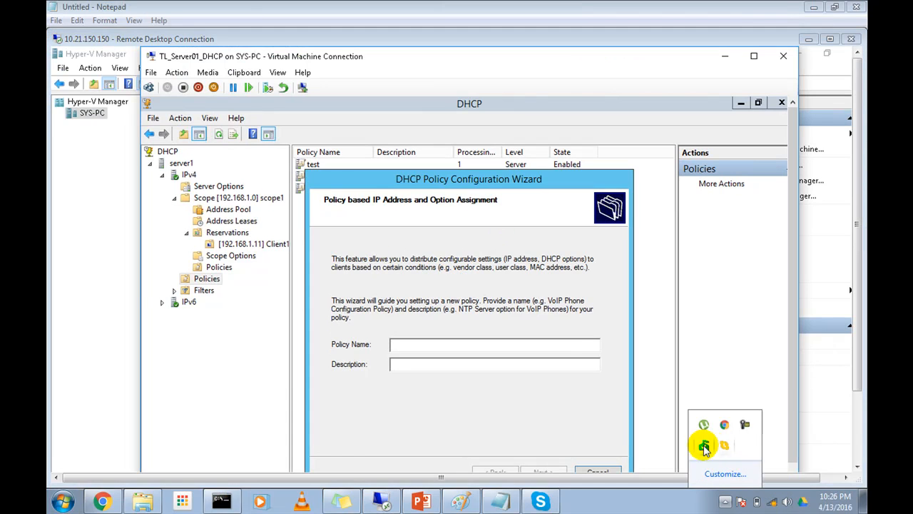